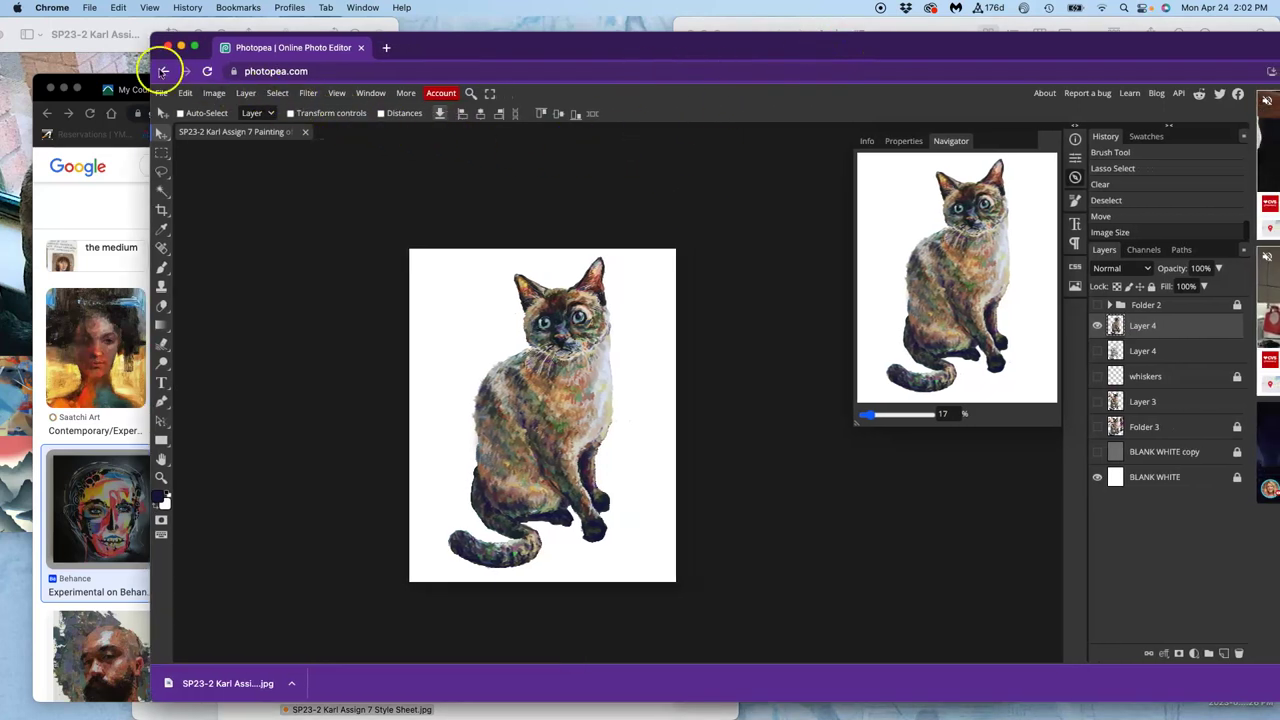
Bring Chrome forward and switch to the Assignment #7 discussion page
left_click(95, 83)
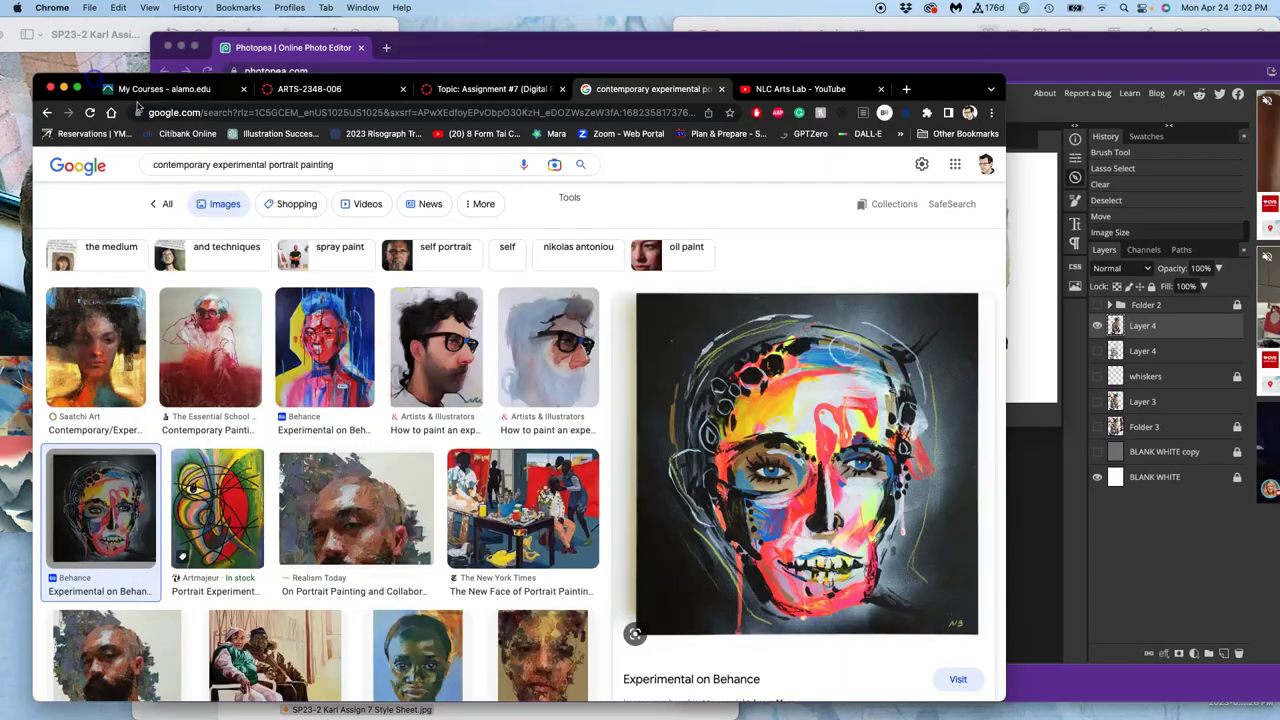
left_click(457, 86)
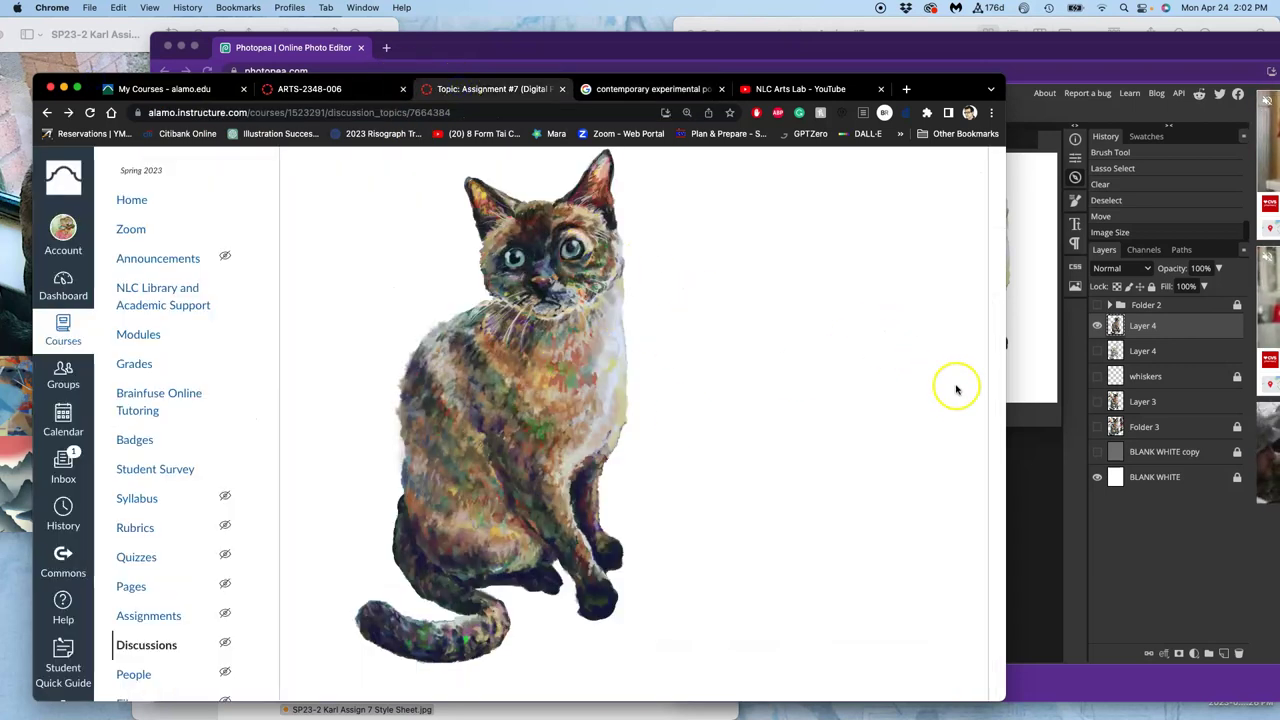
left_click(942, 477)
Scroll through the instructor's example post to the style sheet, sketch, base layer and finished cat painting
scroll(942, 453, "up", 20)
scroll(942, 453, "up", 10)
scroll(942, 453, "down", 20)
scroll(942, 453, "down", 5)
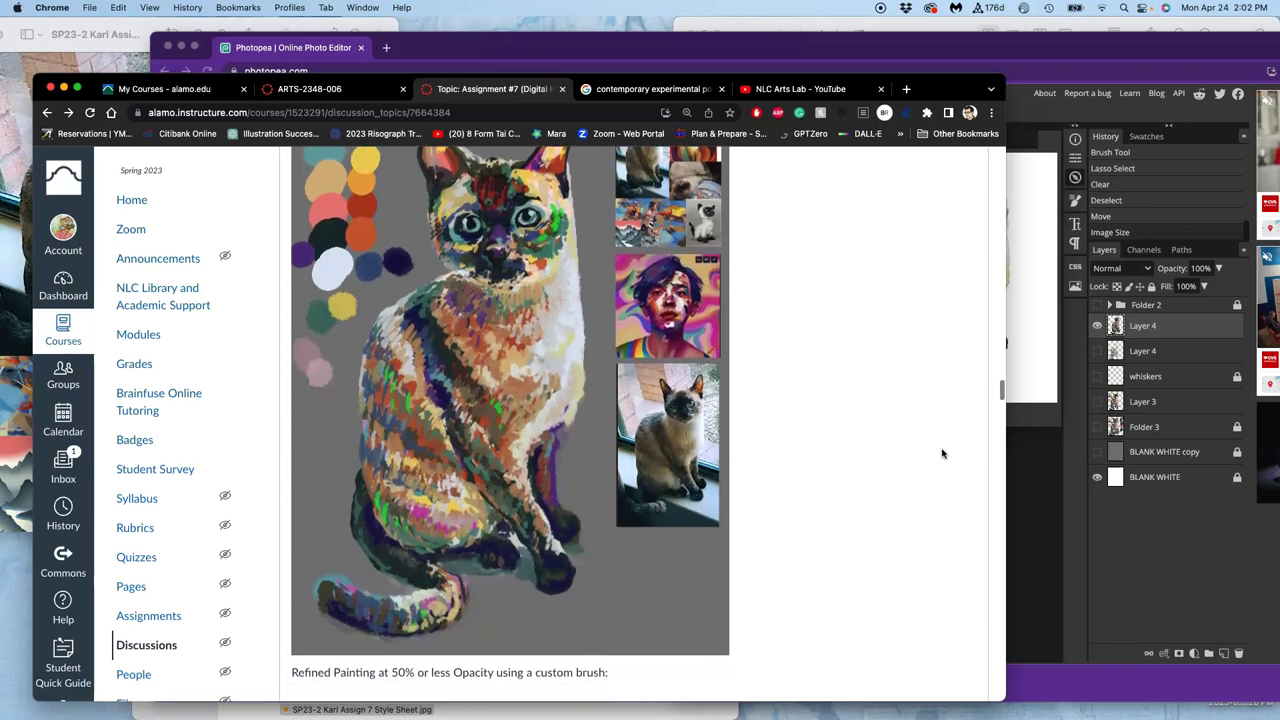
scroll(942, 453, "up", 15)
scroll(942, 453, "up", 10)
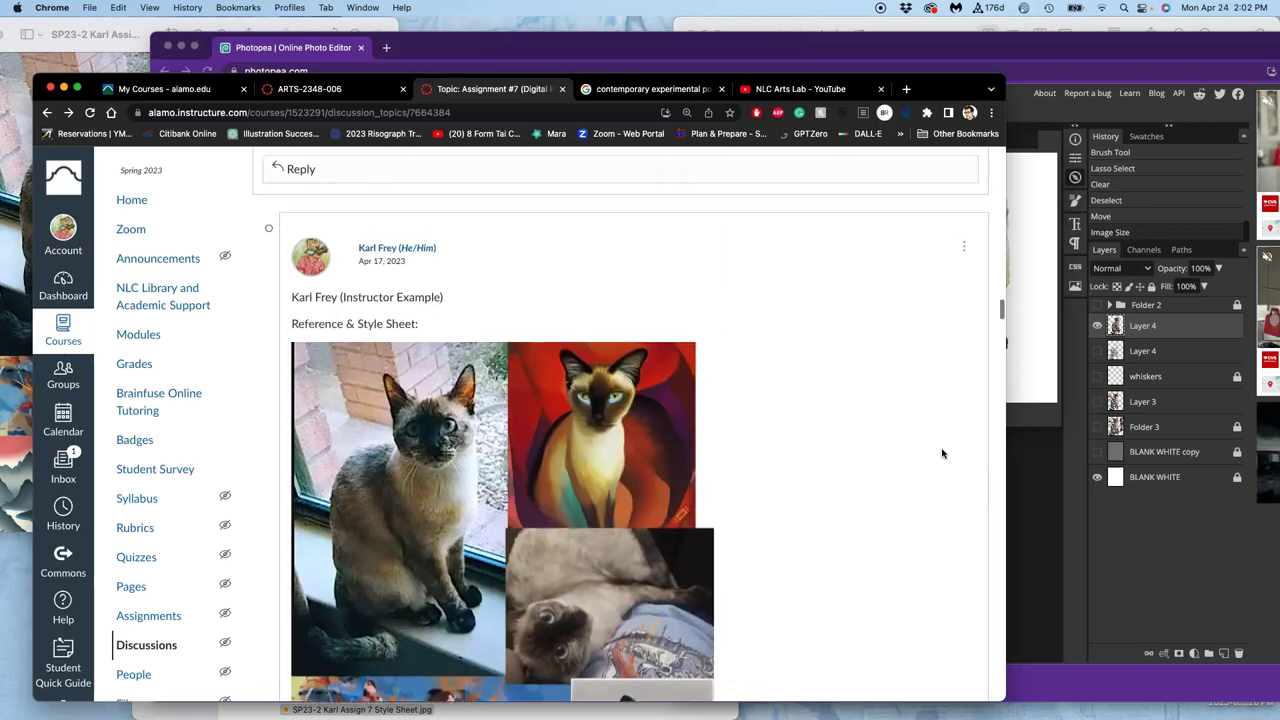
scroll(942, 453, "down", 3)
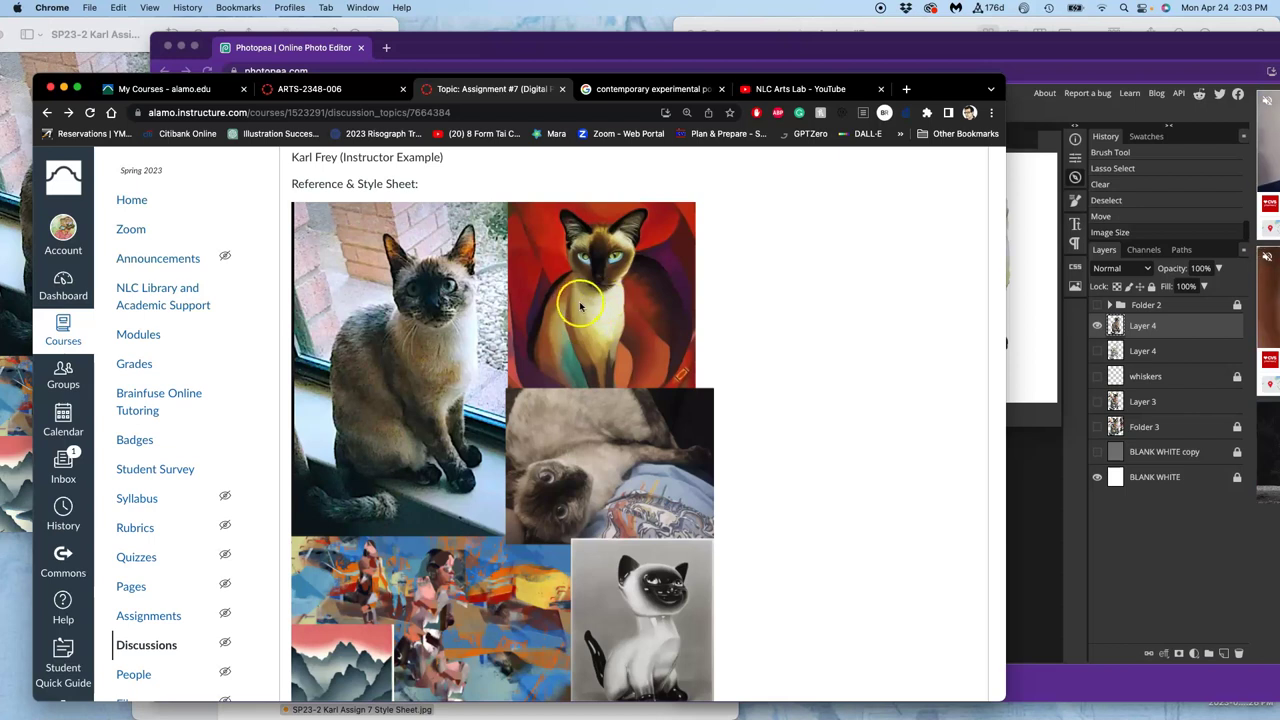
scroll(583, 307, "down", 2)
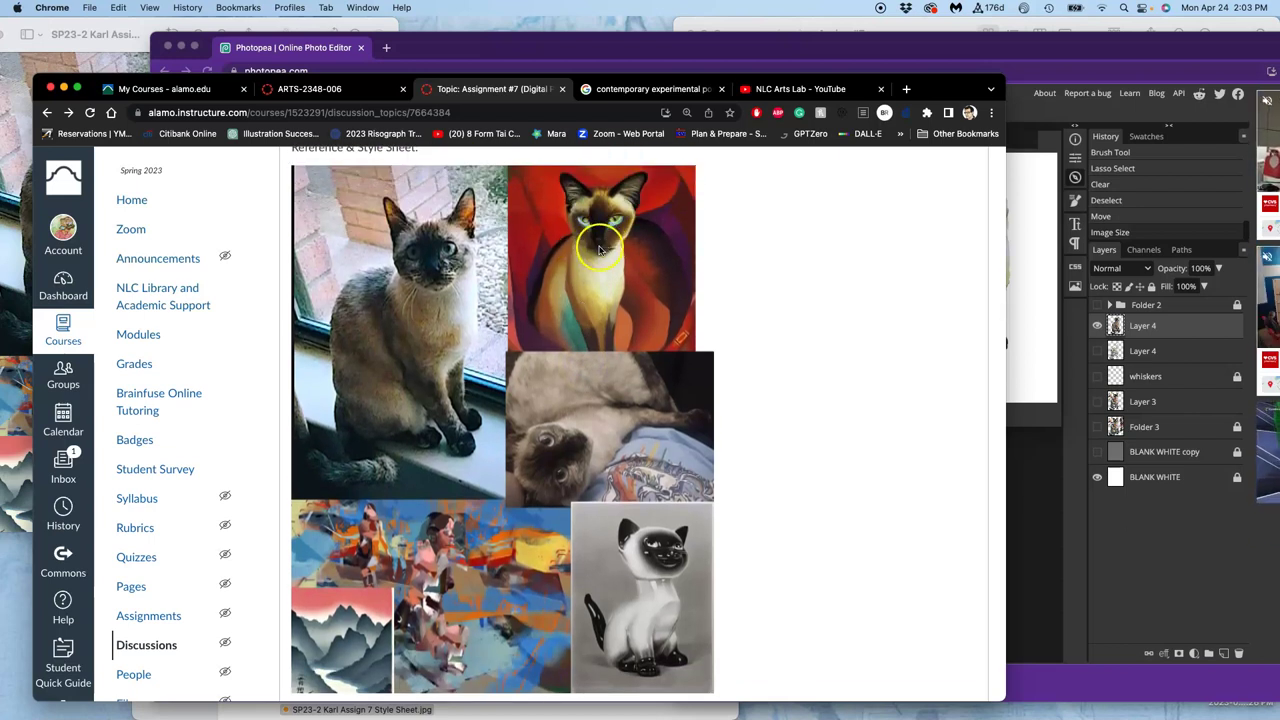
scroll(586, 286, "down", 5)
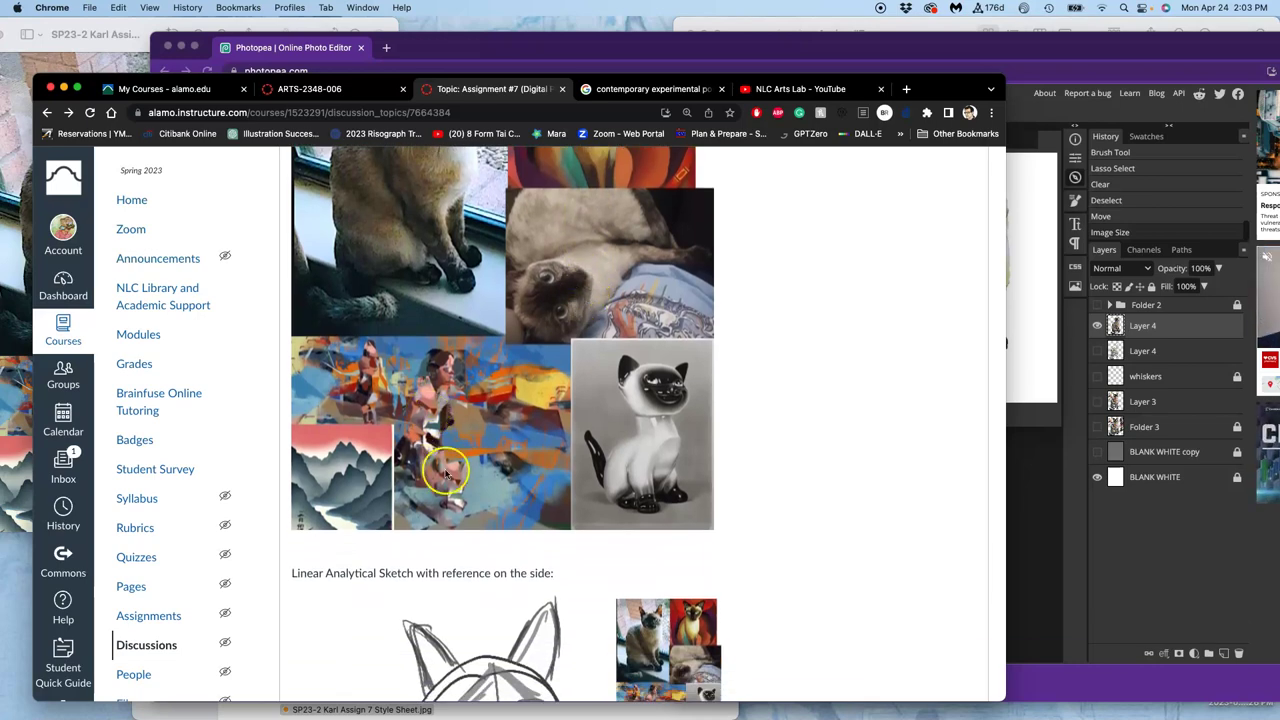
scroll(480, 430, "down", 20)
scroll(480, 430, "up", 2)
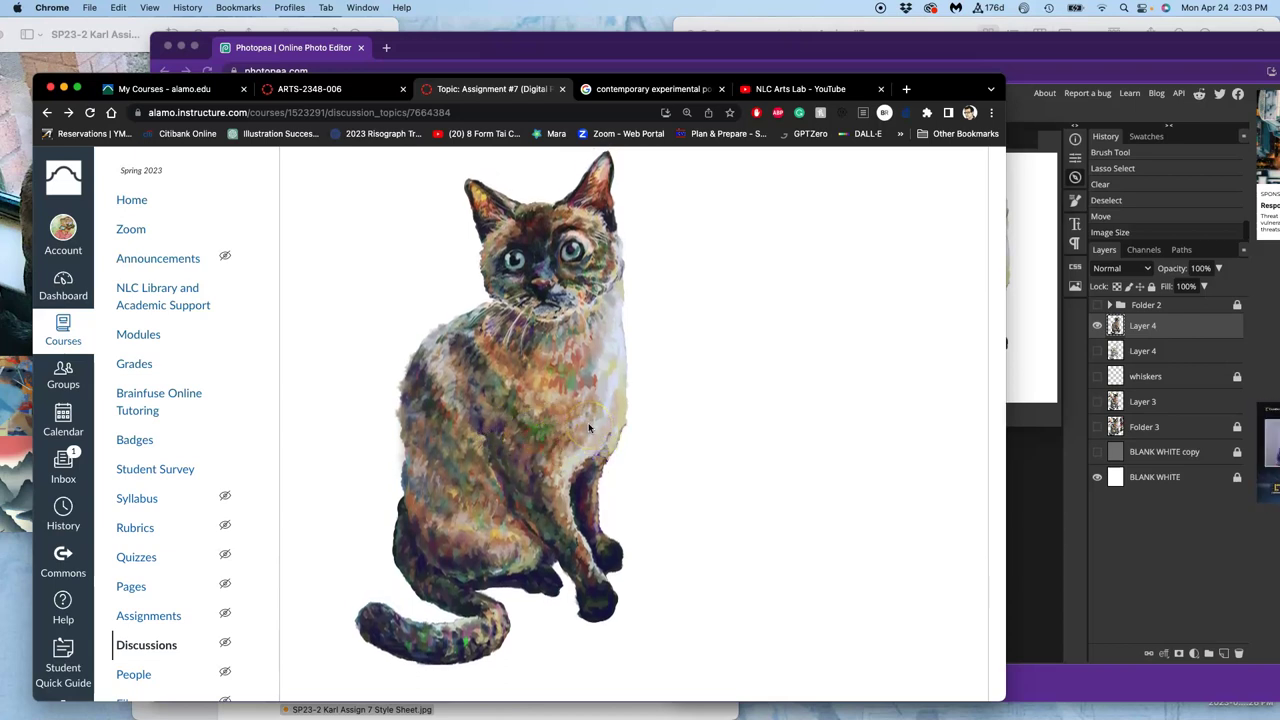
Reveal the desktop and open the digital art course's Assign #7 folder
left_click(1021, 368)
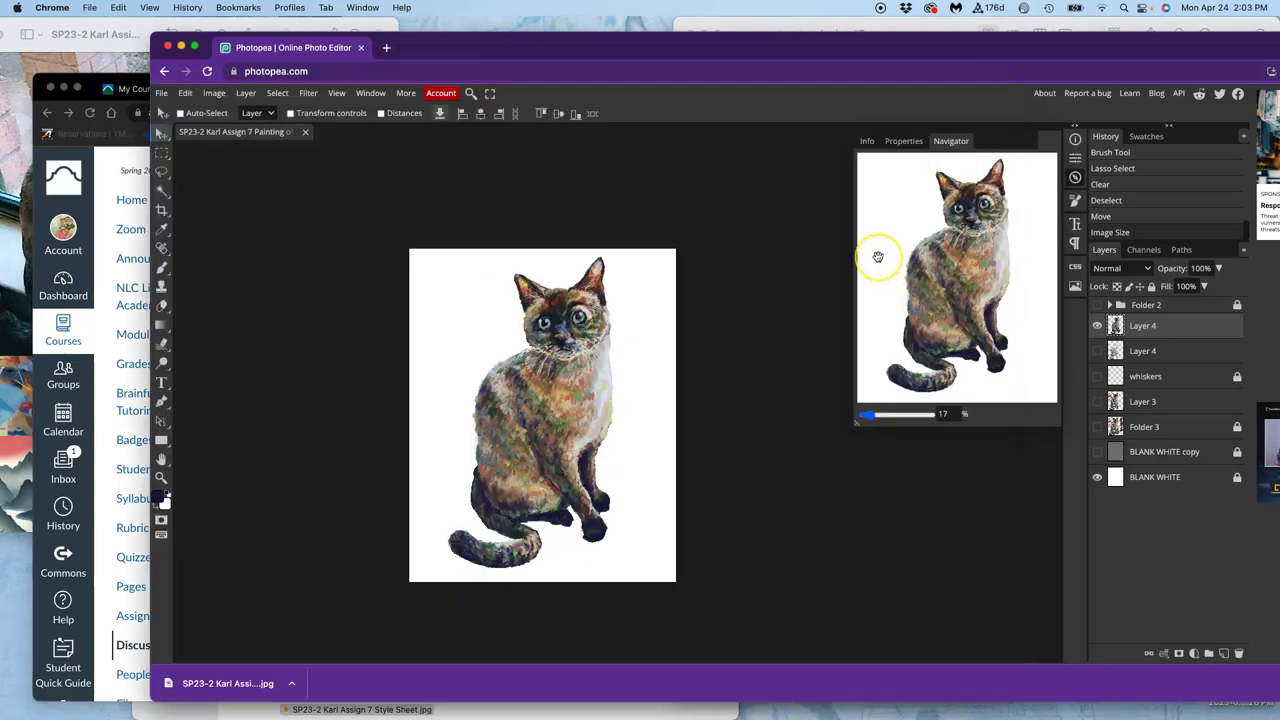
key("F11")
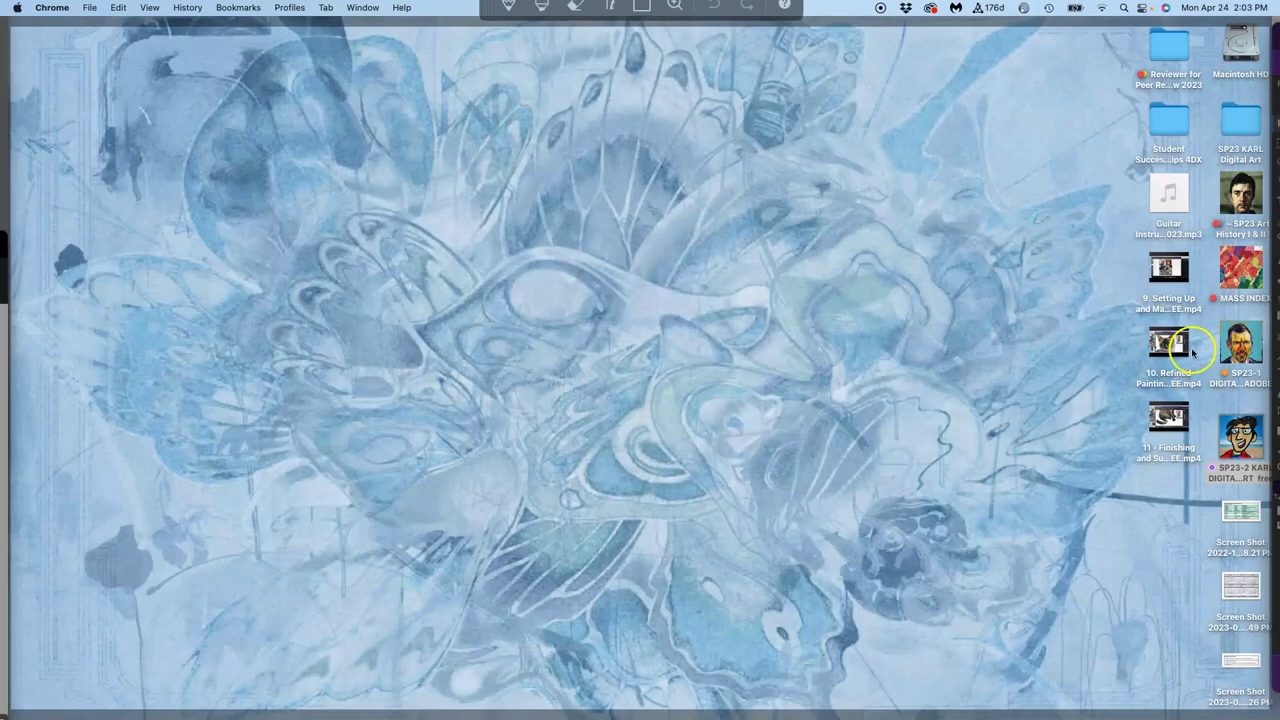
double_click(1225, 428)
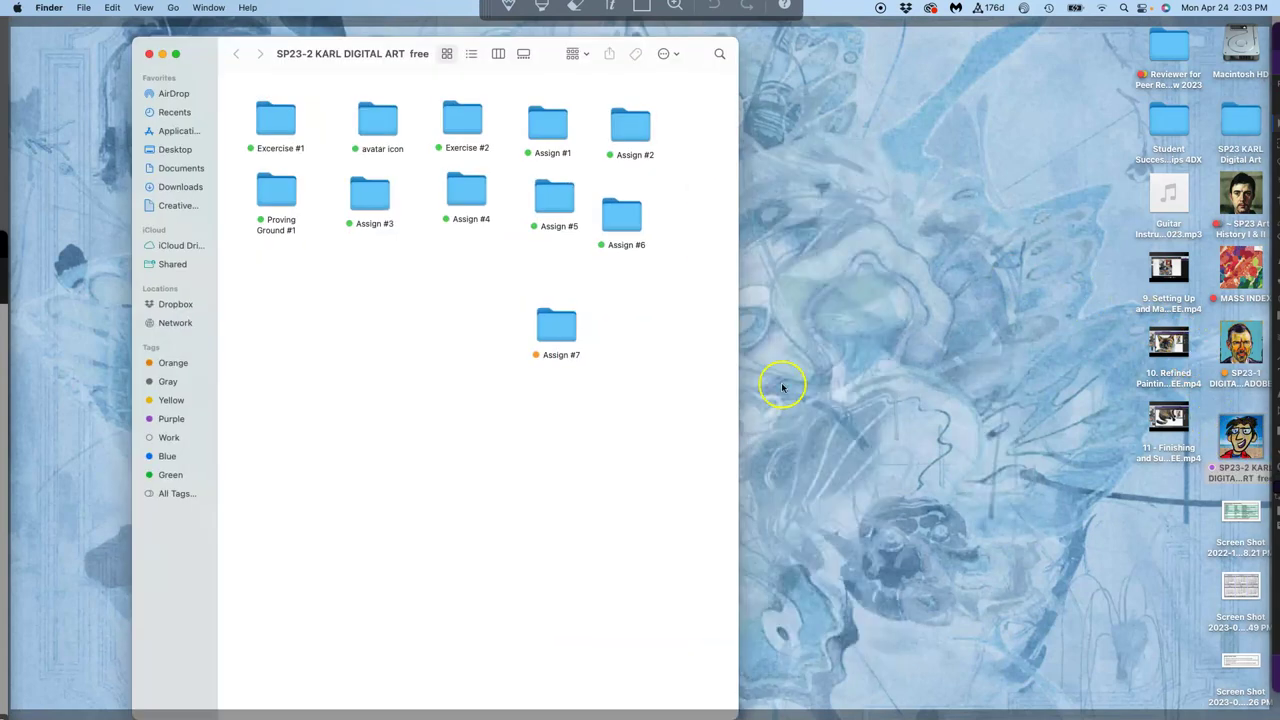
left_click(557, 330)
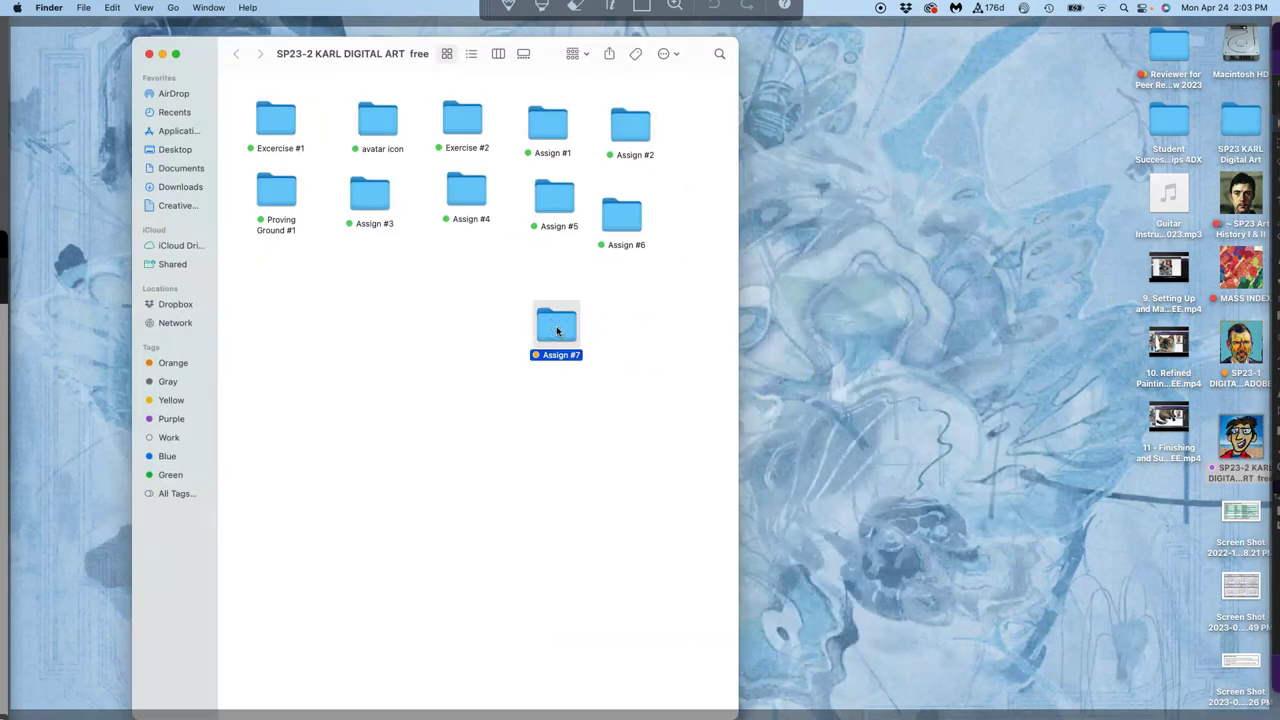
double_click(557, 330)
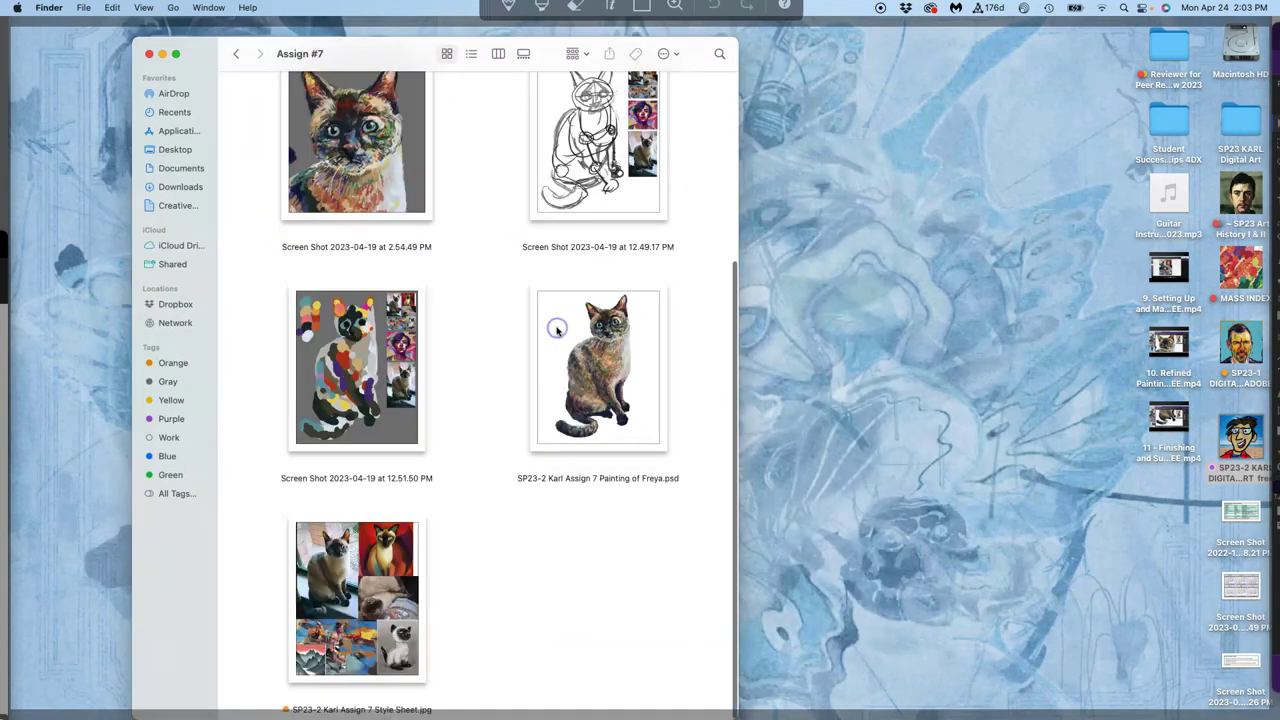
Tag the Freya PSD green
right_click(604, 386)
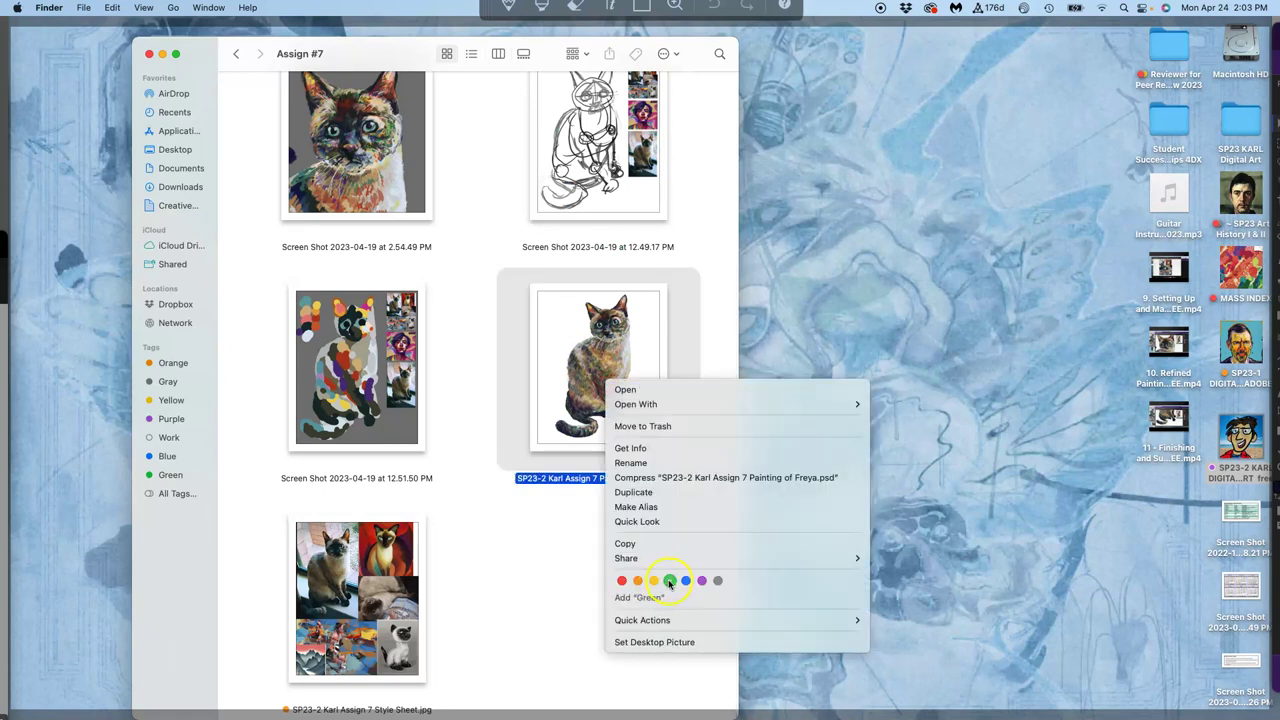
left_click(669, 581)
scroll(669, 586, "up", 4)
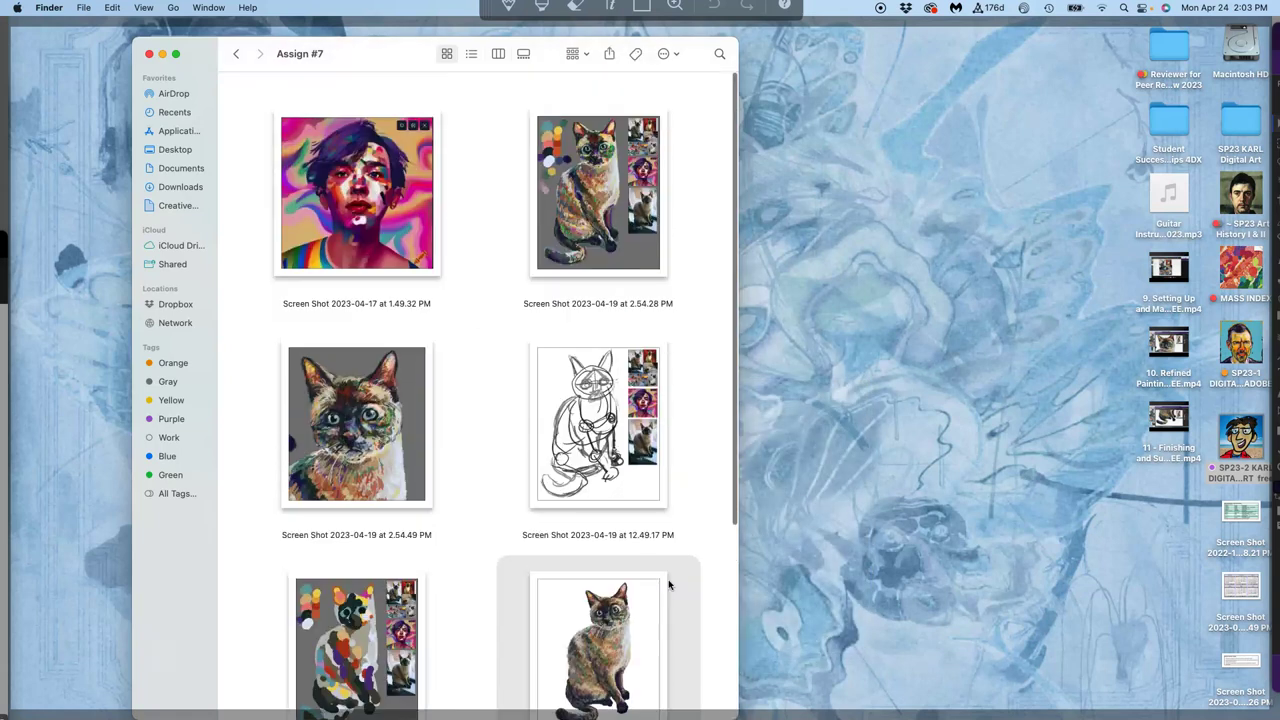
scroll(669, 586, "down", 4)
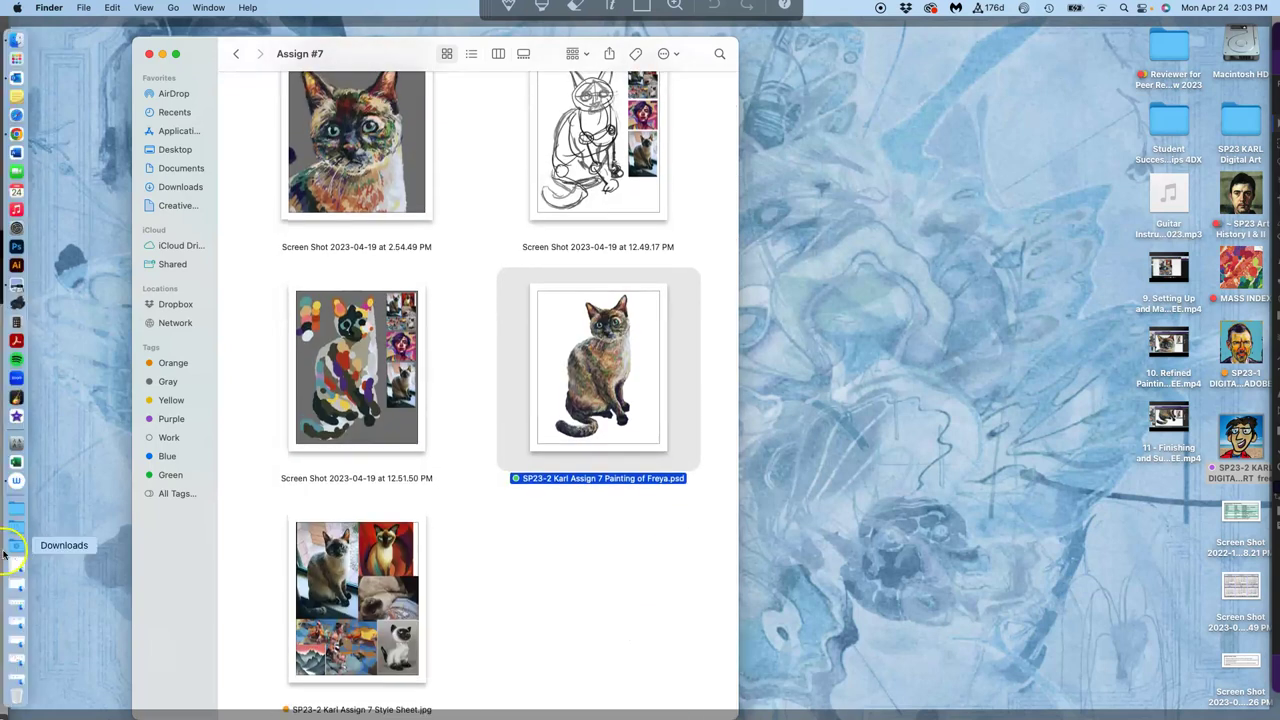
Copy the downloaded Freya JPG from Downloads into Assign #7 and tag it orange
left_click(16, 545)
left_click_drag(88, 290, 414, 486)
right_click(370, 563)
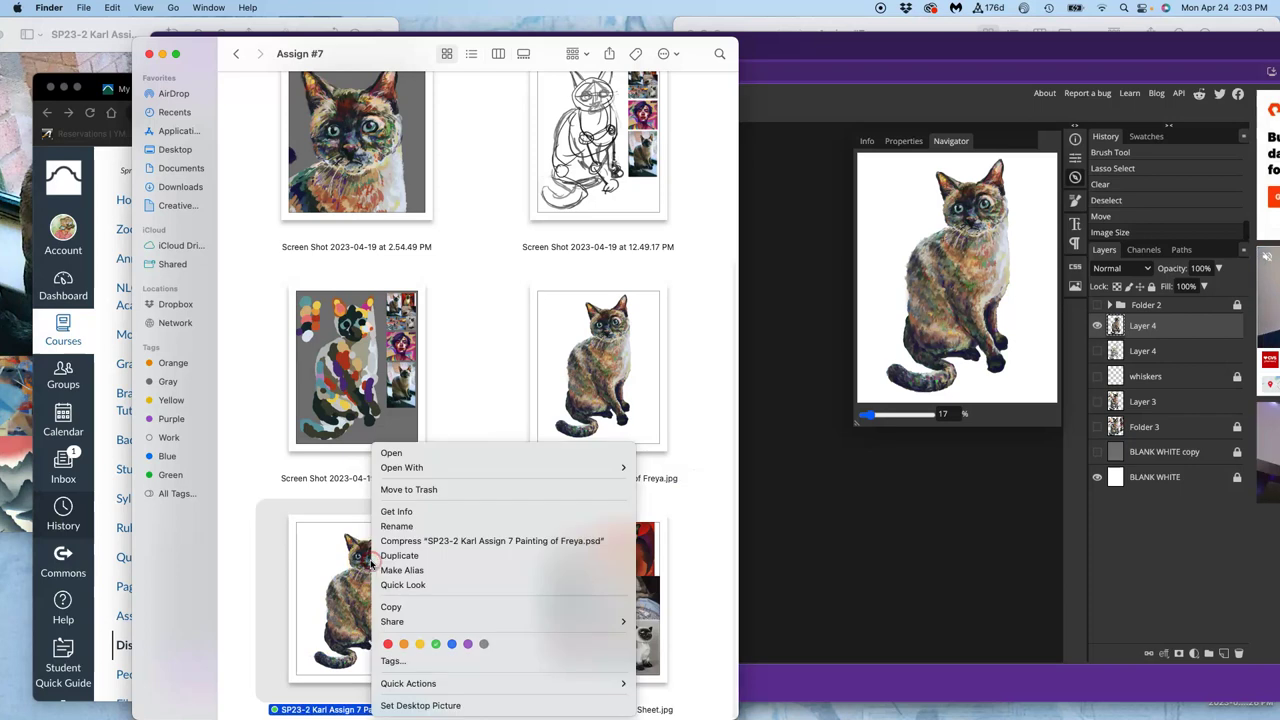
left_click(404, 644)
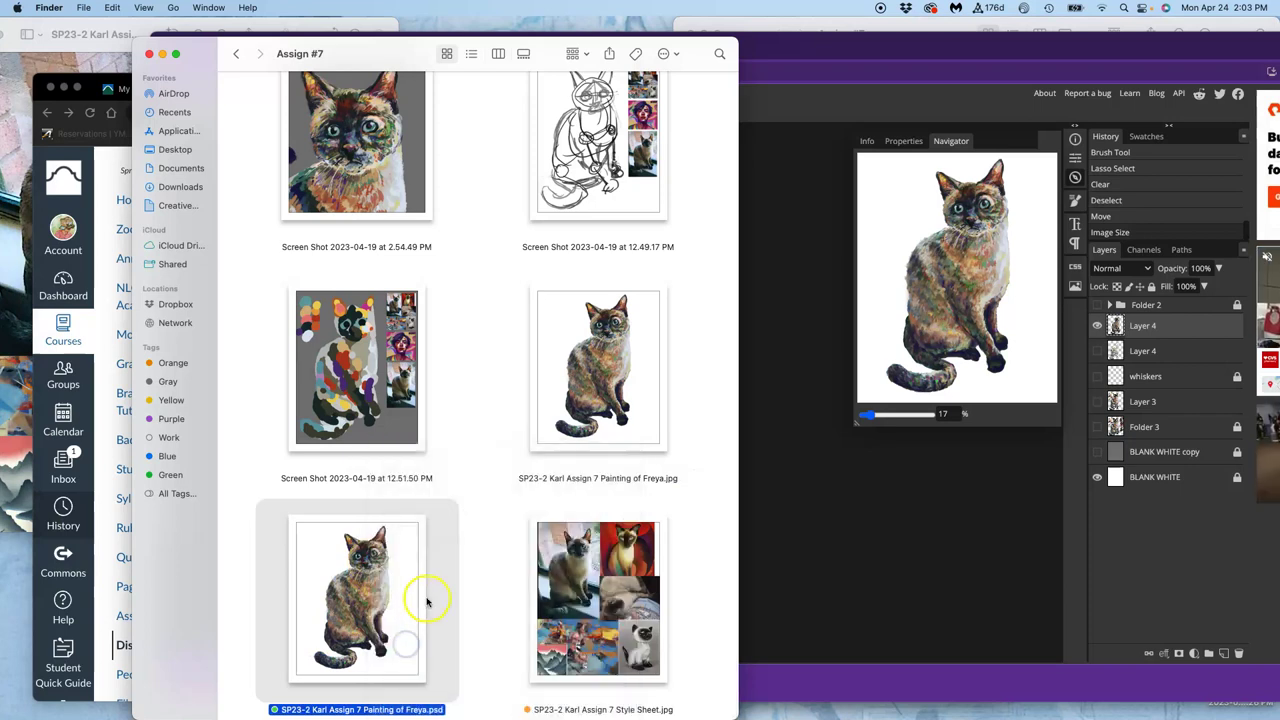
left_click(426, 597)
scroll(427, 601, "up", 5)
scroll(426, 601, "down", 8)
left_click(469, 600)
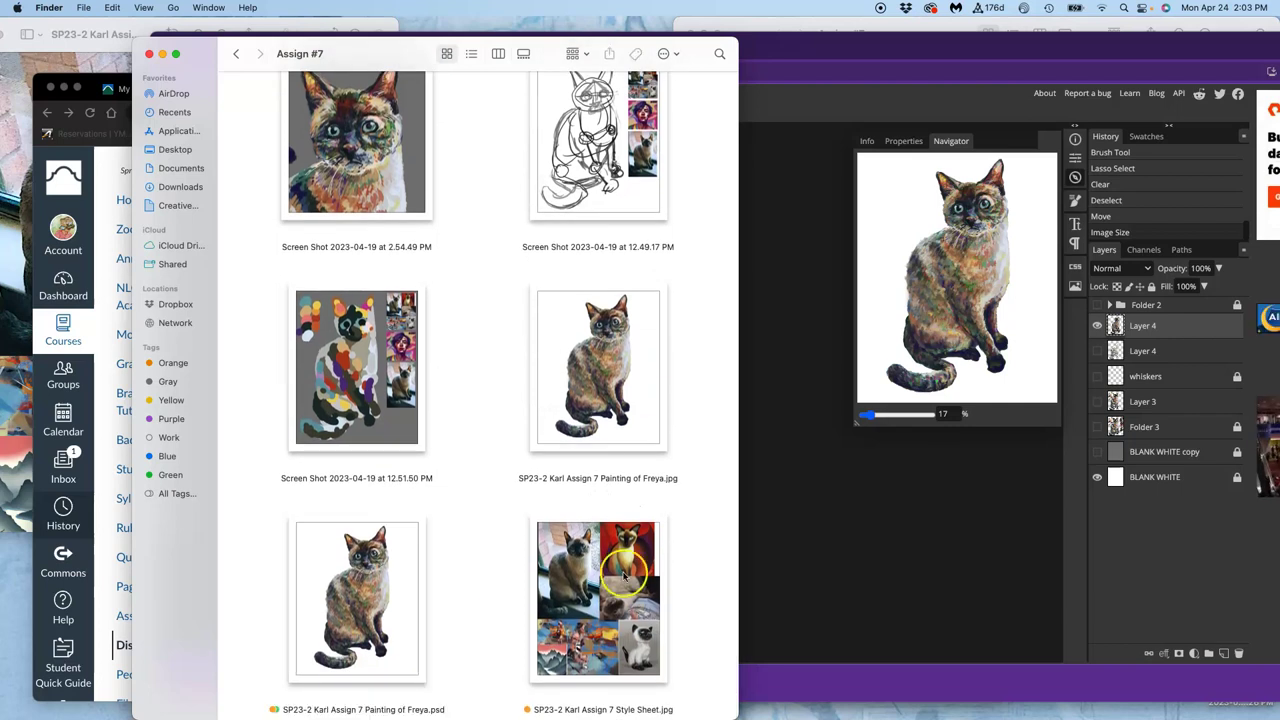
Save the painting as a new PSD on the Desktop with 'Experiment' added before .psd
left_click(810, 461)
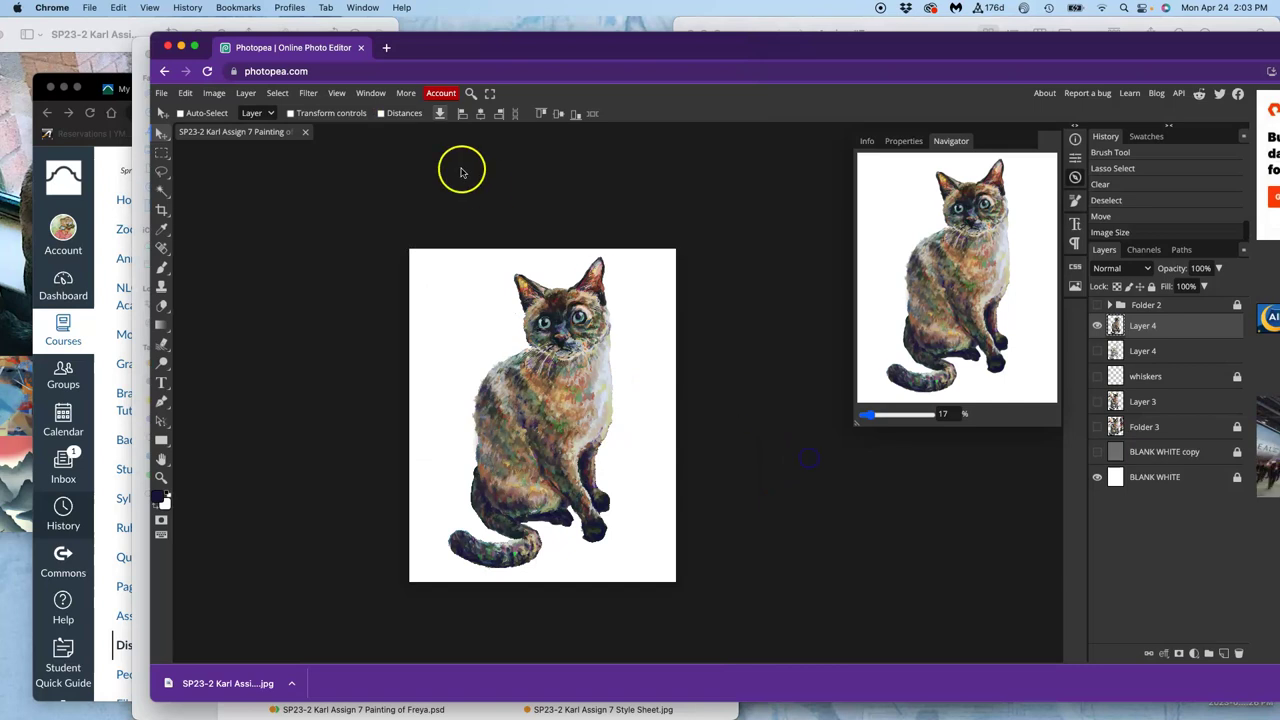
left_click(163, 94)
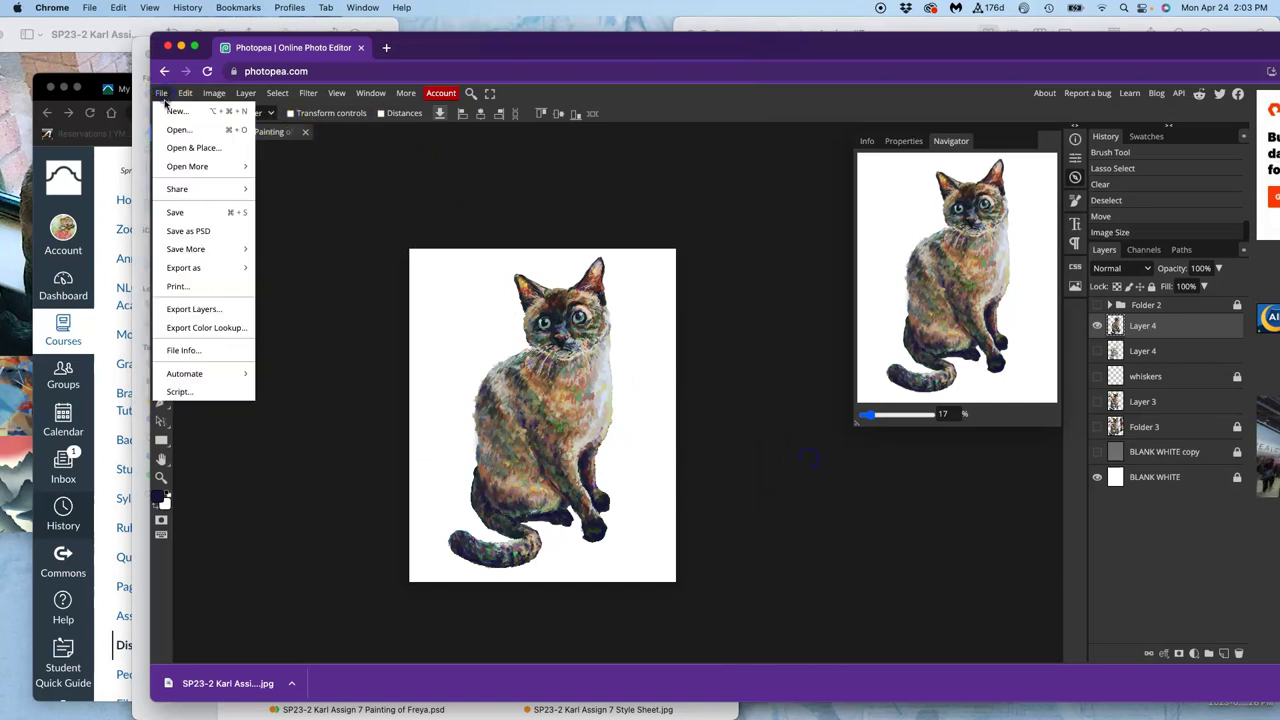
left_click(185, 230)
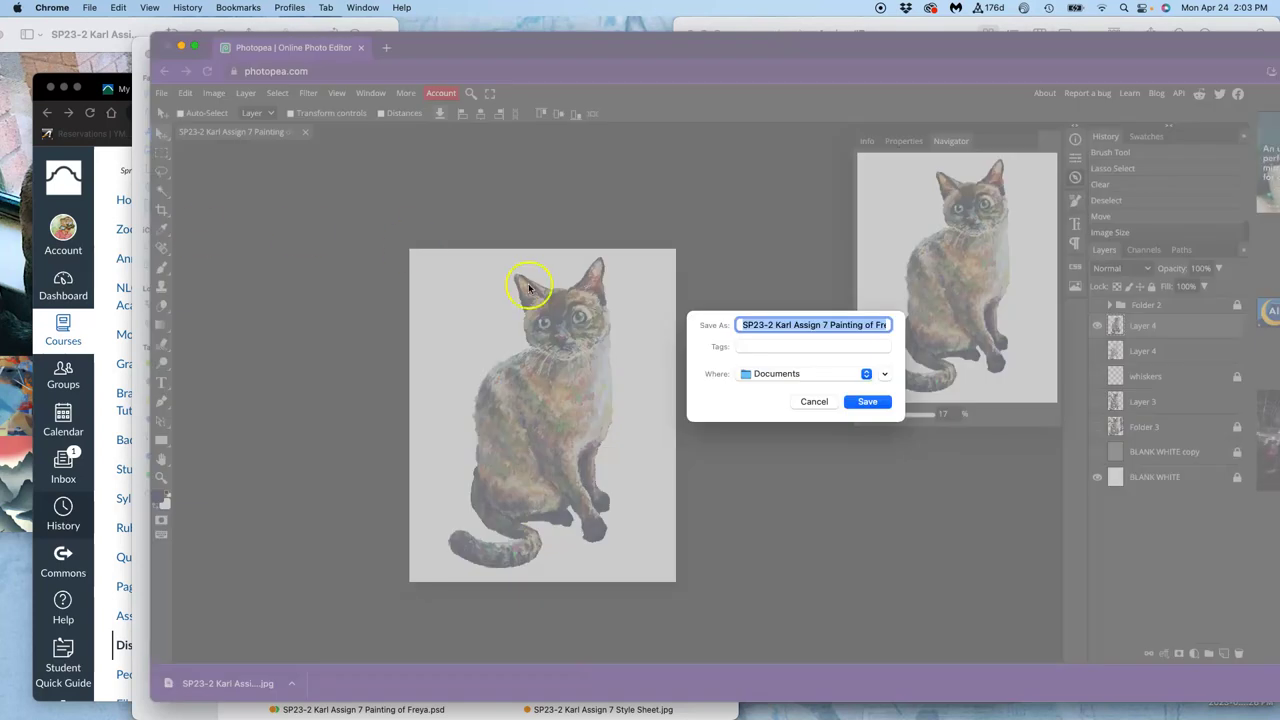
left_click(827, 325)
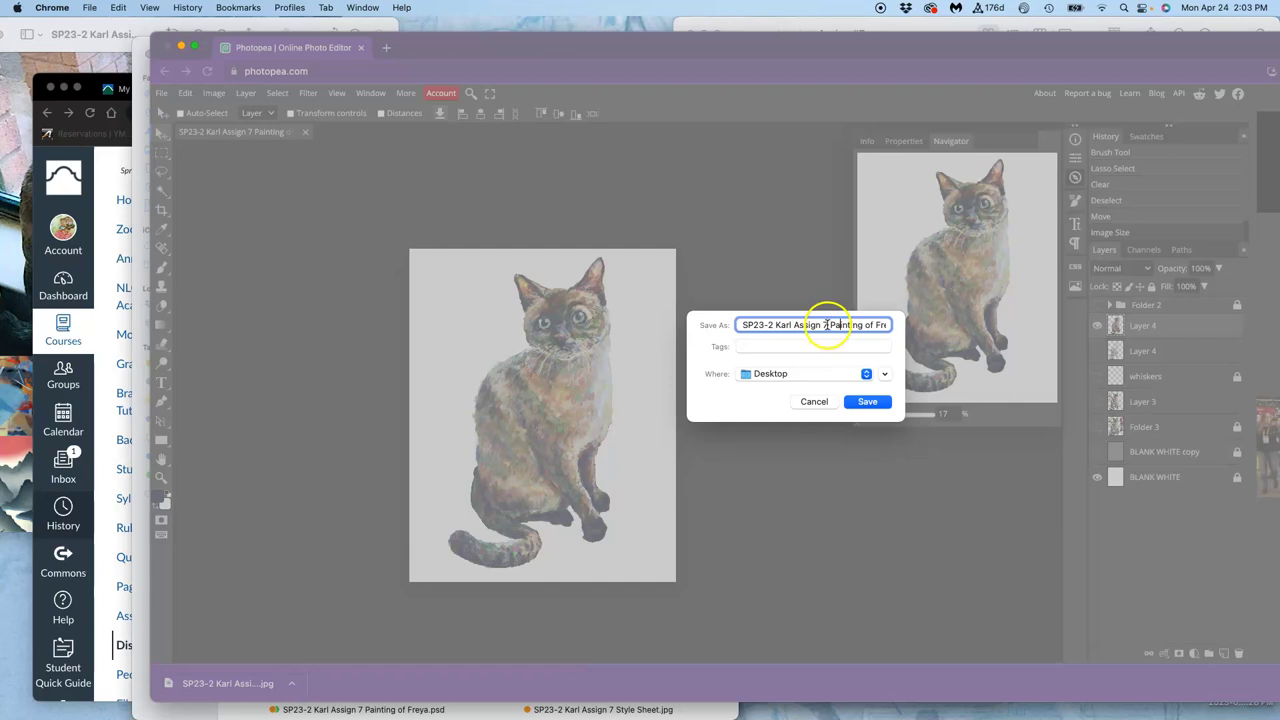
left_click_drag(820, 325, 910, 325)
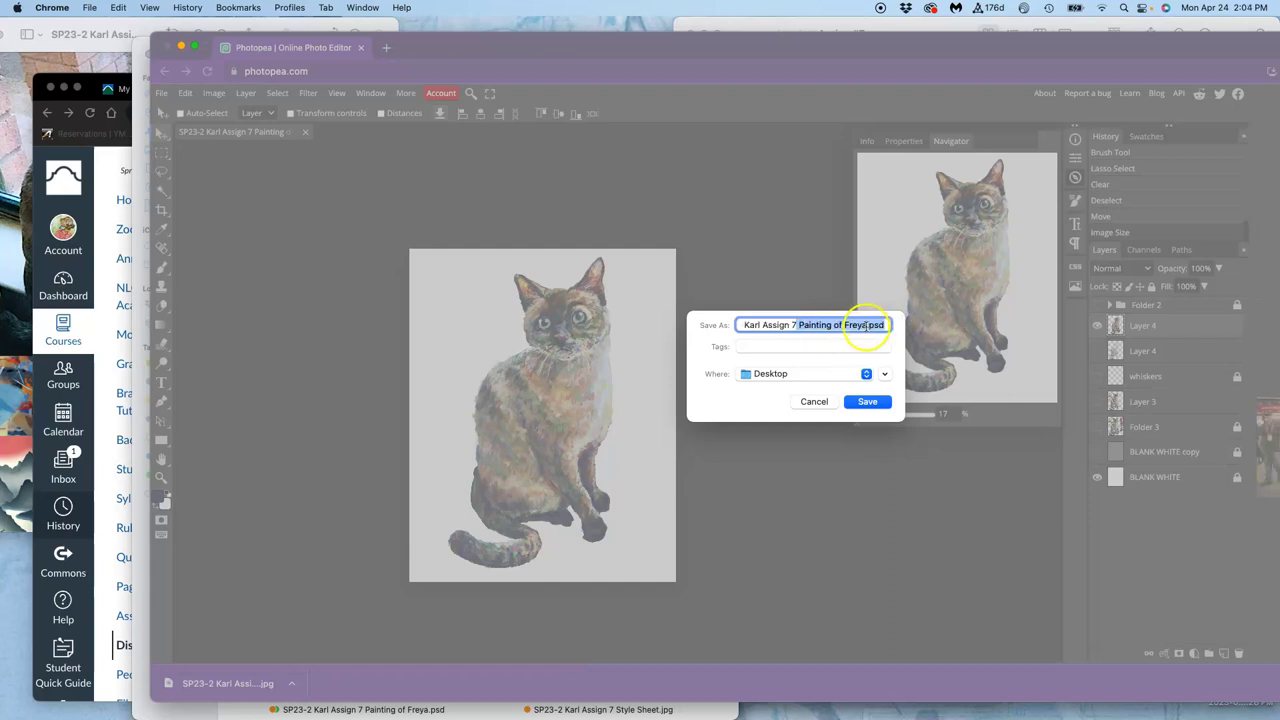
left_click(865, 325)
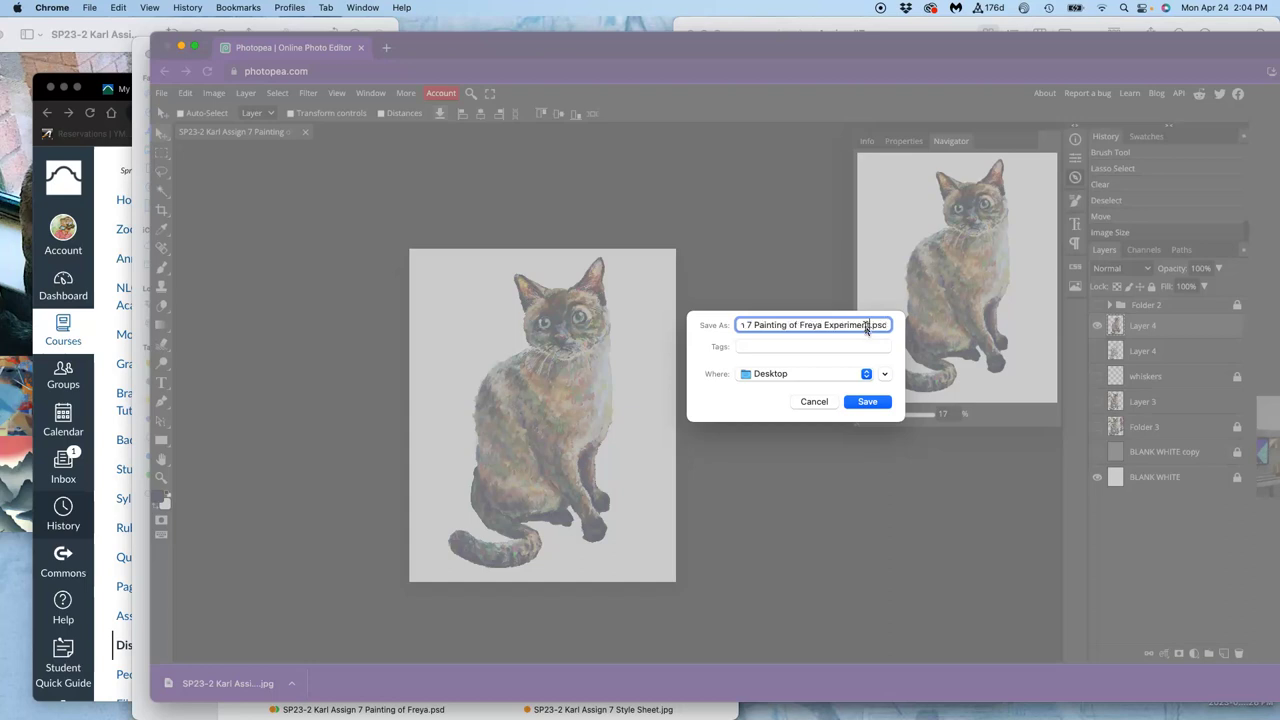
left_click(867, 404)
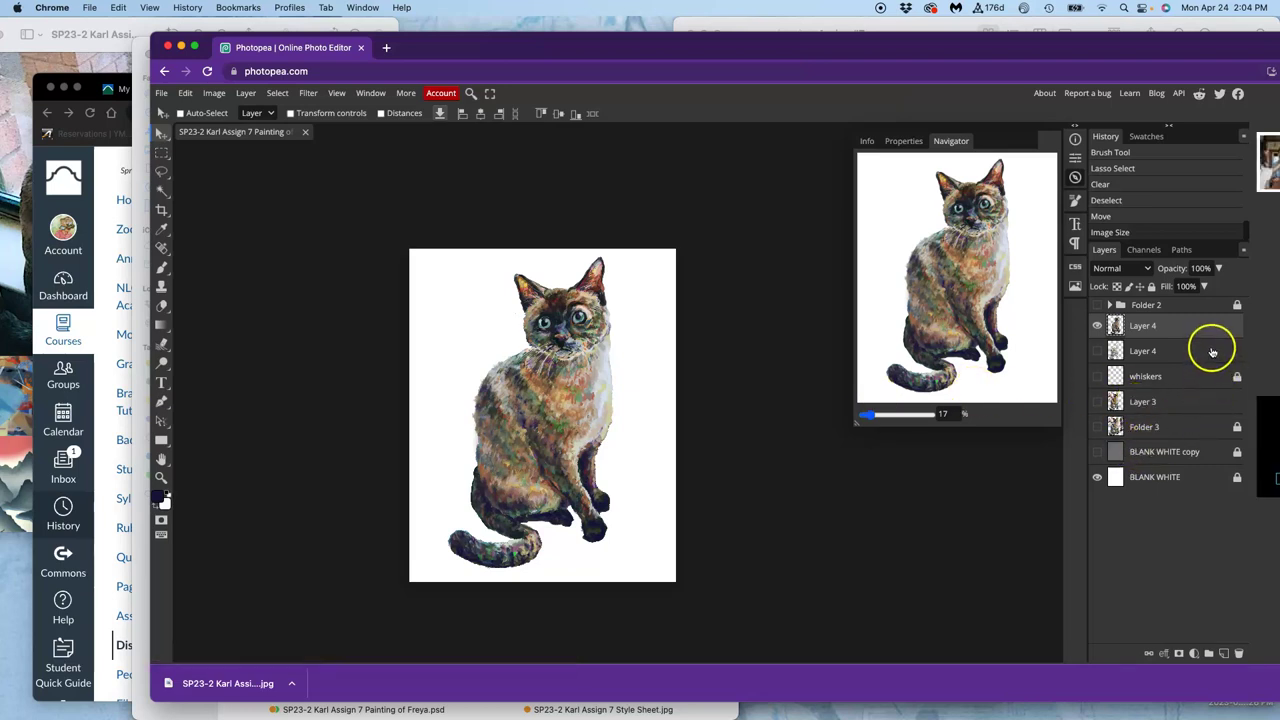
Unlock the groups and delete the BLANK WHITE copy, leftover folder and duplicate Layer 4
left_click(1237, 306)
left_click(1237, 376)
left_click(1236, 427)
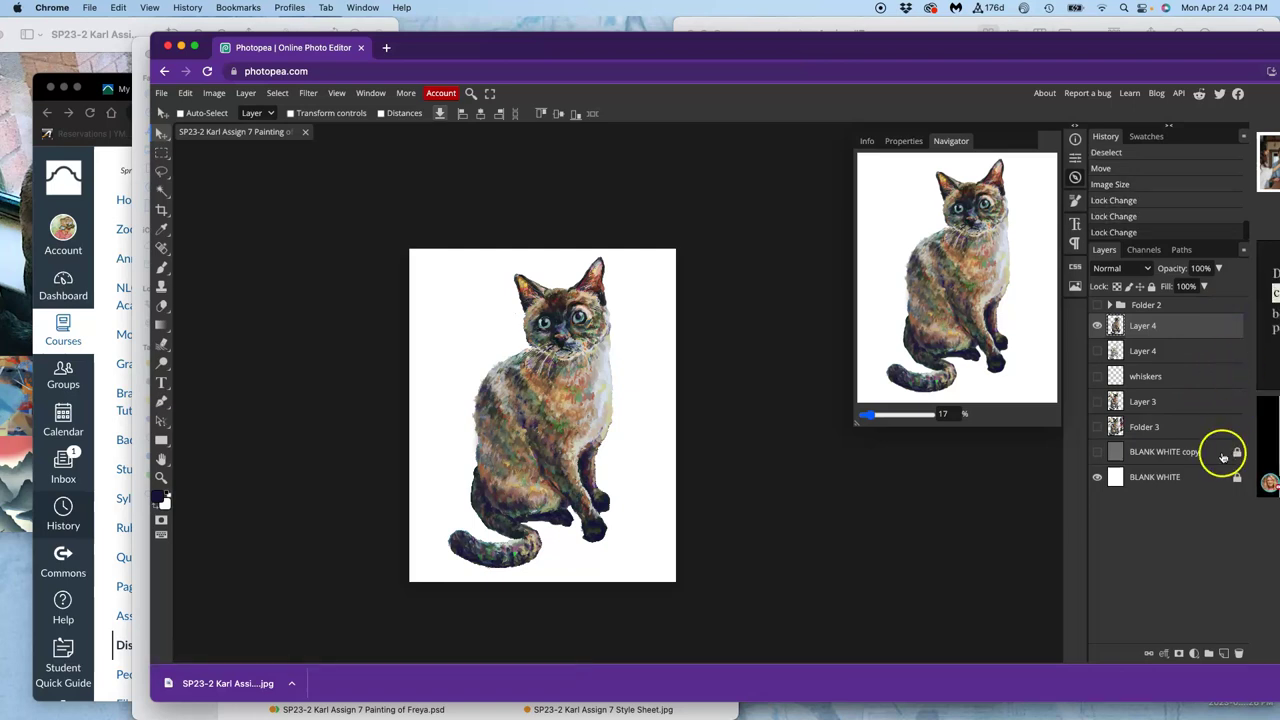
left_click(1212, 457)
key("Delete")
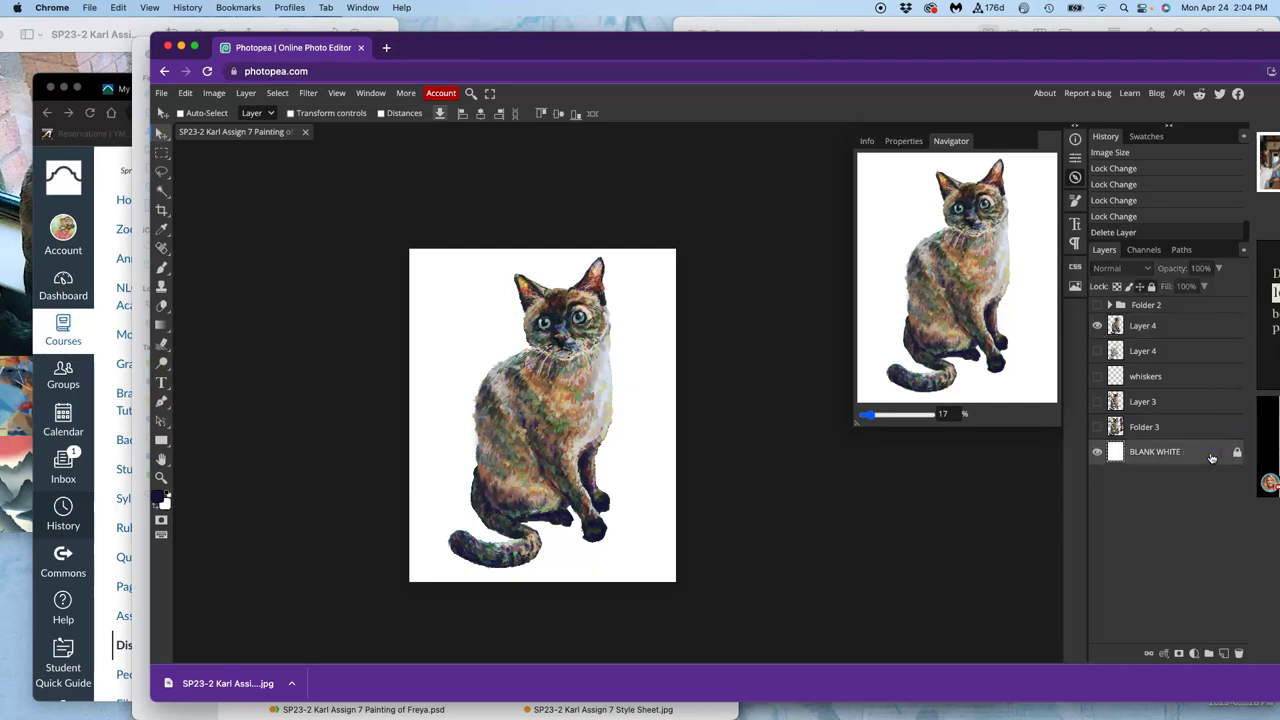
left_click(1168, 308)
key("Delete")
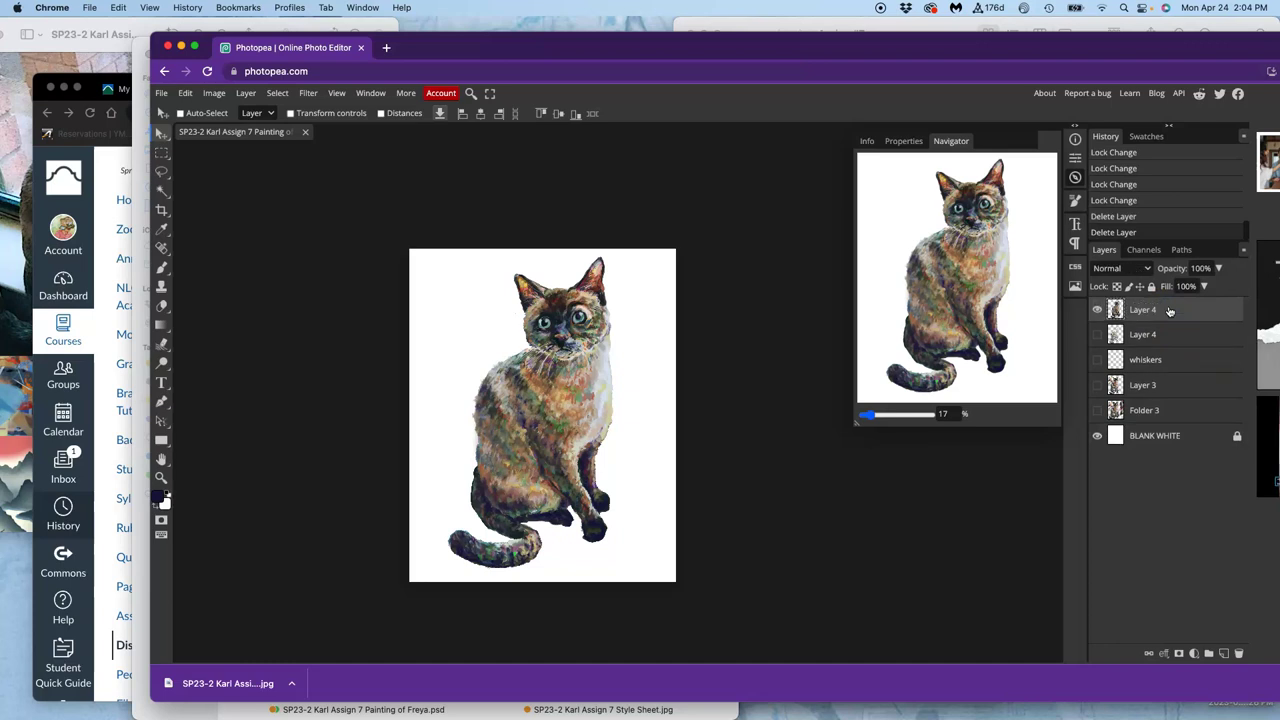
left_click(1149, 334)
key("Delete")
key("Delete")
key("Delete")
key("Delete")
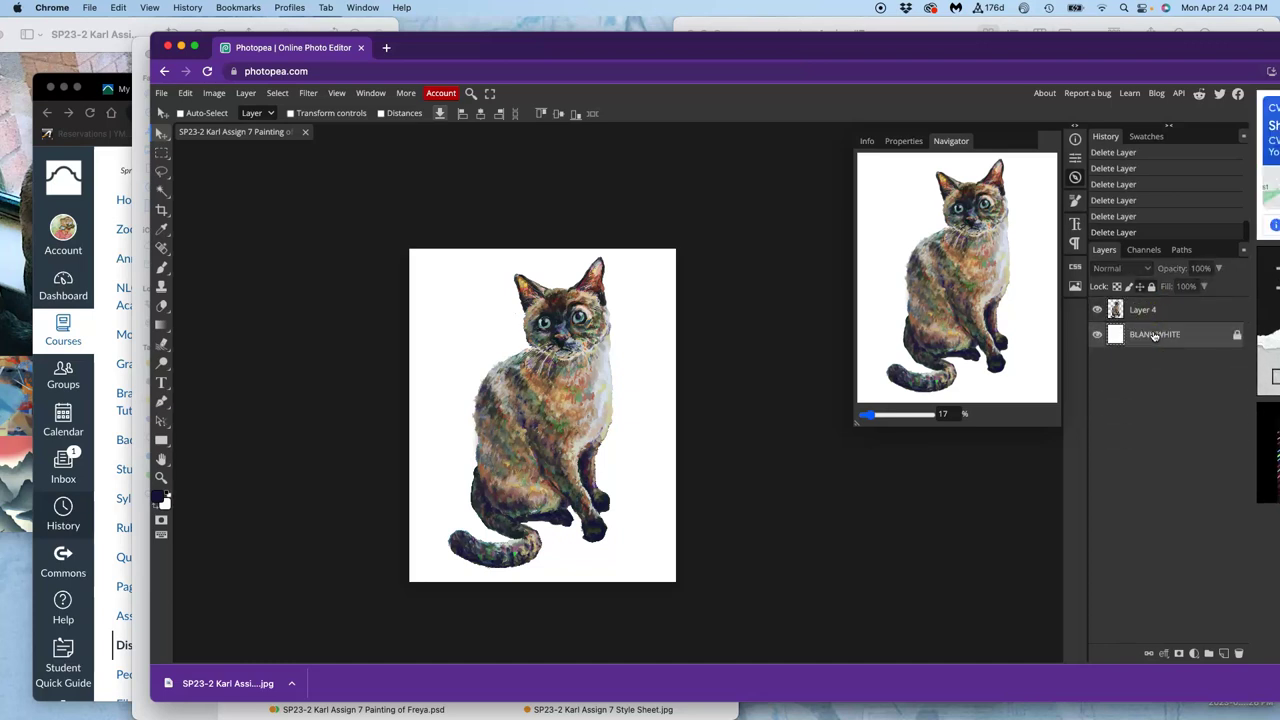
Duplicate Layer 4 with Cmd+J and lock the original Layer 4
left_click(1097, 334)
left_click(1097, 334)
left_click(1108, 320)
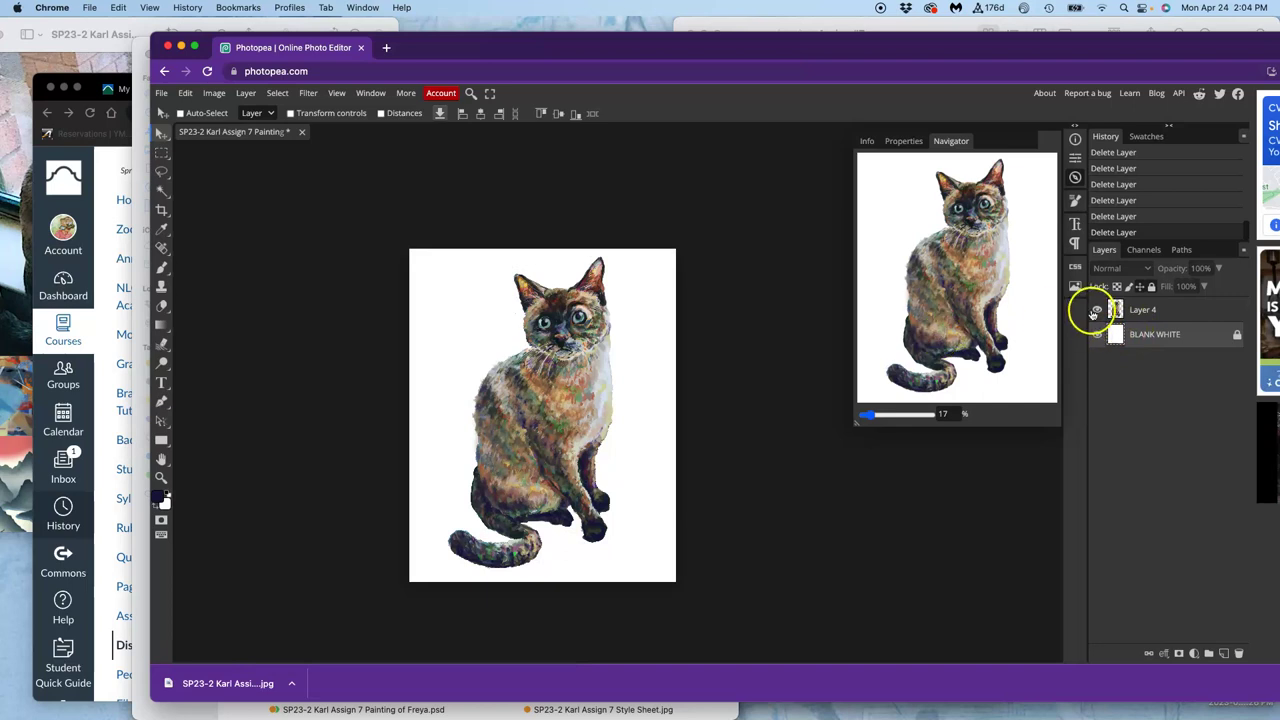
left_click(1096, 311)
left_click(1097, 311)
left_click(1160, 312)
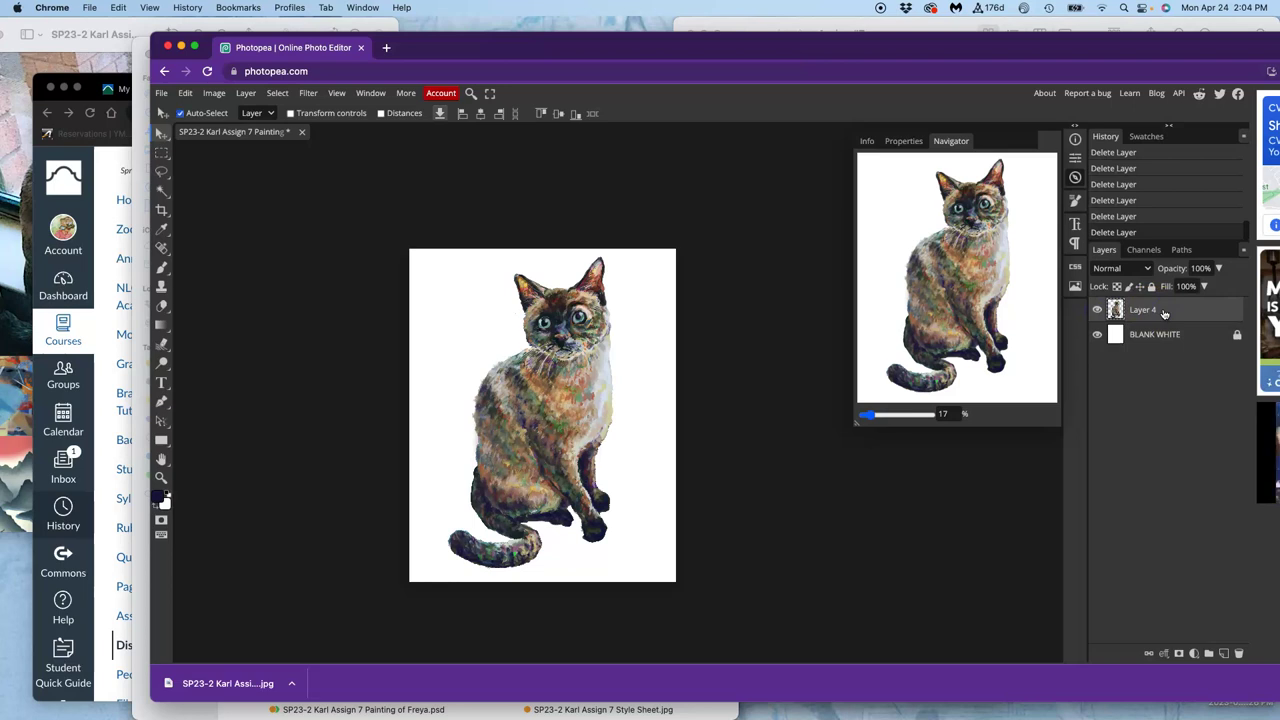
key("super+j")
left_click(1173, 334)
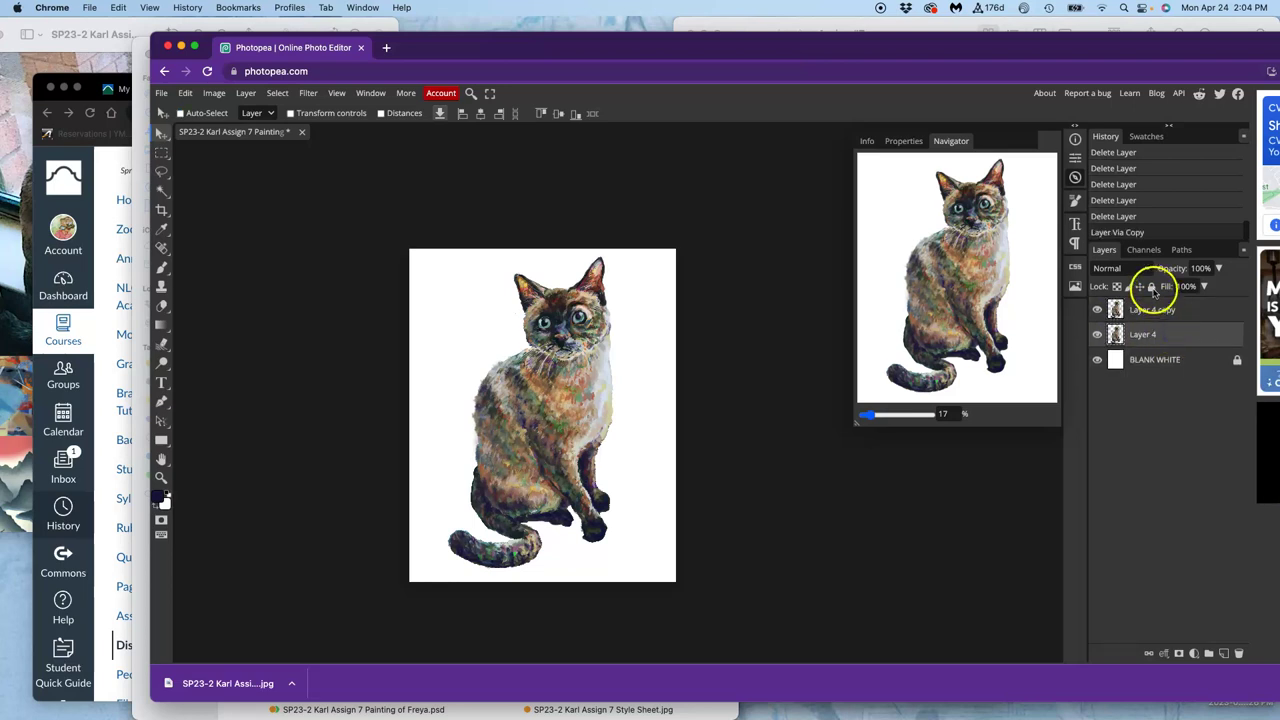
left_click(1152, 287)
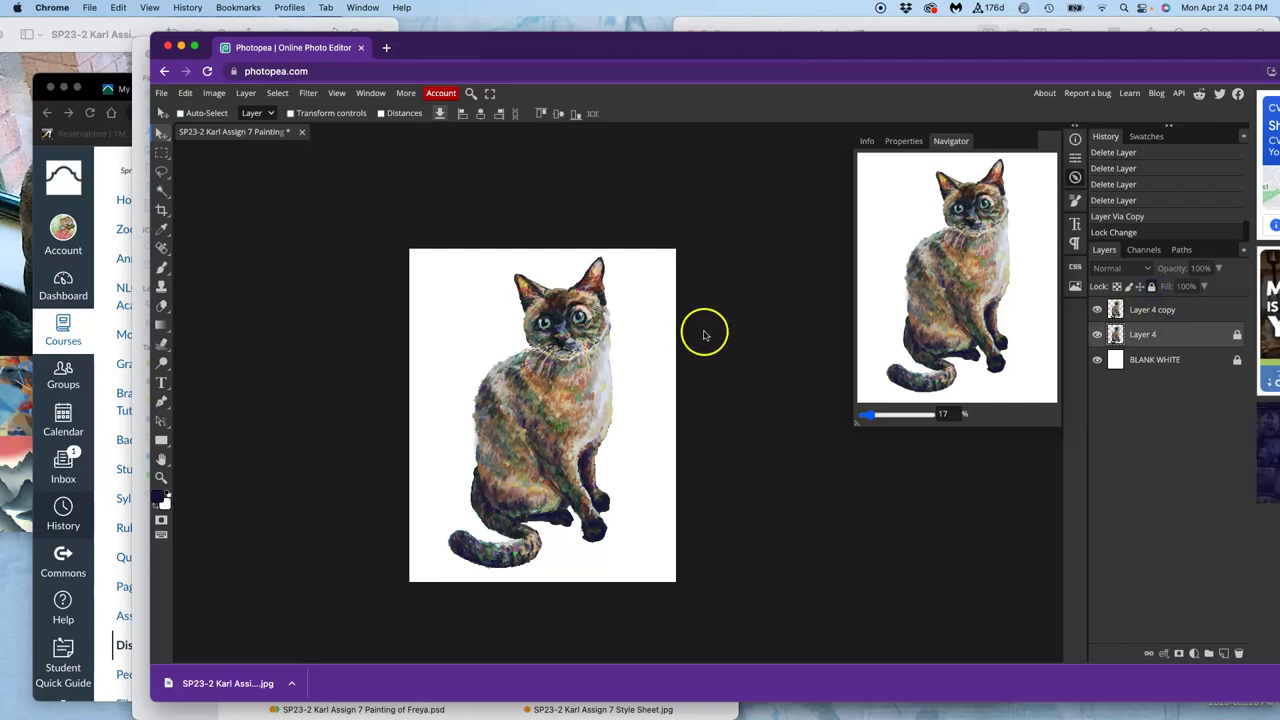
Select Layer 4 copy for editing
left_click(167, 95)
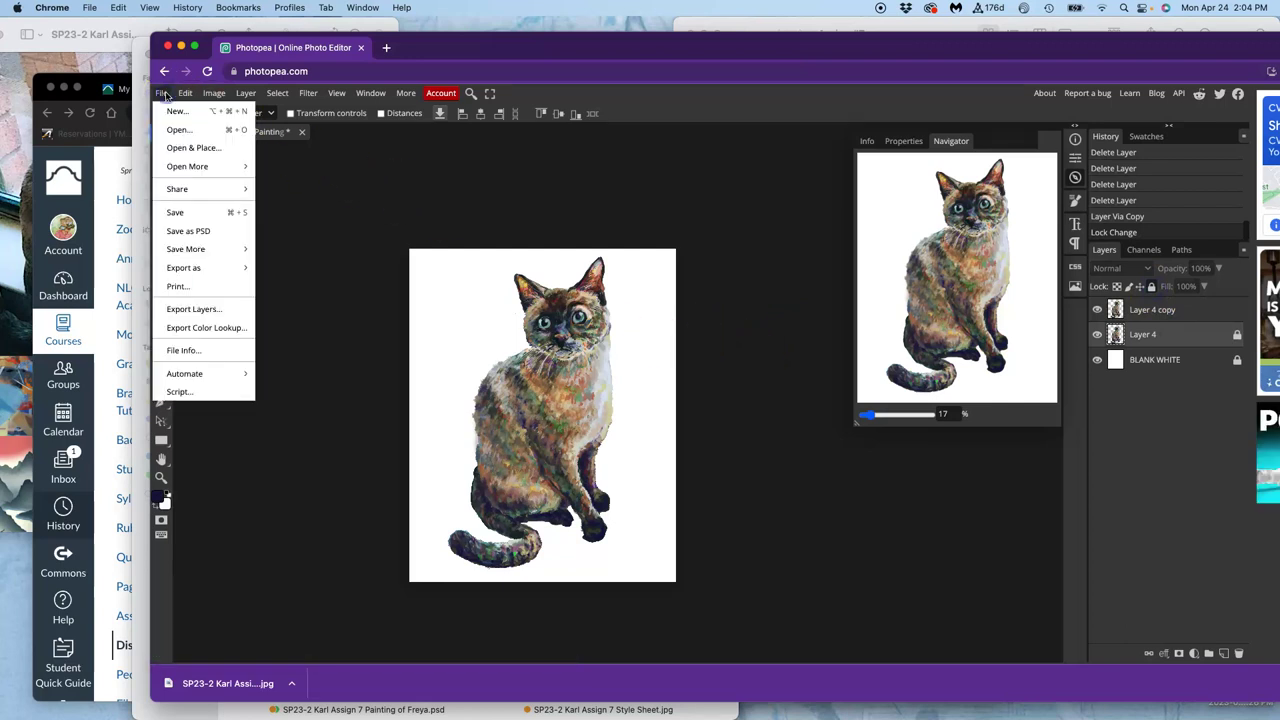
left_click(357, 157)
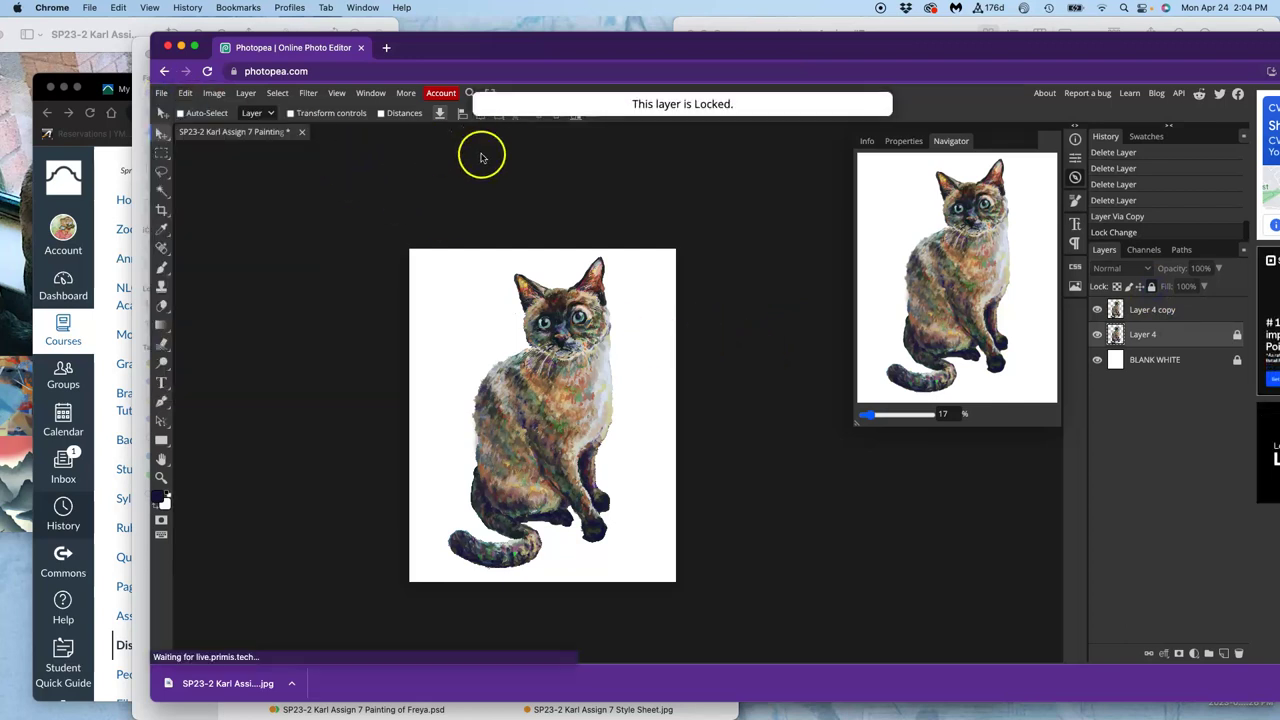
left_click(1193, 312)
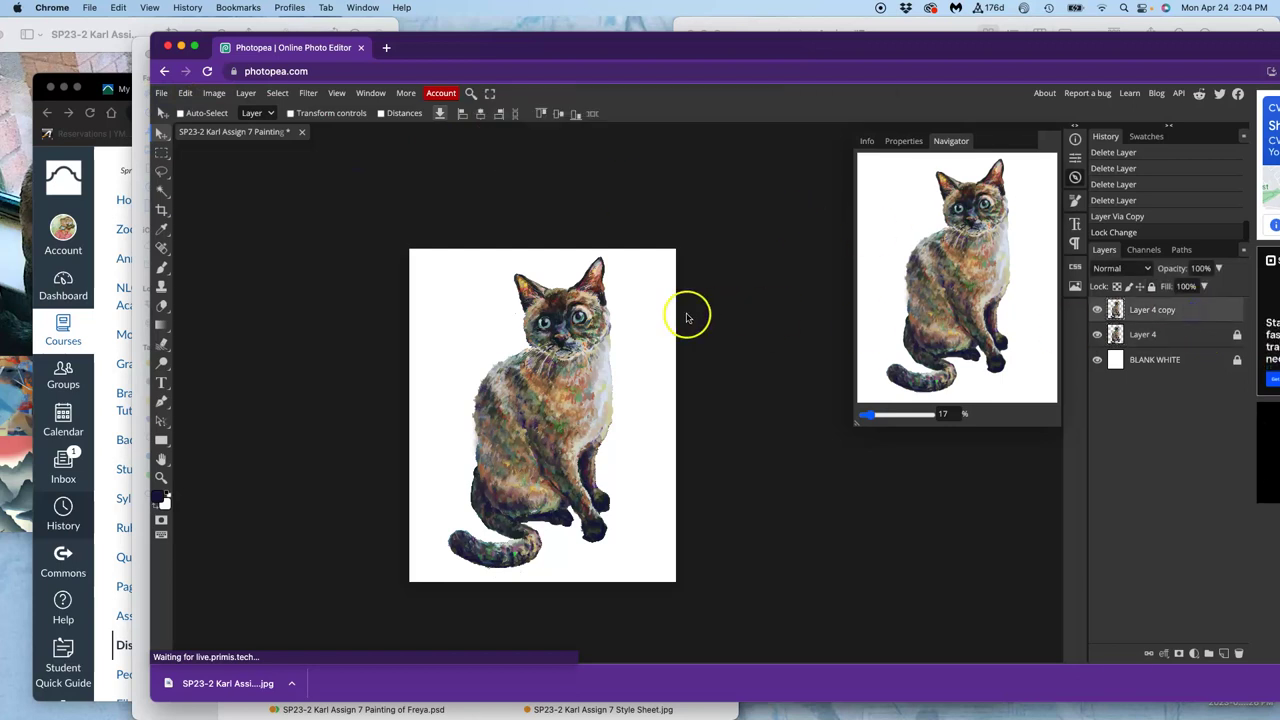
scroll(686, 318, "up", 3)
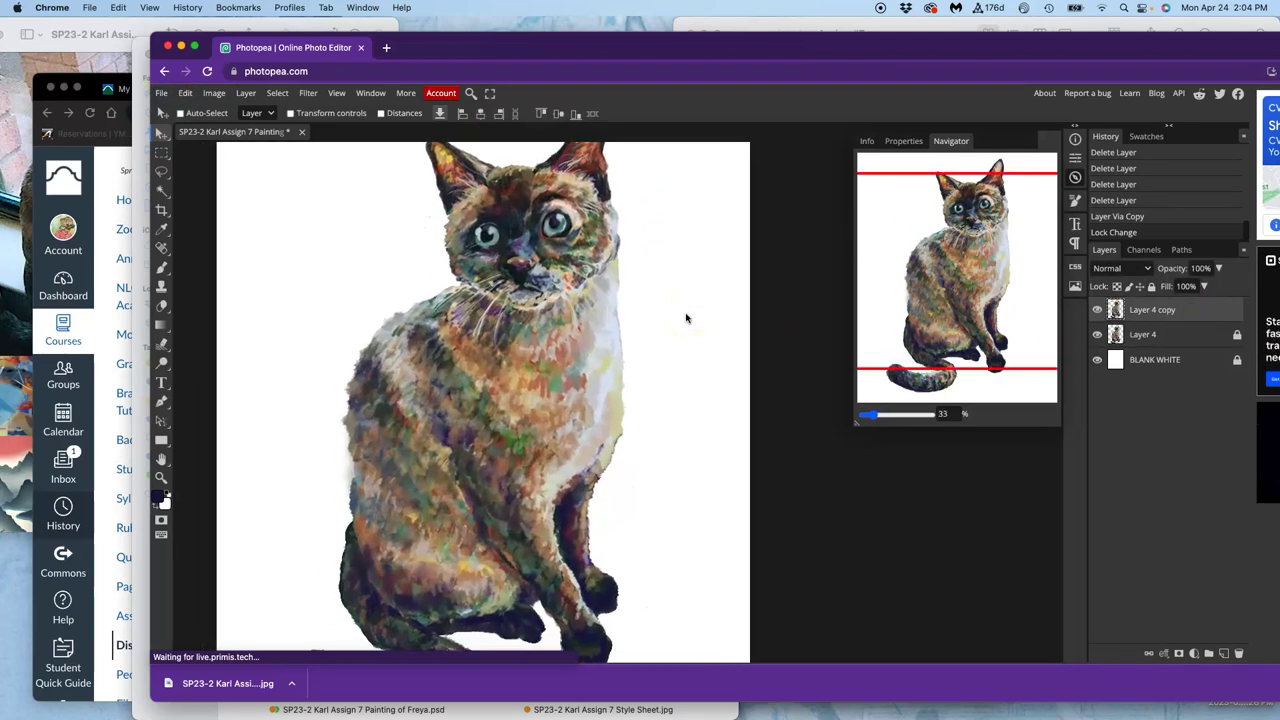
Apply Hue/Saturation to Layer 4 copy: Hue -180, Saturation 74, Lightness 15
left_click(214, 93)
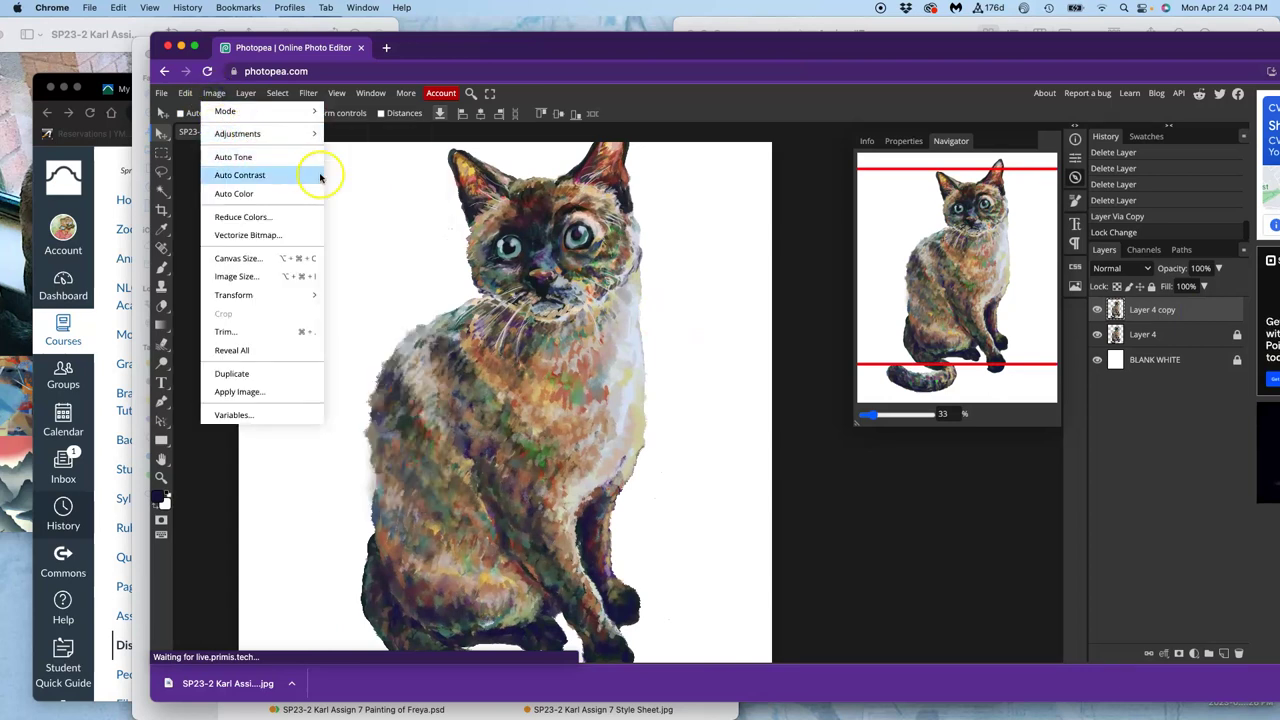
mouse_move(286, 134)
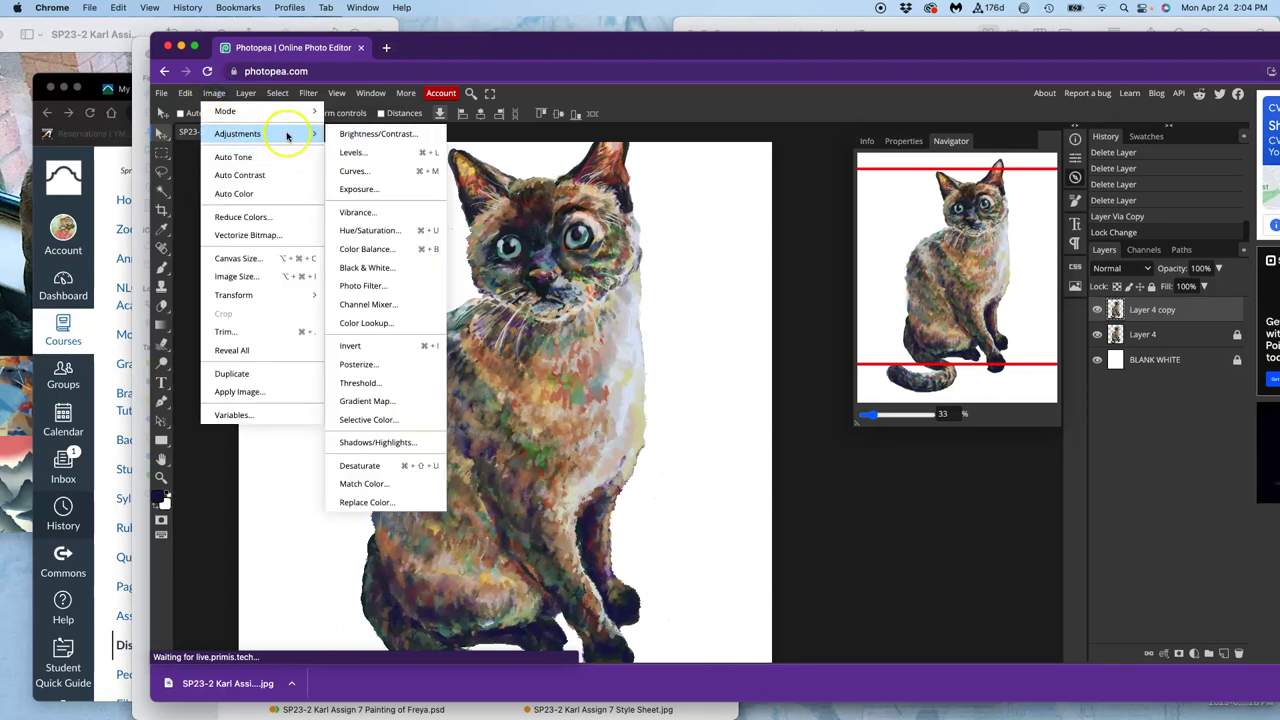
left_click(365, 230)
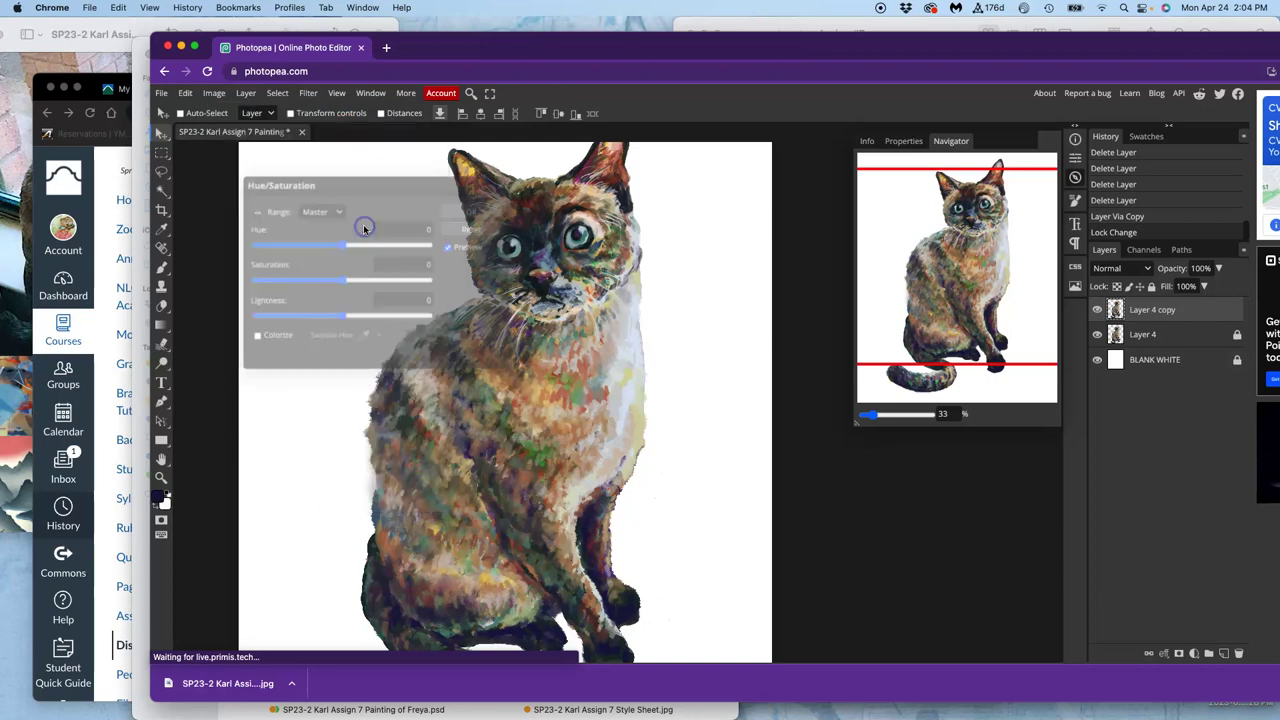
left_click(443, 185)
left_click_drag(443, 185, 893, 168)
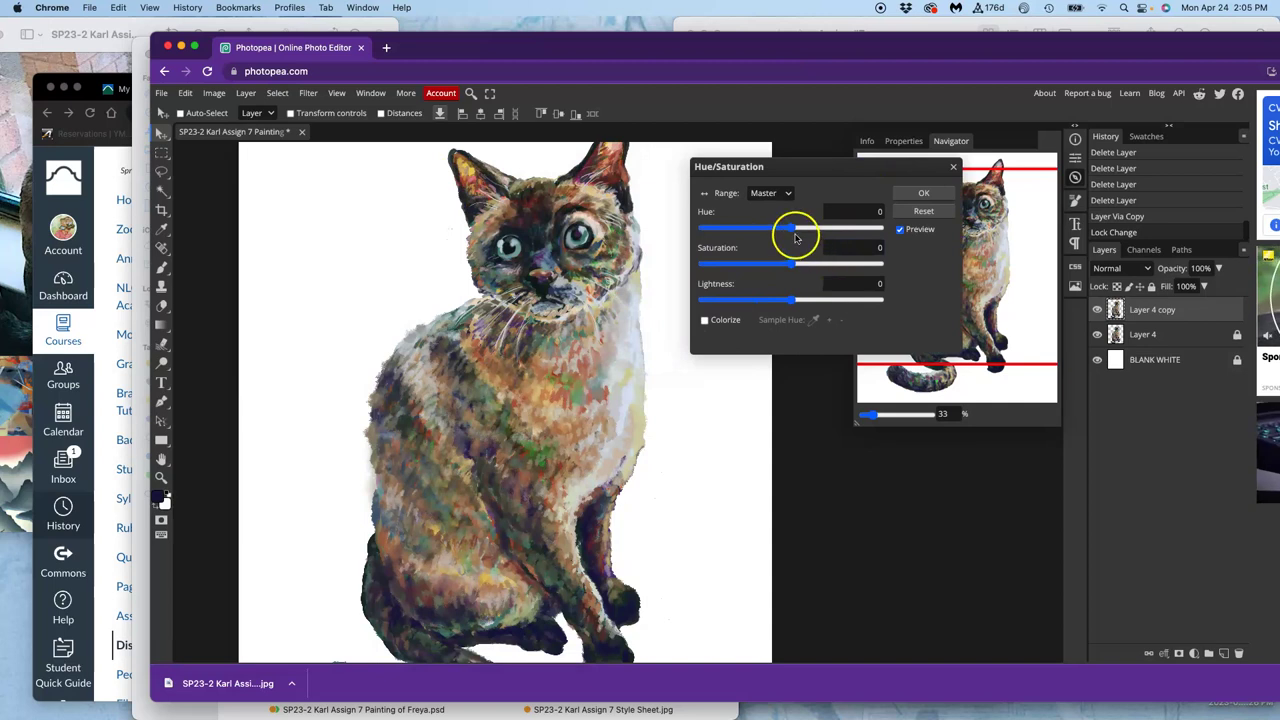
left_click_drag(793, 229, 843, 264)
mouse_move(793, 299)
left_mouse_down()
mouse_move(811, 297)
mouse_move(760, 307)
mouse_move(822, 302)
mouse_move(795, 303)
mouse_move(811, 303)
left_mouse_up()
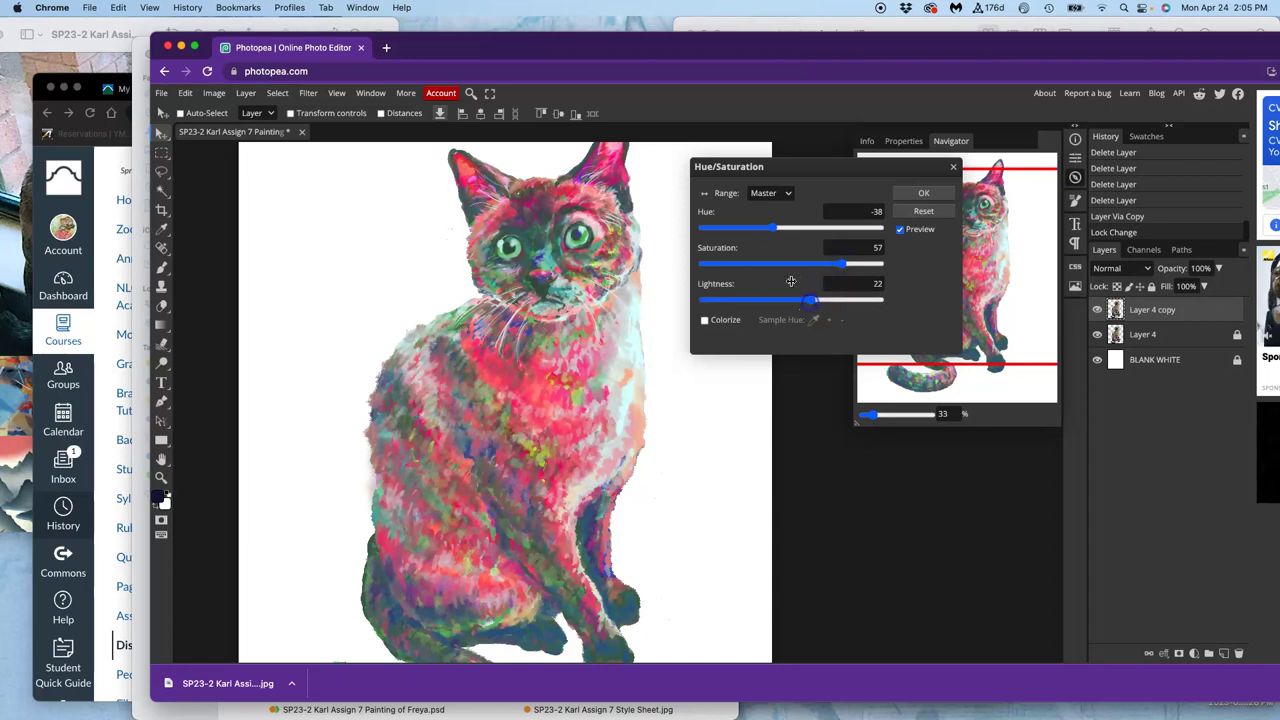
left_click_drag(776, 229, 700, 235)
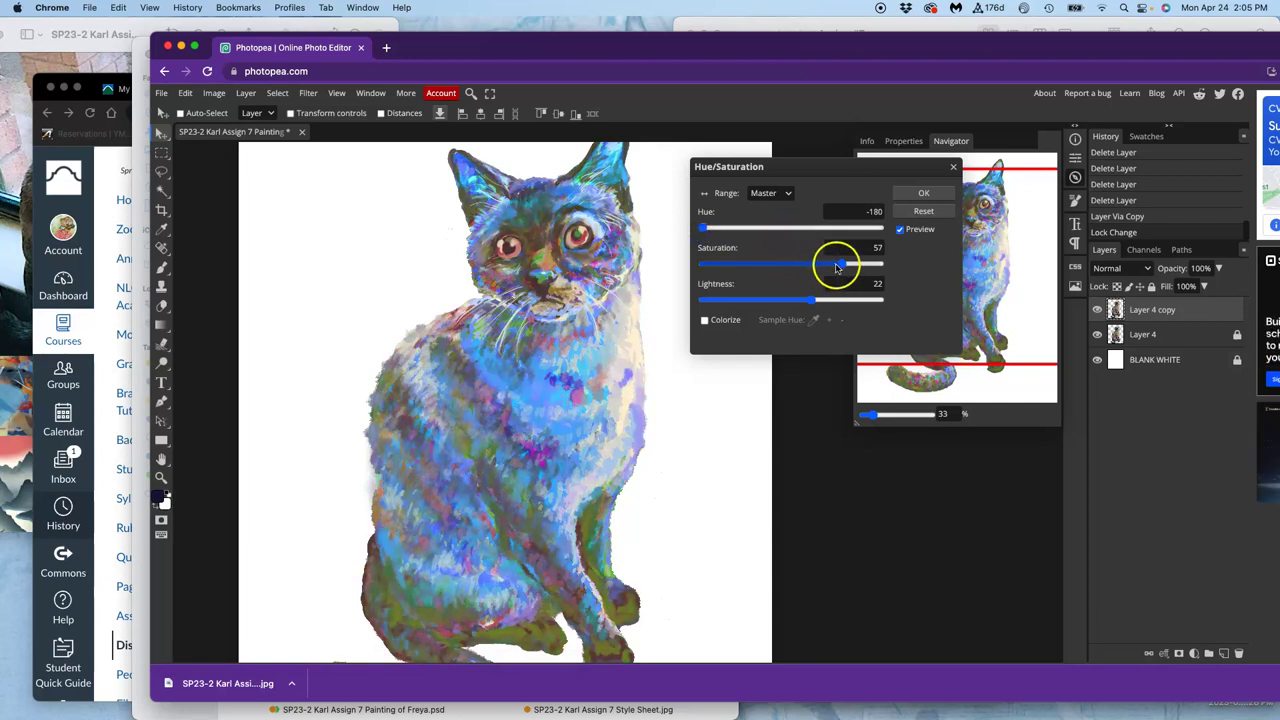
left_click_drag(840, 263, 860, 263)
left_click_drag(811, 300, 808, 301)
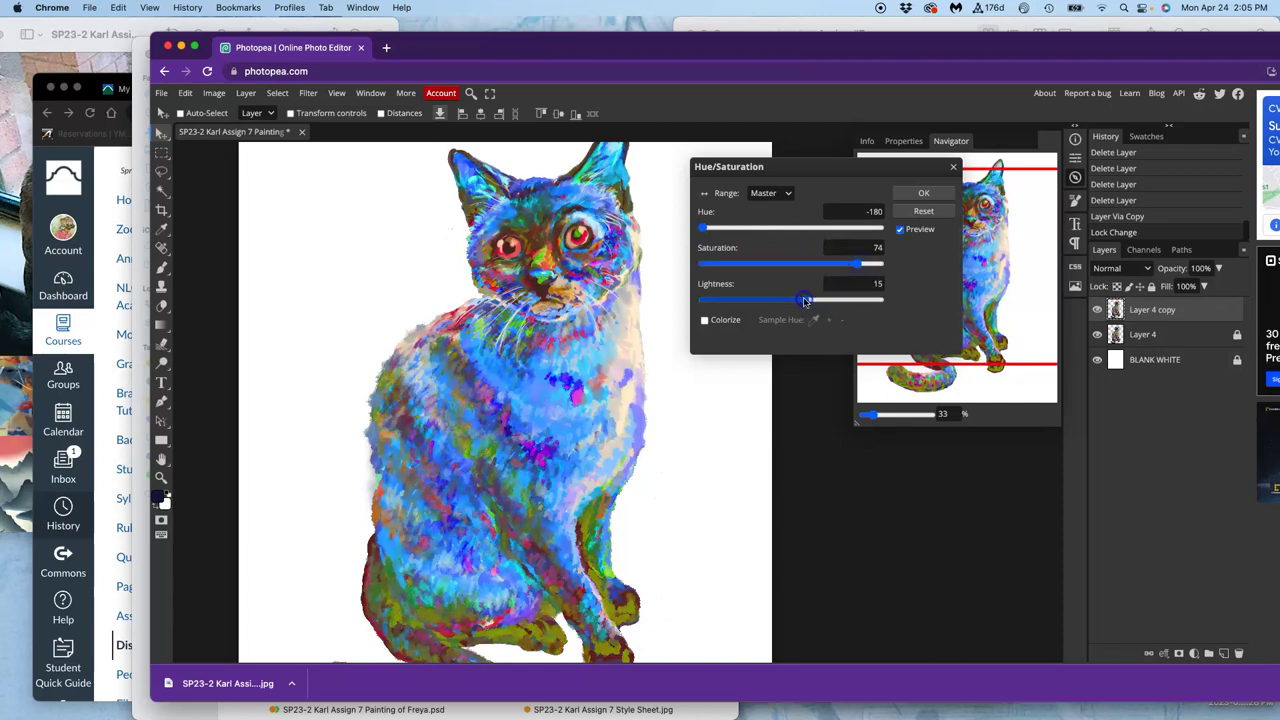
left_click(922, 193)
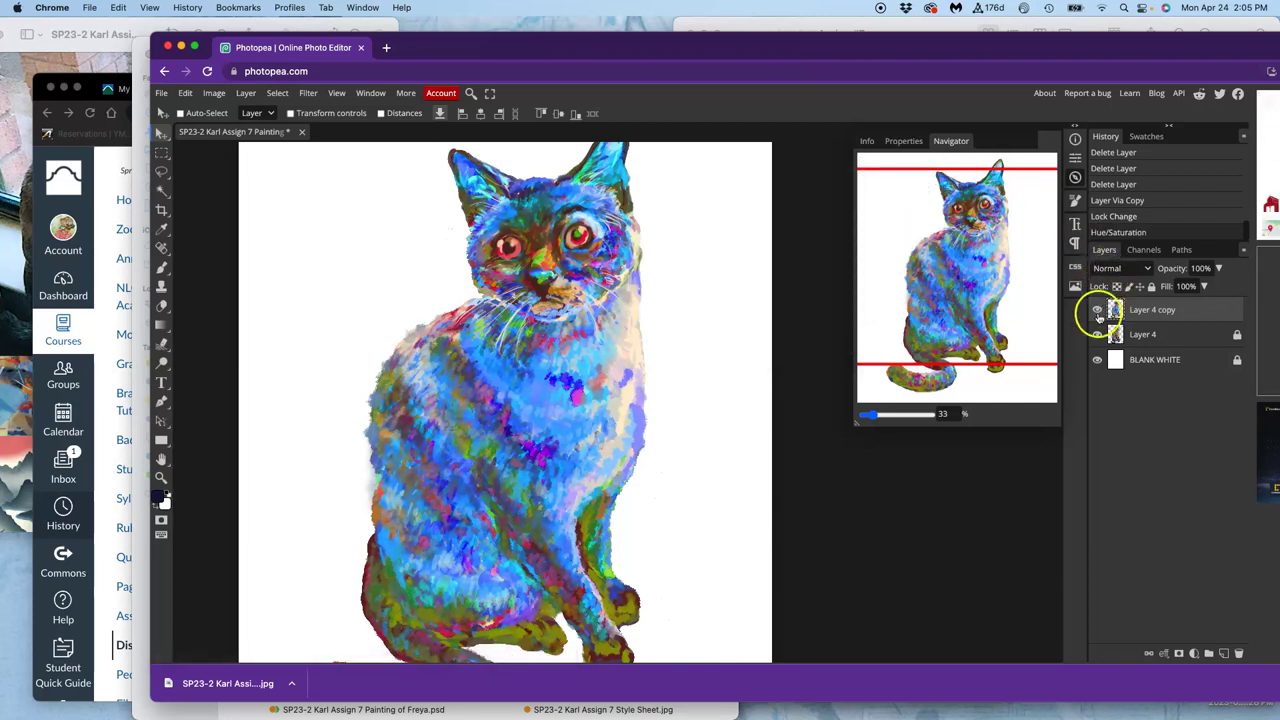
left_click(1098, 311)
left_click(1098, 311)
left_click(1098, 311)
left_click(1098, 311)
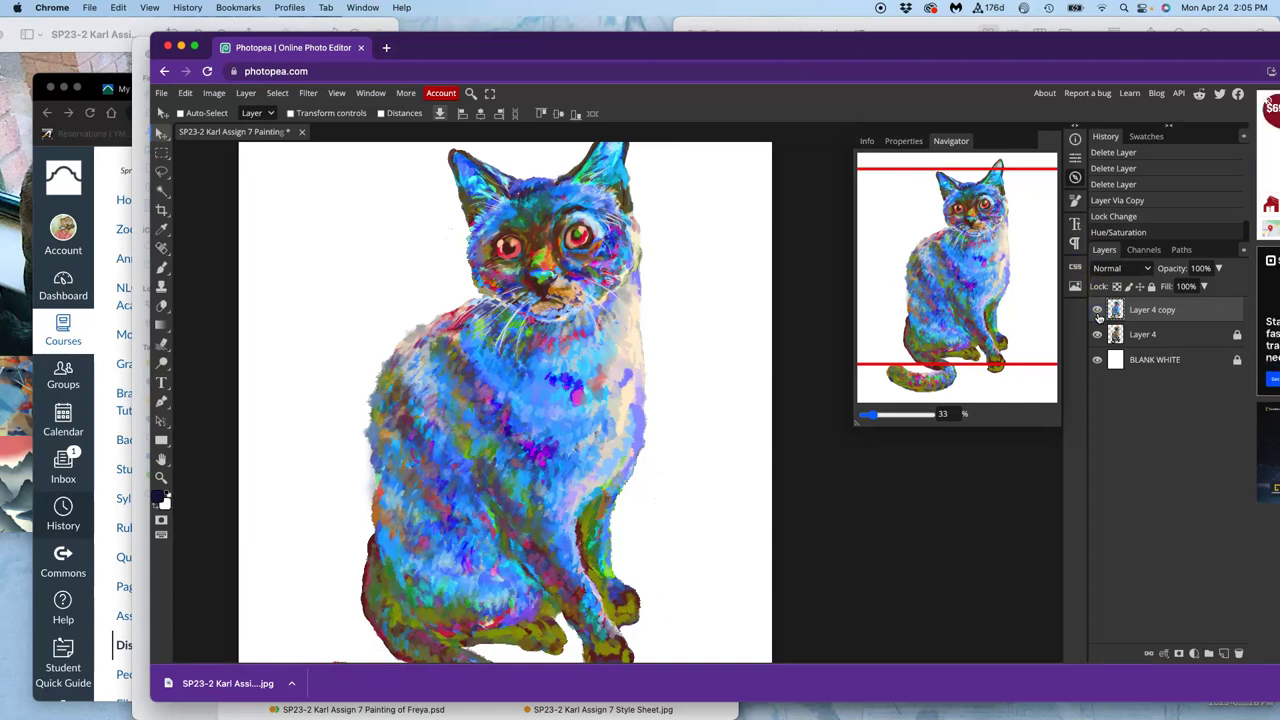
key("super+minus")
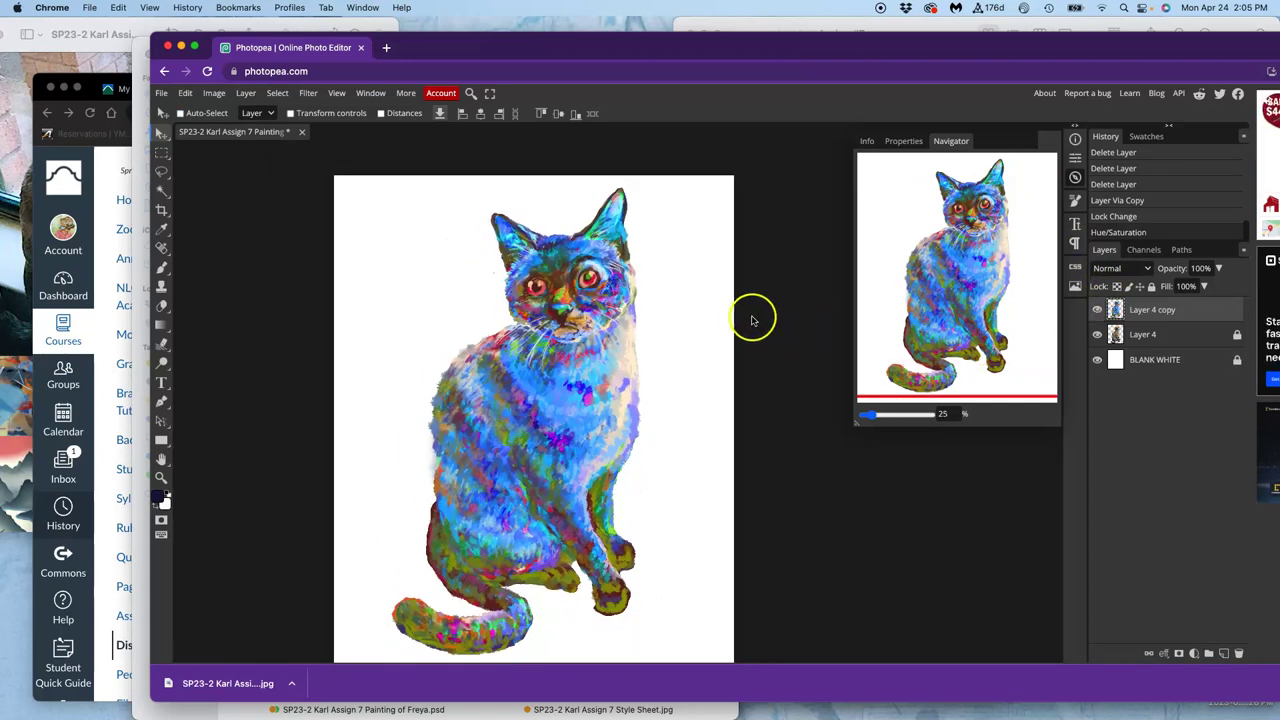
scroll(746, 317, "down", 2)
scroll(746, 317, "right", 2)
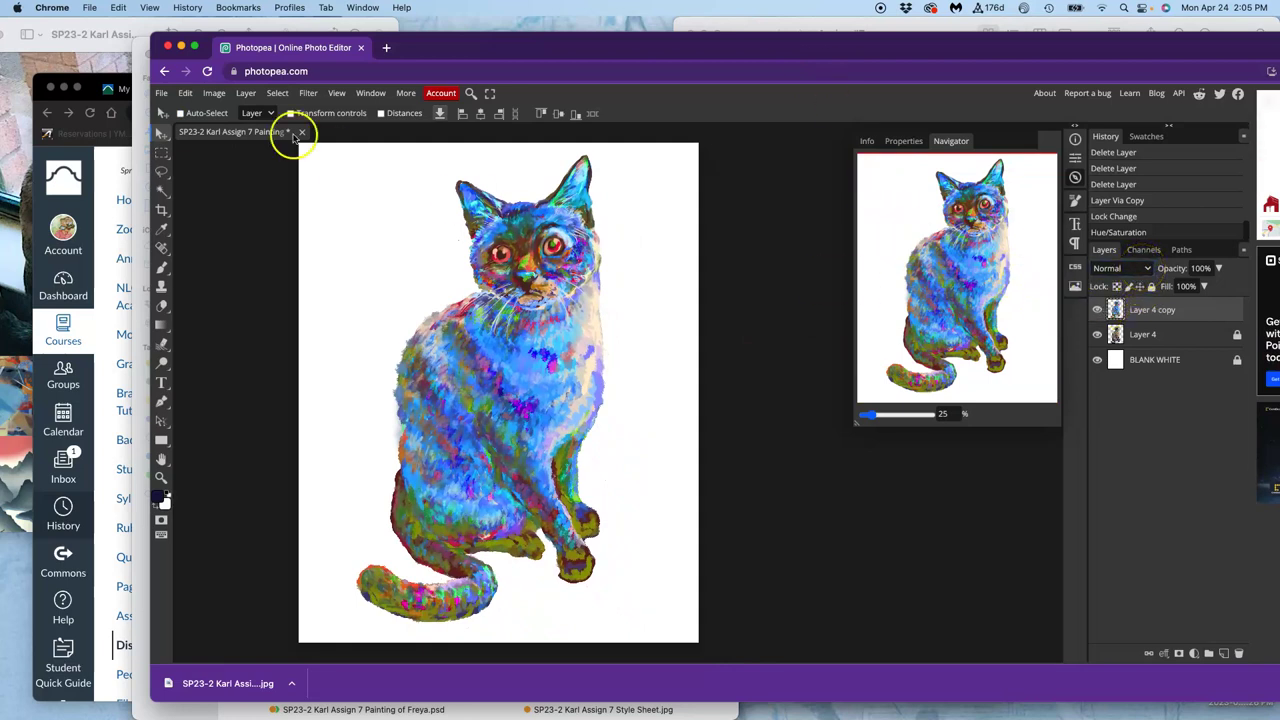
With the Magic Wand at tolerance 16, select paint patches on the cat's body, chest and head
left_click(162, 191)
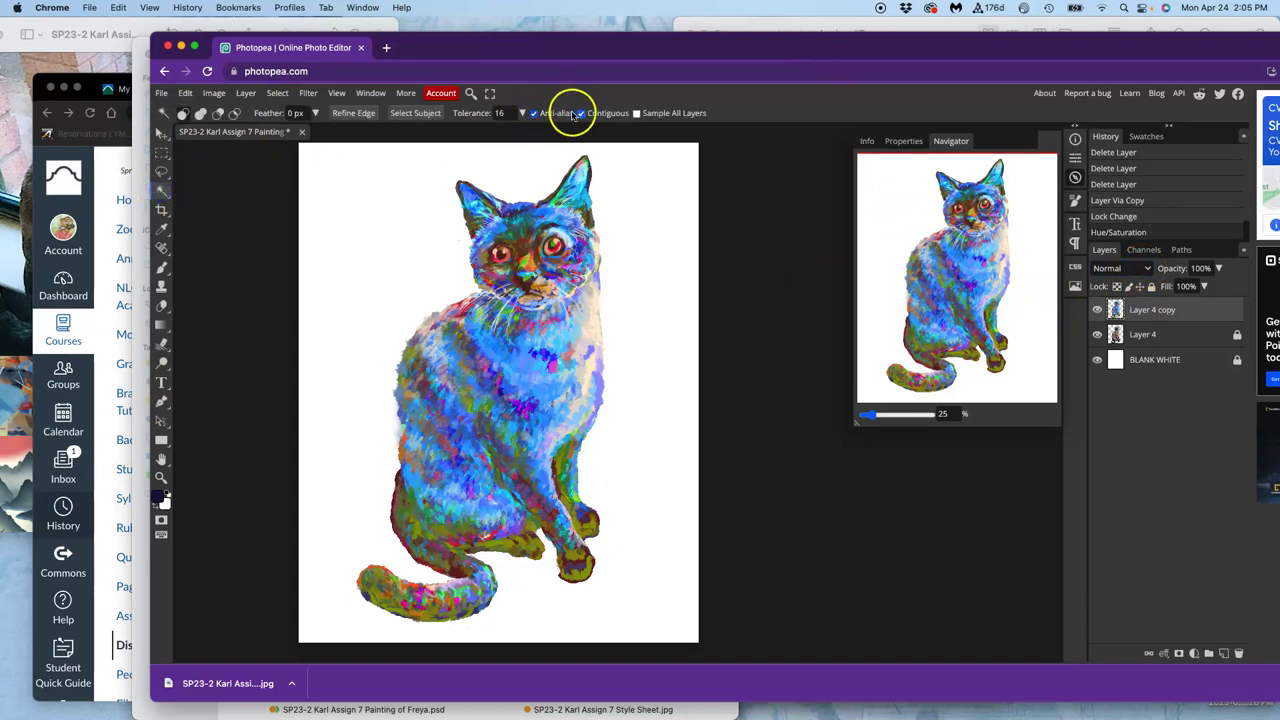
left_click(513, 365)
left_click(516, 388)
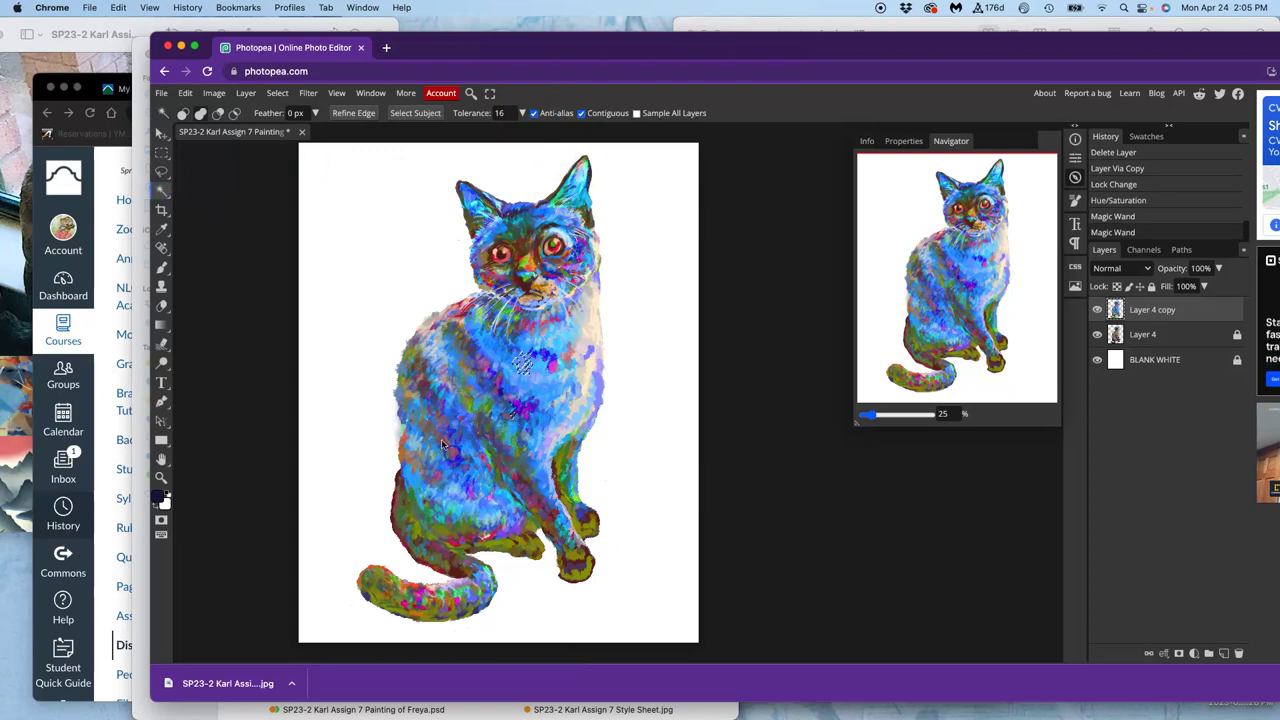
left_click(462, 384)
left_click(495, 358)
left_click(553, 285)
left_click(568, 236)
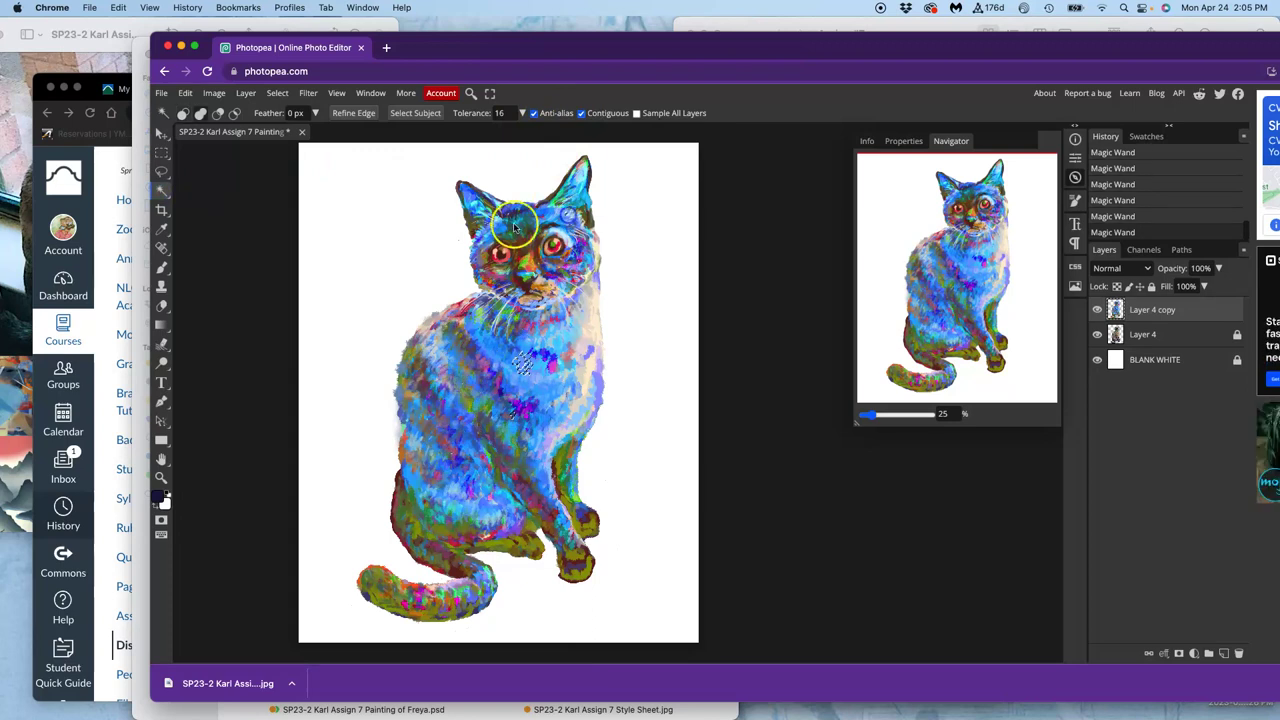
left_click(543, 345)
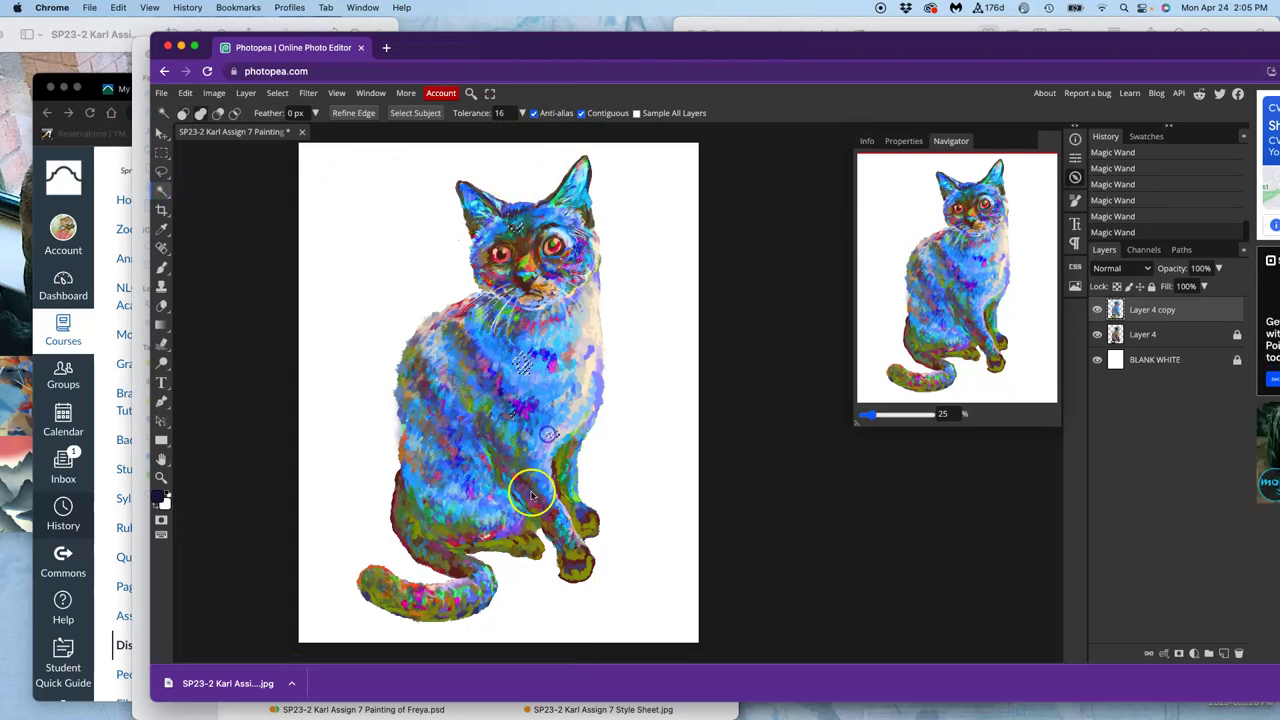
Add patches along the cat's lower body and near its left eye to the selection
left_click(501, 531)
left_click(451, 525)
left_click(434, 544)
left_click(419, 517)
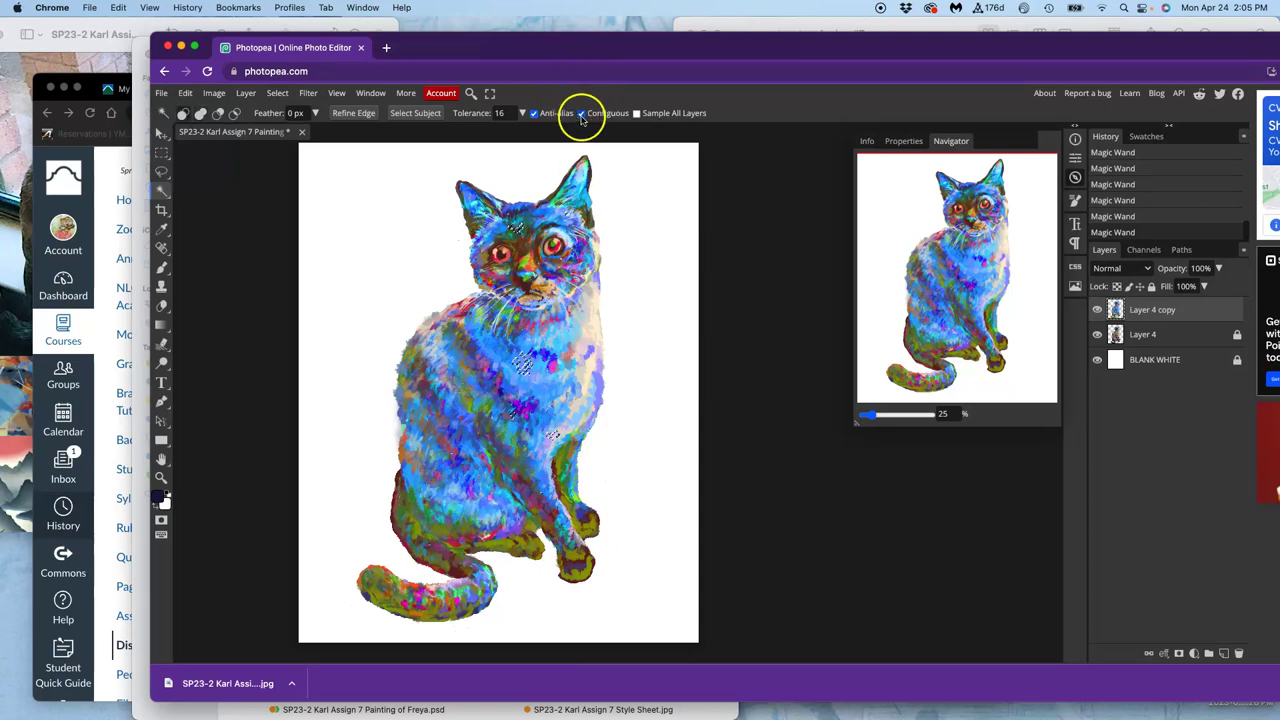
left_click(507, 252)
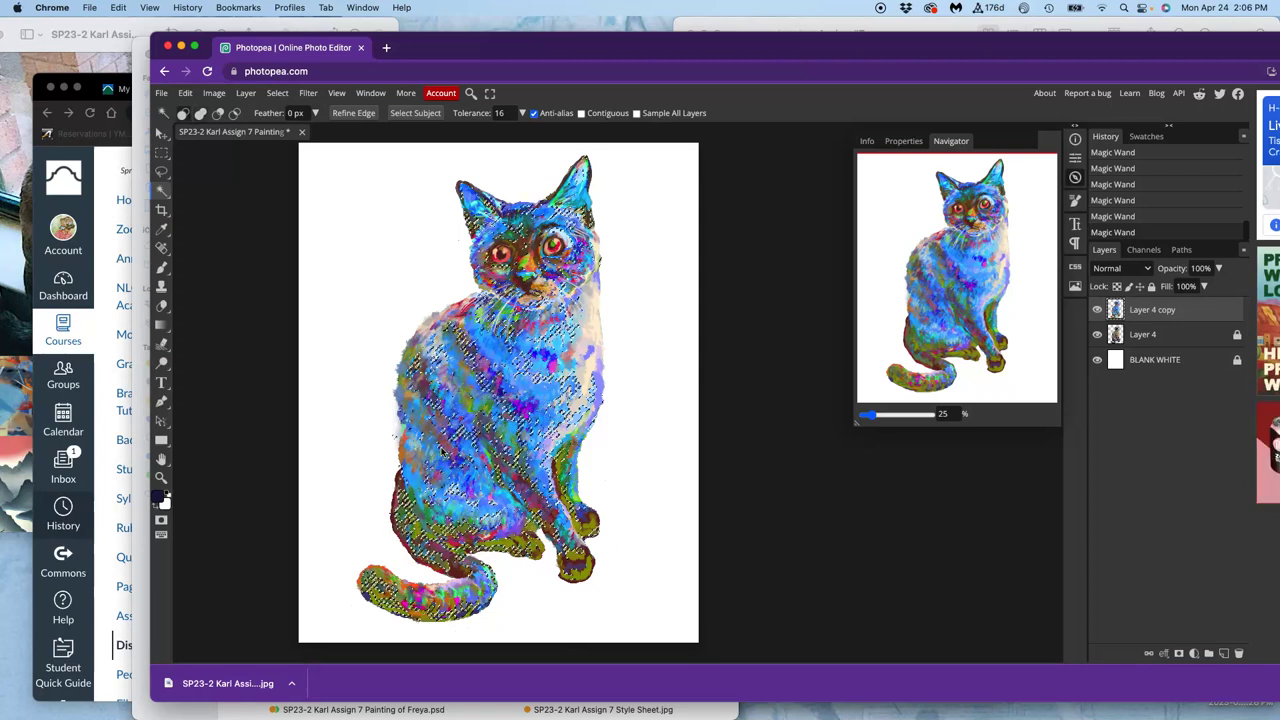
scroll(438, 445, "up", 1)
scroll(441, 452, "up", 2)
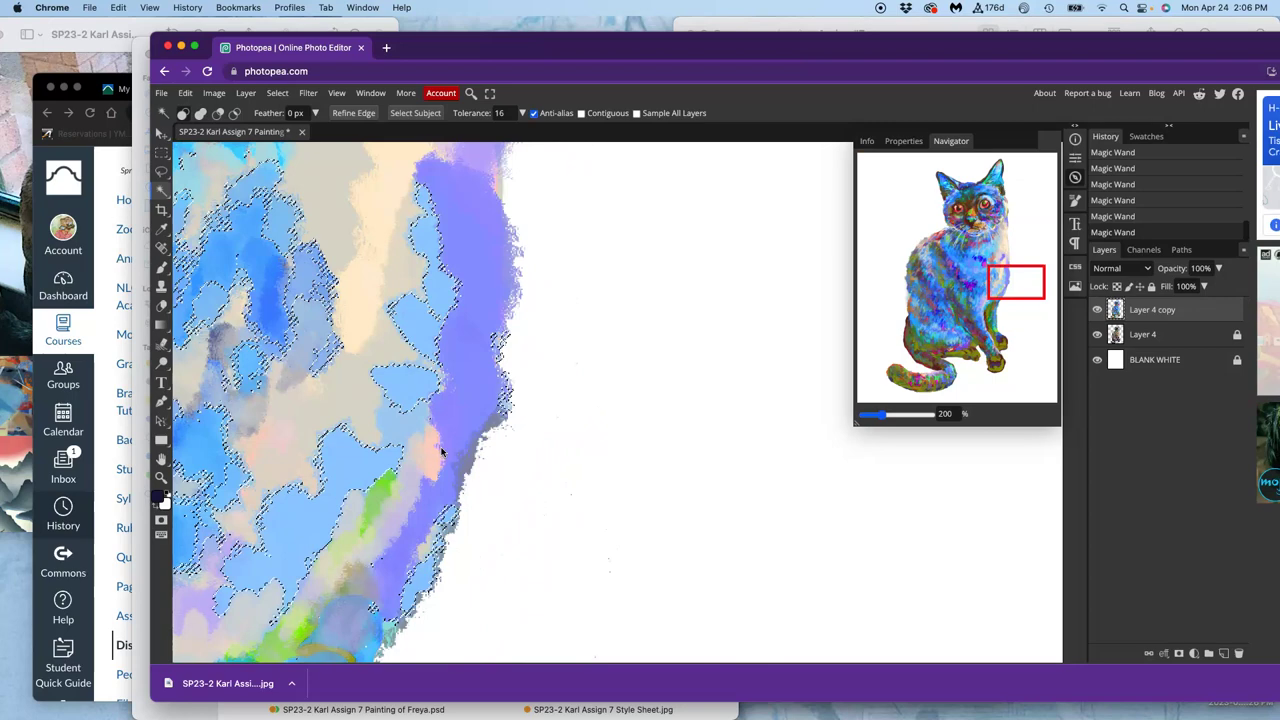
scroll(380, 412, "left", 6)
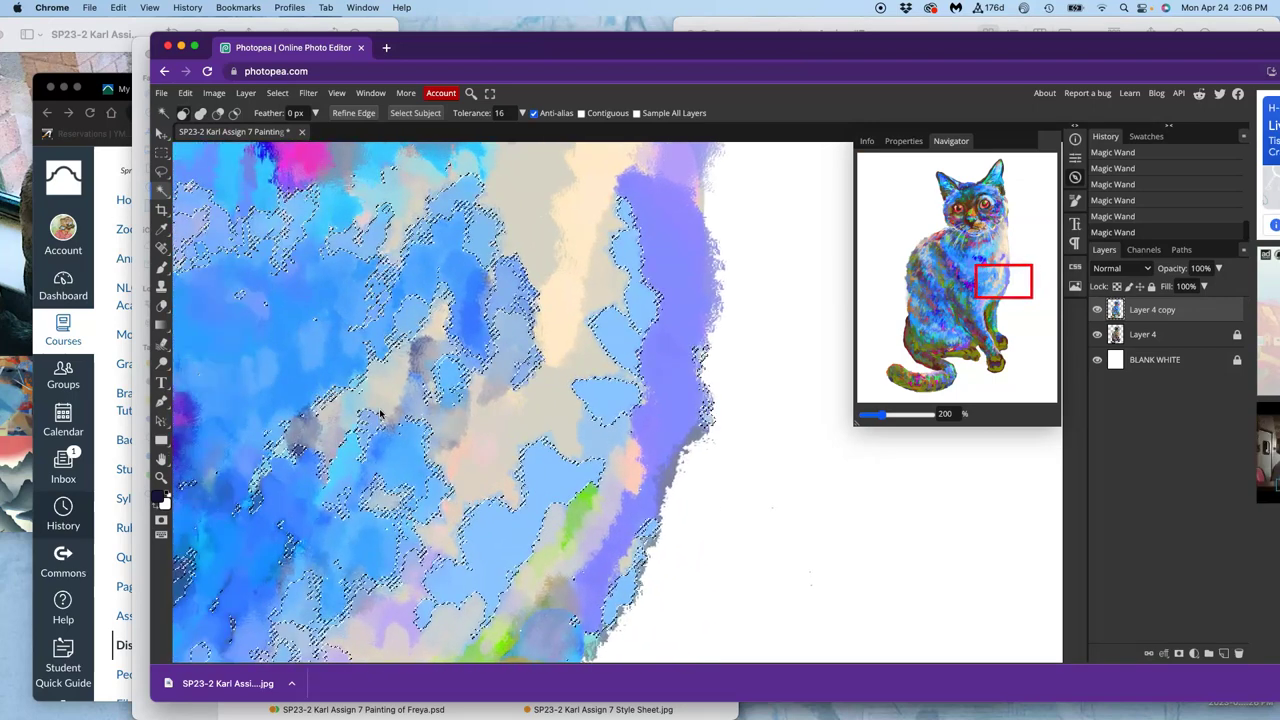
scroll(379, 408, "down", 3)
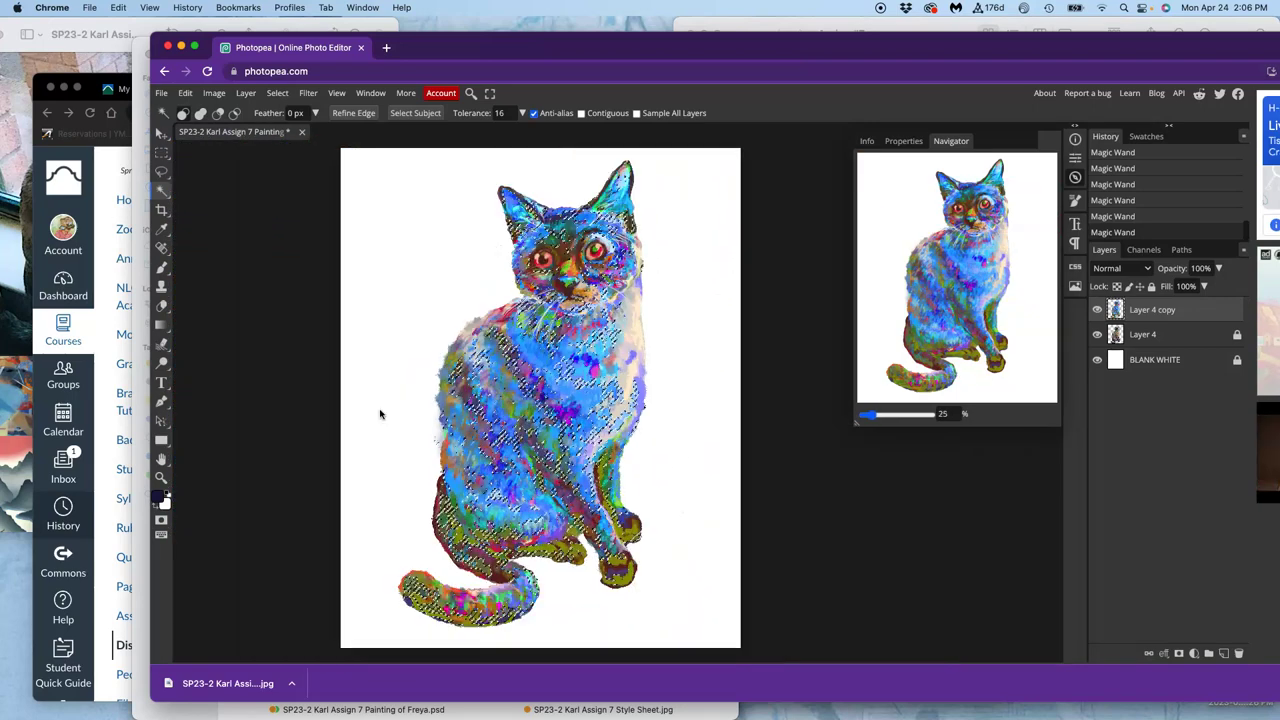
Copy the selected marks from Layer 4 to new Layer 5, hide Layer 4, and move Layer 5 above Layer 4 copy
left_click(1115, 332)
left_click(1098, 311)
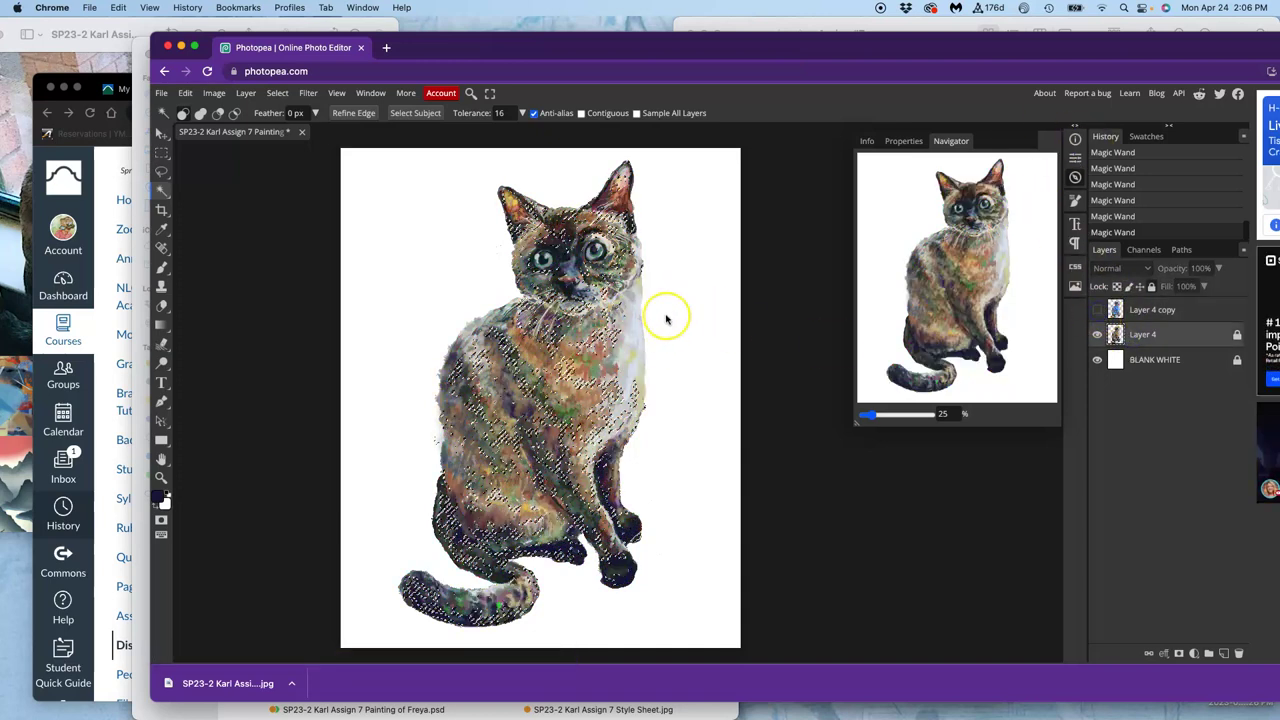
key("ctrl+j")
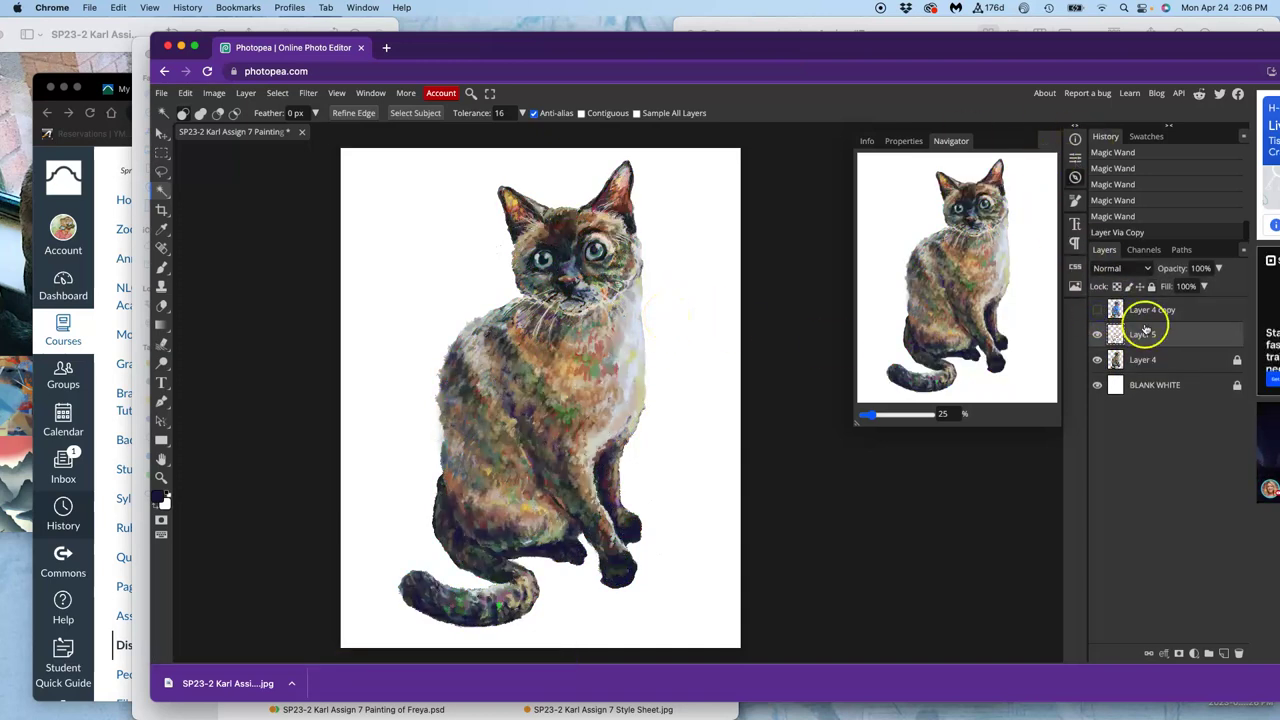
left_click(1097, 359)
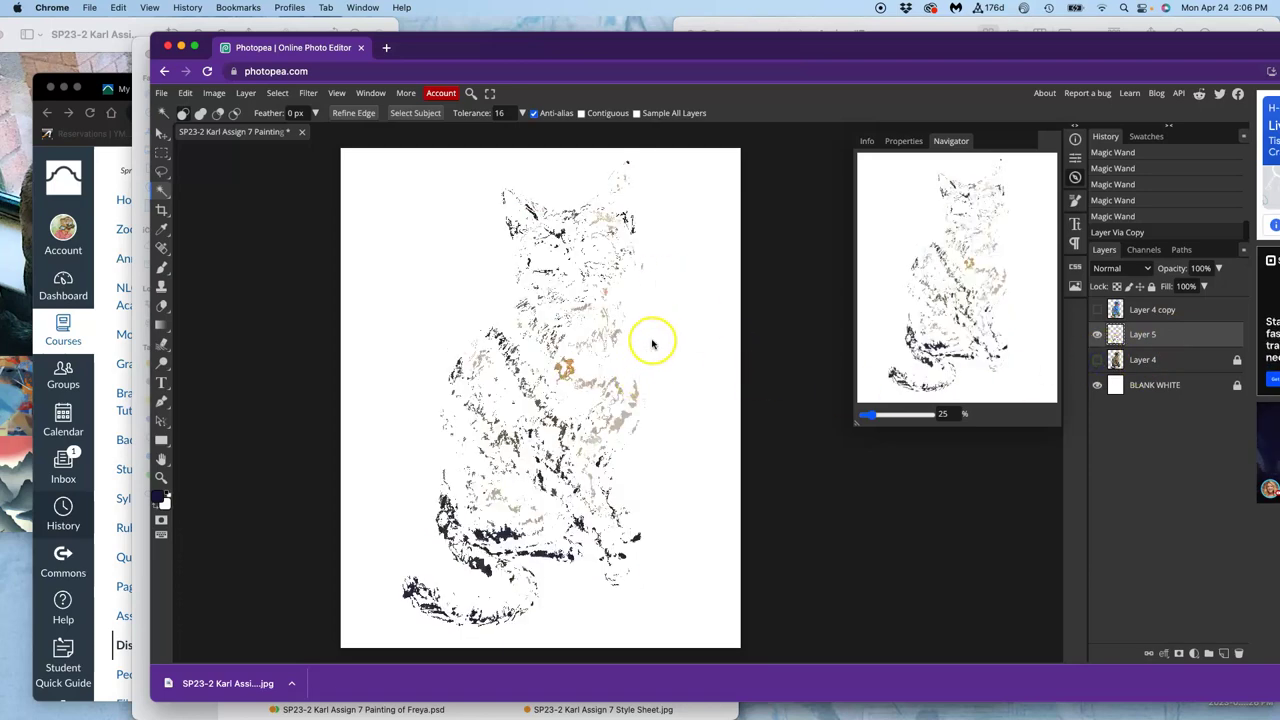
scroll(653, 343, "up", 5)
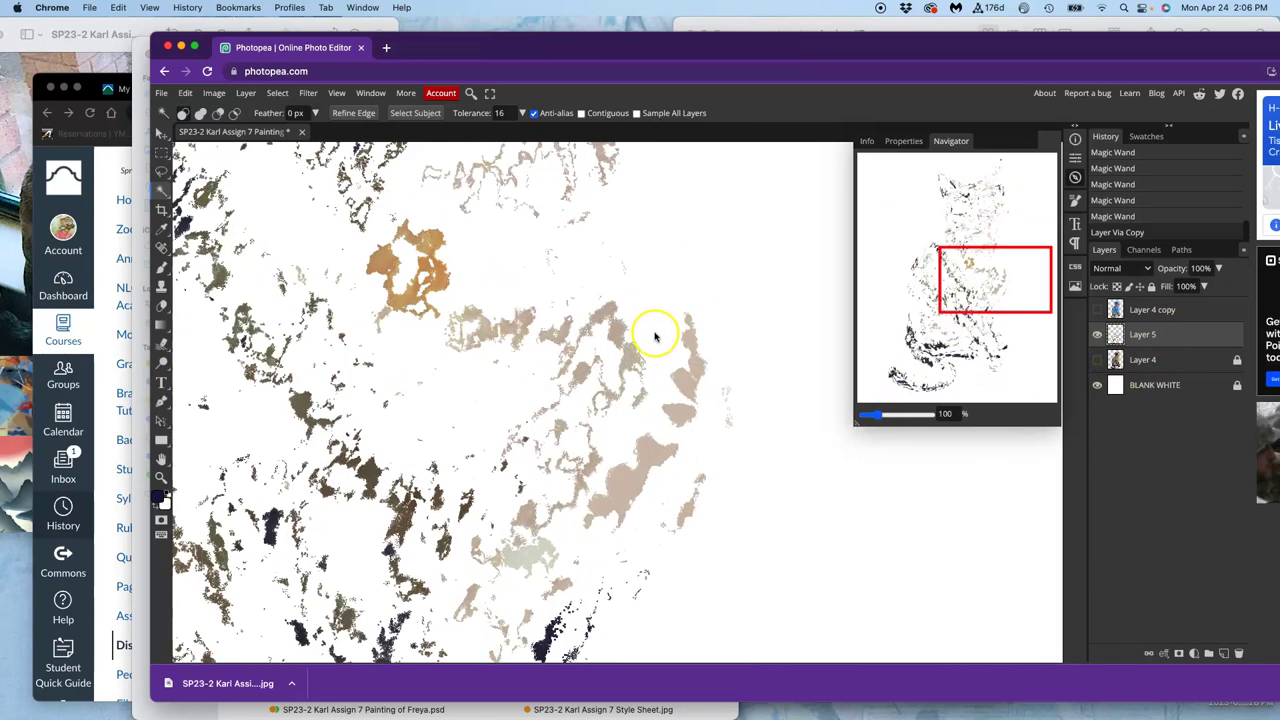
scroll(653, 337, "down", 5)
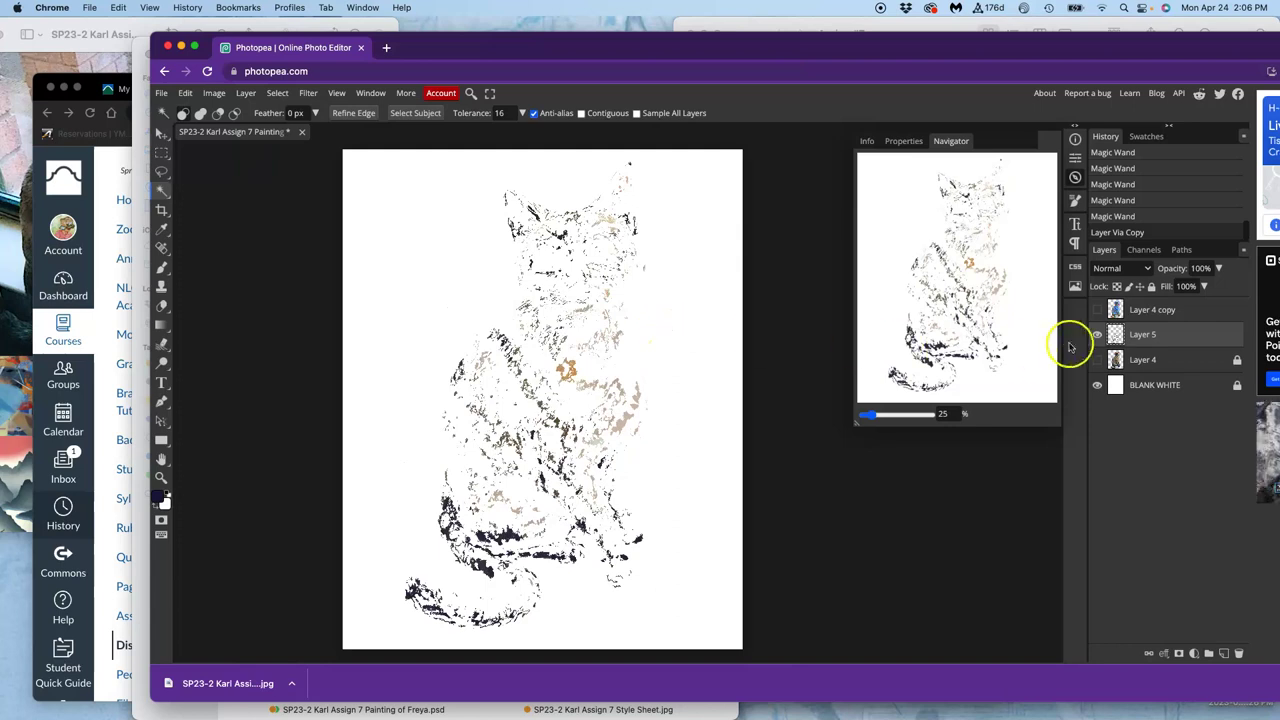
left_click(1097, 309)
left_click_drag(1145, 343, 1138, 304)
Add a black Color Overlay at 52% opacity to Layer 5's copied marks
scroll(696, 311, "up", 5)
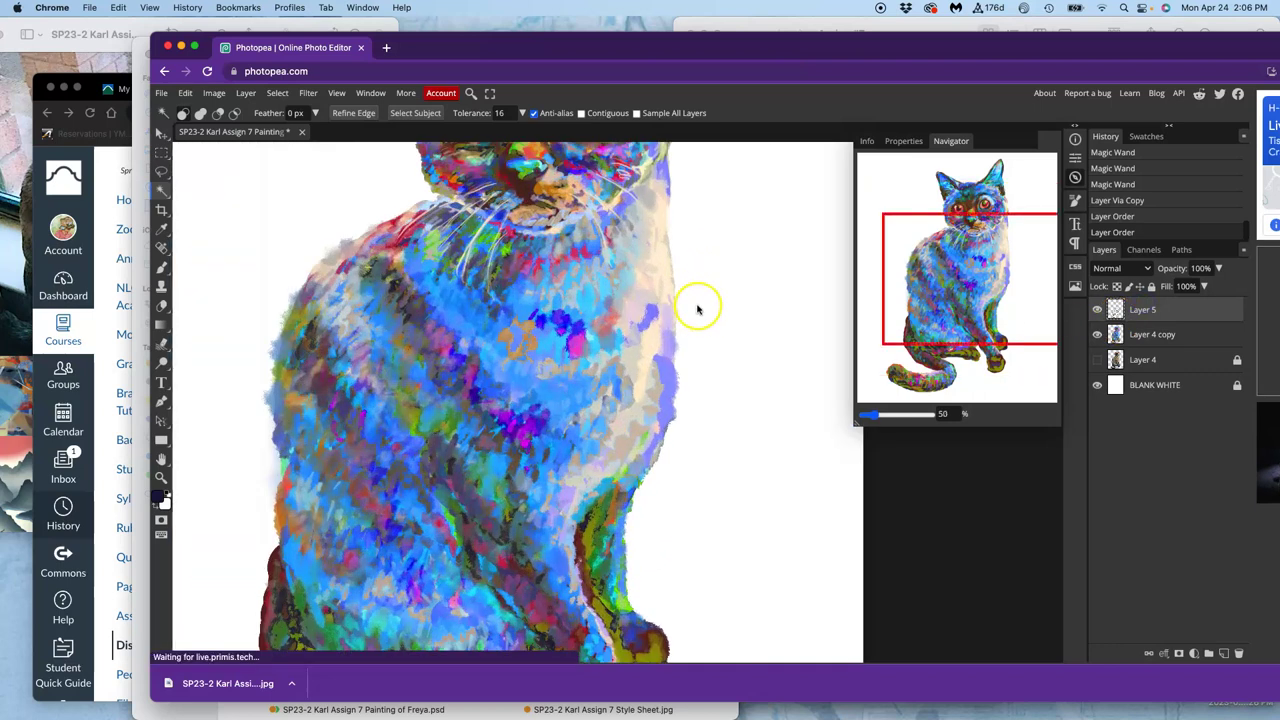
left_click_drag(646, 337, 702, 264)
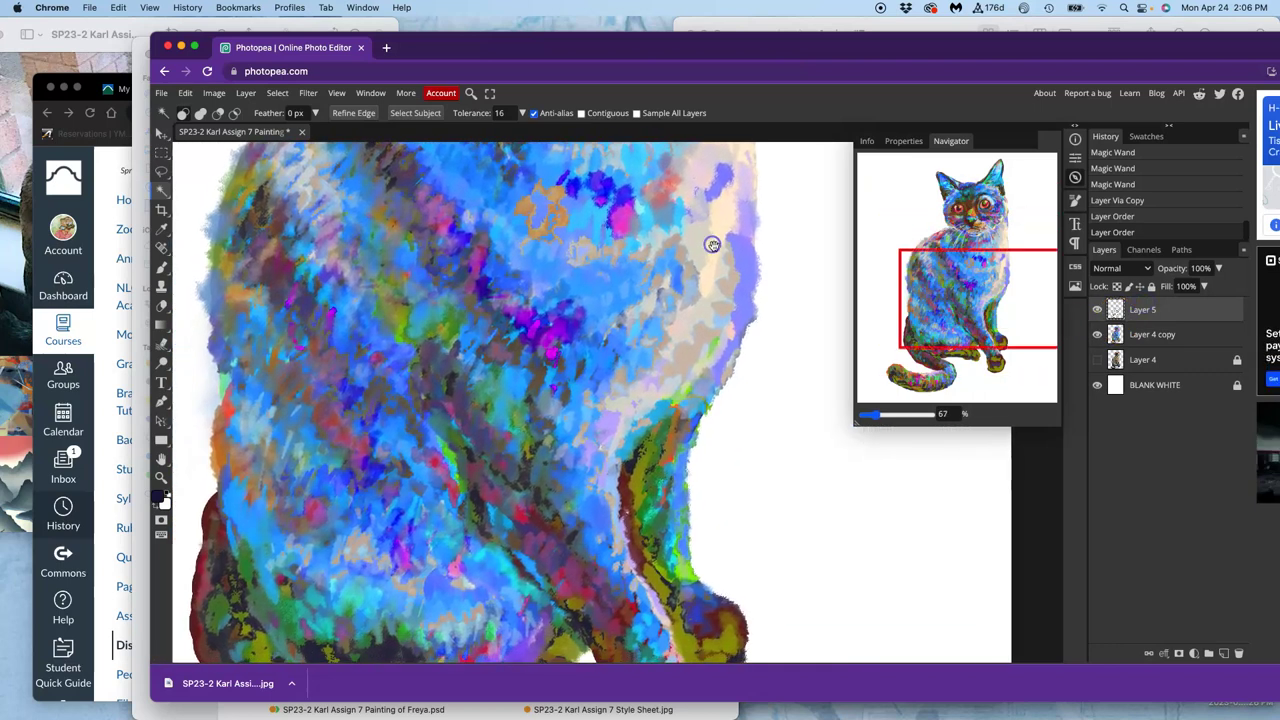
double_click(1176, 312)
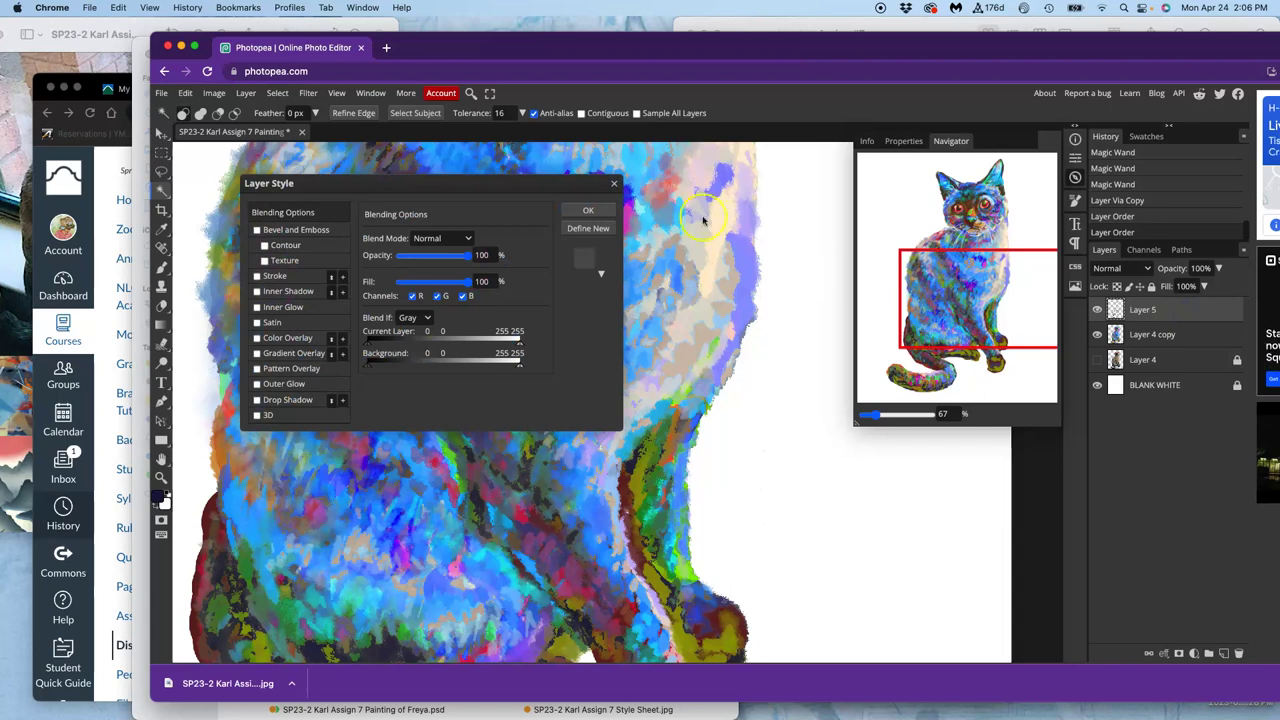
left_click(589, 212)
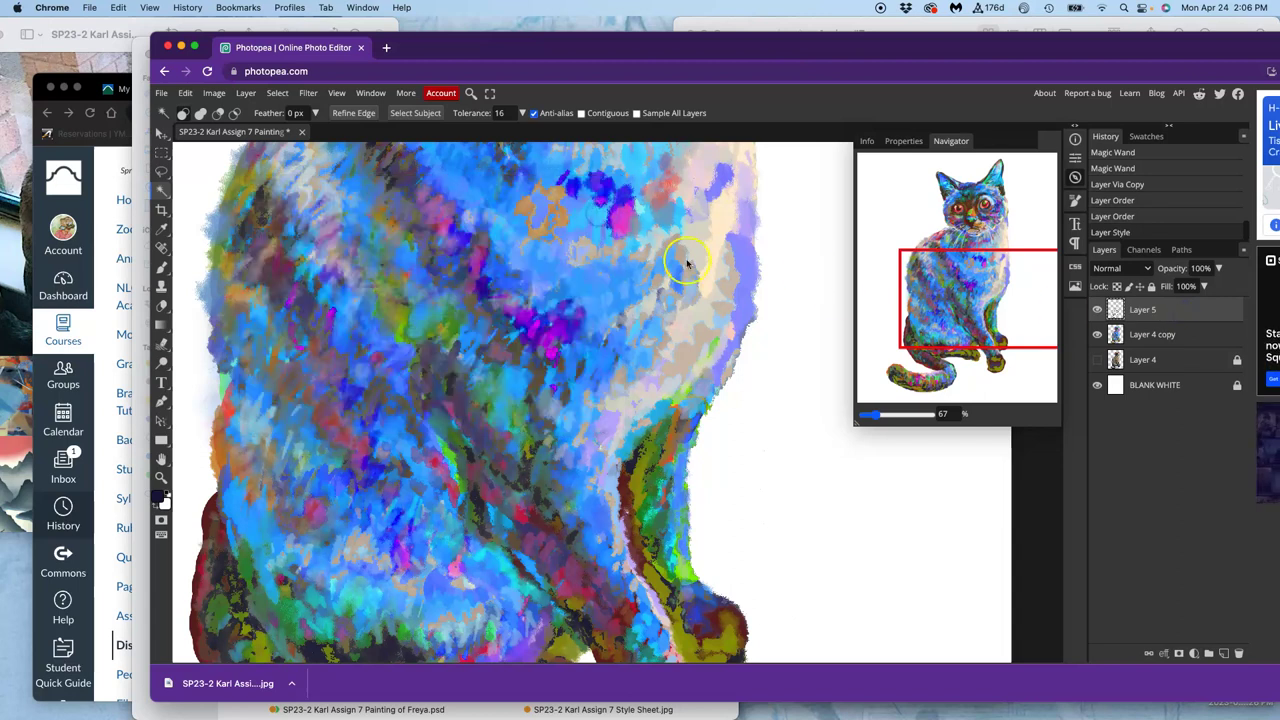
double_click(1170, 312)
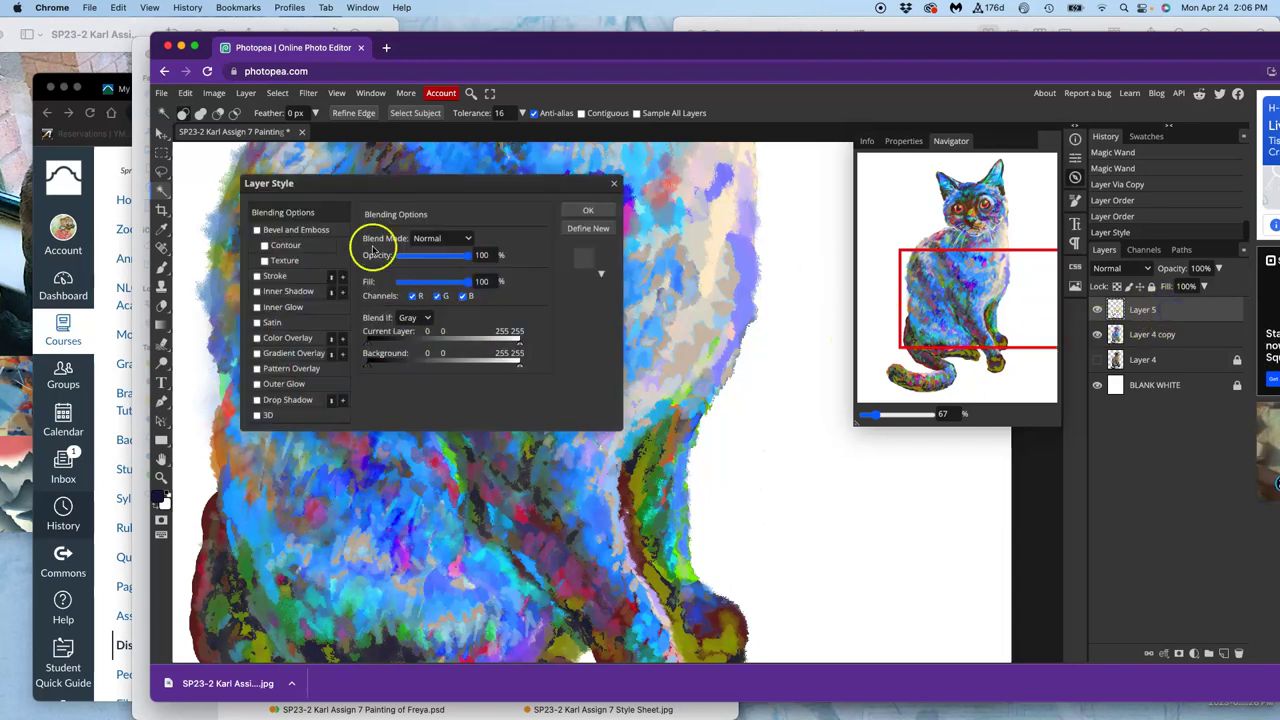
left_click_drag(371, 177, 845, 447)
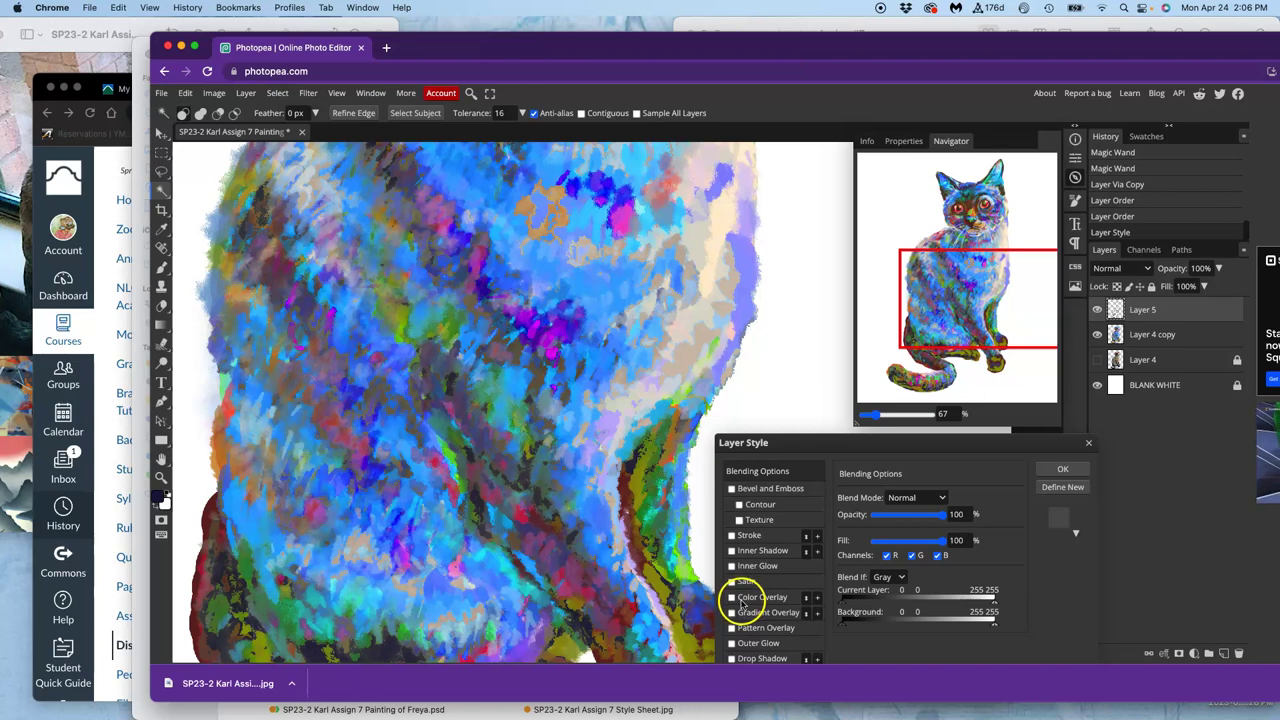
left_click(731, 597)
left_click(763, 597)
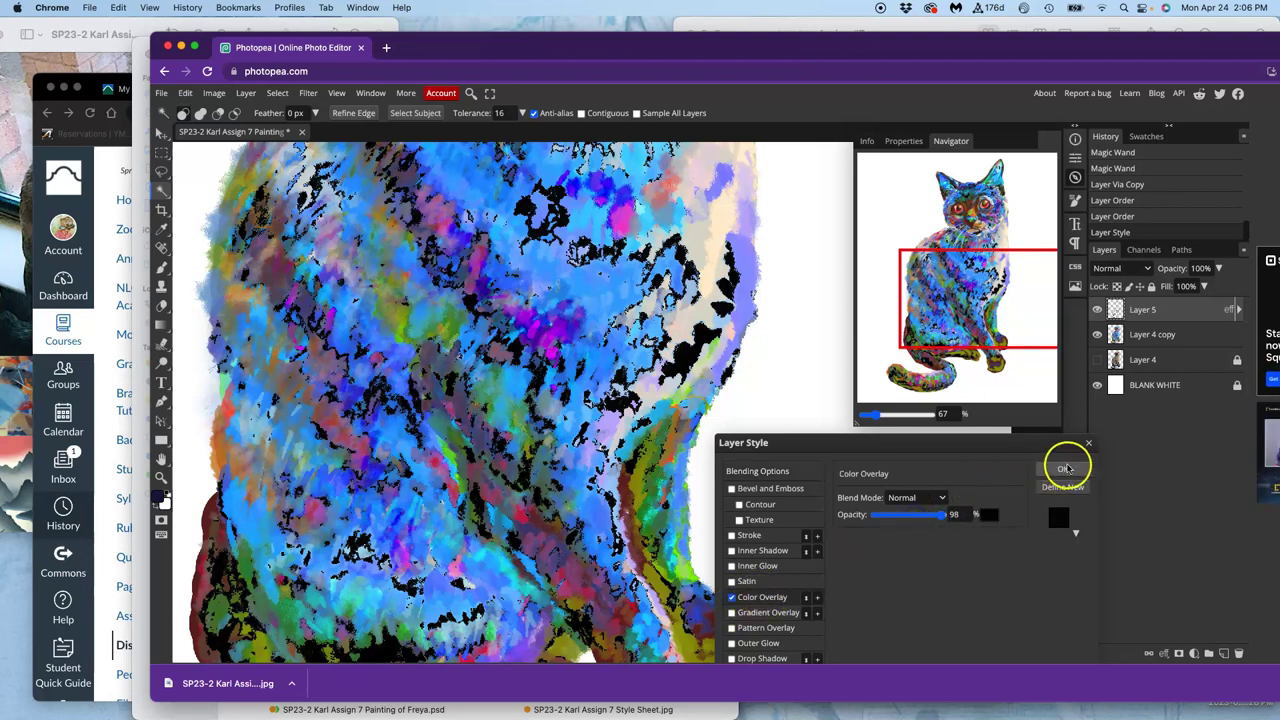
left_click(941, 516)
left_click_drag(918, 516, 911, 516)
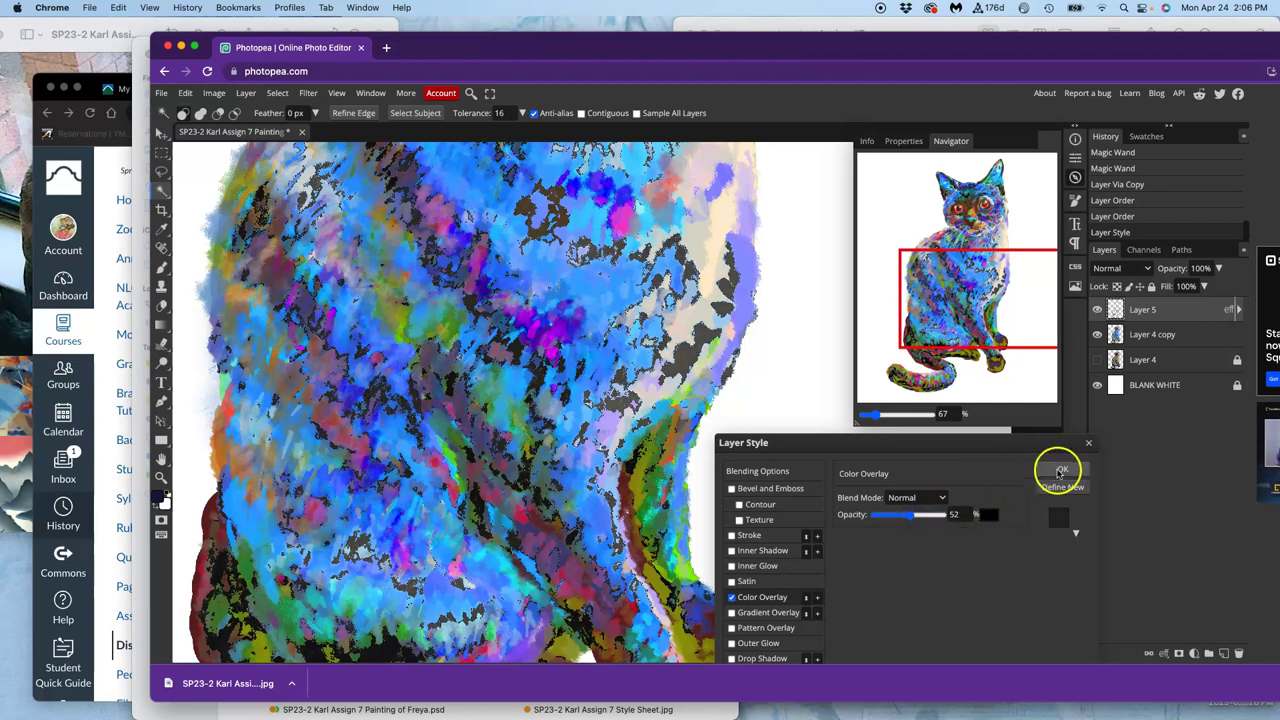
left_click(638, 356)
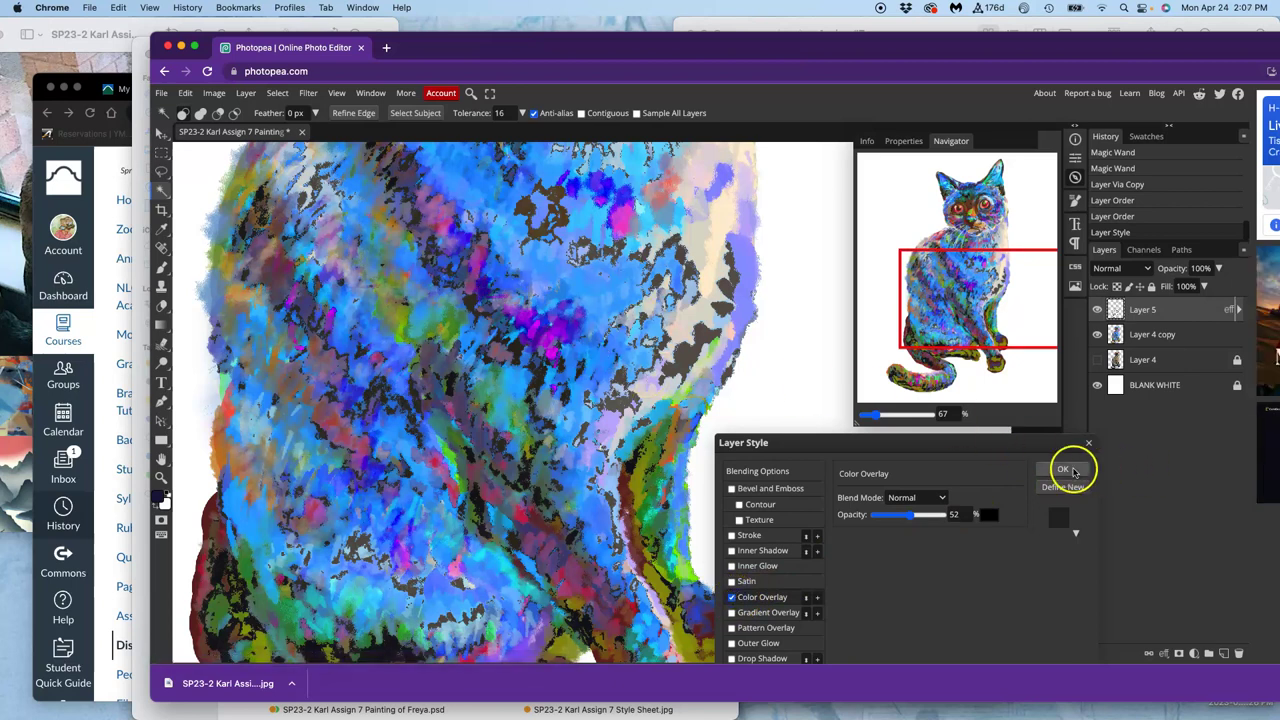
left_click(1066, 469)
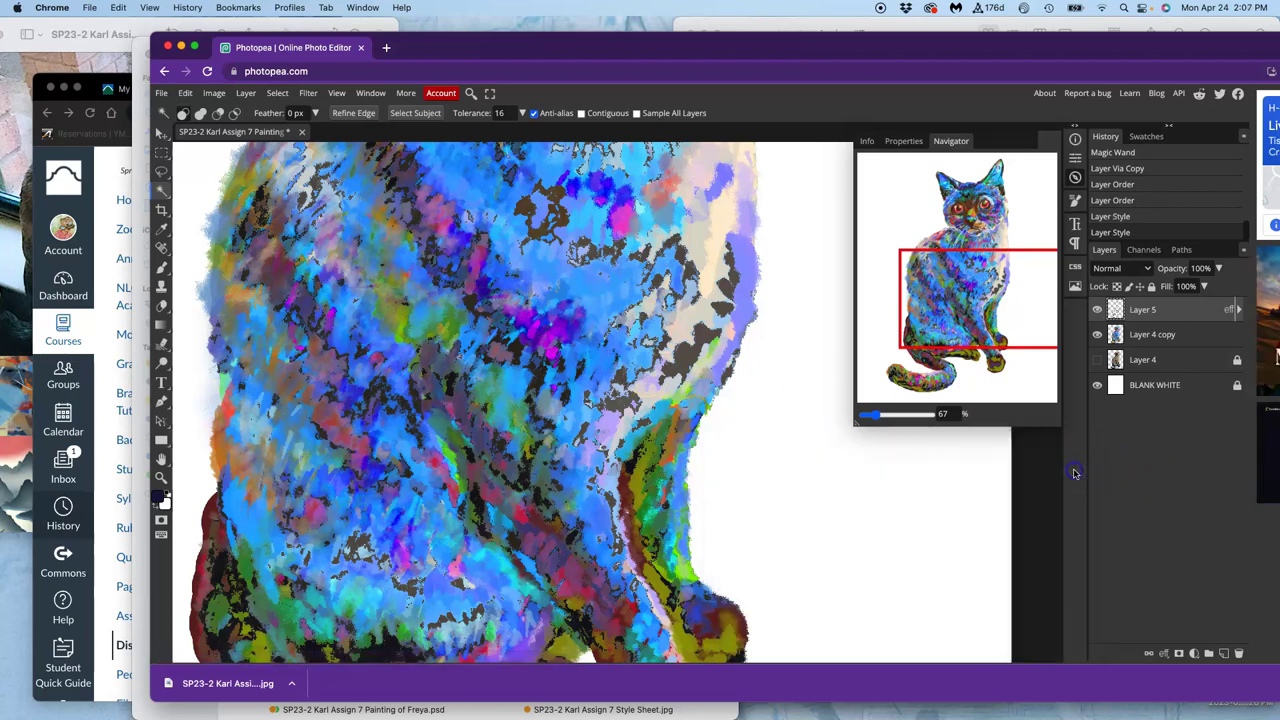
Turn off Layer 5's Color Overlay and add a pale yellow Outer Glow with 57% noise and 37% spread
left_click(1238, 311)
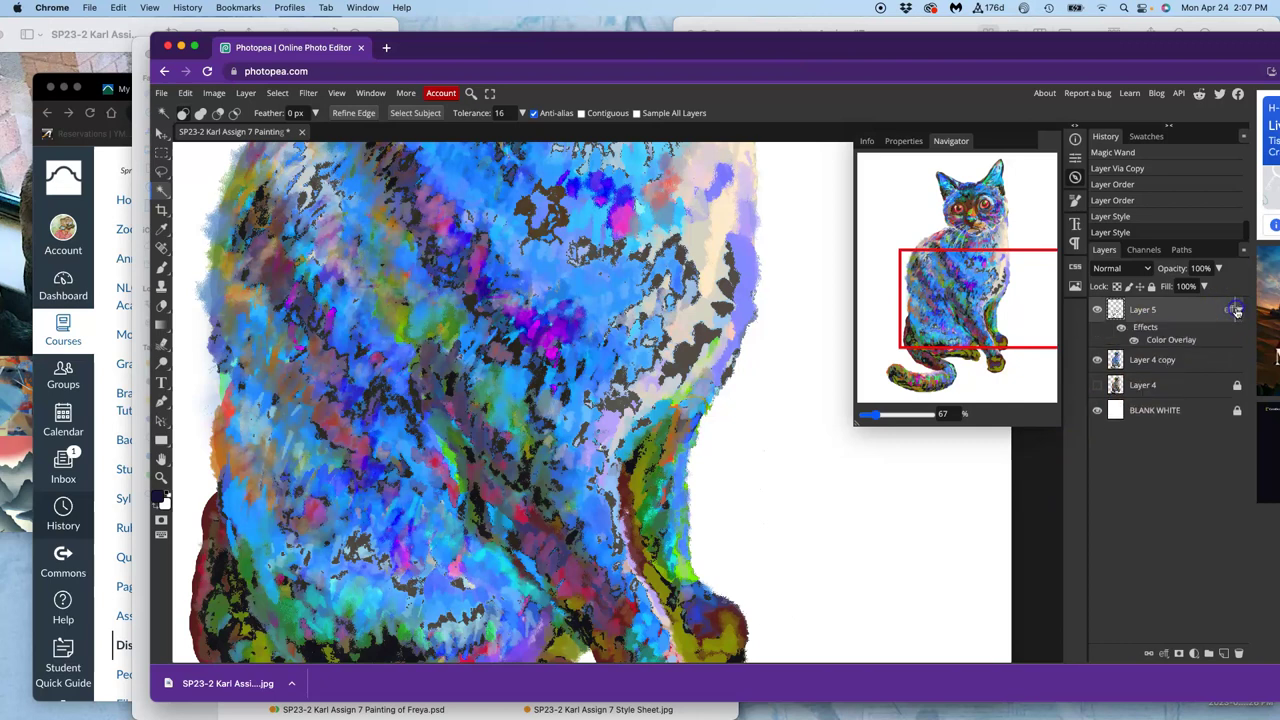
left_click(1133, 341)
double_click(1145, 329)
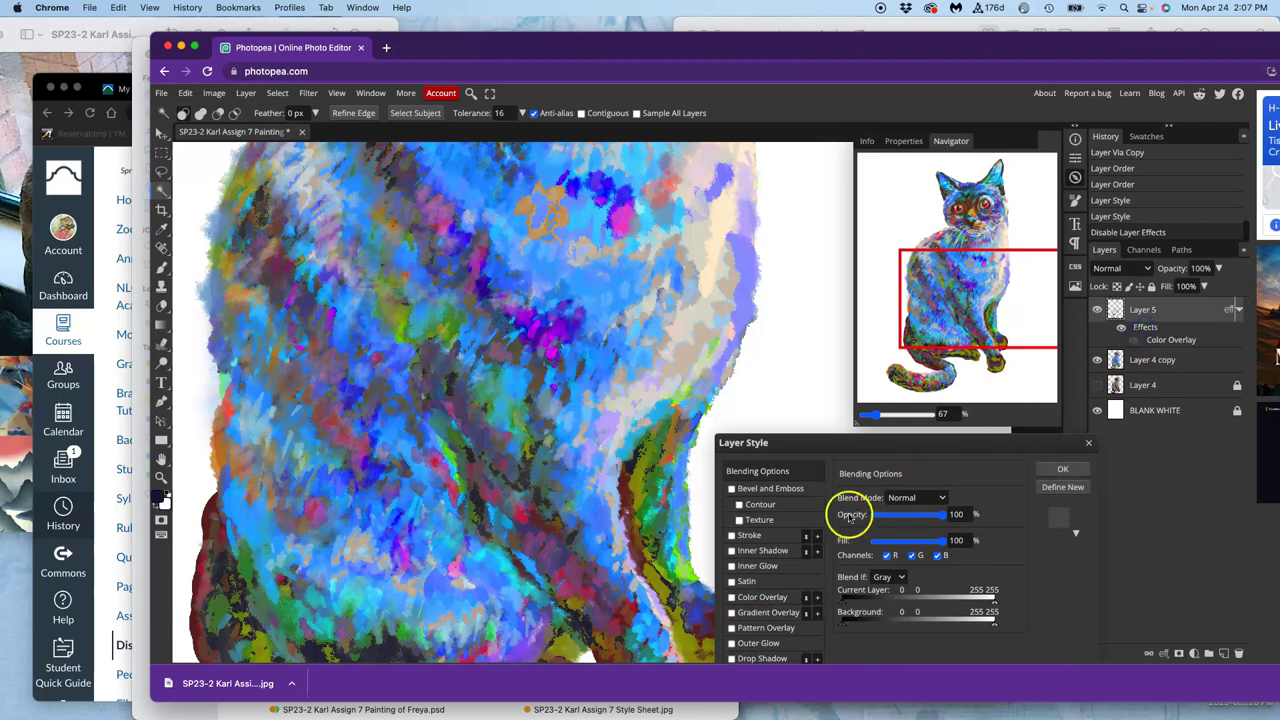
left_click_drag(874, 442, 869, 258)
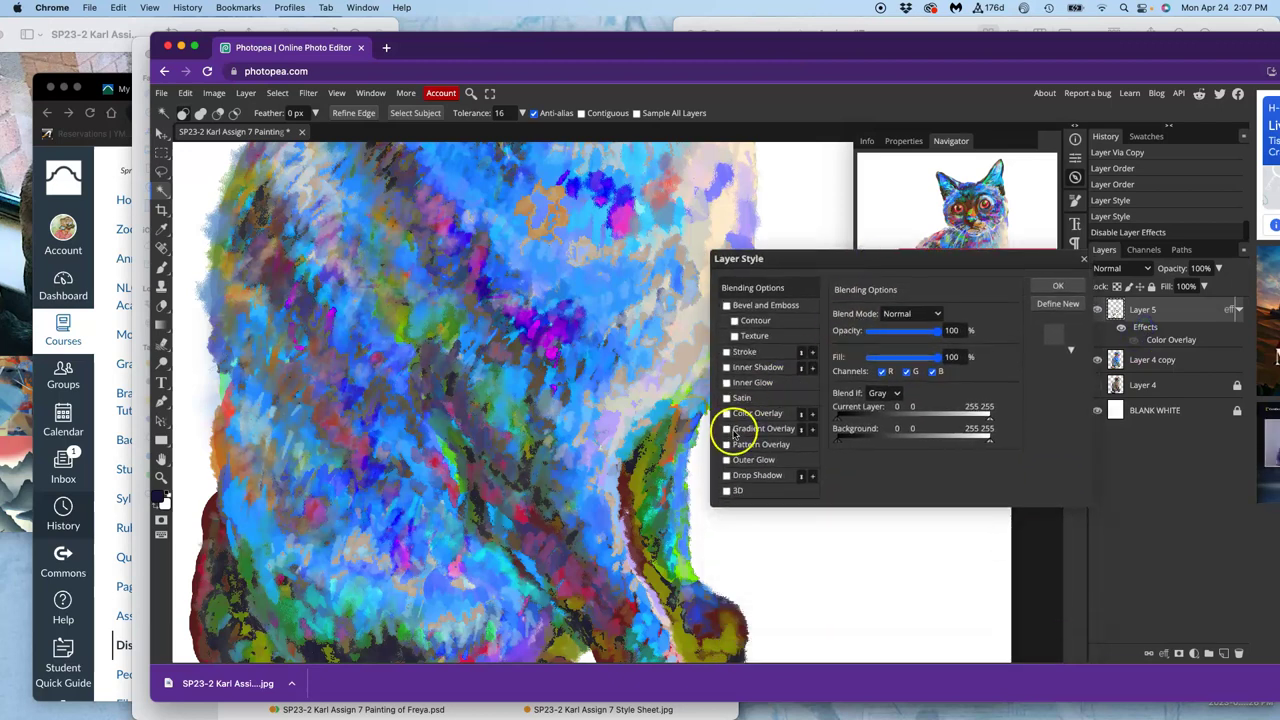
left_click(727, 460)
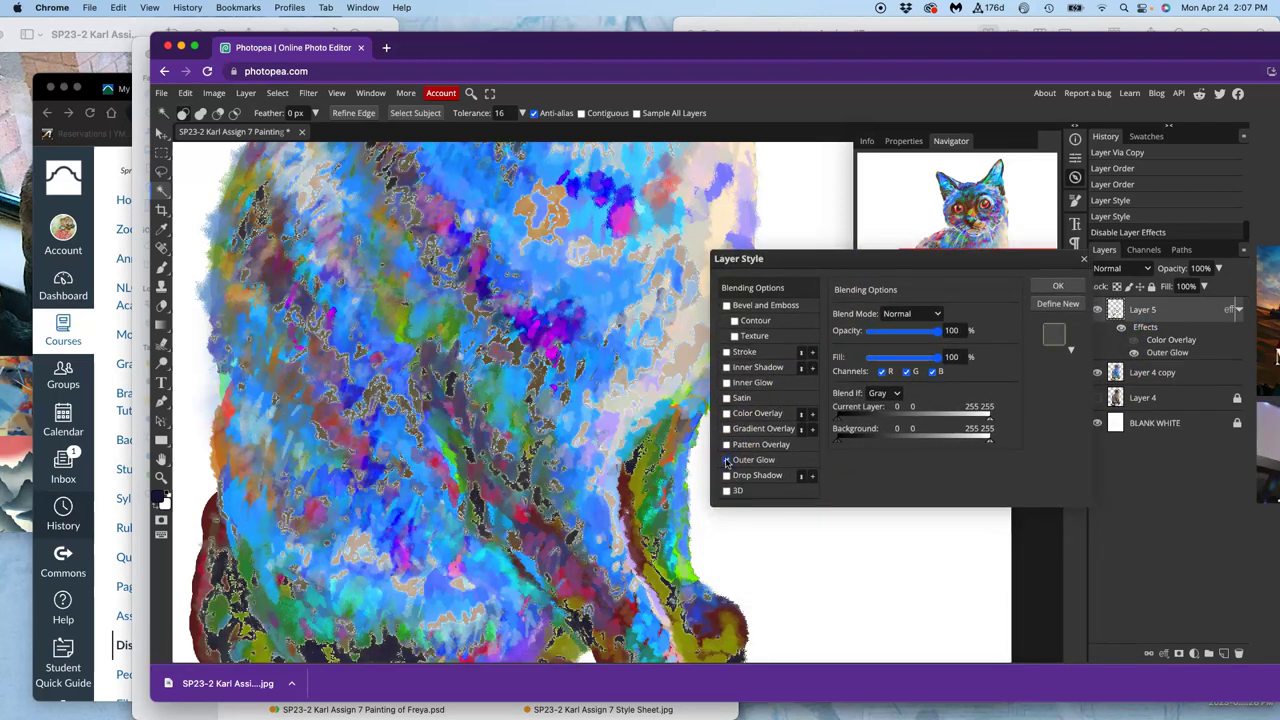
left_click(752, 459)
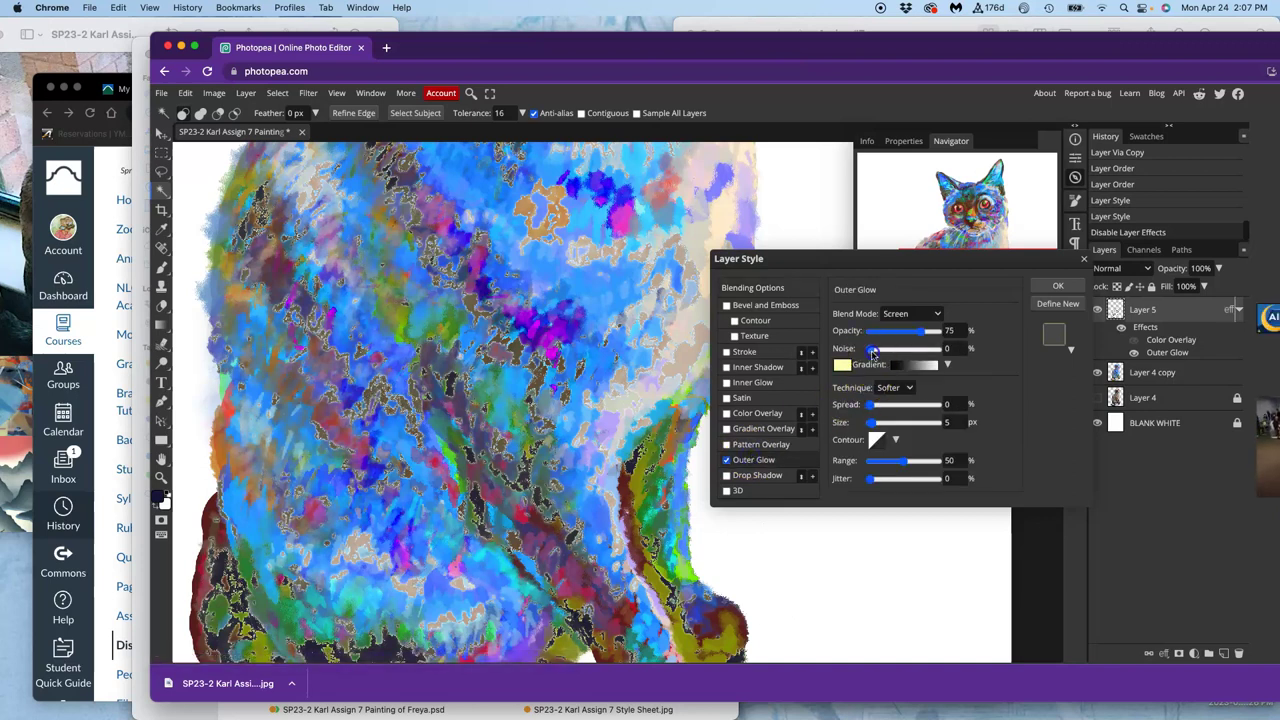
left_click_drag(913, 351, 931, 338)
left_click(881, 405)
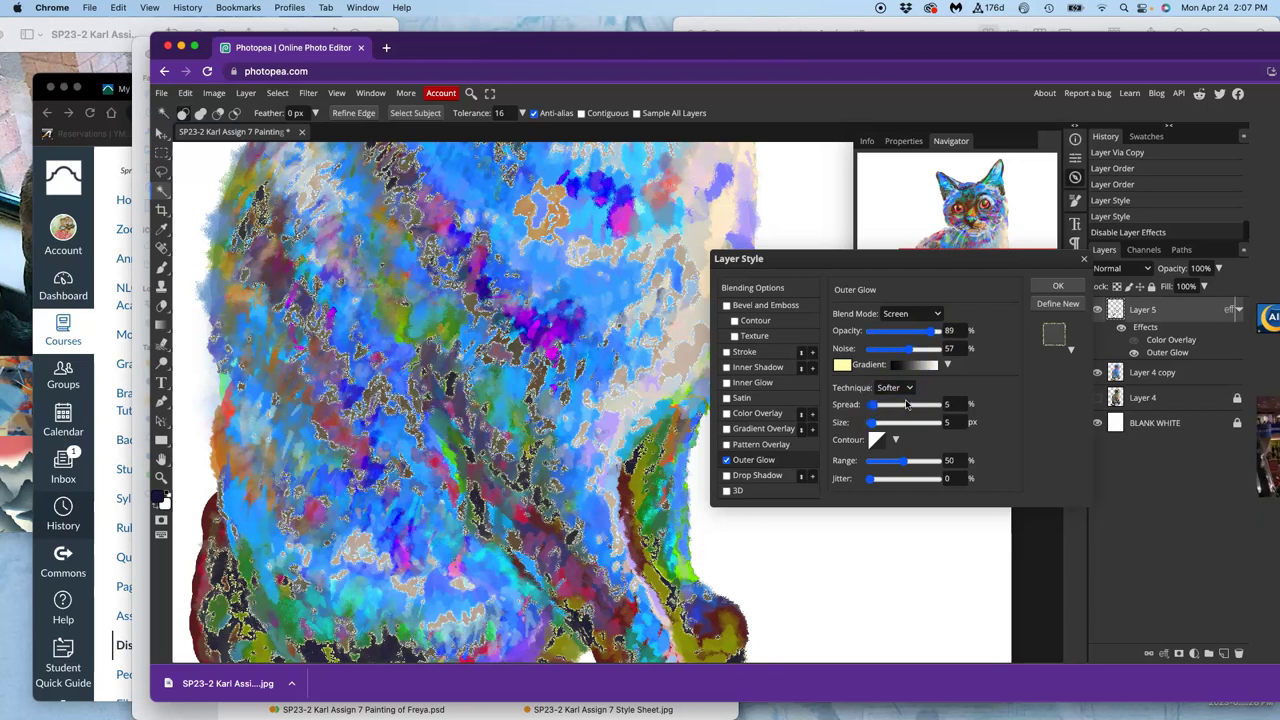
left_click(906, 404)
left_click(1061, 288)
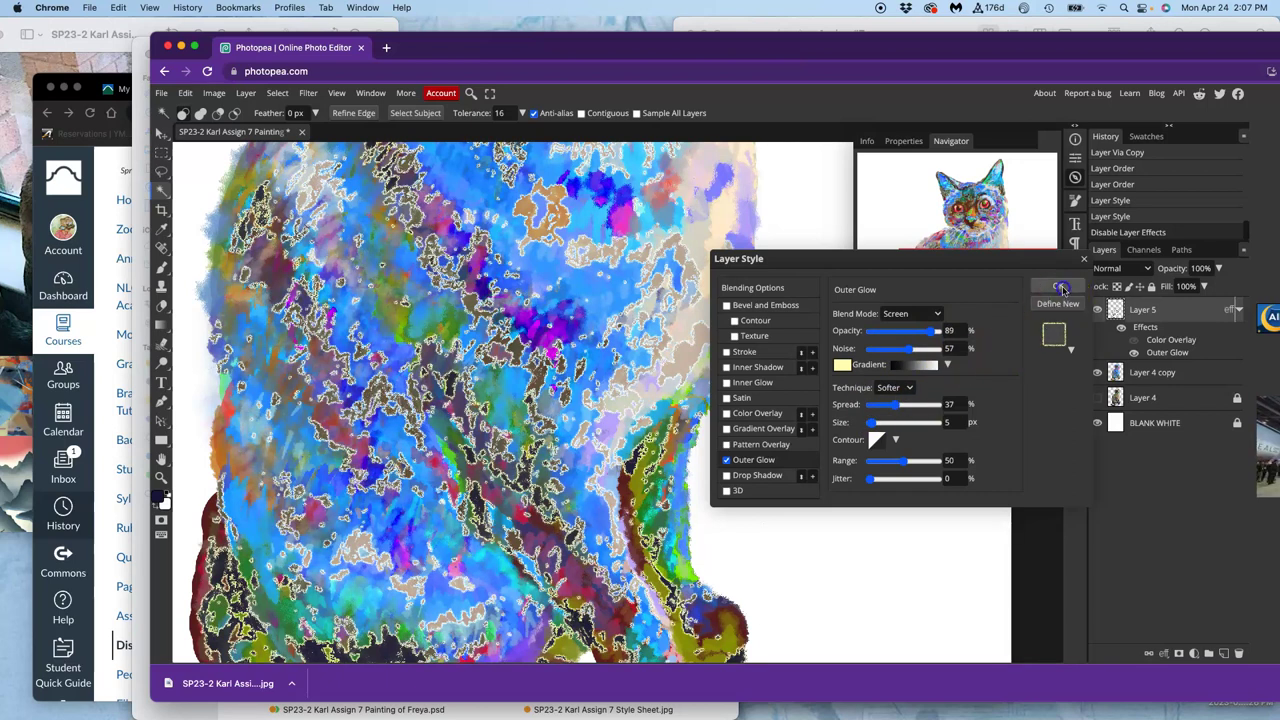
left_click(1050, 288)
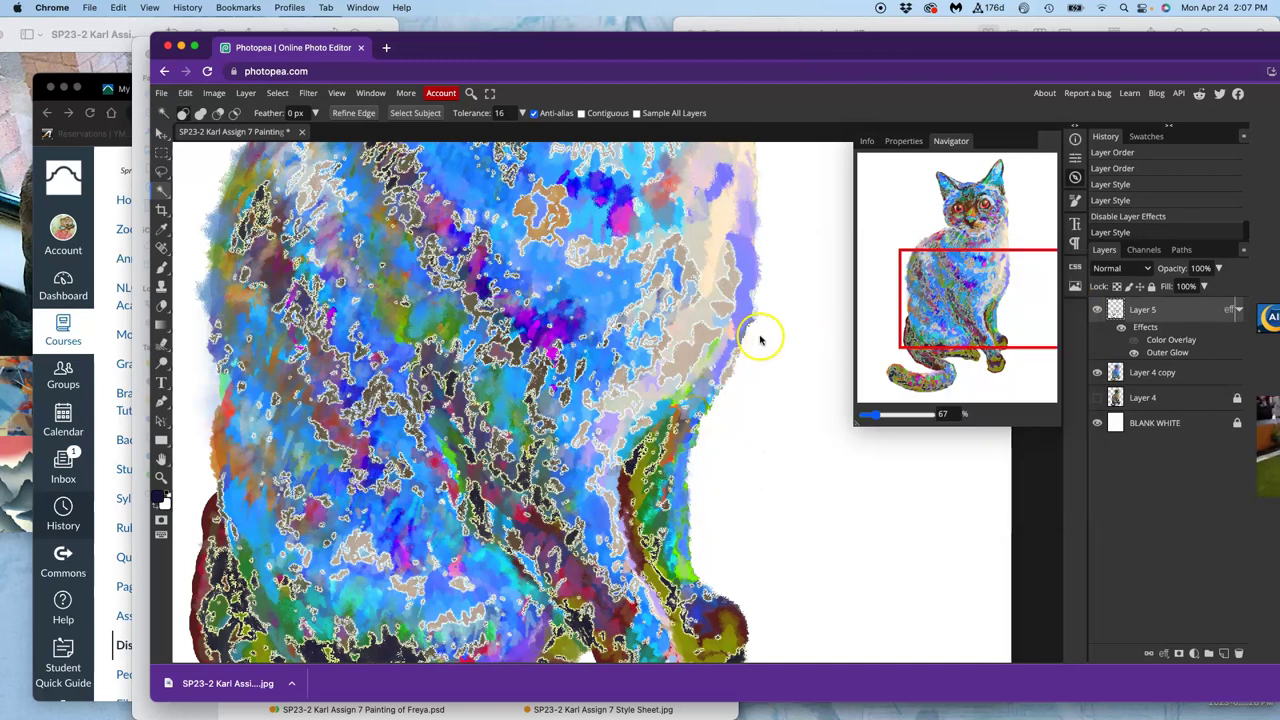
Zoom out to 25% to fit the whole cat, hide Layer 4 copy and show the original Layer 4
scroll(760, 340, "down", 5)
left_click_drag(680, 340, 622, 373)
scroll(674, 346, "down", 1)
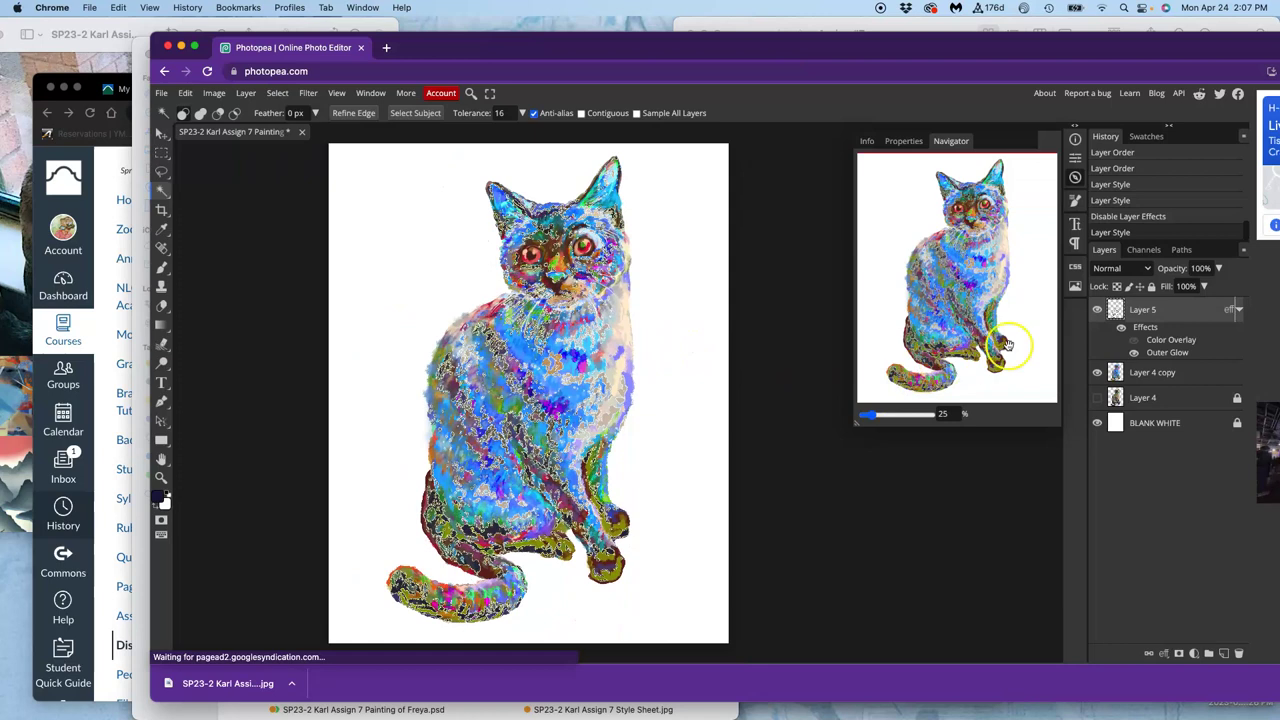
left_click(1097, 372)
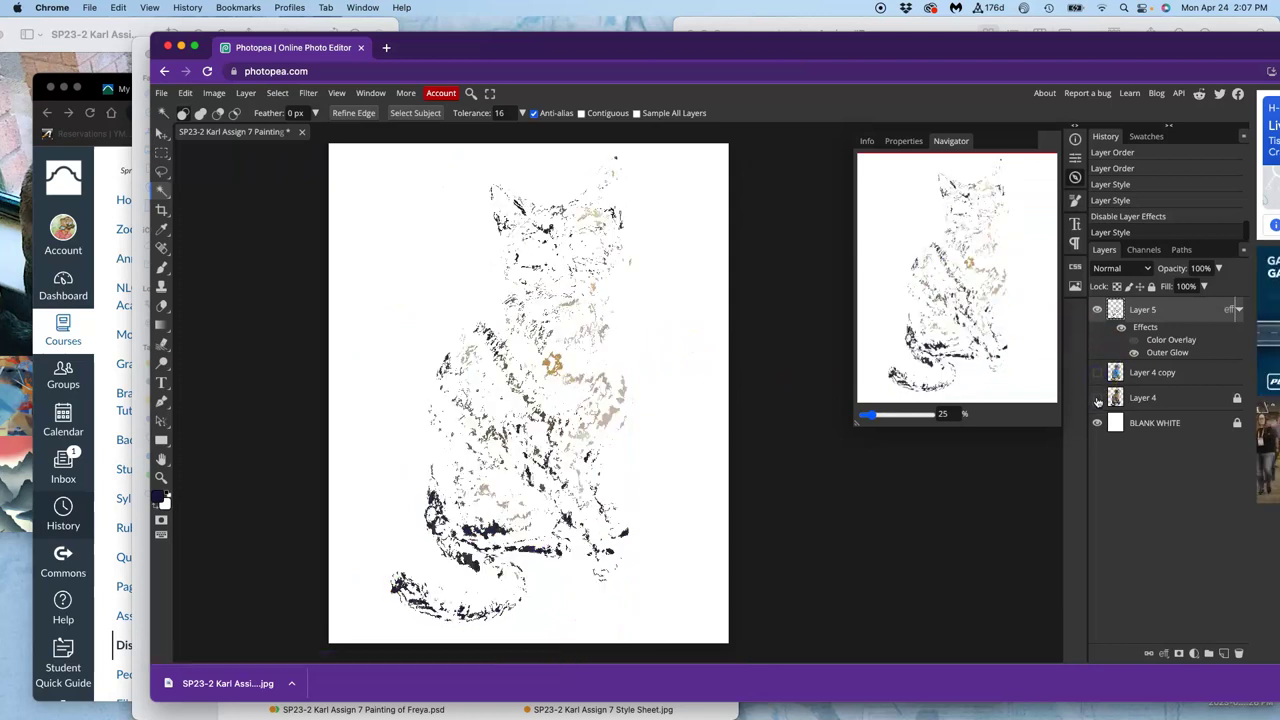
left_click(1097, 399)
scroll(617, 340, "up", 4)
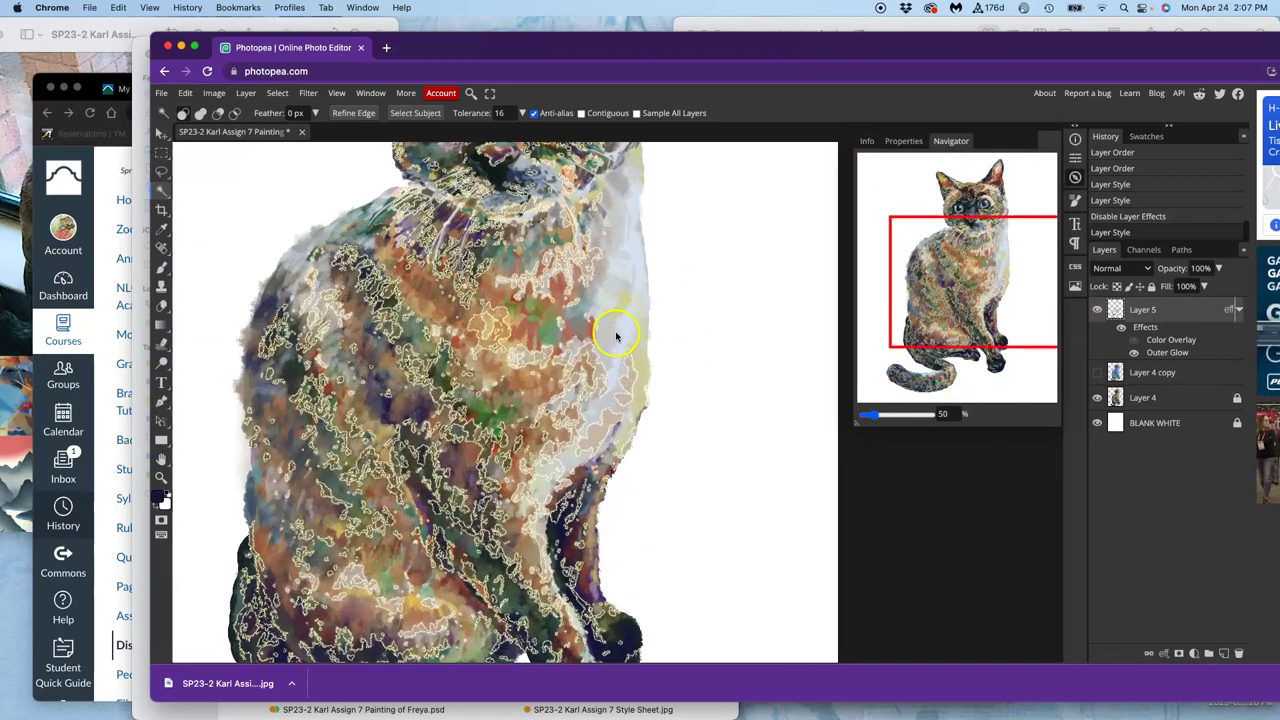
scroll(541, 356, "up", 5)
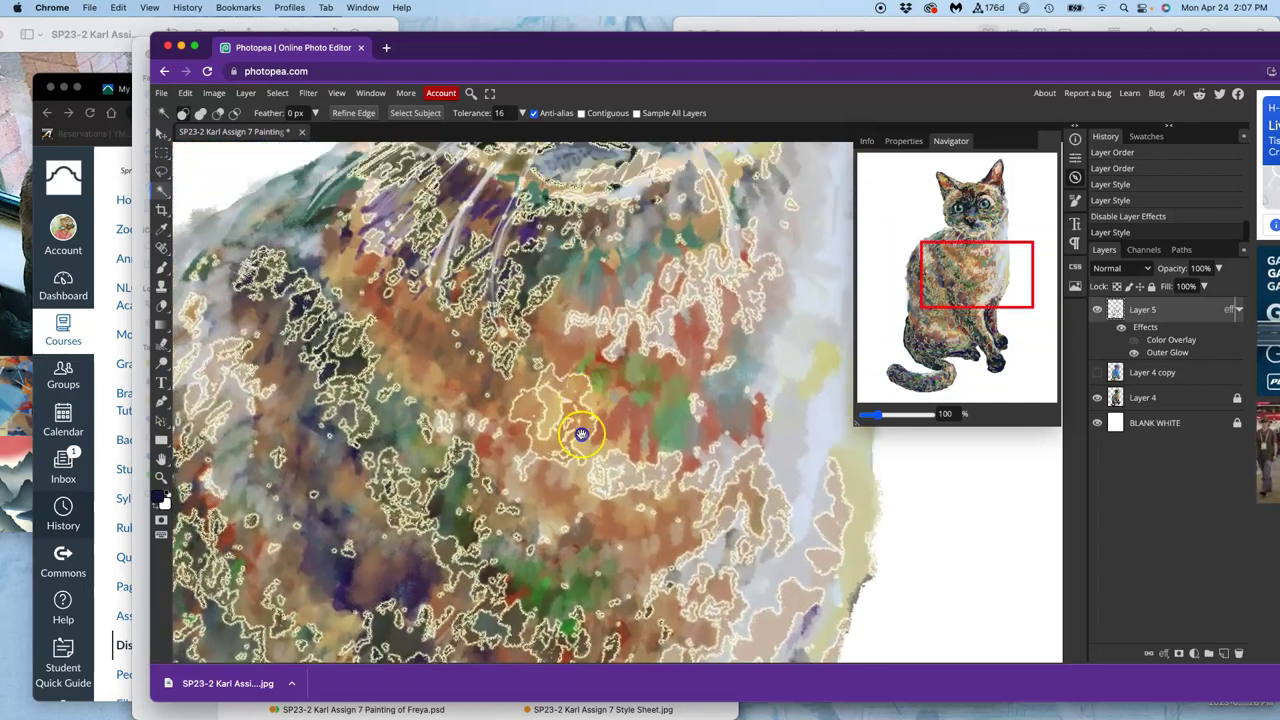
scroll(568, 390, "up", 3)
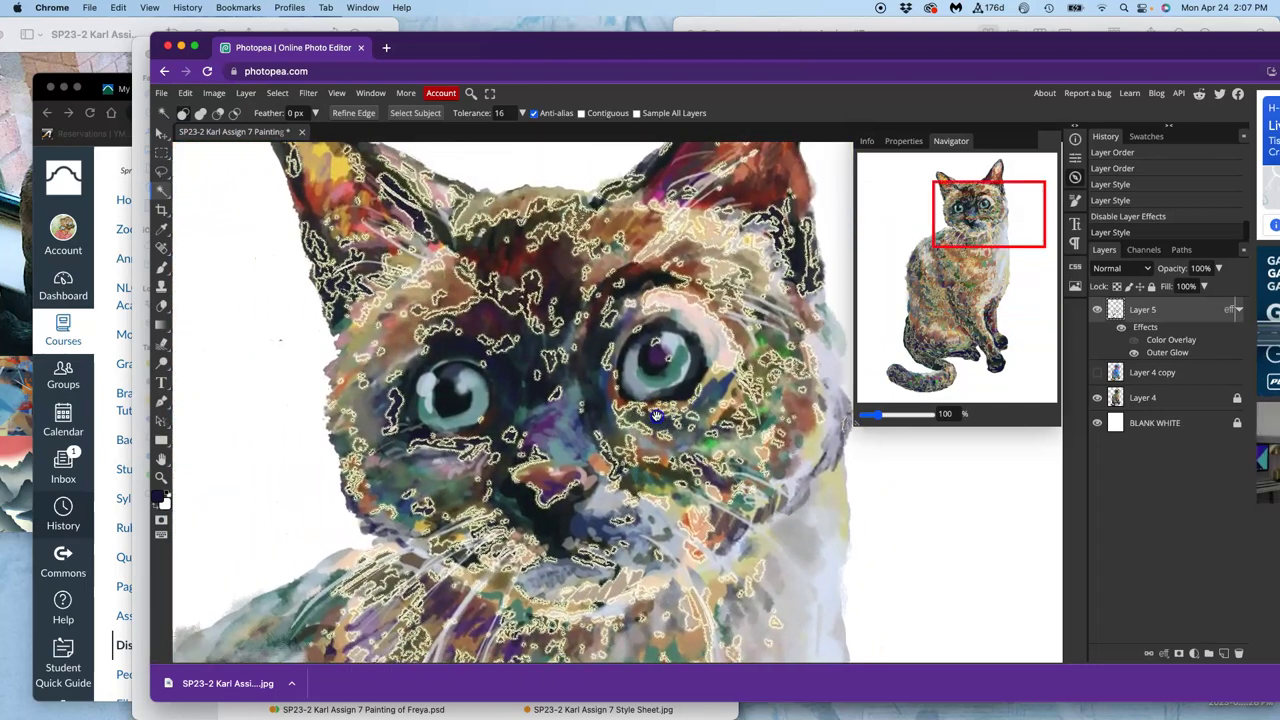
scroll(620, 338, "down", 2)
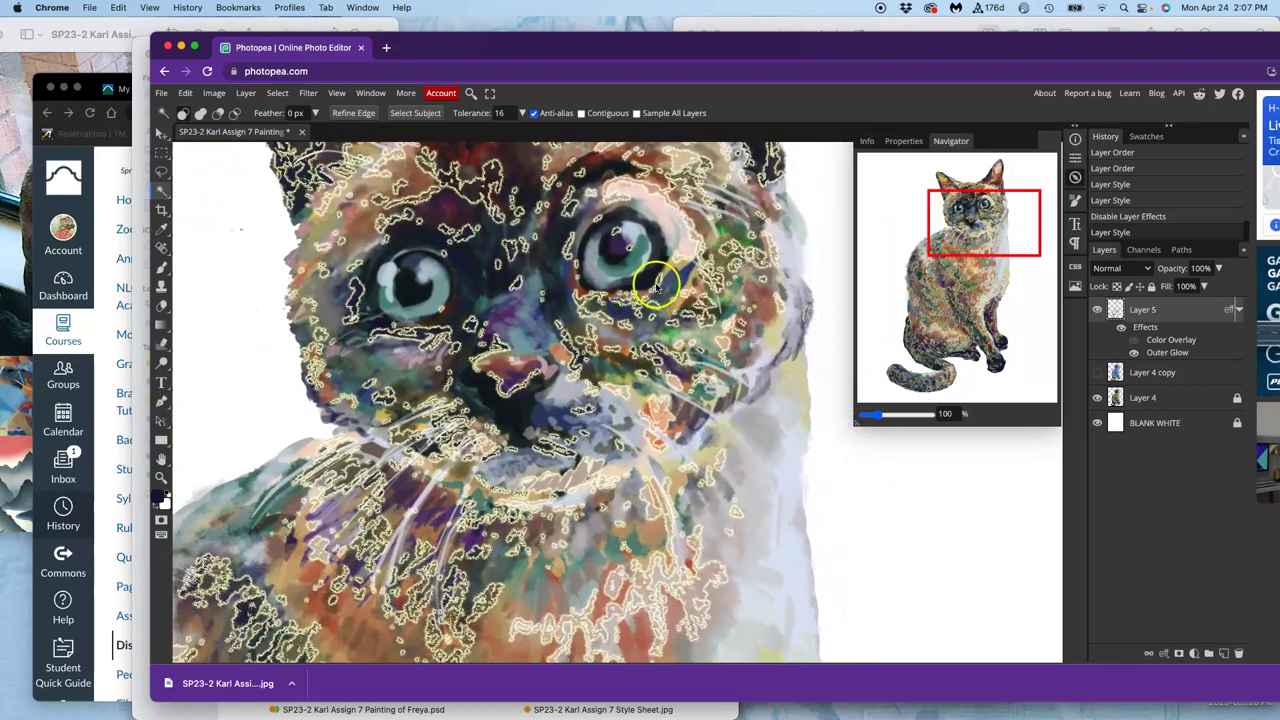
scroll(643, 300, "down", 4)
Show Layer 4 copy at 64% opacity, then make Layer 5 the active layer
scroll(617, 412, "down", 3)
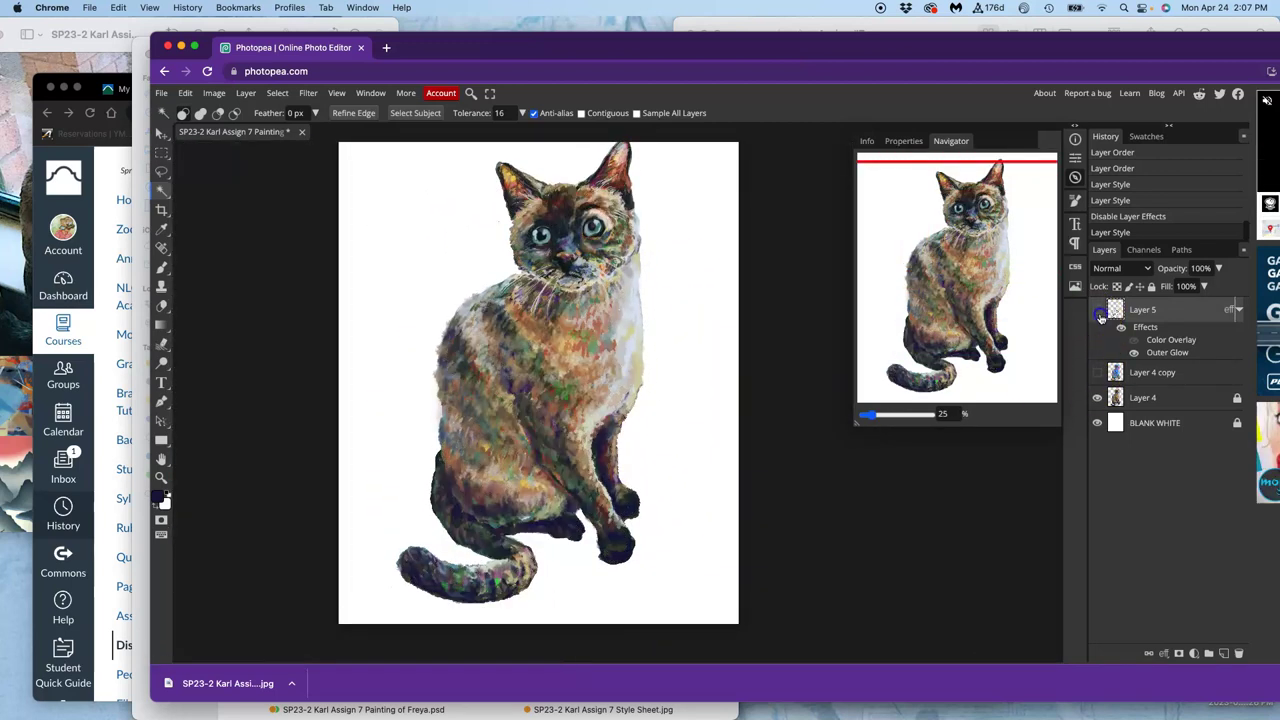
left_click(1097, 372)
left_click(1140, 372)
left_click(1218, 269)
mouse_move(1209, 290)
left_mouse_down()
mouse_move(1185, 289)
mouse_move(1222, 288)
left_mouse_up()
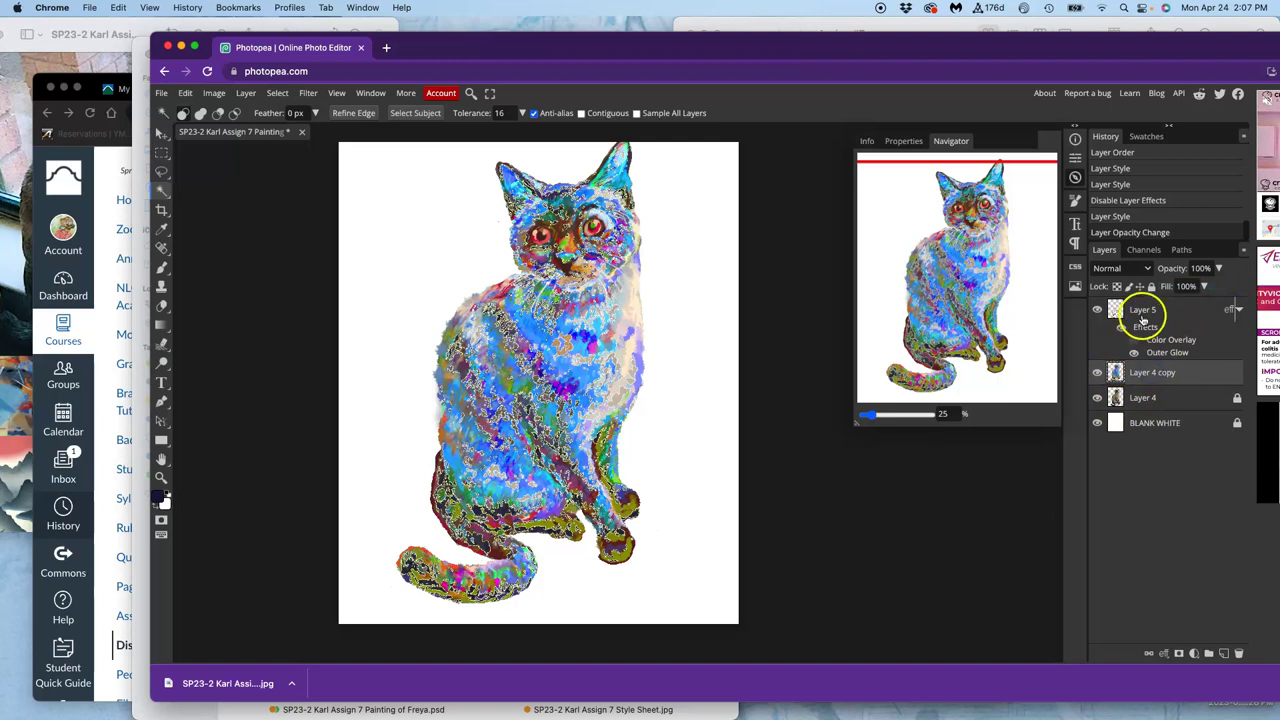
left_click(1145, 316)
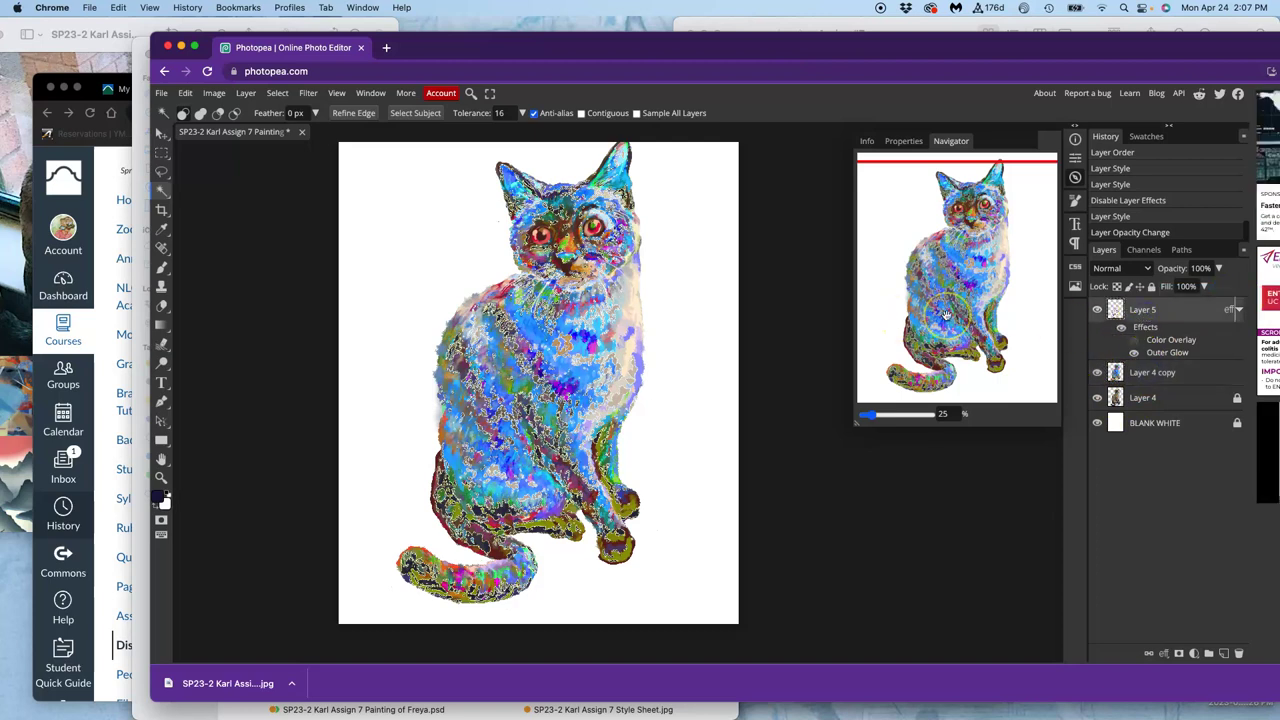
Duplicate Layer 5, rasterize Layer 5 copy's layer style, and hide the original Layer 5
key("super+j")
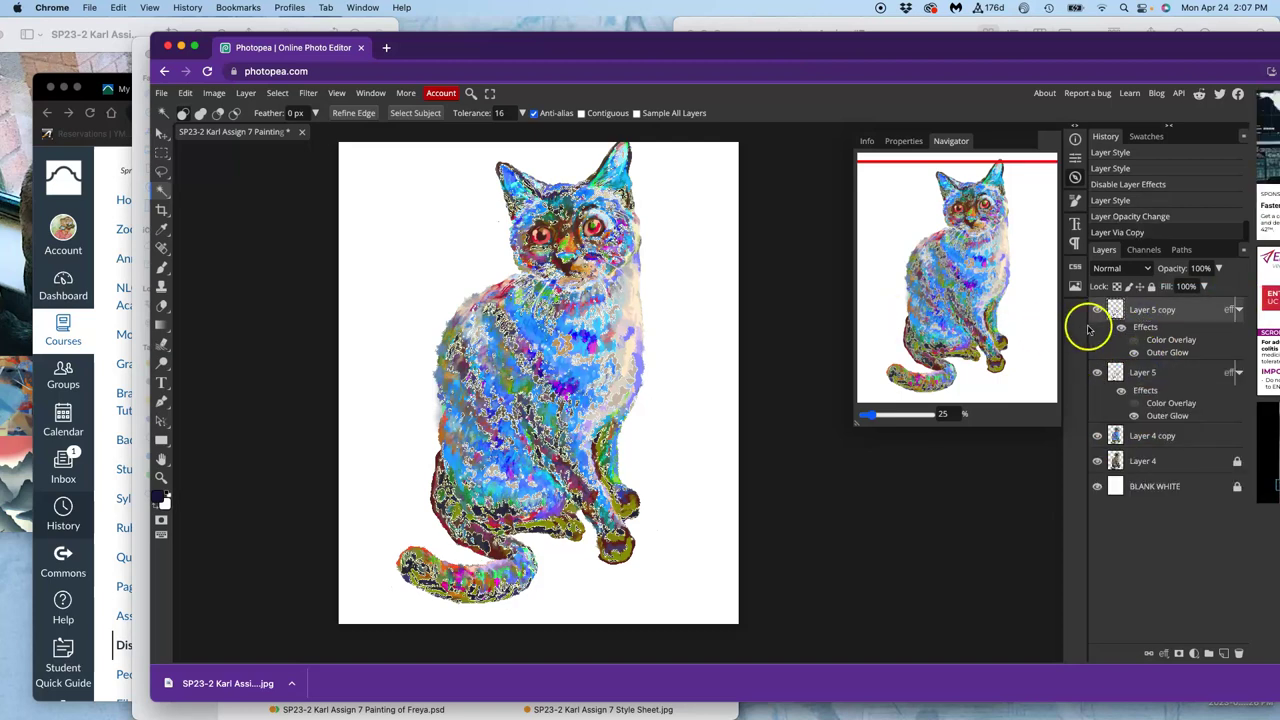
right_click(1136, 310)
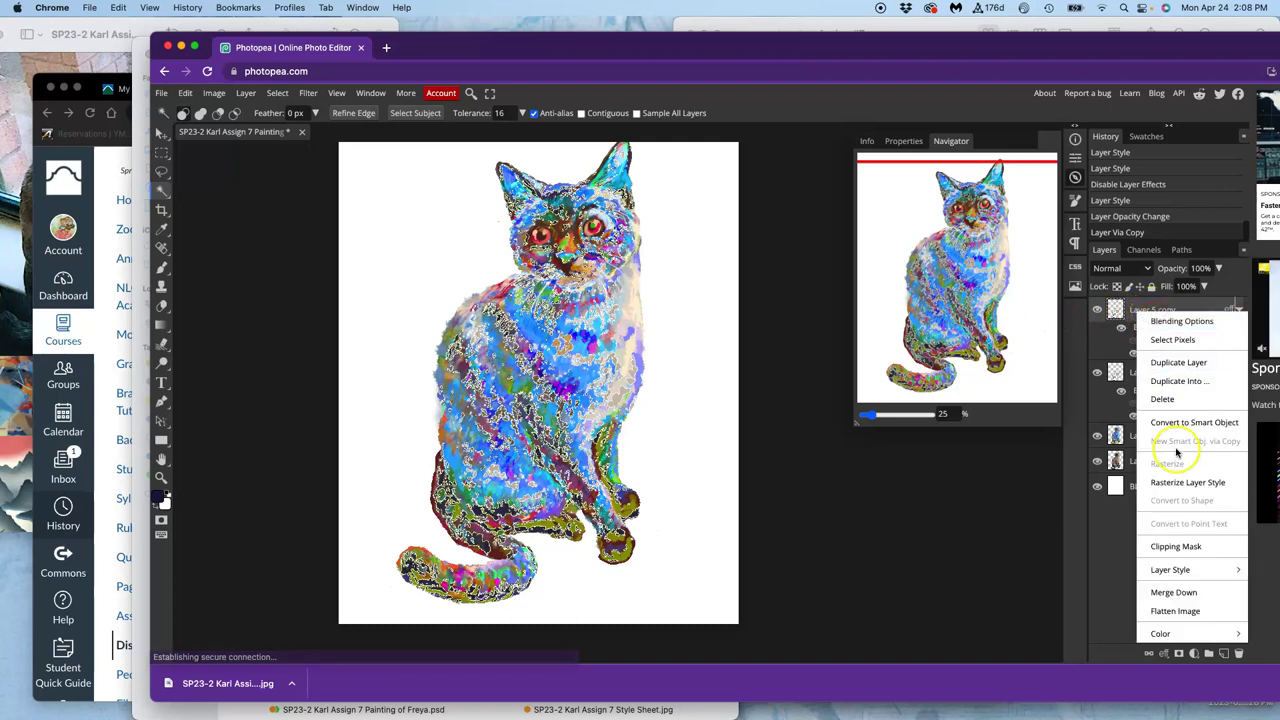
left_click(1172, 483)
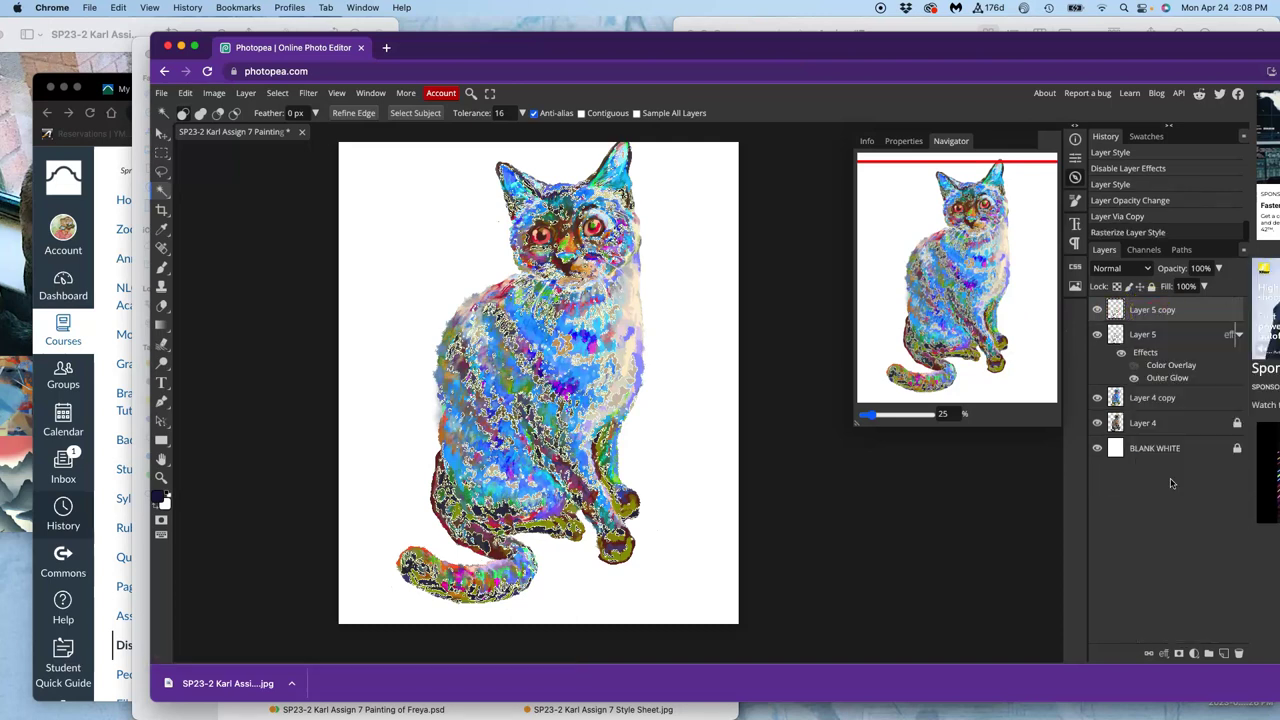
left_click(1098, 335)
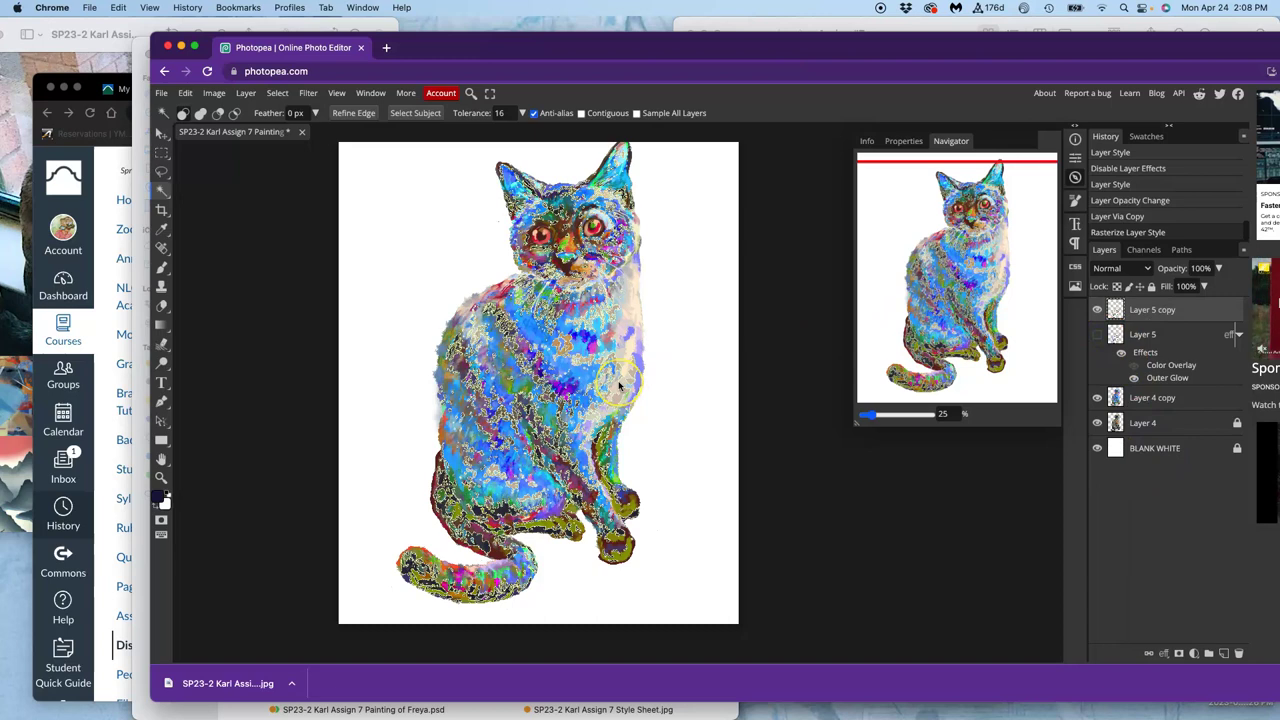
Invert the colours of Layer 5 copy via Image > Adjustments > Invert
scroll(618, 383, "up", 5)
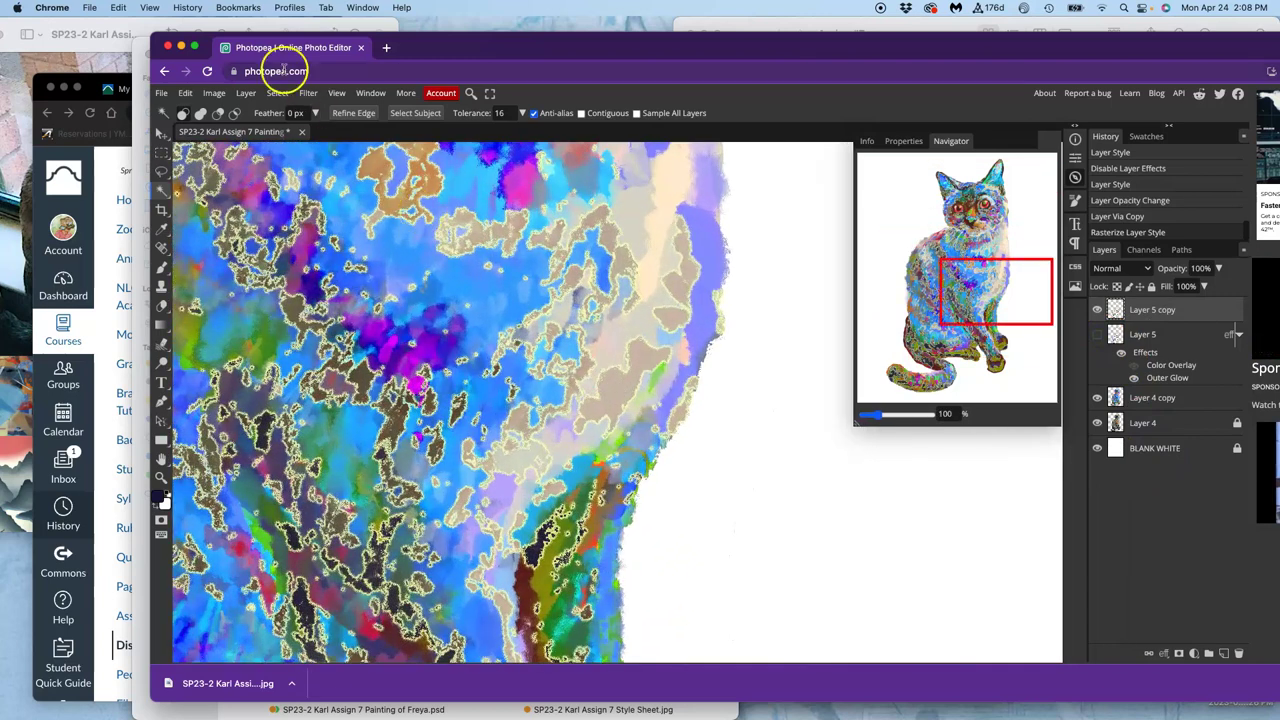
left_click(214, 93)
mouse_move(238, 133)
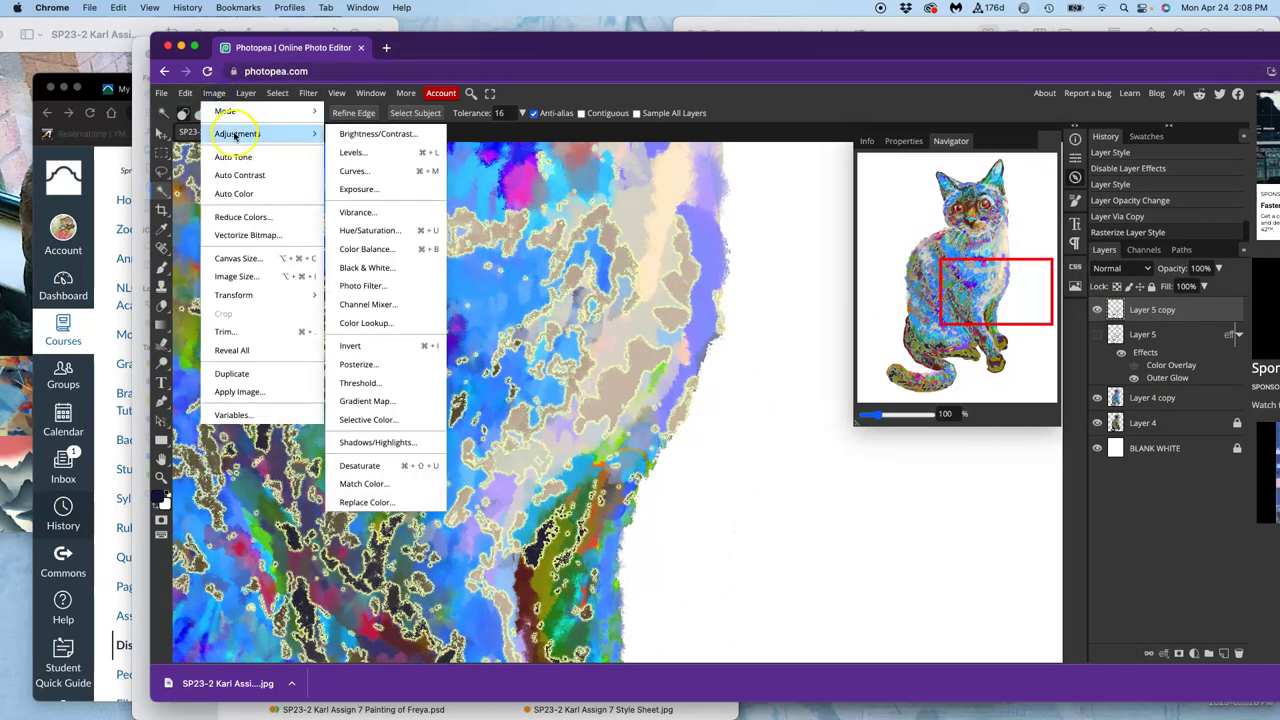
left_click(365, 345)
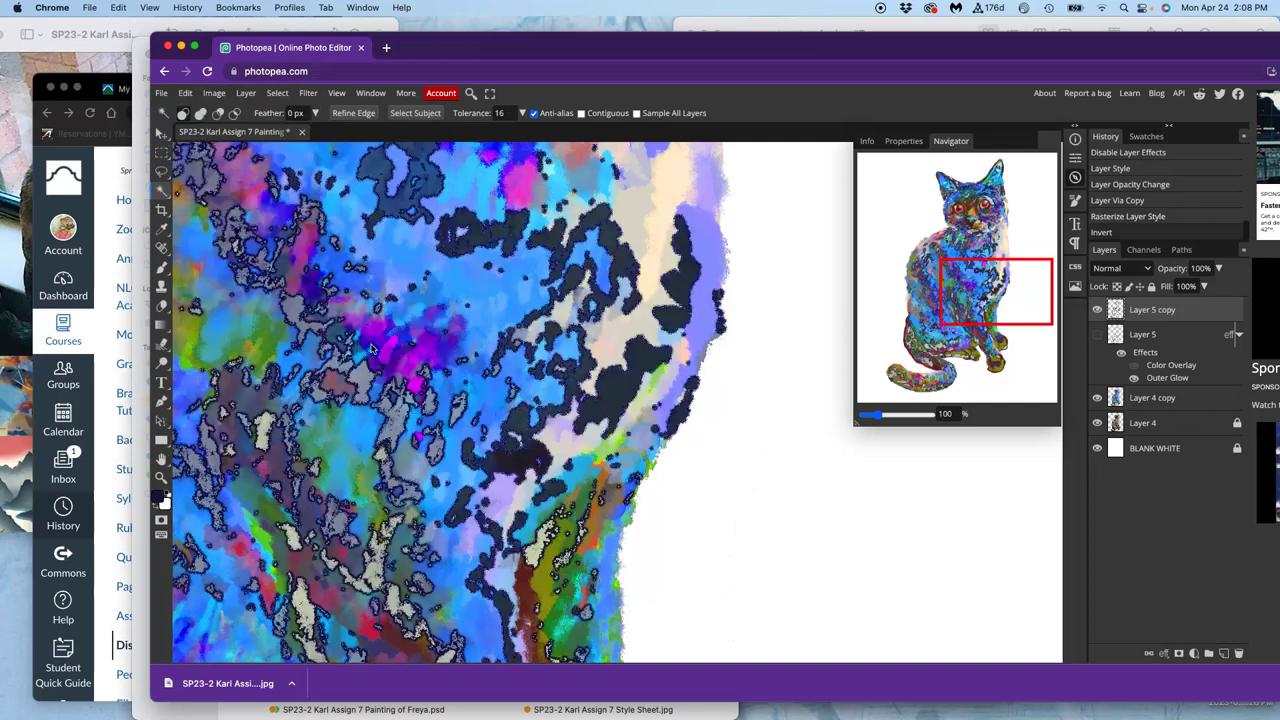
scroll(428, 370, "down", 3)
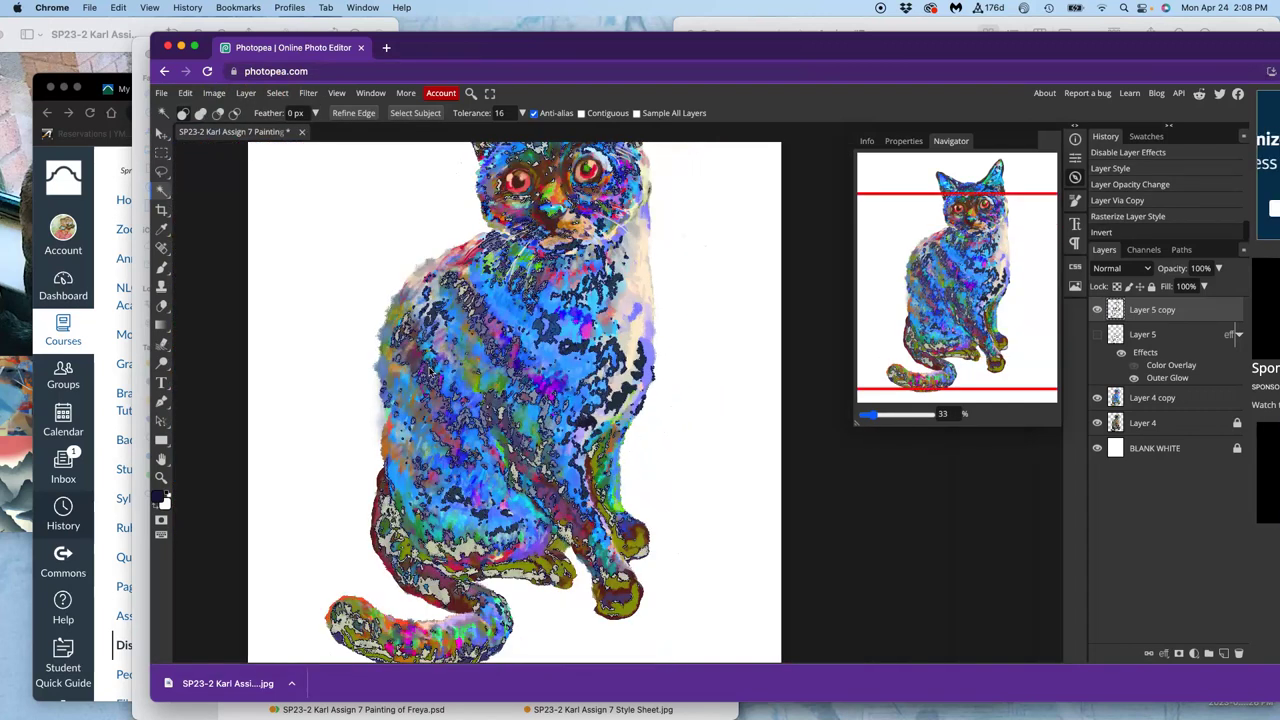
scroll(430, 372, "up", 2)
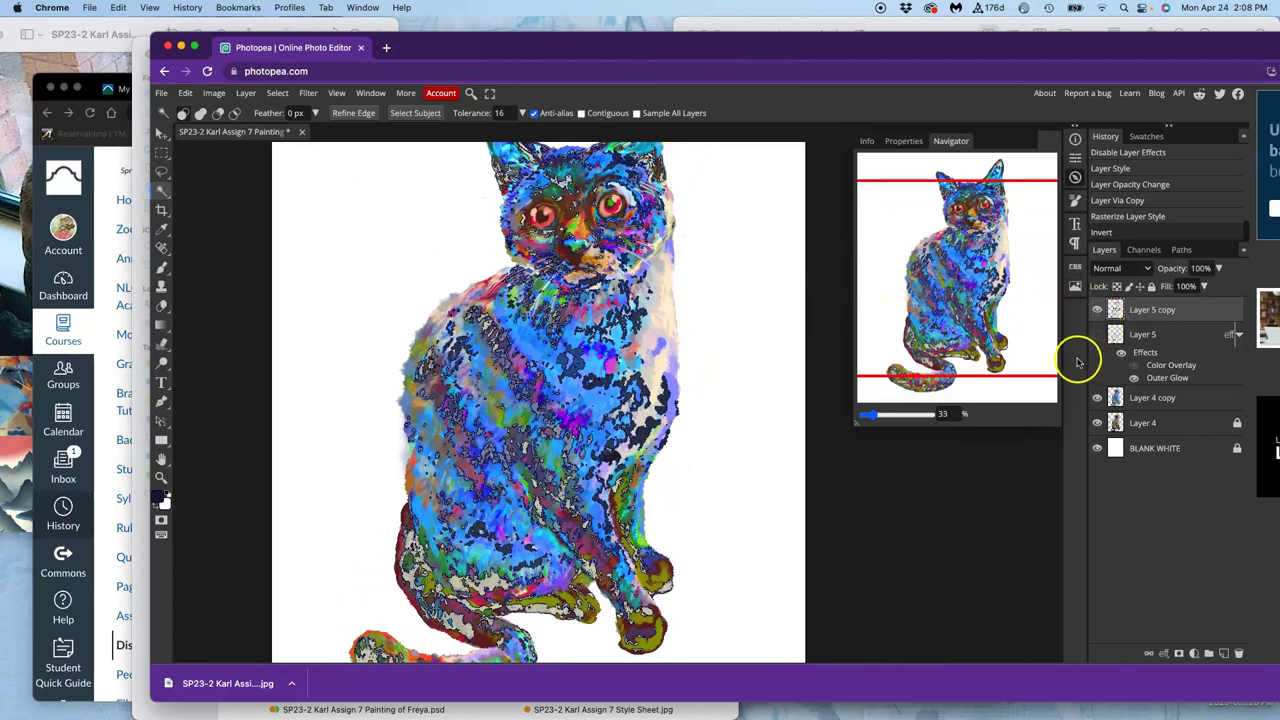
Switch Layer 4 copy's blend mode to Vivid Light after trying Darken
left_click(1097, 311)
left_click(1097, 311)
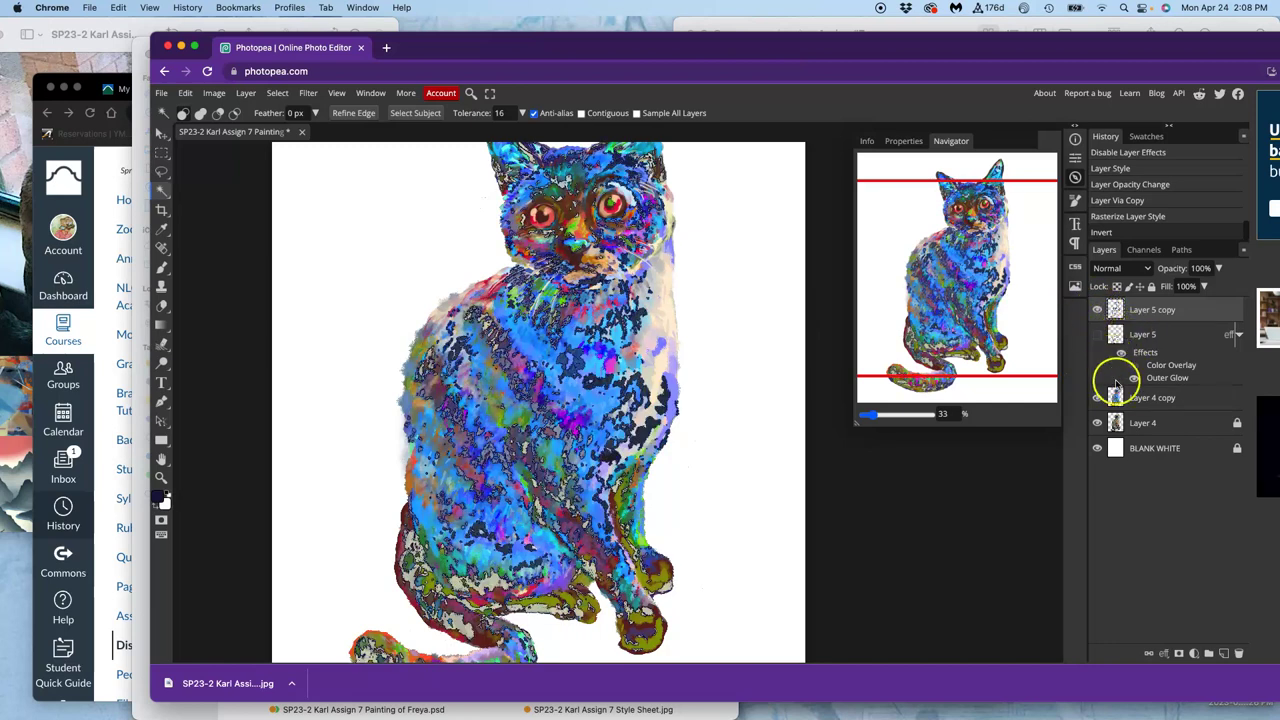
left_click(1138, 400)
left_click(1121, 270)
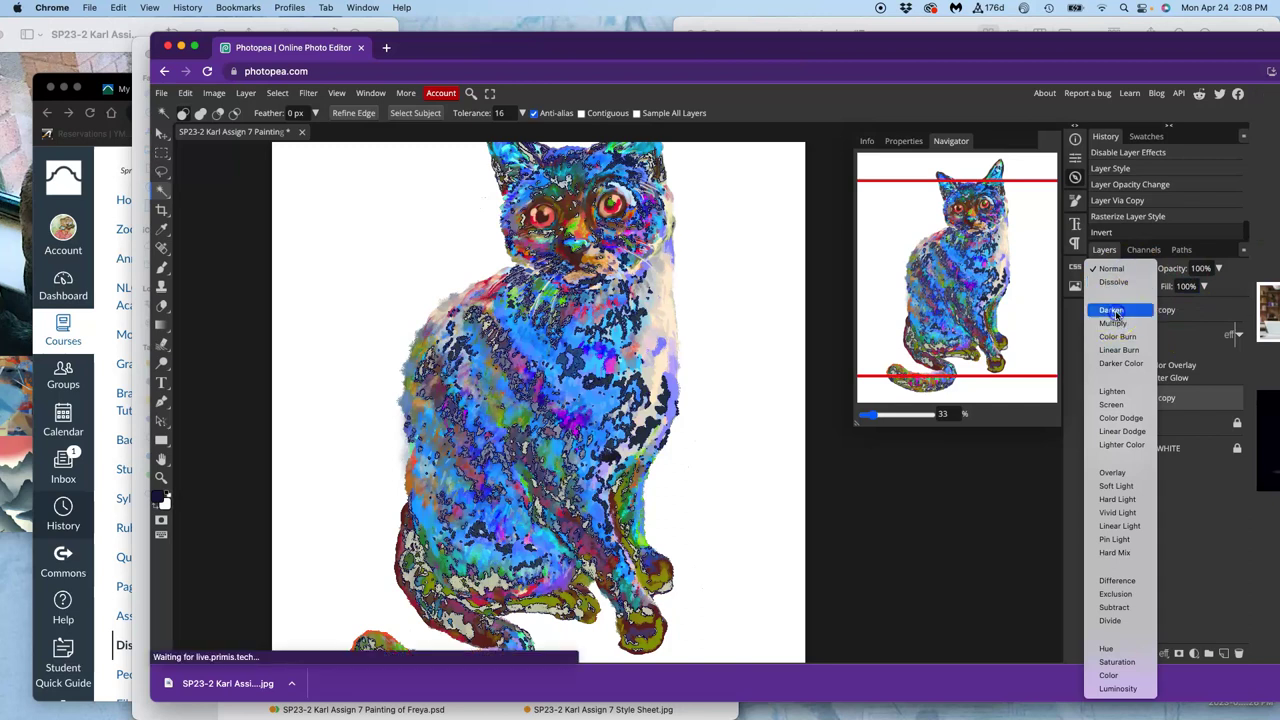
left_click(1112, 310)
left_click(1125, 268)
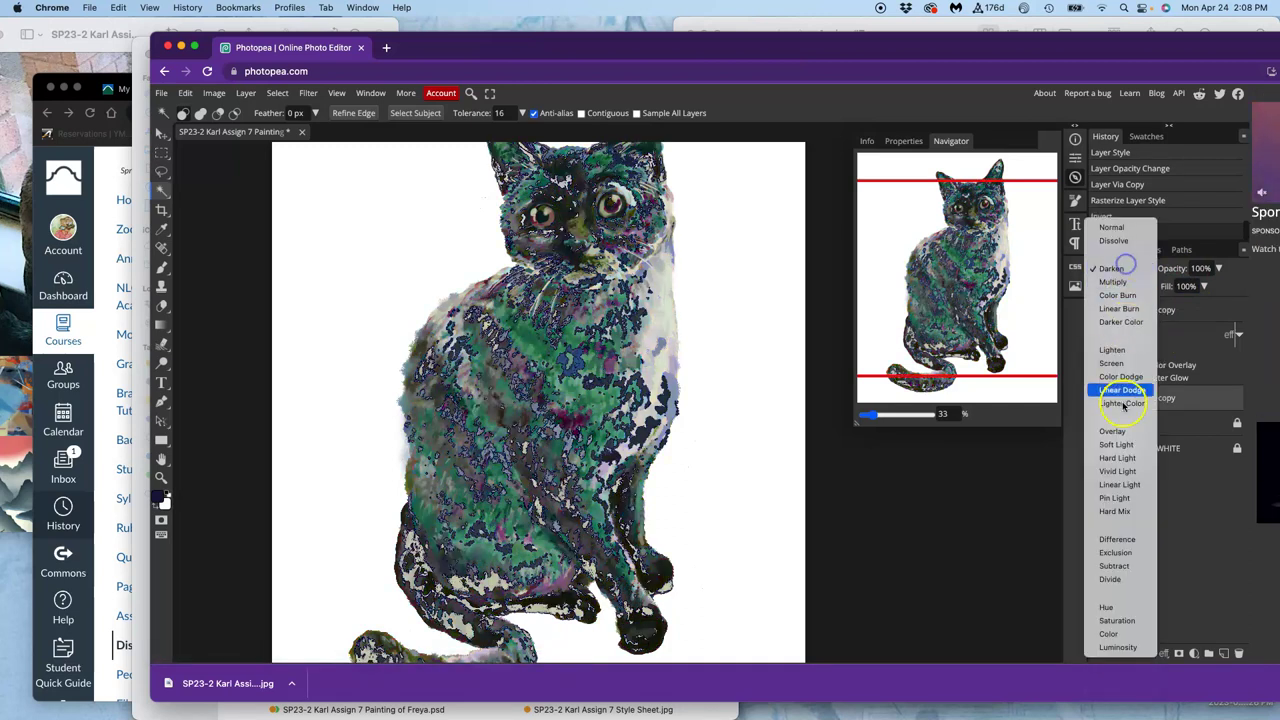
left_click(1122, 452)
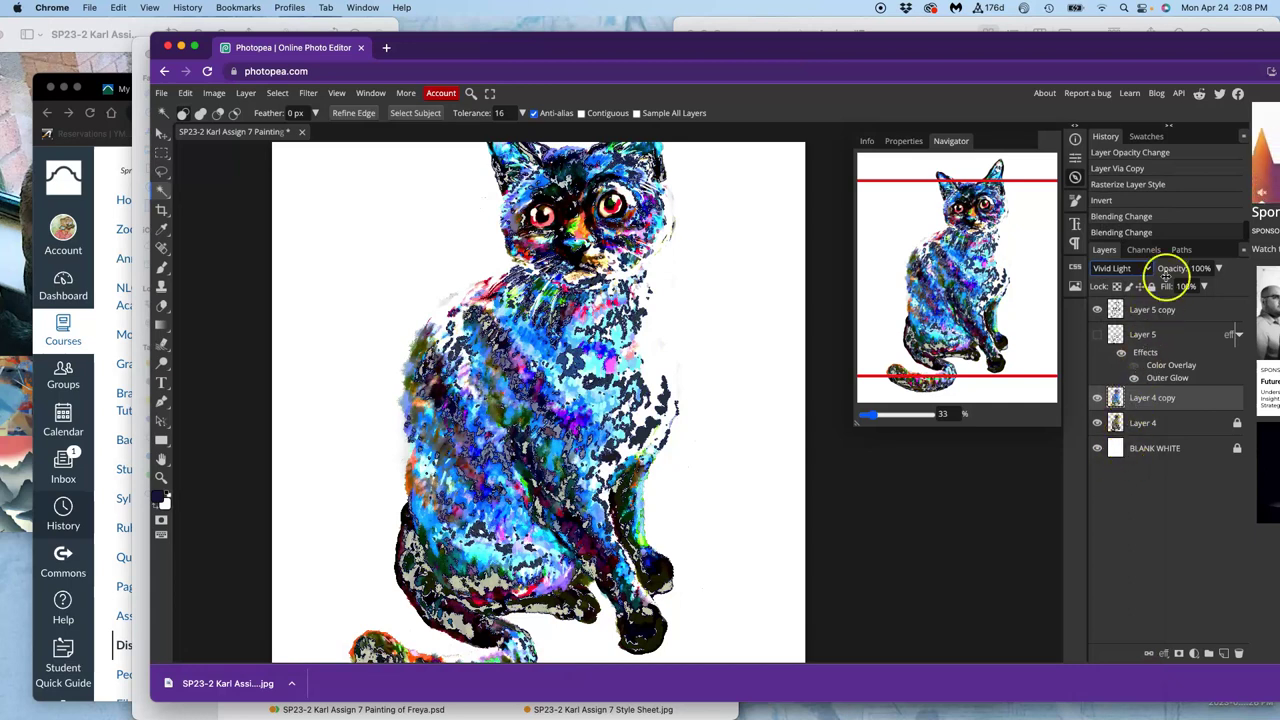
Lower Layer 4 copy's opacity to 48% and Magic Wand-select the white background
left_click(1219, 270)
left_click_drag(1202, 288, 1172, 288)
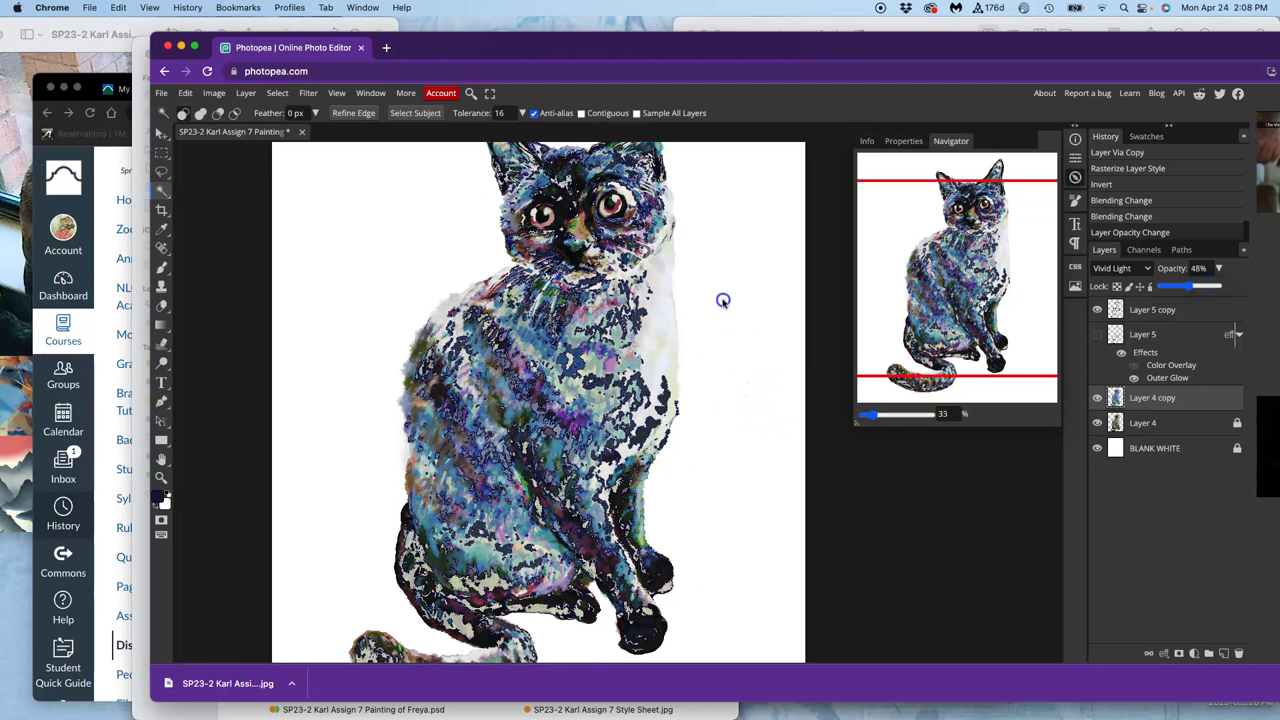
left_click(745, 318)
scroll(766, 337, "down", 1)
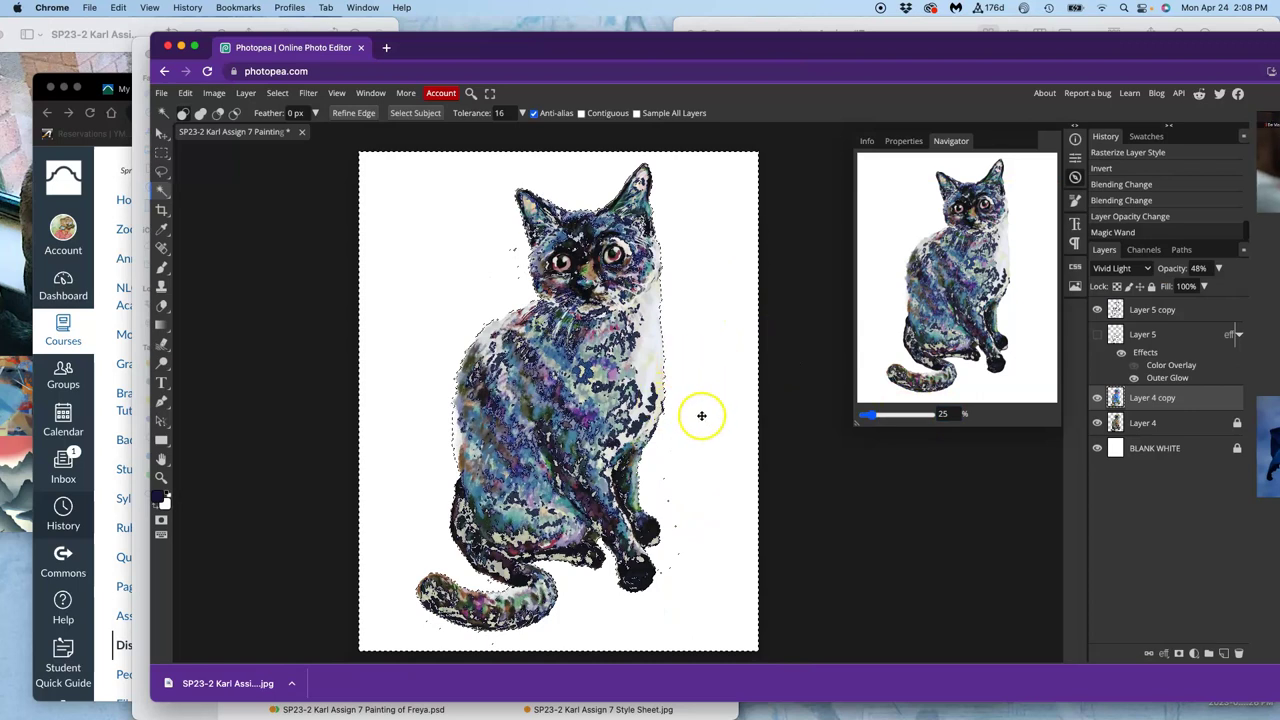
Clear the selection, hide BLANK WHITE, and merge Layer 5 copy with Layer 4 copy
left_click(163, 176)
left_click(378, 231)
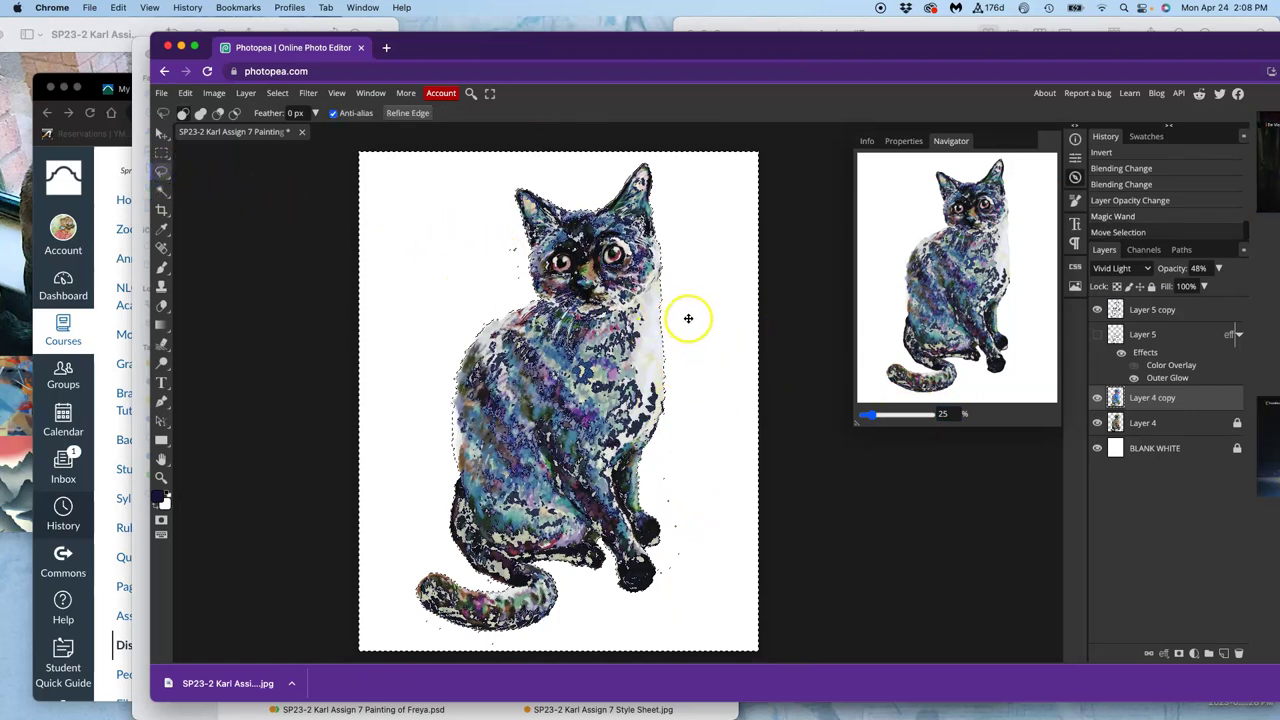
left_click(688, 320)
left_click(1152, 310)
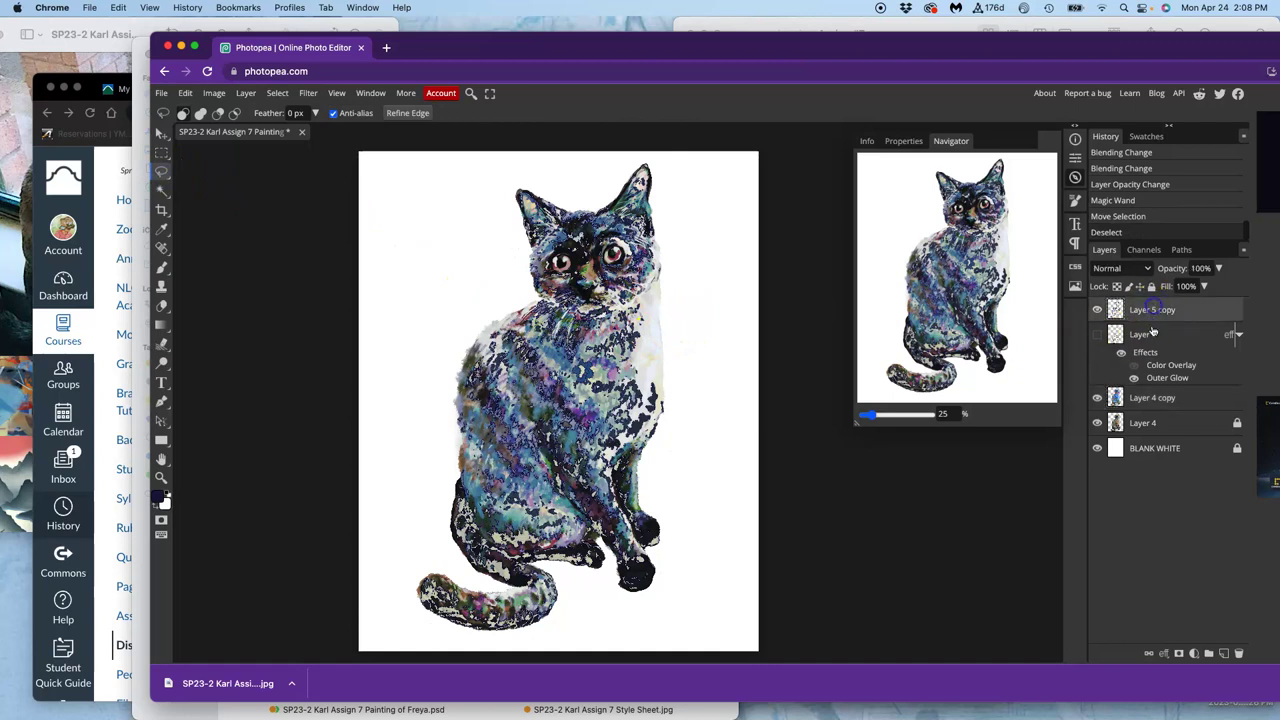
left_click(1155, 398)
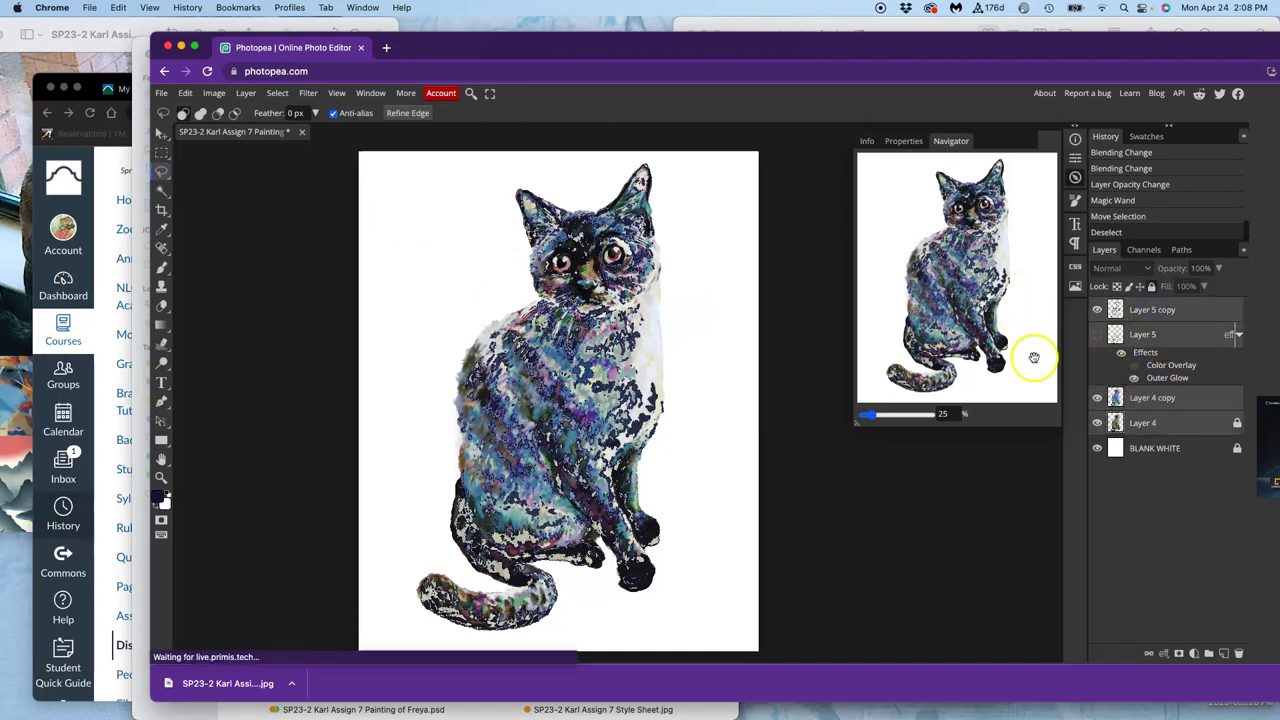
left_click(1097, 448)
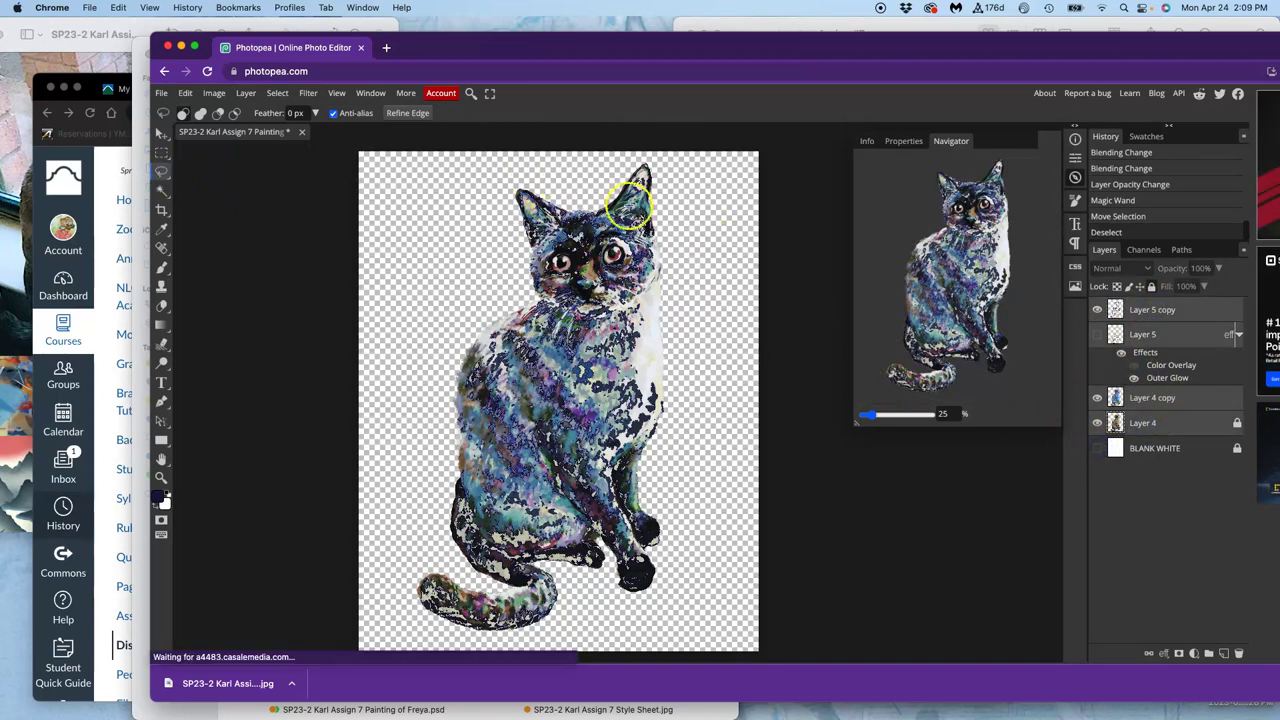
left_click(245, 93)
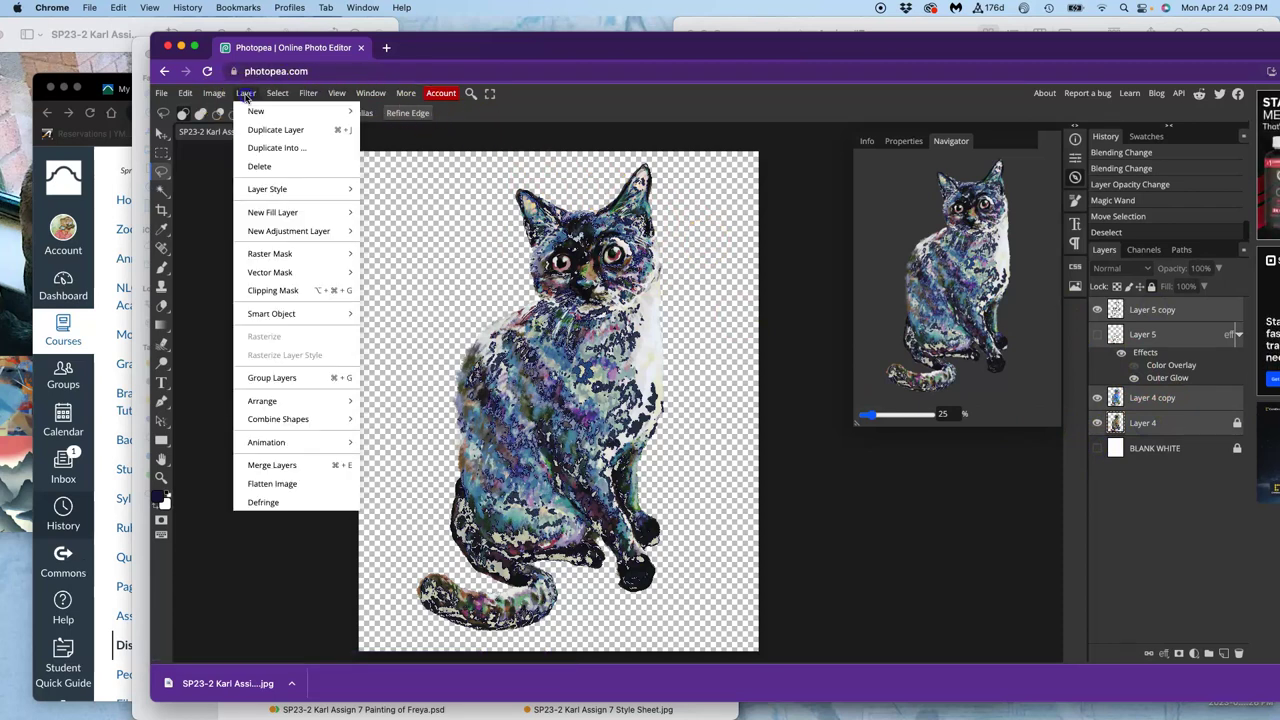
left_click(310, 460)
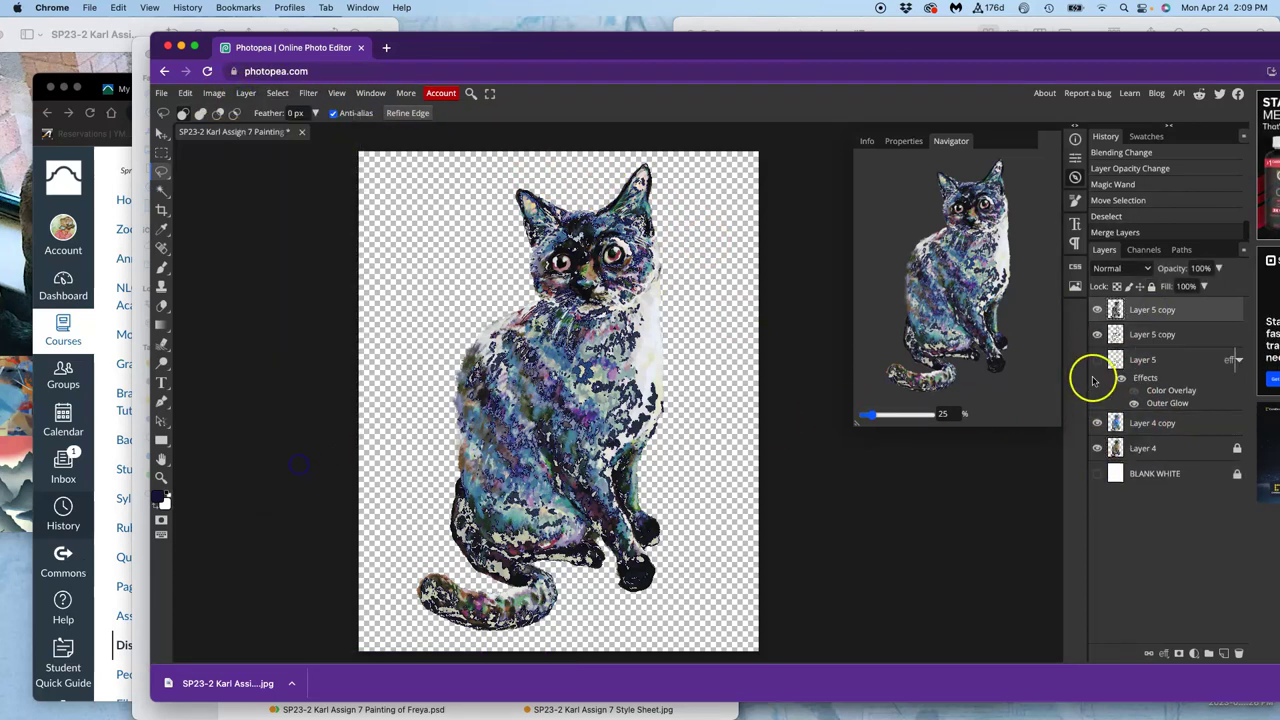
Hide the second Layer 5 copy, restore BLANK WHITE, and compare the merged layer on and off
left_click(1097, 334)
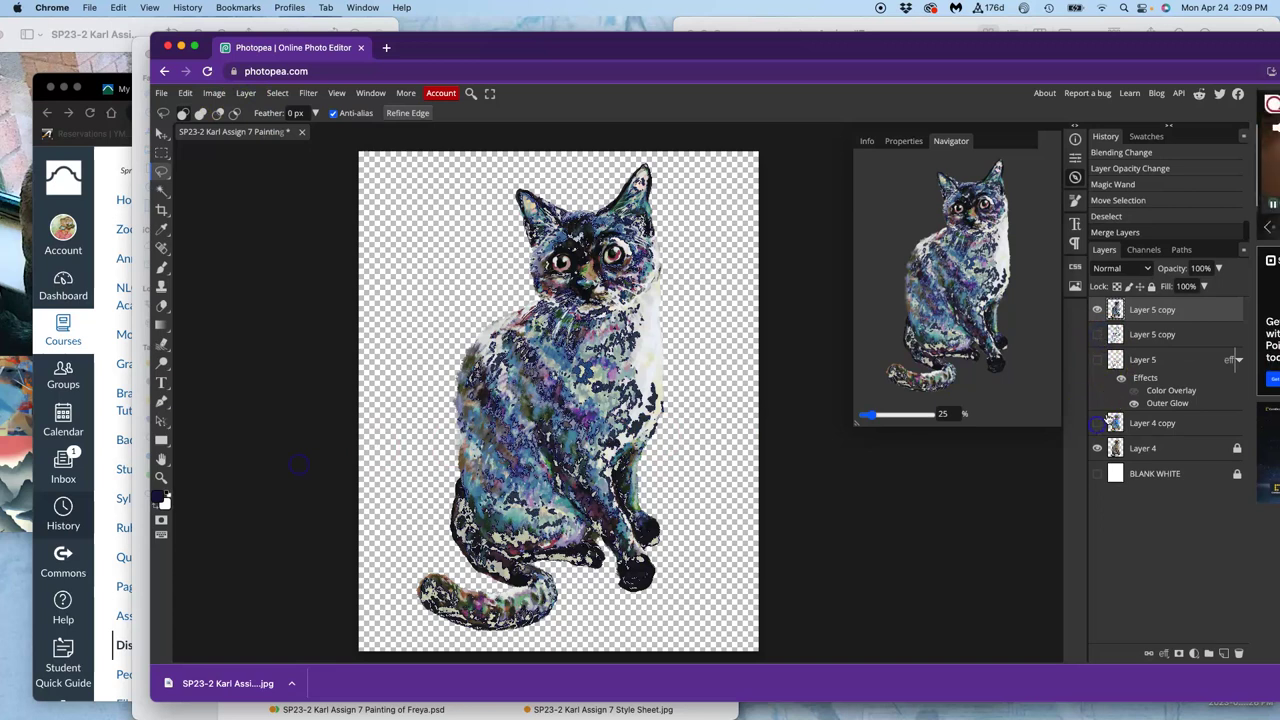
left_click(1097, 473)
left_click(1097, 310)
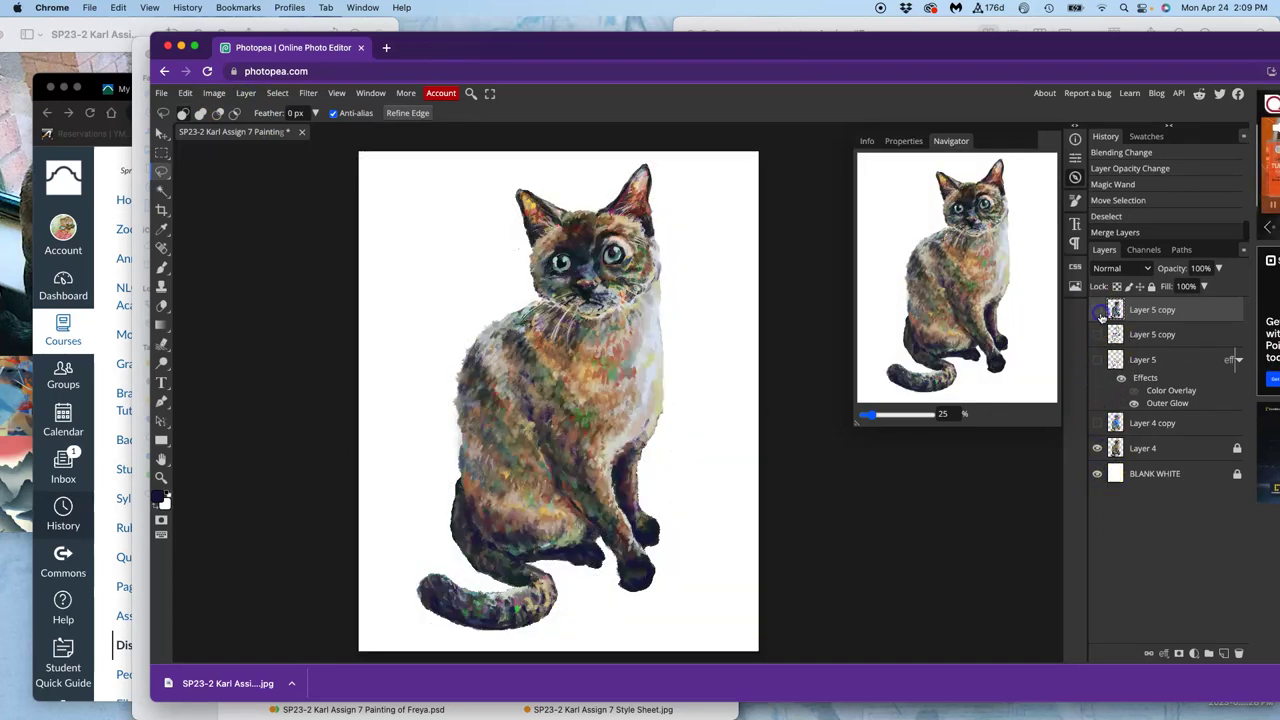
left_click(1098, 311)
left_click(1098, 311)
left_click(1098, 311)
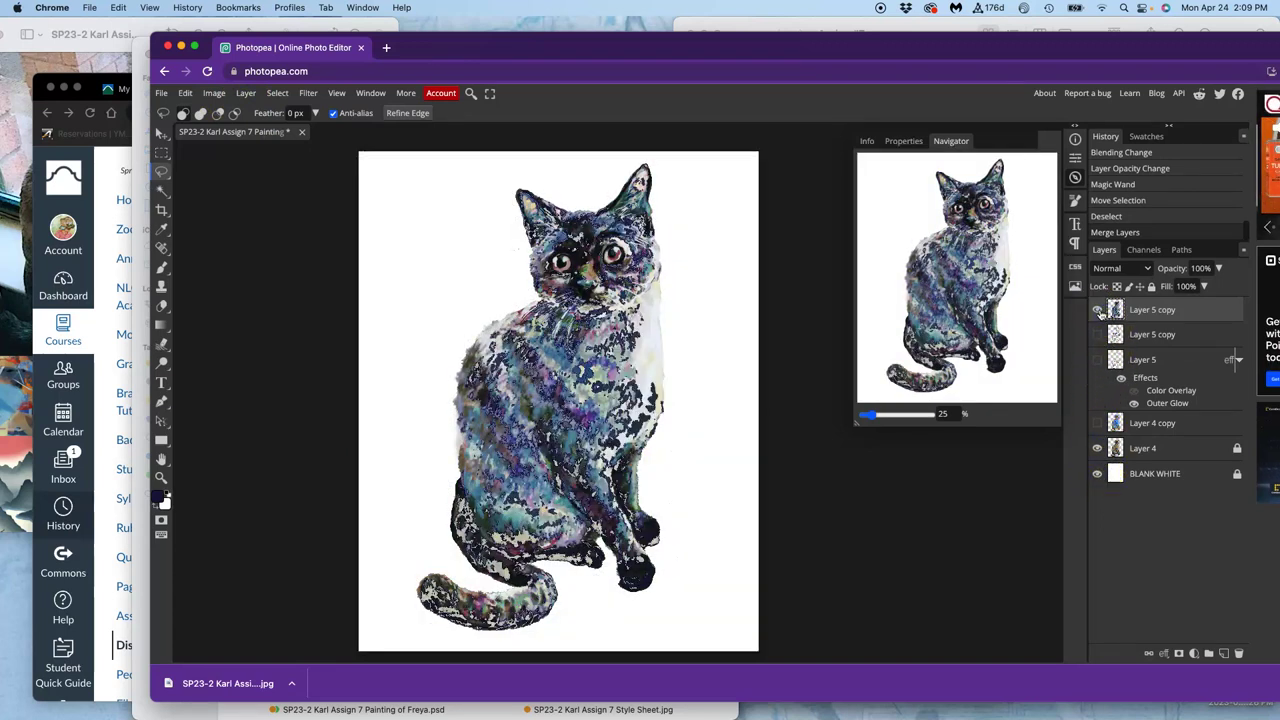
left_click(1098, 311)
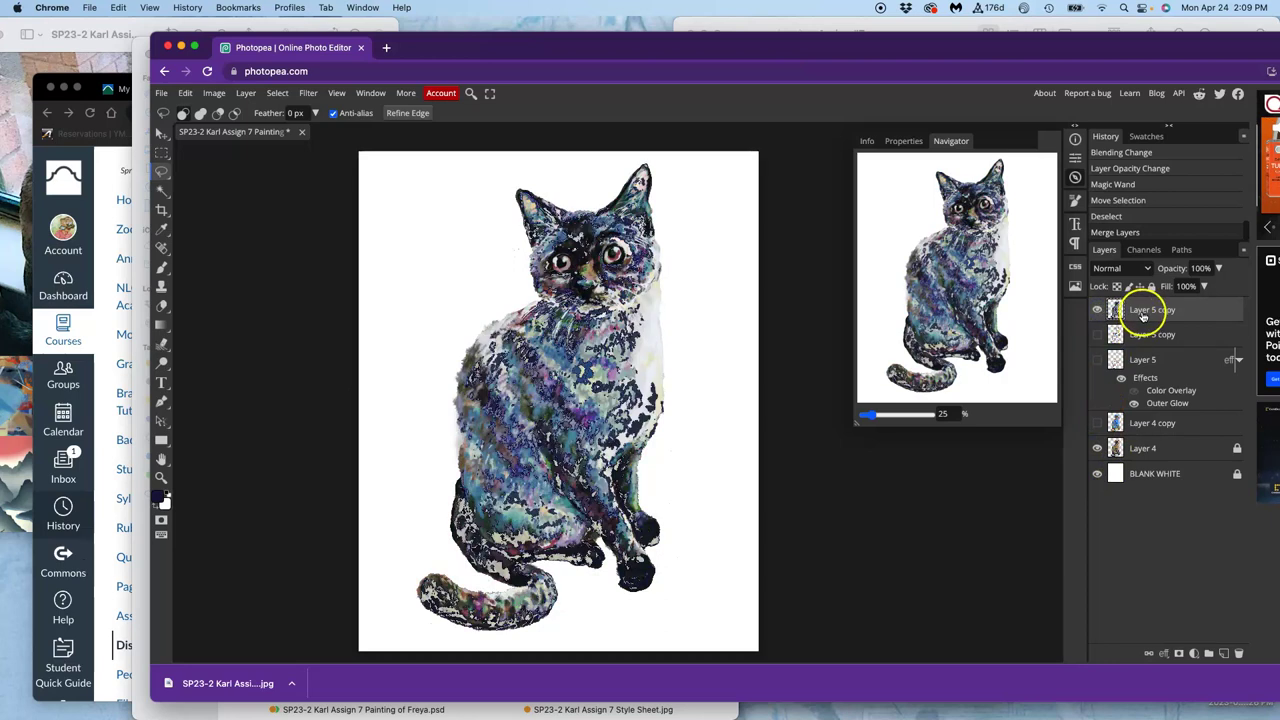
Duplicate the cat layer, hide the older copy, and preview Fresco in Filter Gallery
key("super+j")
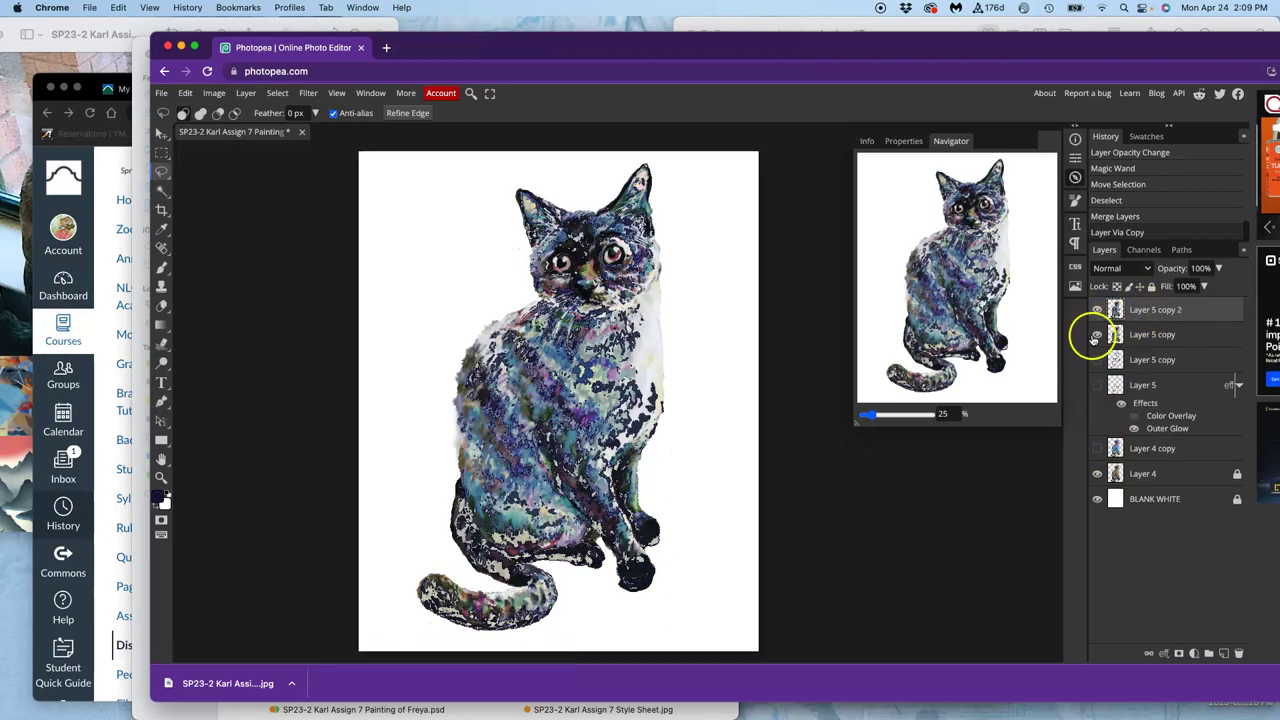
left_click(1097, 335)
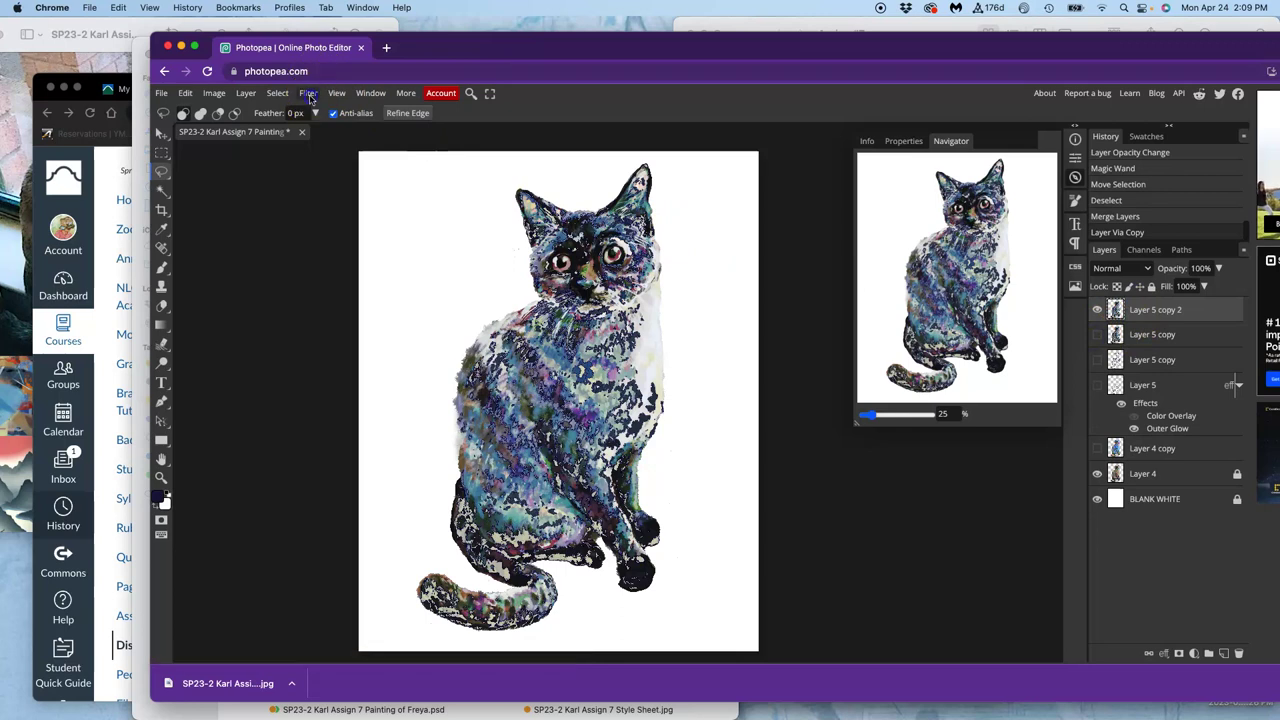
mouse_move(347, 365)
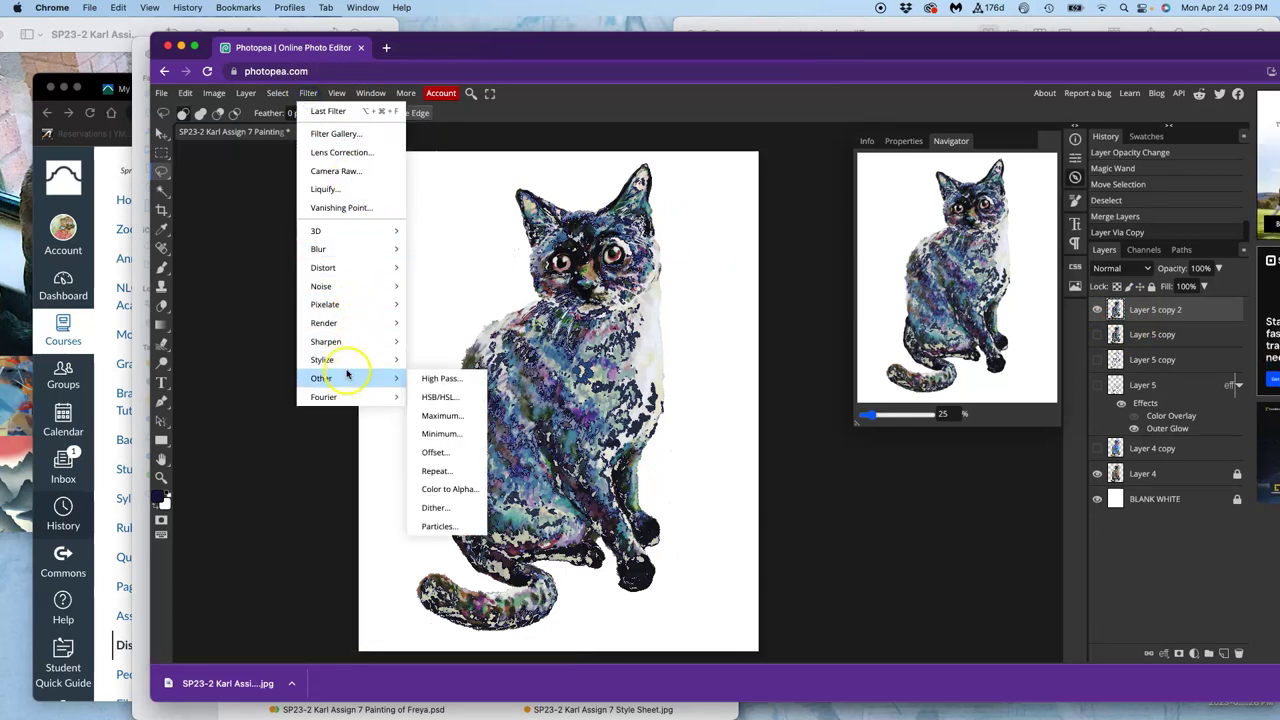
mouse_move(347, 303)
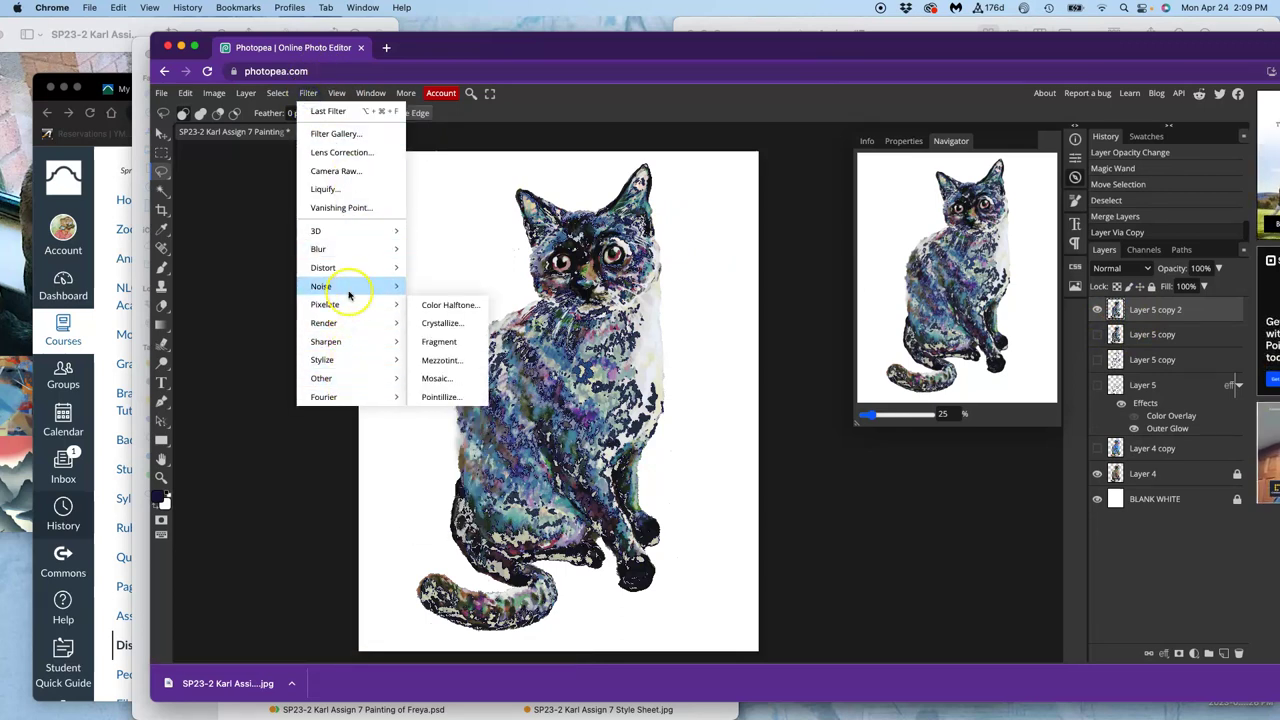
left_click(349, 134)
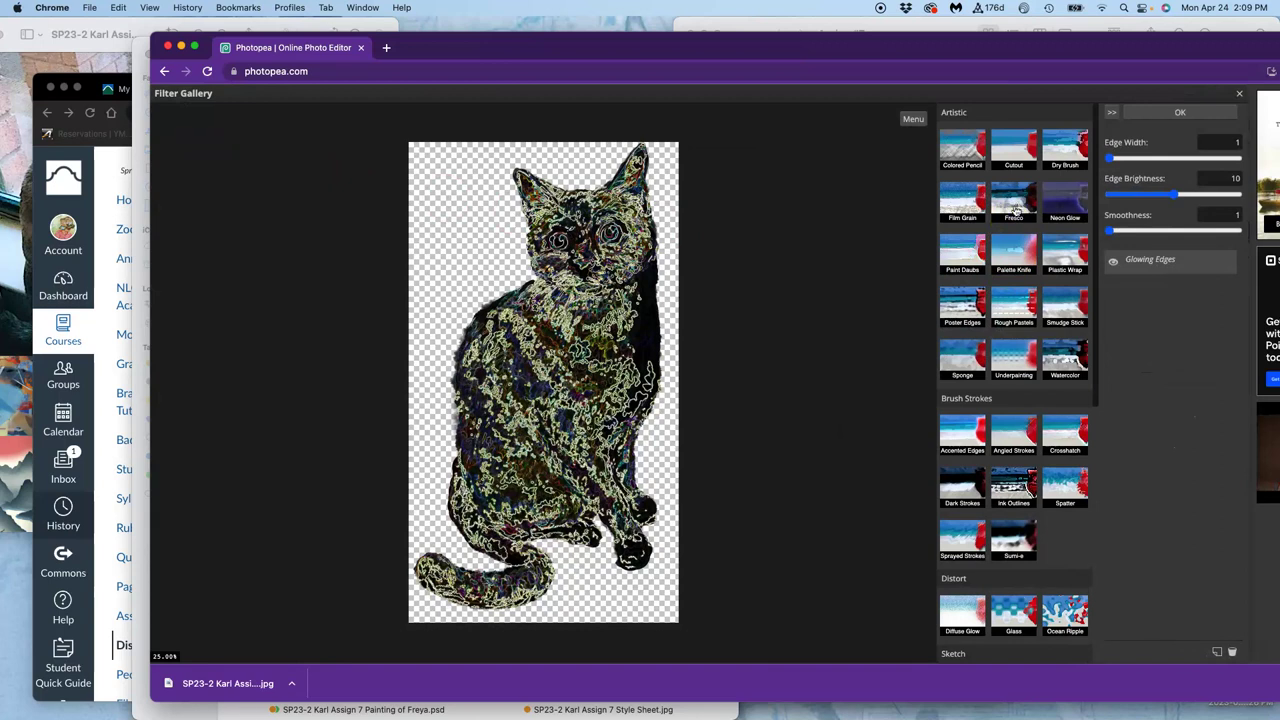
left_click(1016, 205)
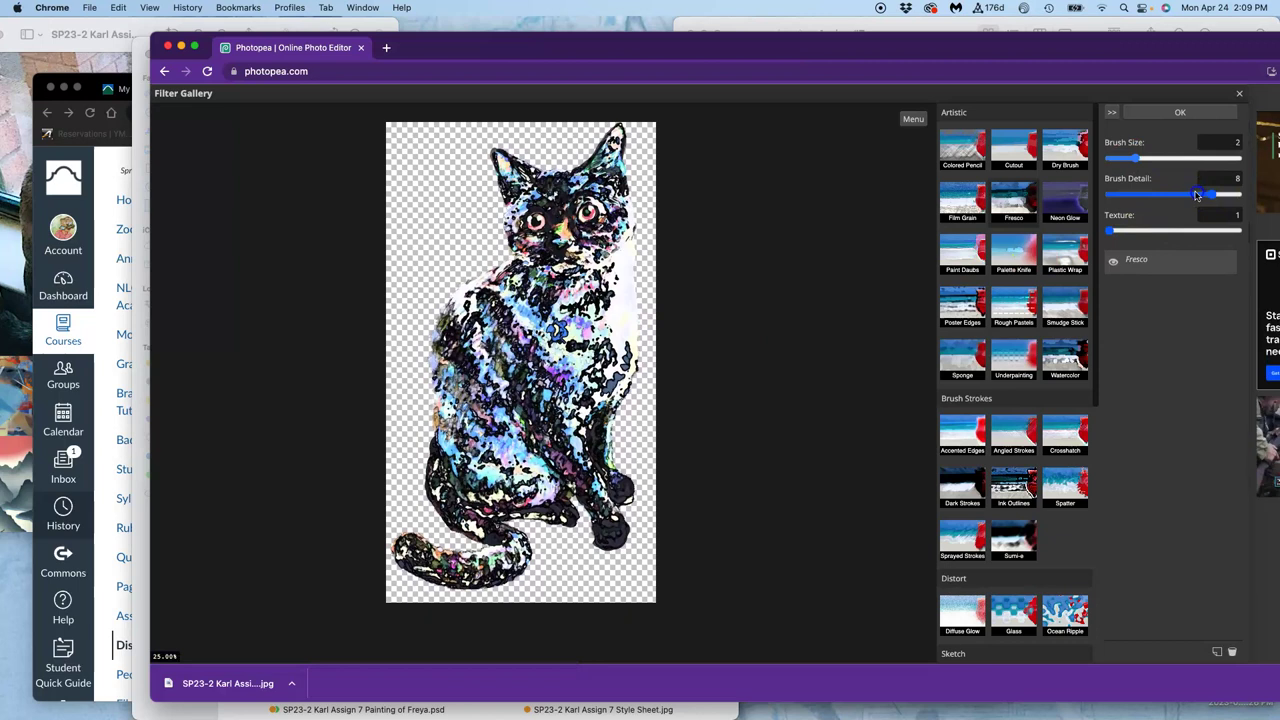
Set Fresco to Brush Size 4, Brush Detail 7 and Texture 2
left_click(1148, 158)
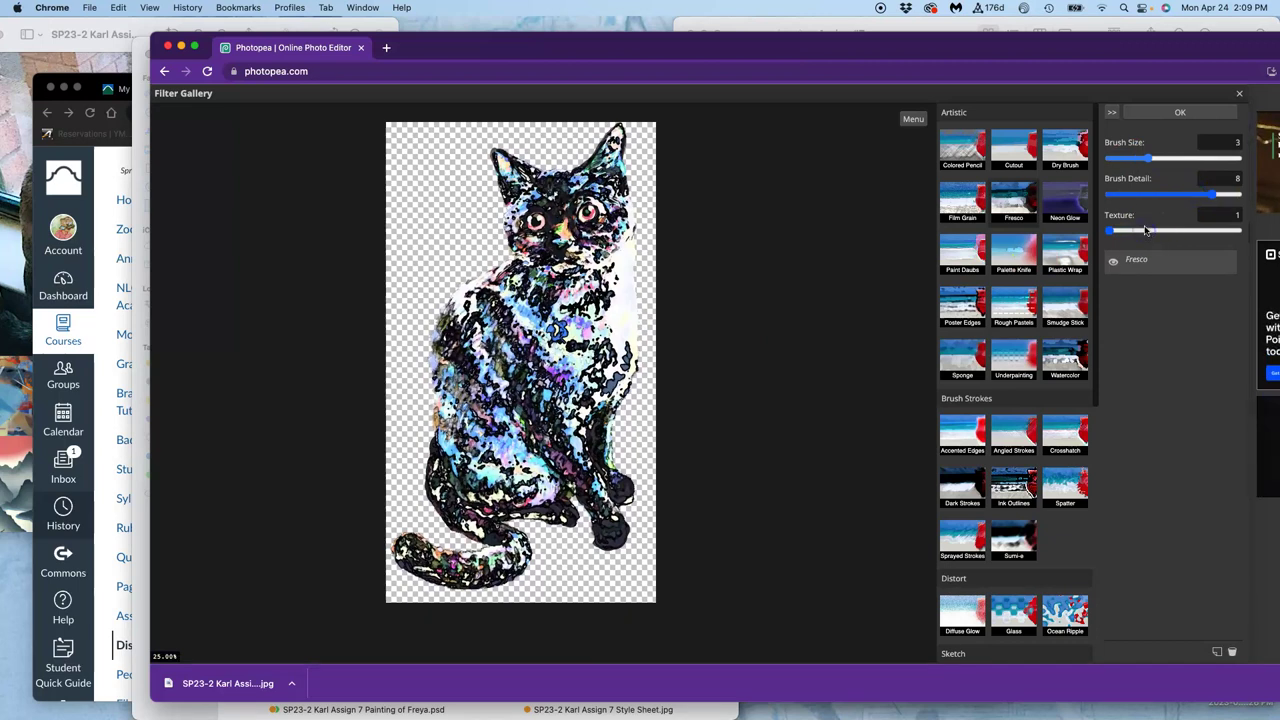
left_click(1120, 230)
left_click(1139, 232)
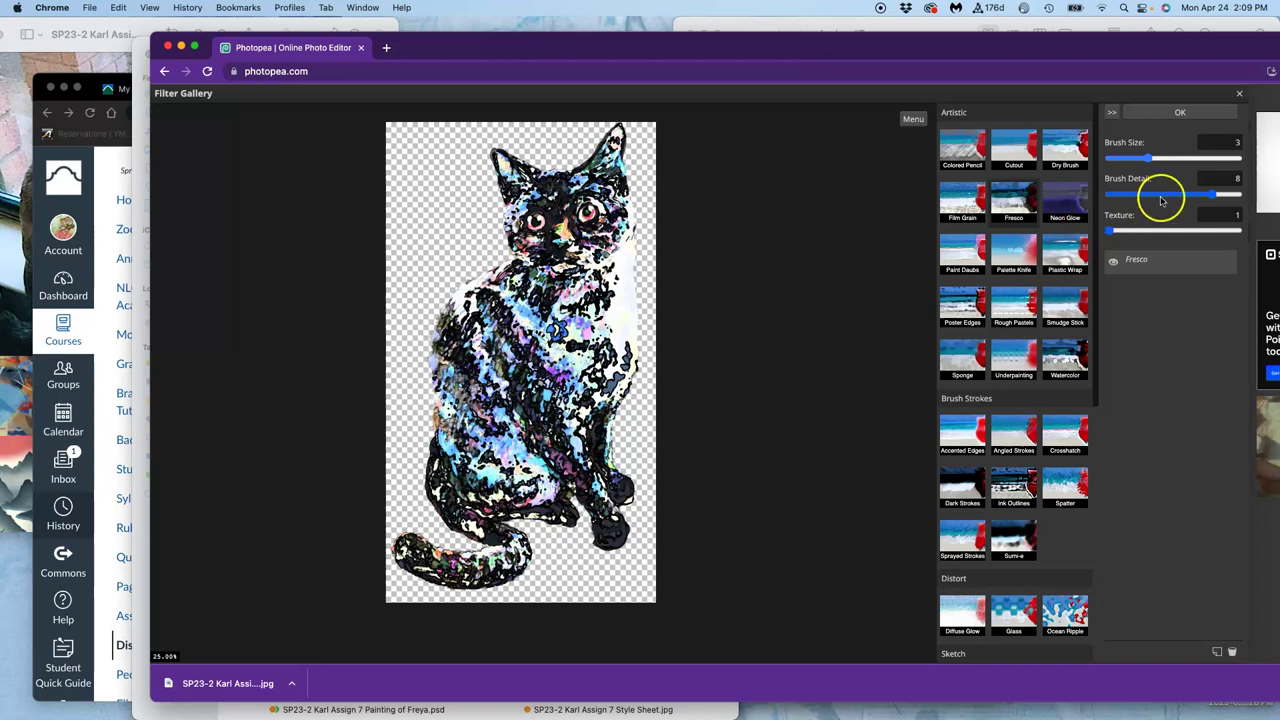
left_click(1185, 112)
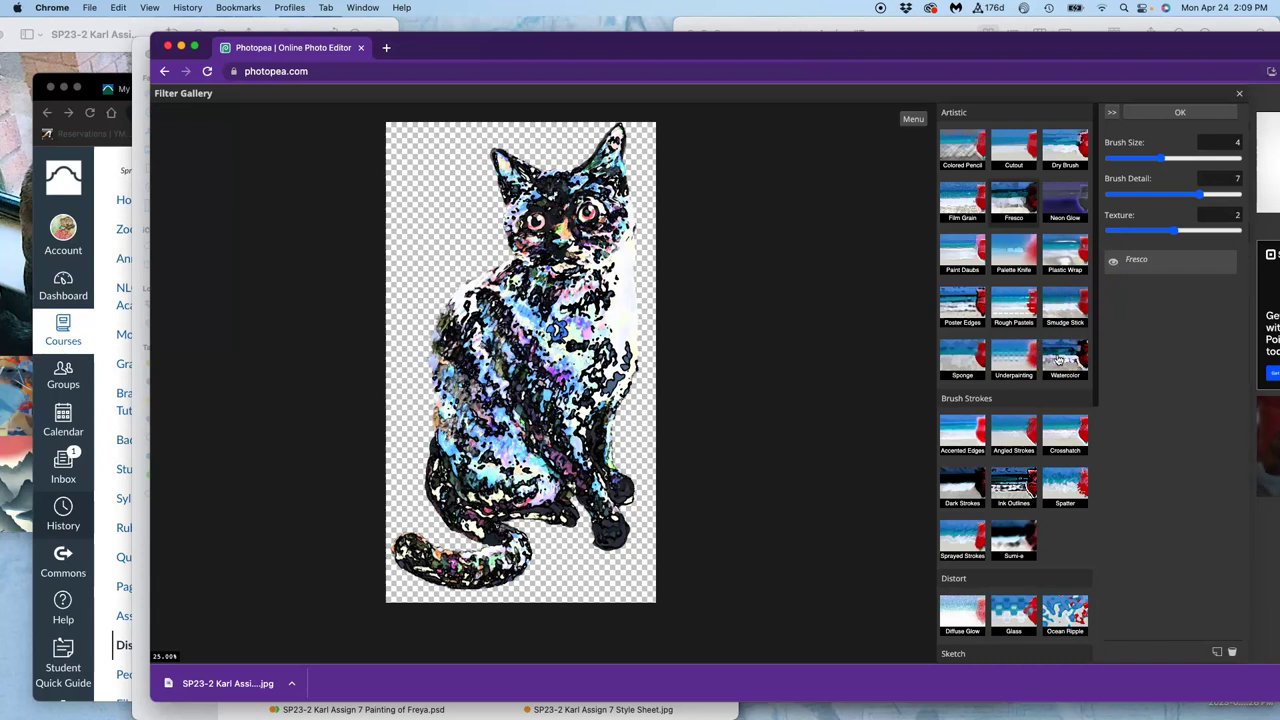
Switch the Filter Gallery to Watercolor, adjust its settings, and apply it to Layer 5 copy 2
left_click(1058, 360)
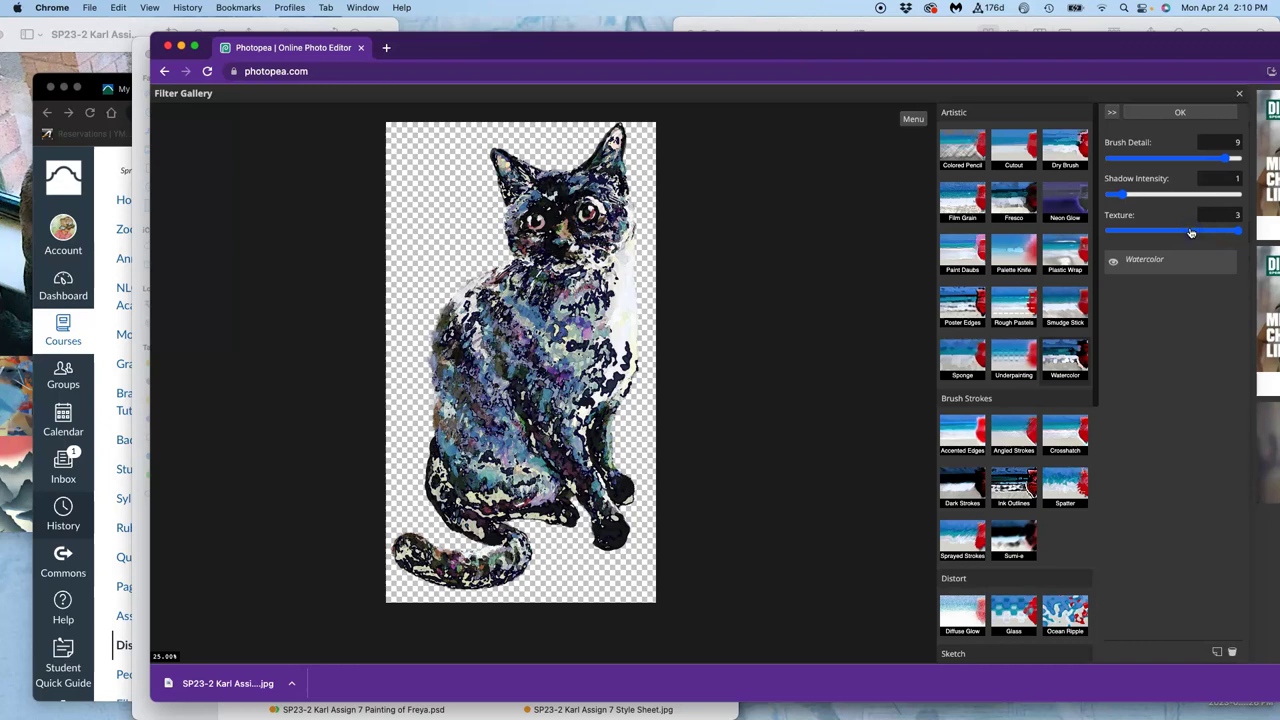
left_click(1178, 112)
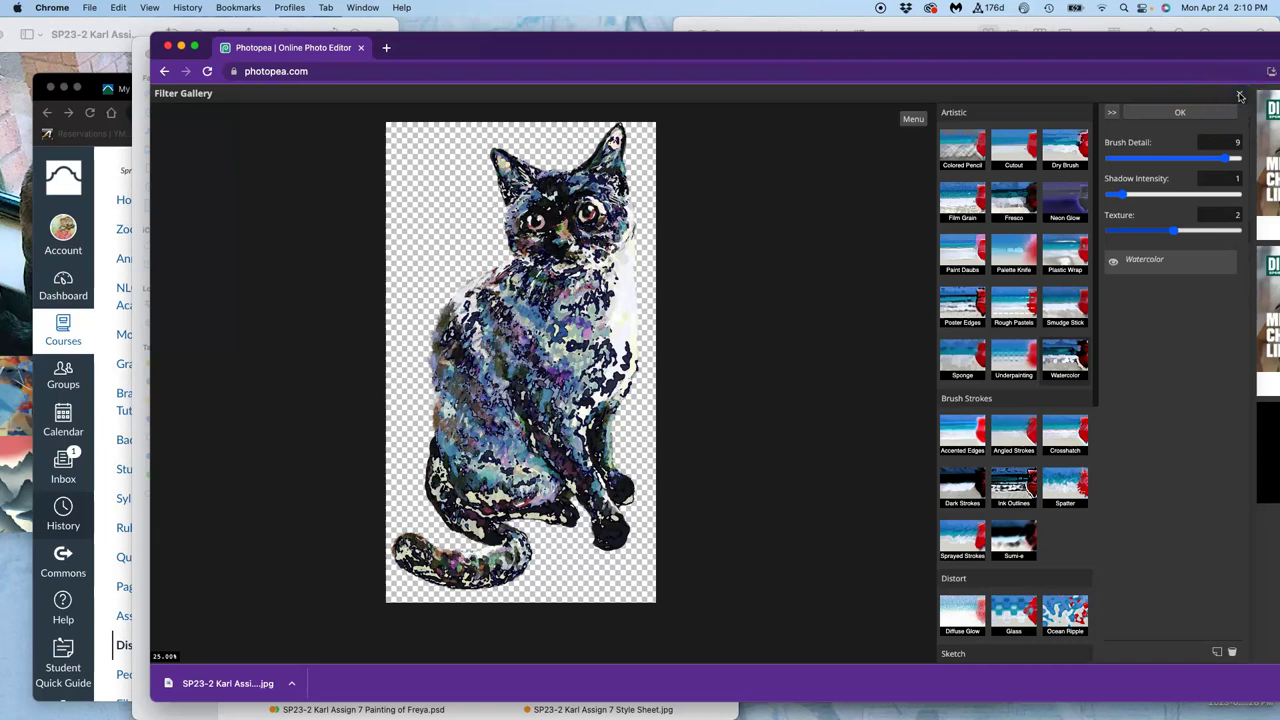
scroll(797, 162, "down", 3)
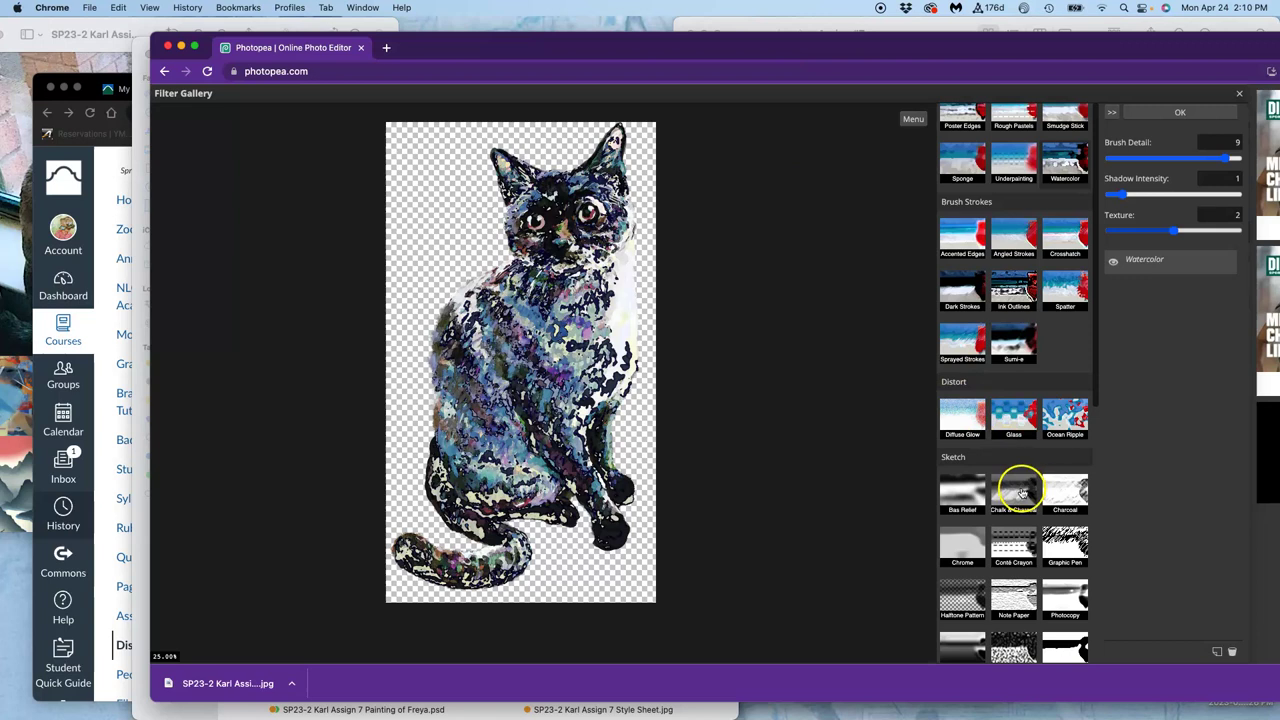
left_click(1182, 114)
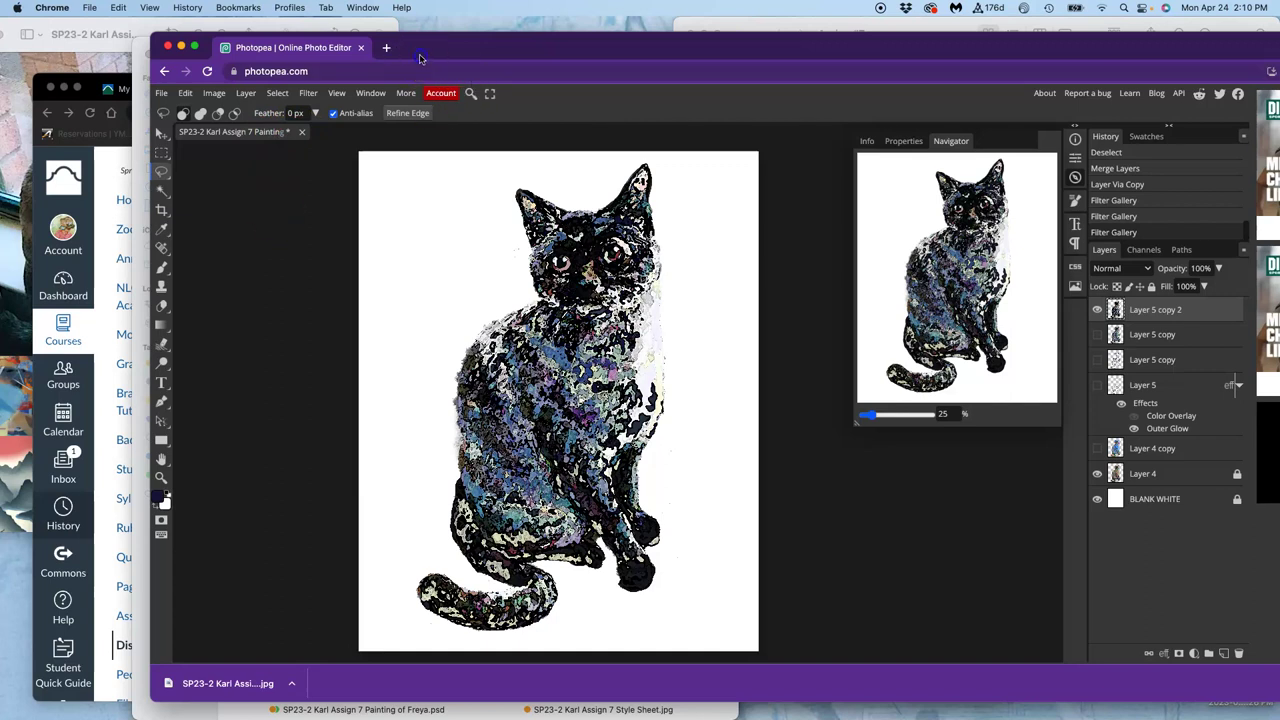
Save the painting with Cmd+S, then zoom in on the texture and back out
left_click_drag(420, 58, 447, 54)
key("super+equal")
key("super+s")
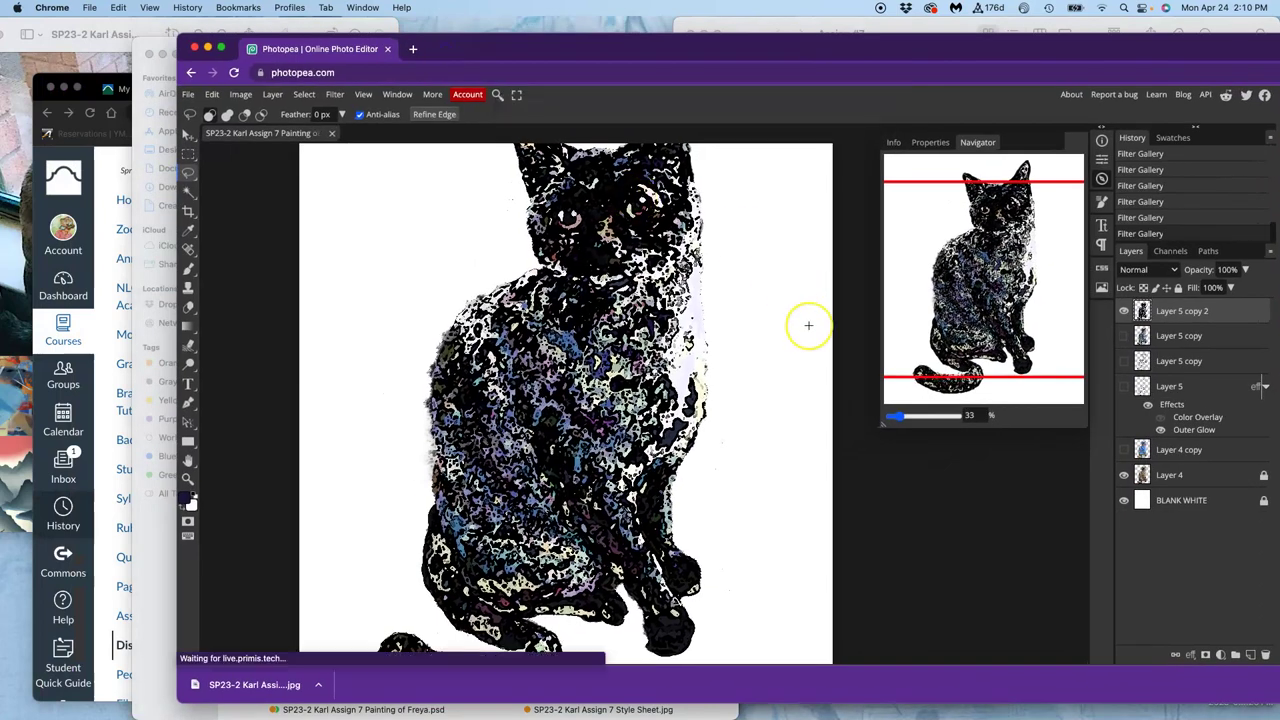
key("super+equal")
key("super+equal")
key("super+equal")
key("super+equal")
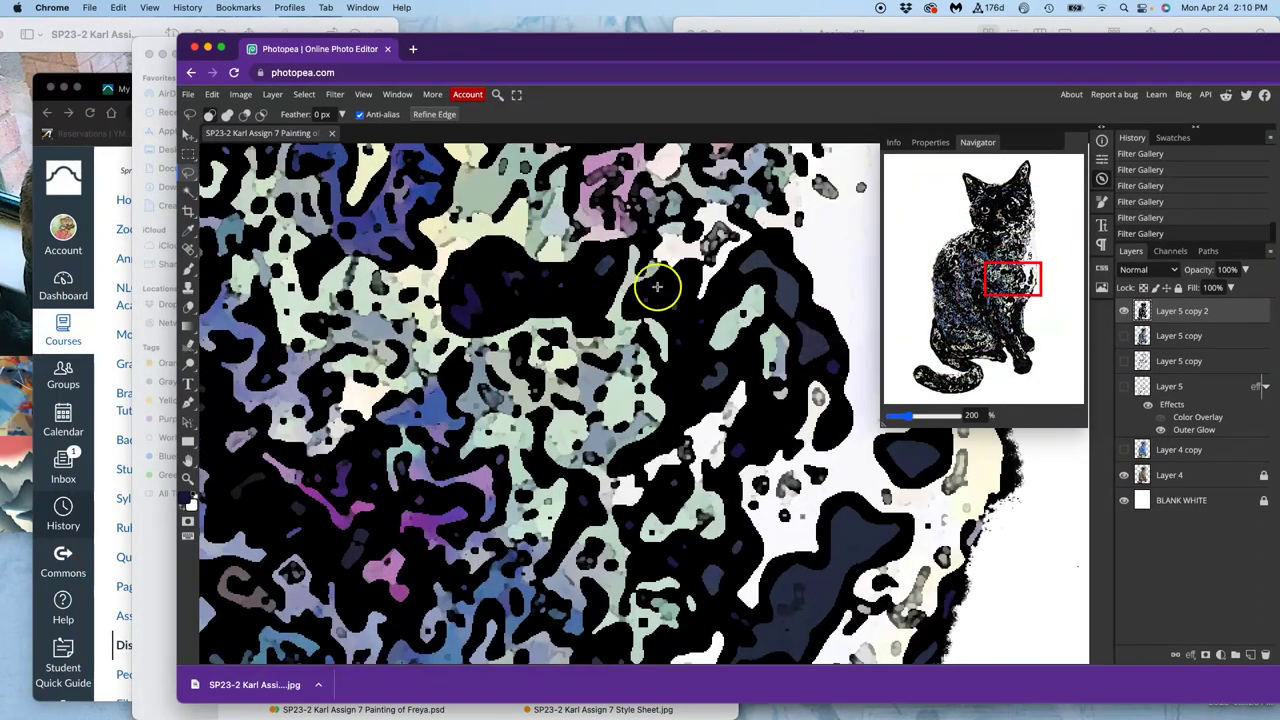
key("super+minus")
key("super+minus")
key("super+minus")
key("super+minus")
key("super+minus")
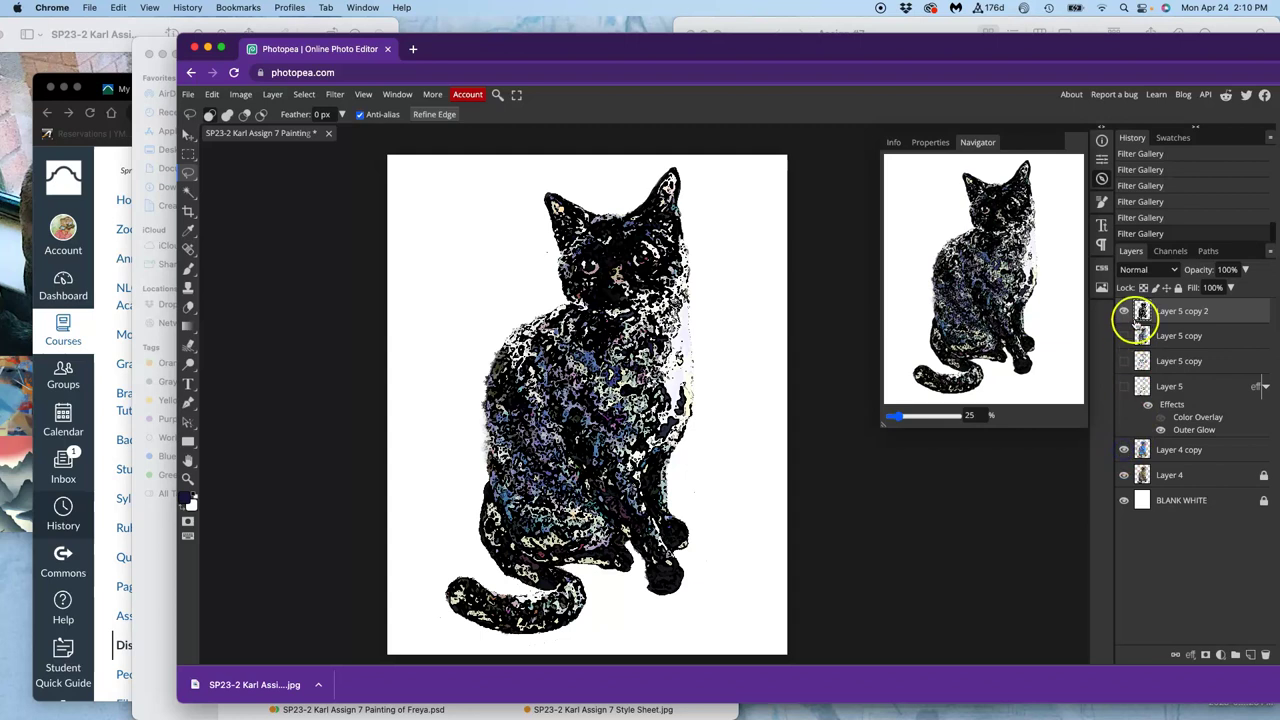
Set the filtered top layer's blend mode to Linear Dodge, checking the result zoomed in
left_click(1158, 271)
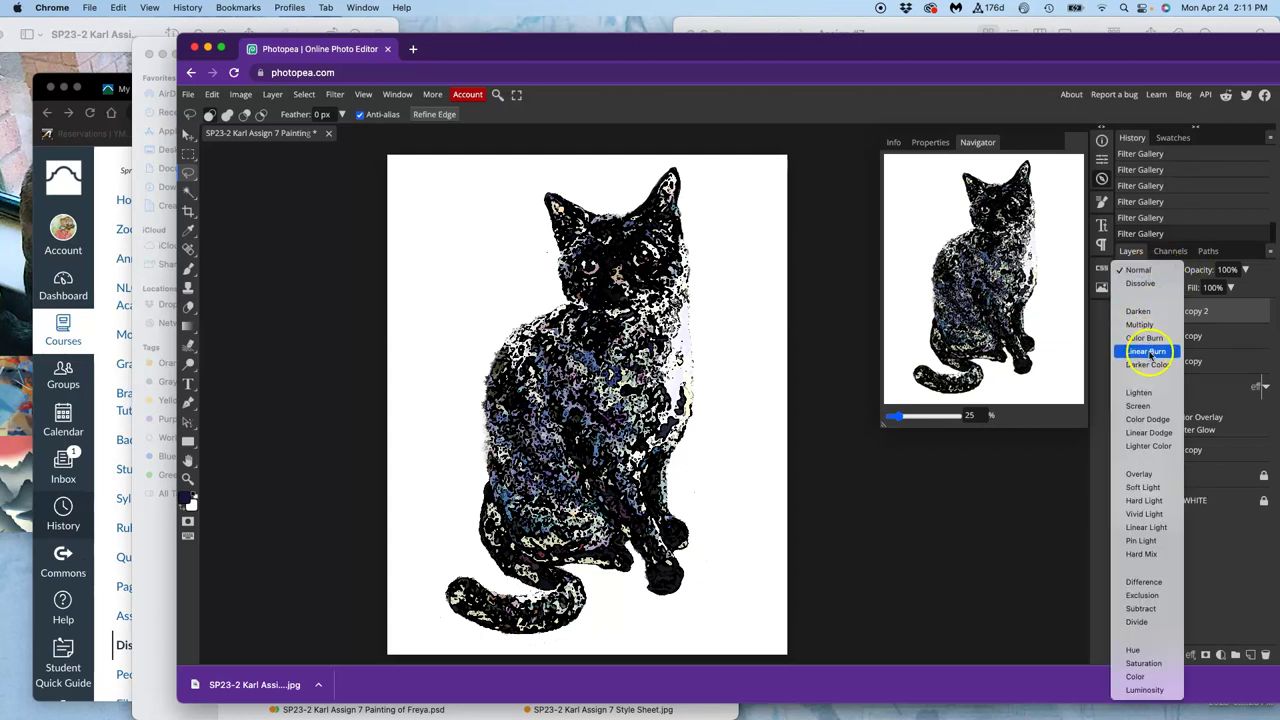
left_click(1147, 352)
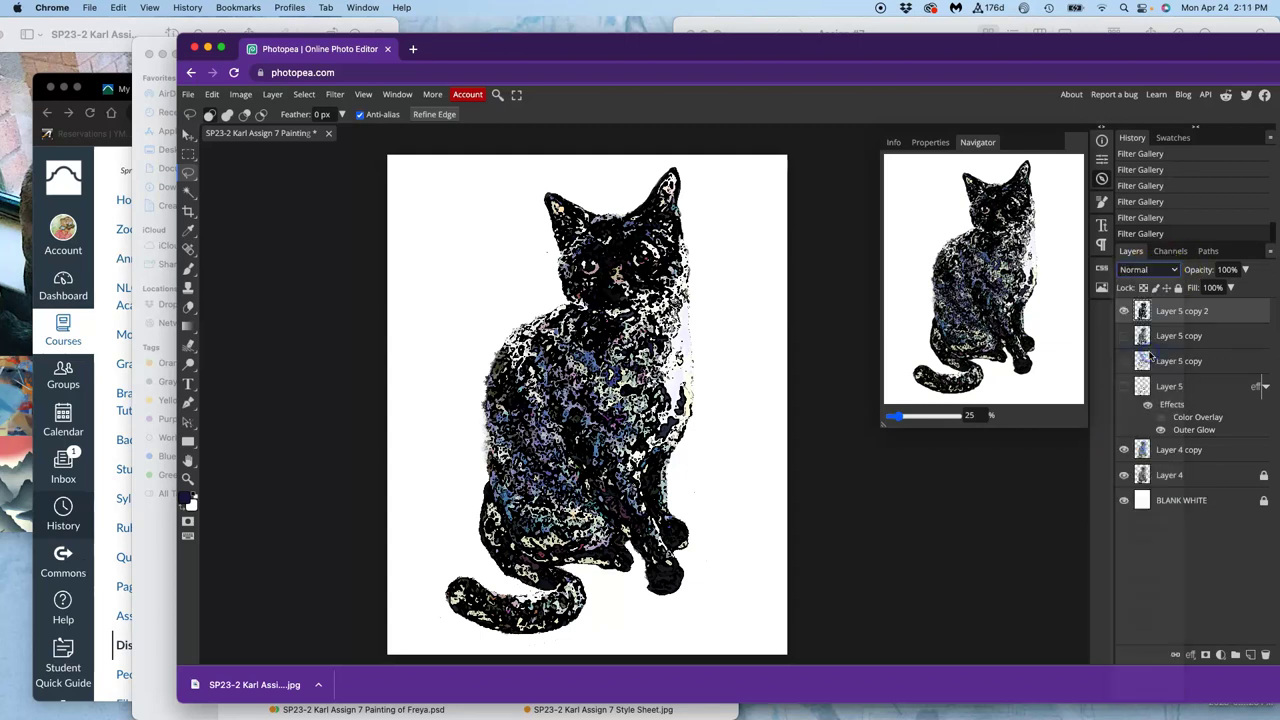
left_click(1152, 273)
left_click(1147, 350)
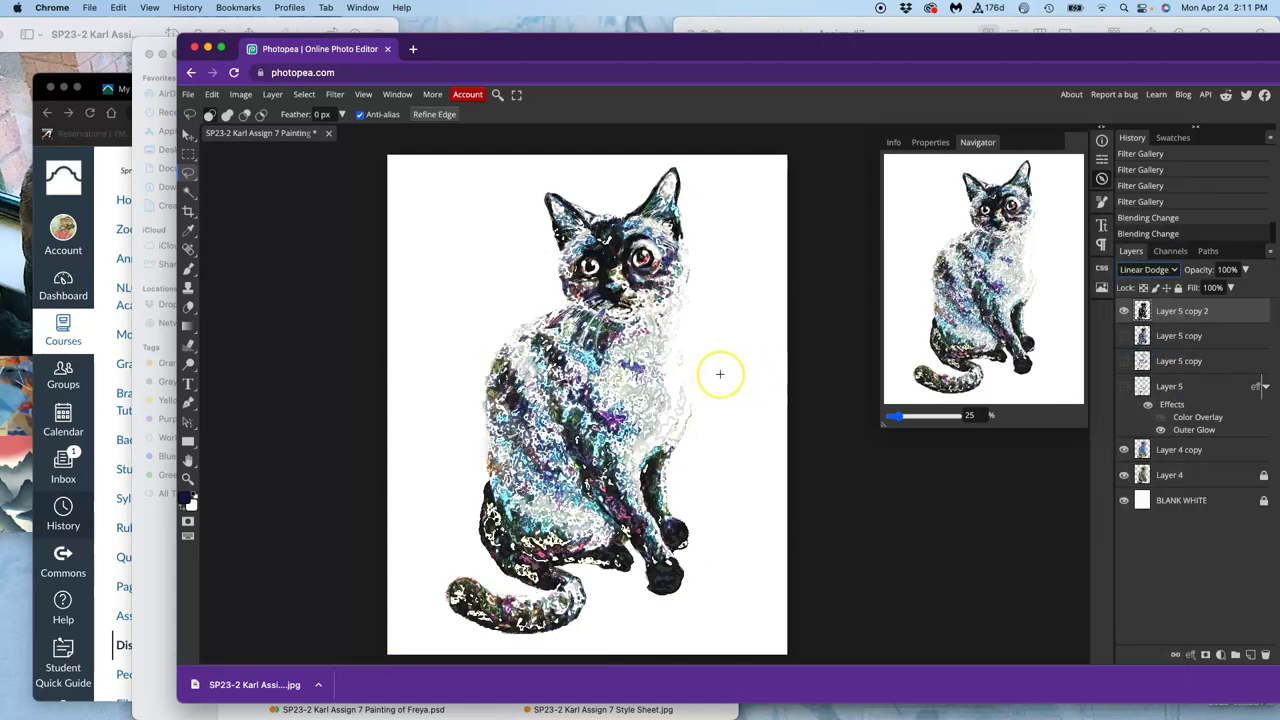
key("super+plus")
key("super+plus")
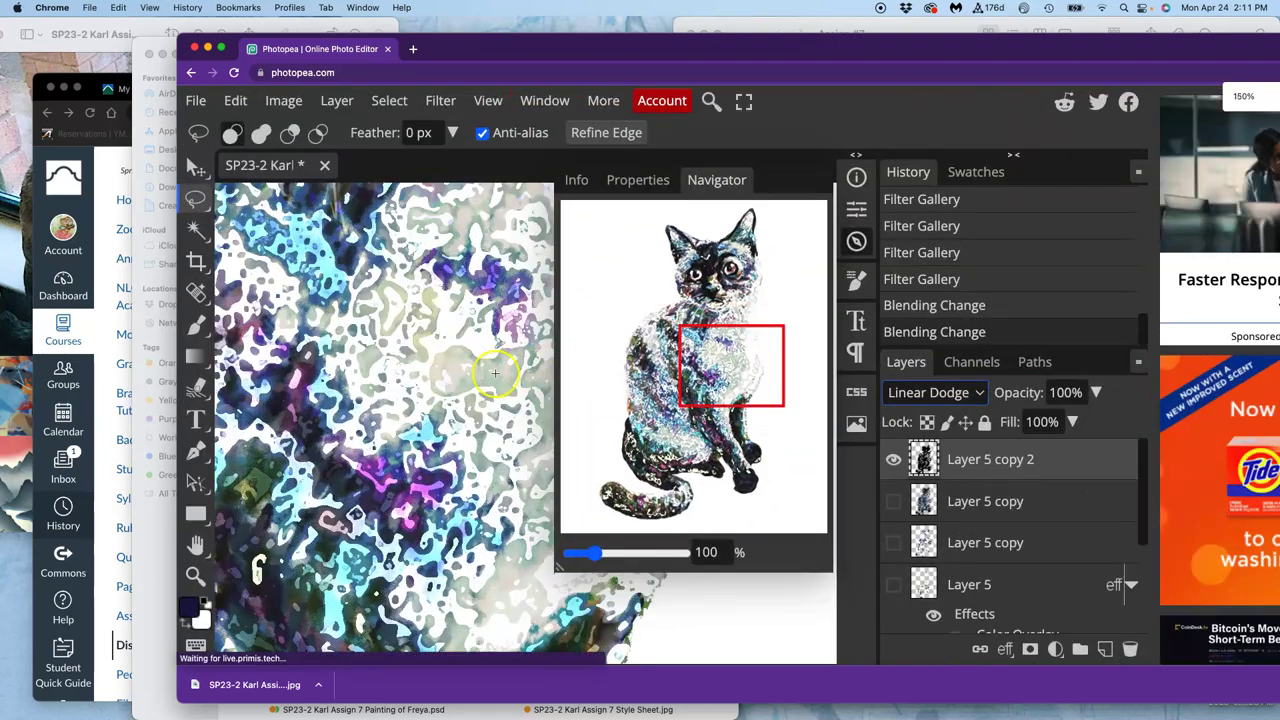
key("super+minus")
key("super+minus")
key("super+minus")
key("super+minus")
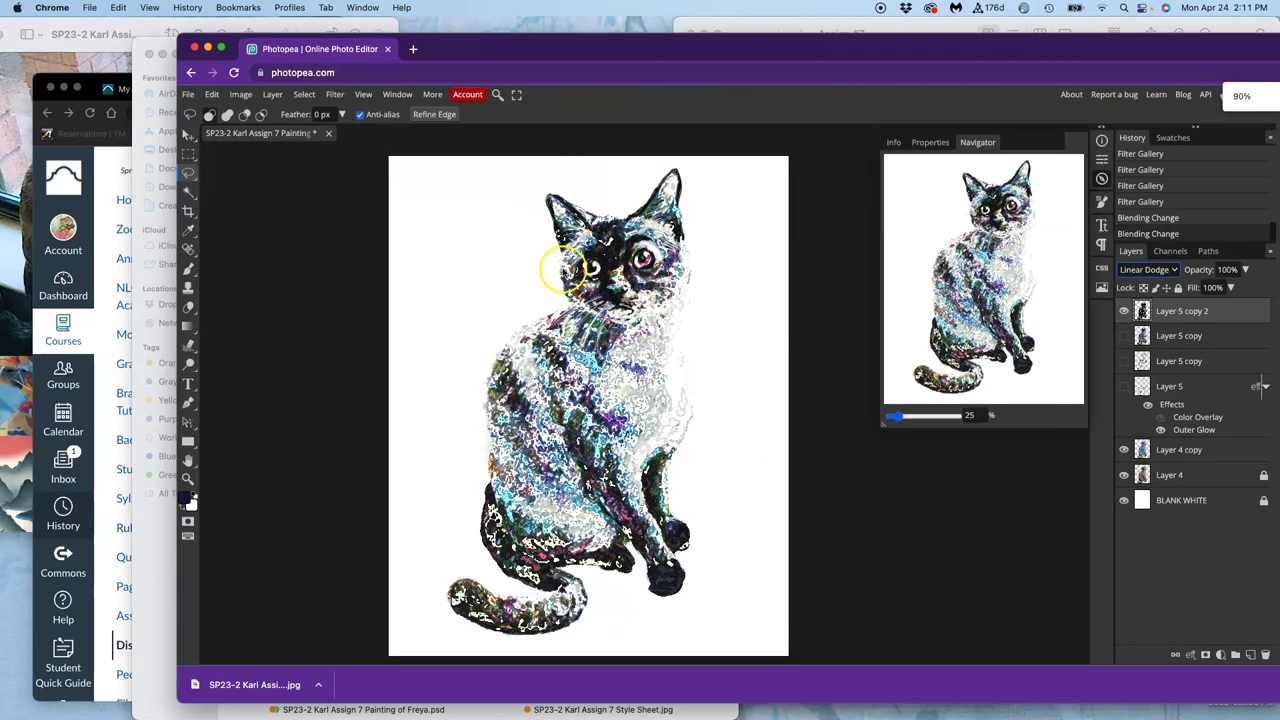
Deselect, keep Layer 5 copy hidden, show Layer 5 beneath, and save the painting
left_click(714, 302)
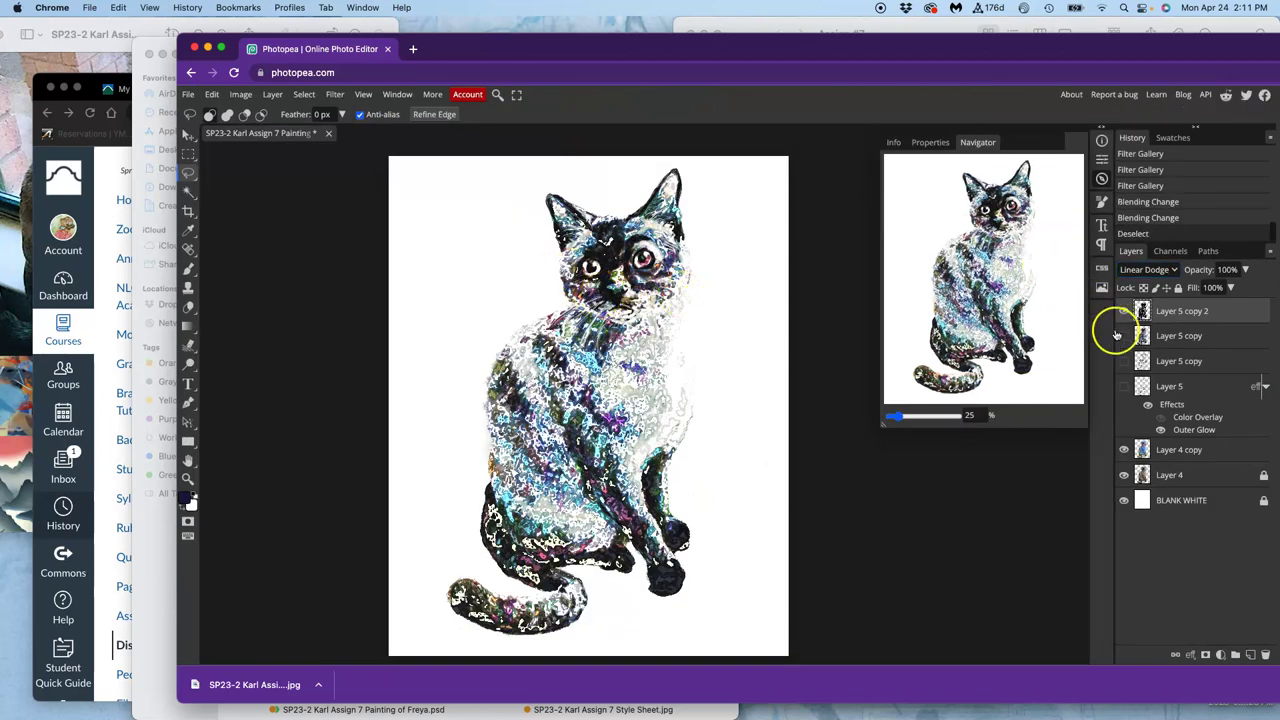
left_click(1124, 365)
left_click(1124, 365)
left_click(1125, 389)
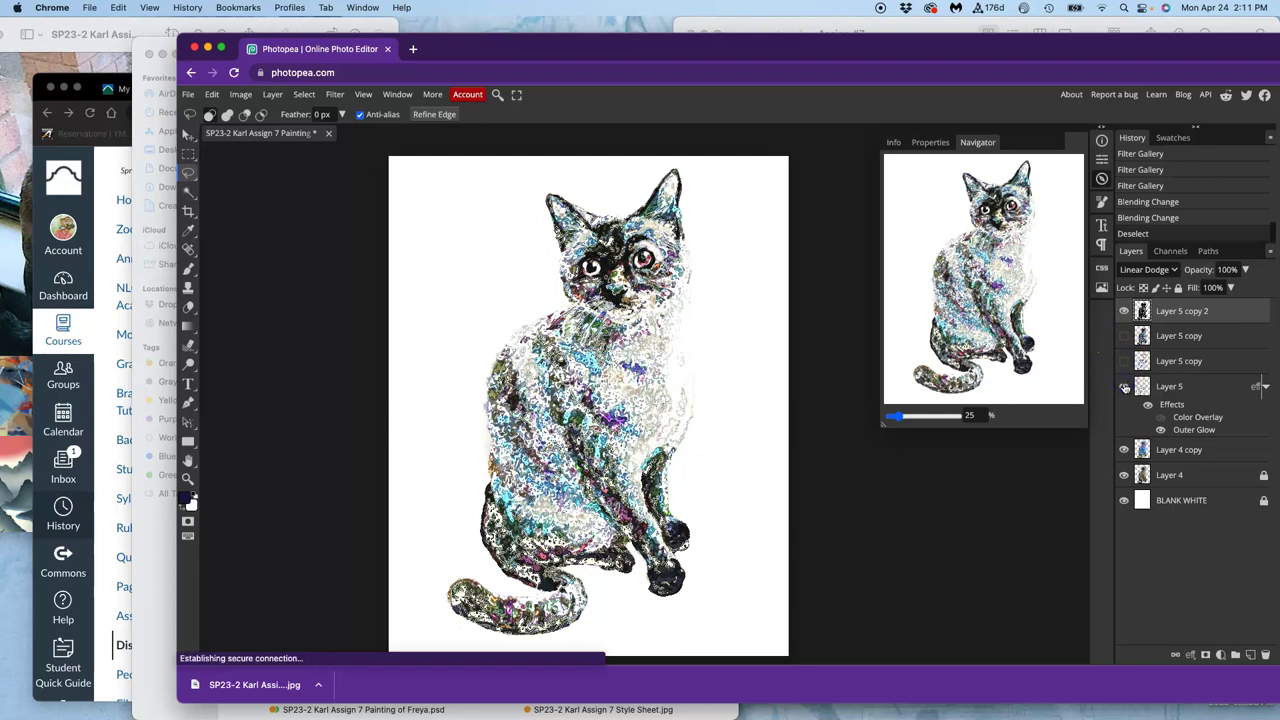
scroll(749, 400, "up", 5)
scroll(749, 400, "up", 10)
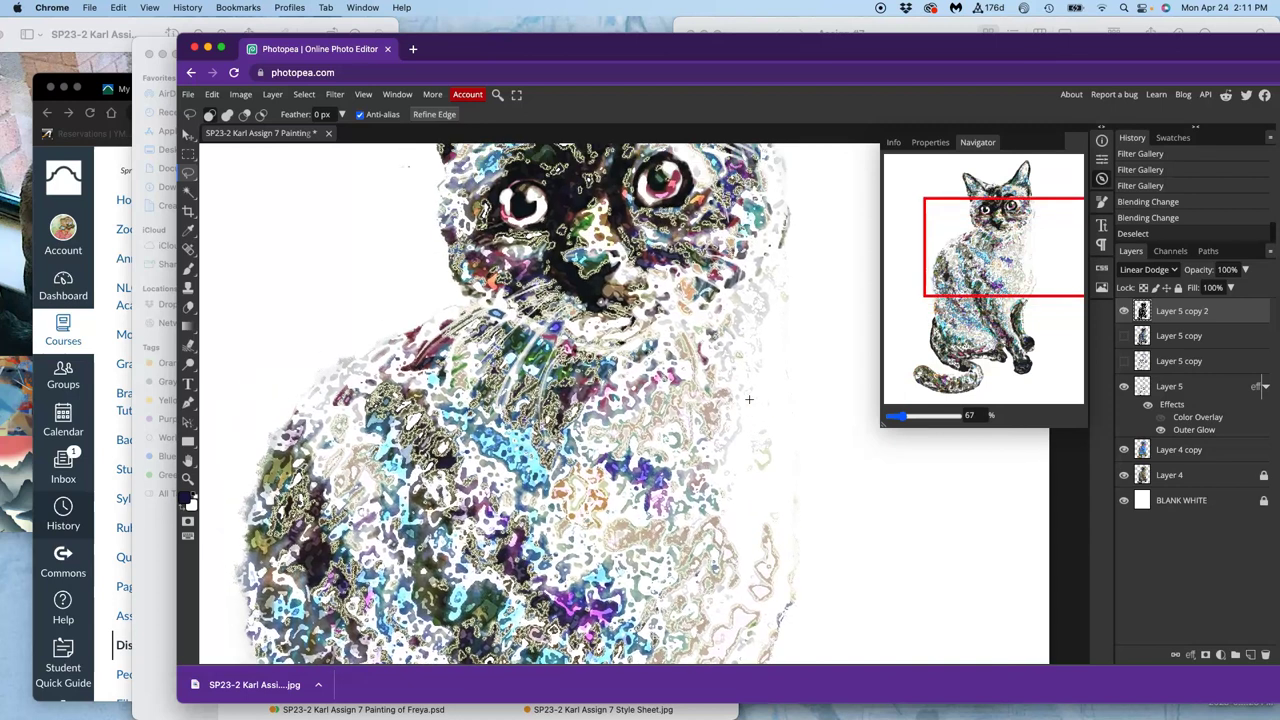
scroll(749, 399, "down", 8)
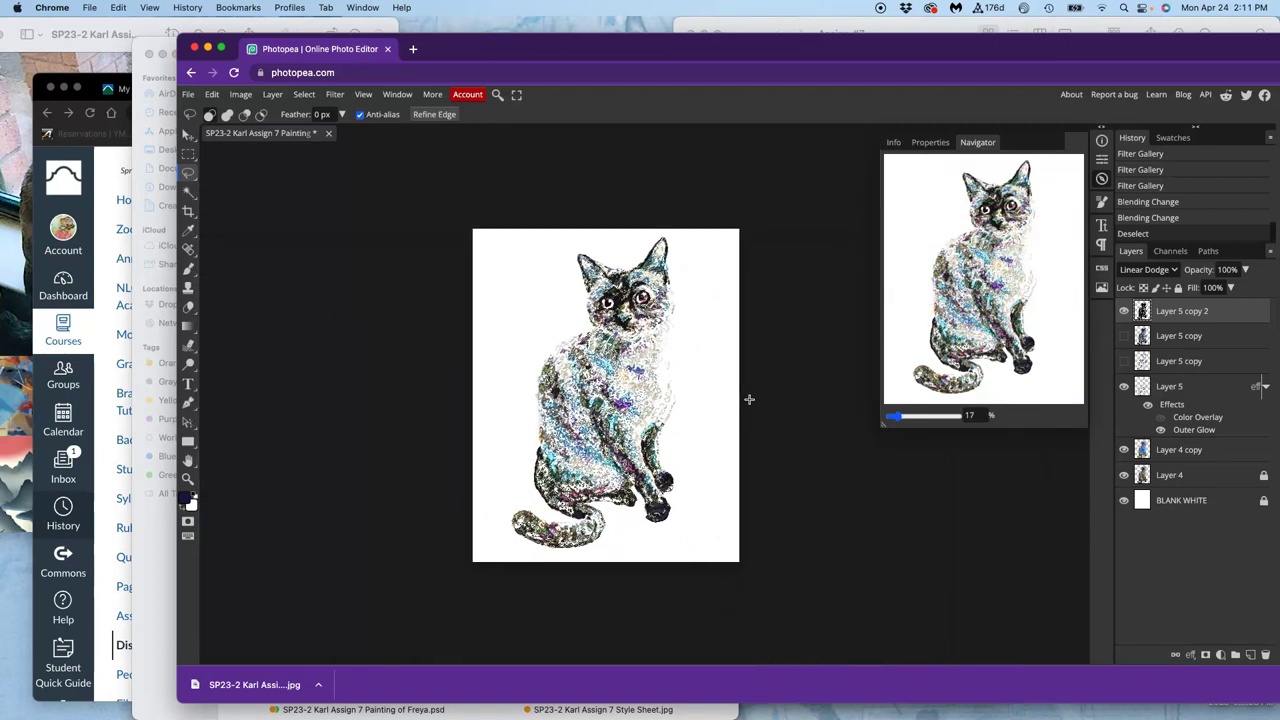
left_click(545, 242)
scroll(605, 281, "right", 3)
key("super+s")
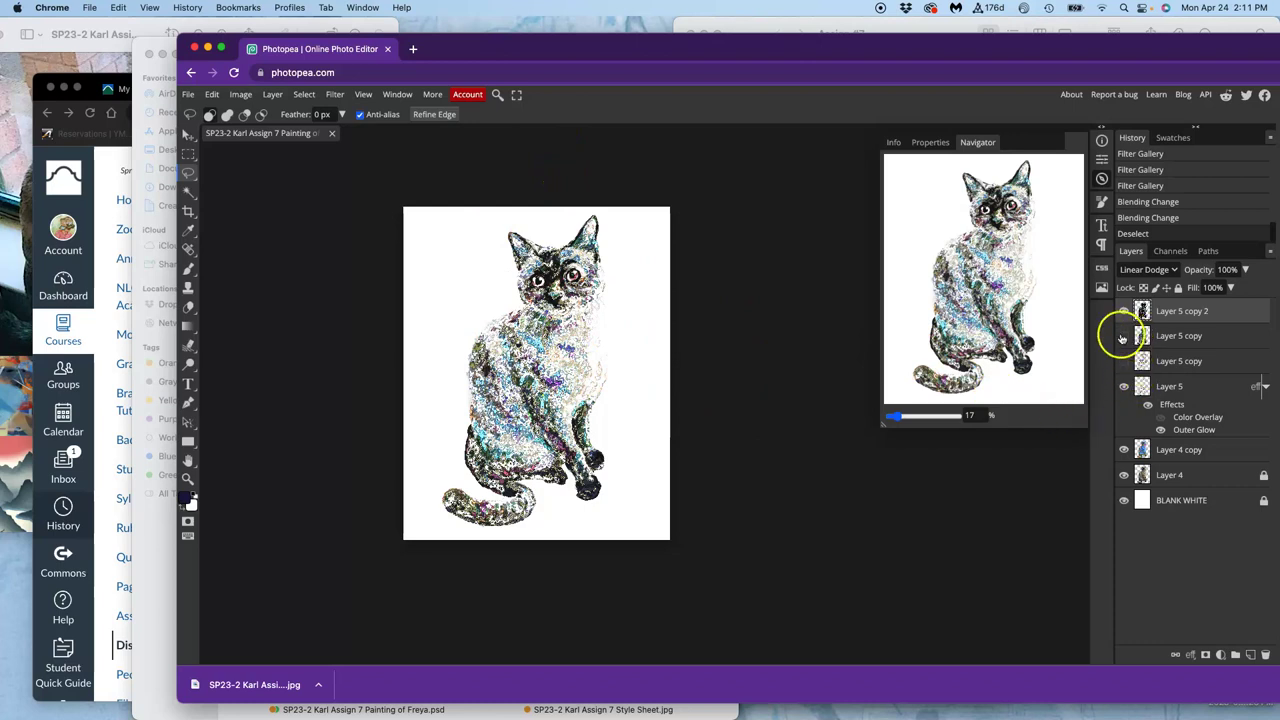
Show and select Layer 5 copy, then invert the cat layer's colours
left_click(1124, 336)
left_click(1172, 336)
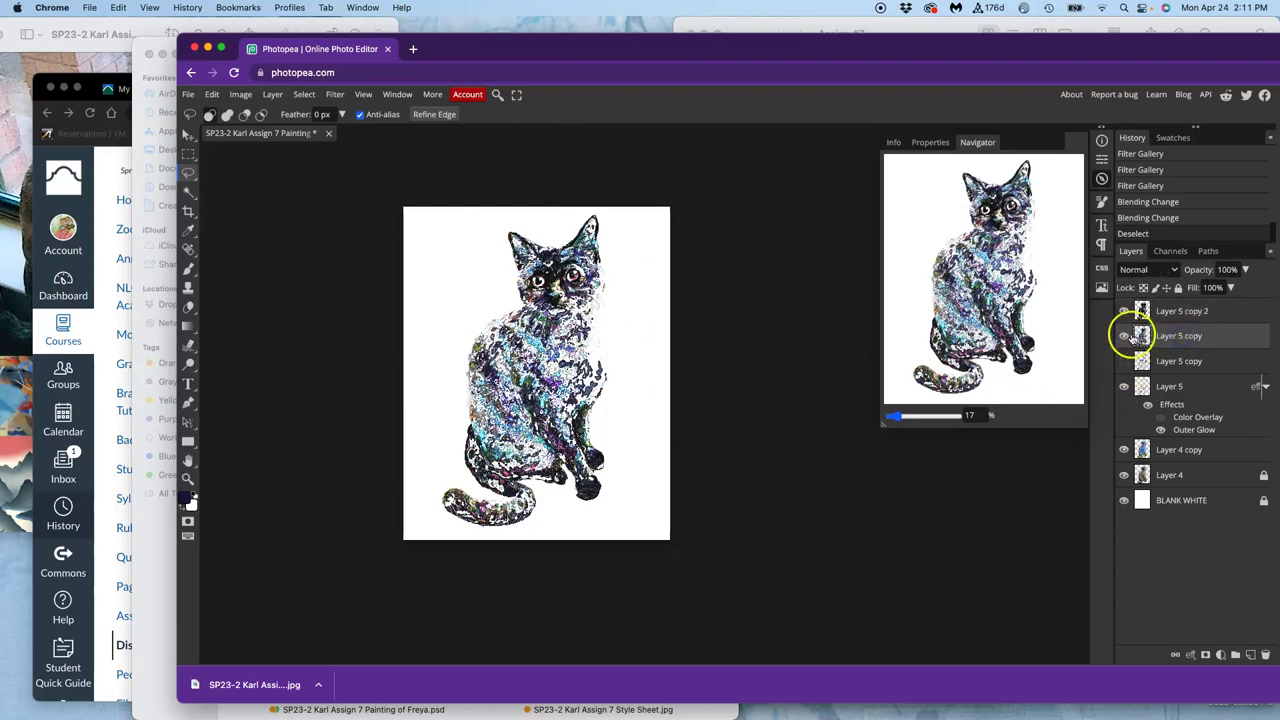
left_click(891, 215)
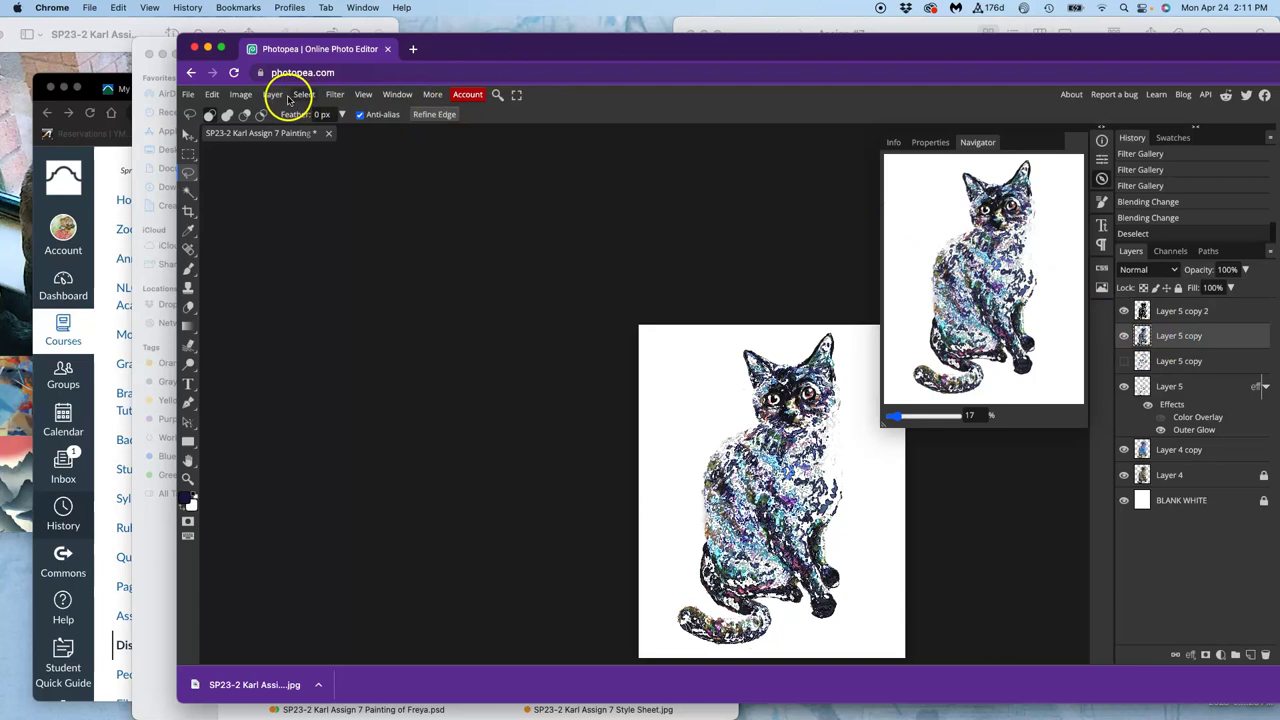
left_click(245, 95)
mouse_move(286, 134)
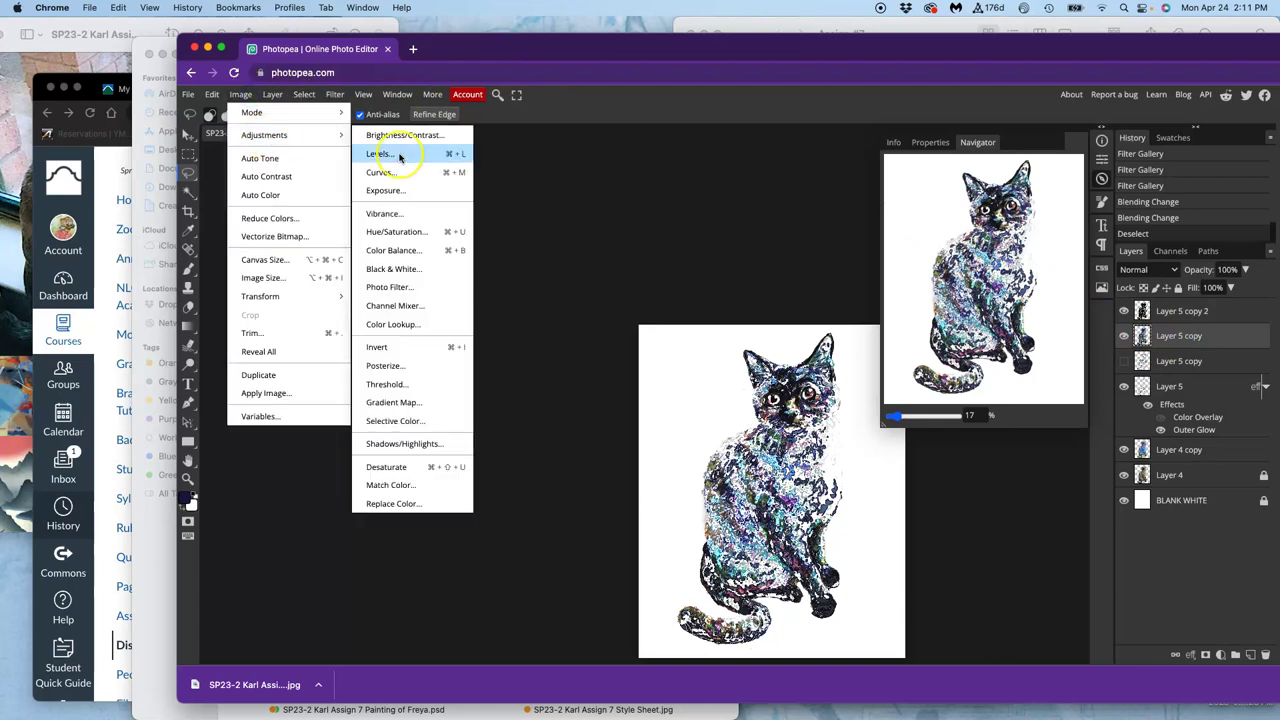
left_click(419, 348)
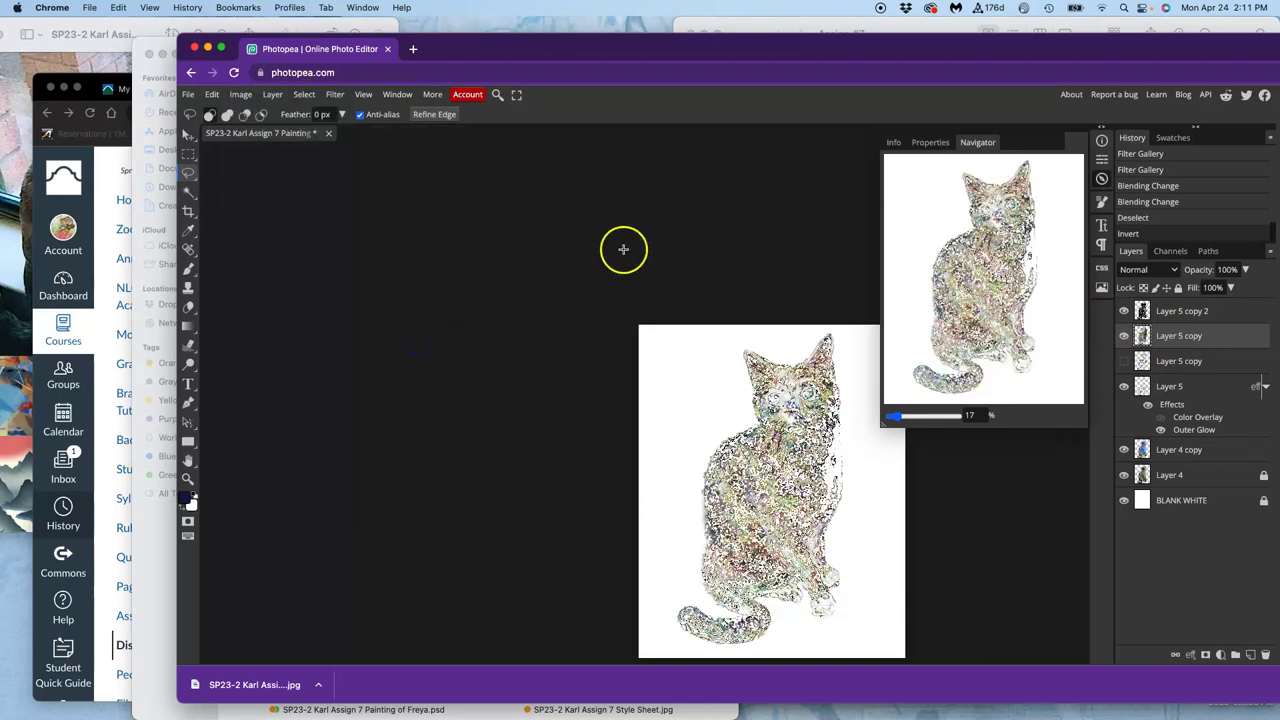
left_click_drag(840, 38, 718, 22)
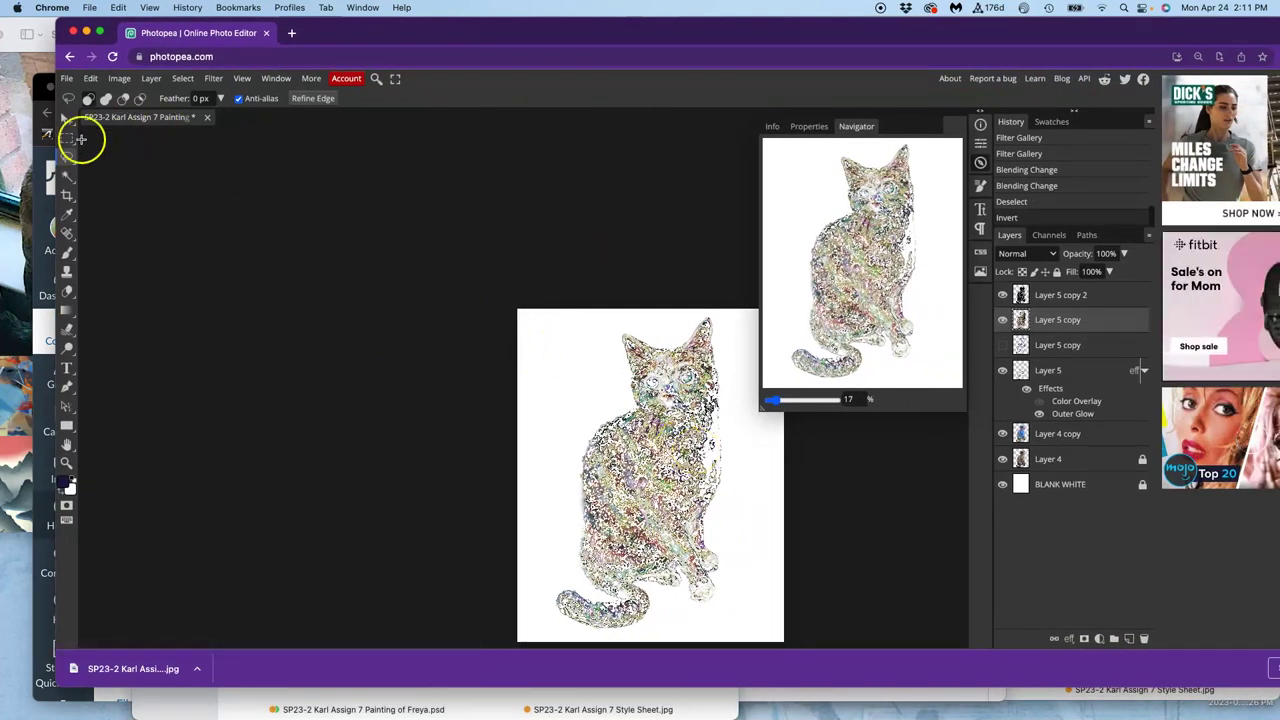
Undo the inversion, duplicate the layer, and merge the duplicate down into Layer 5 copy 2
left_click(67, 119)
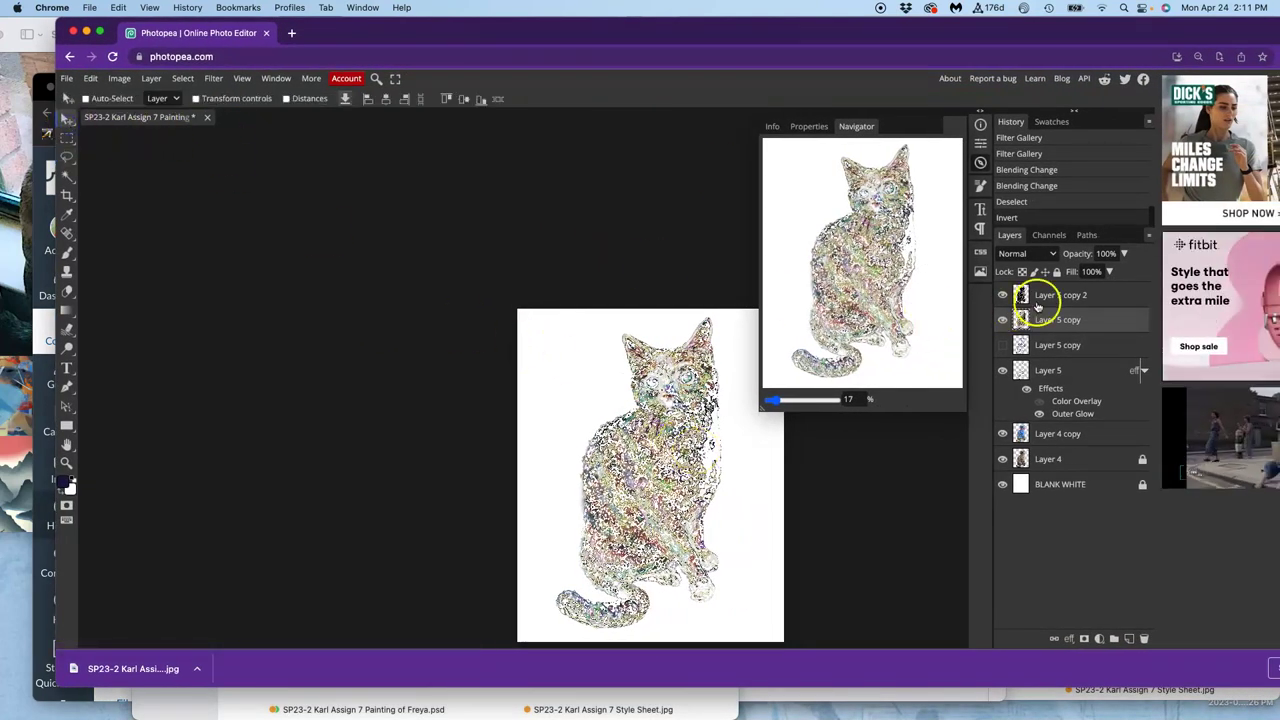
key("super+z")
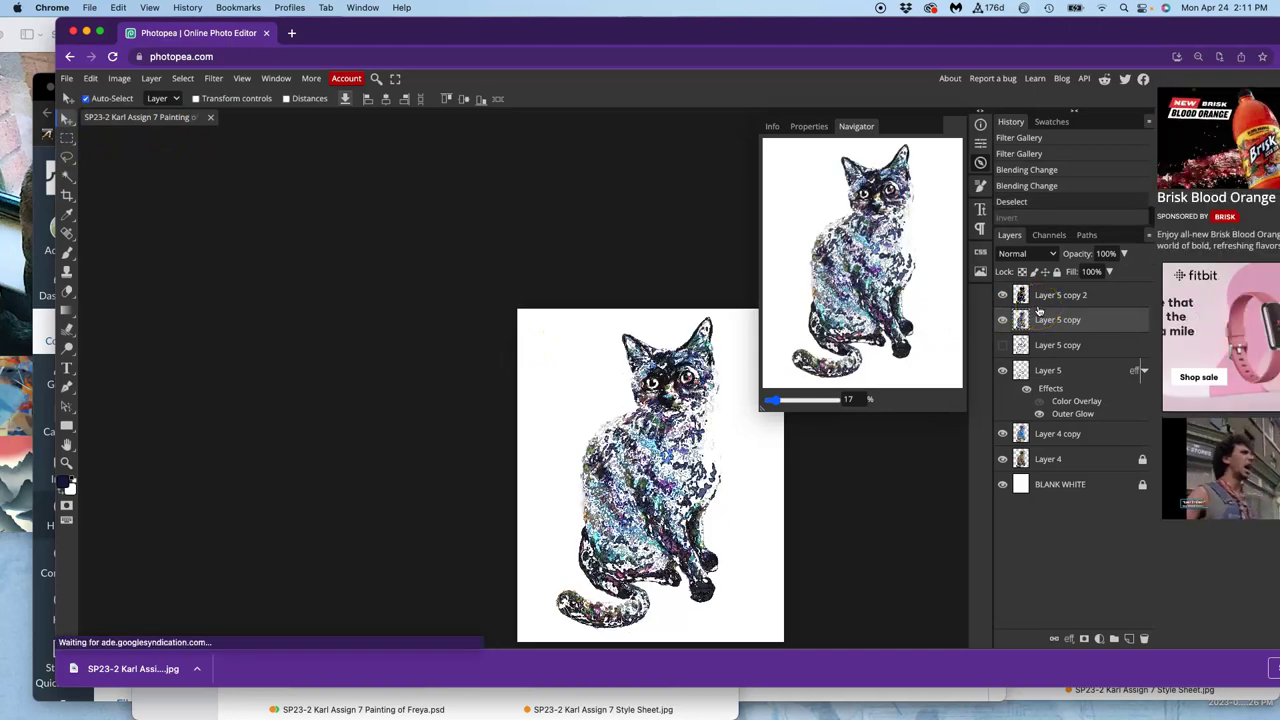
key("super+j")
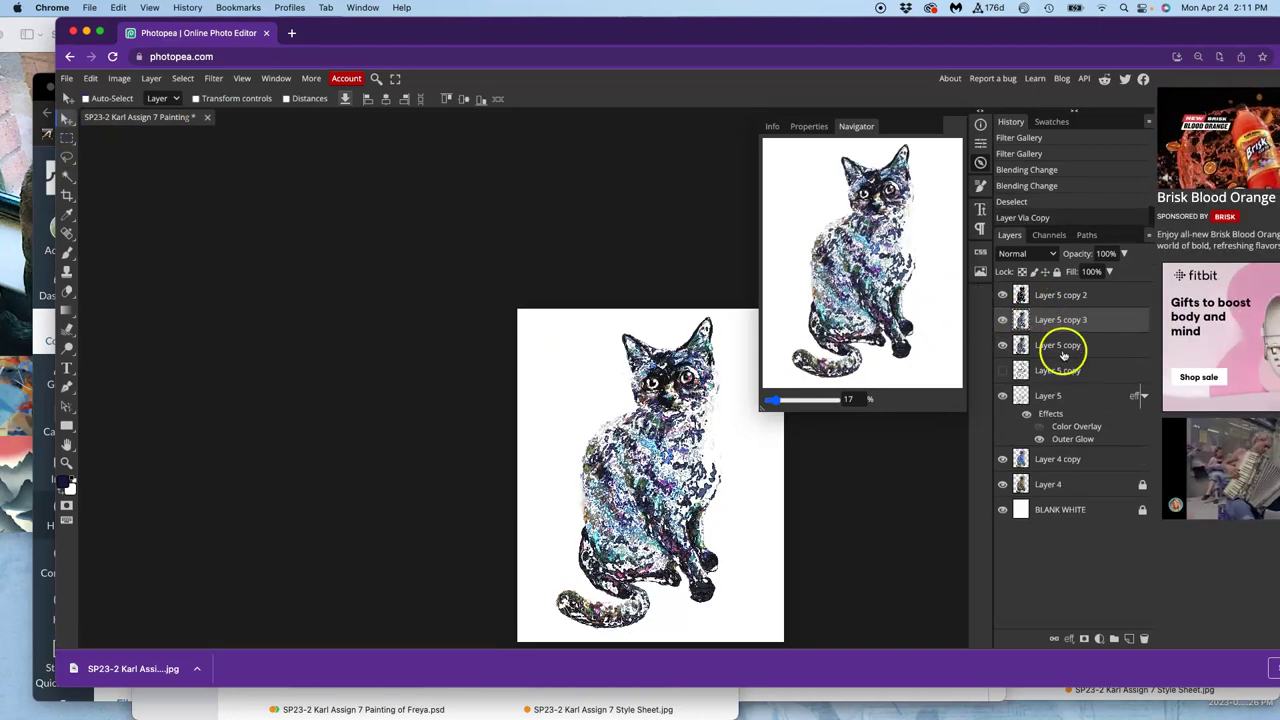
left_click(1062, 348)
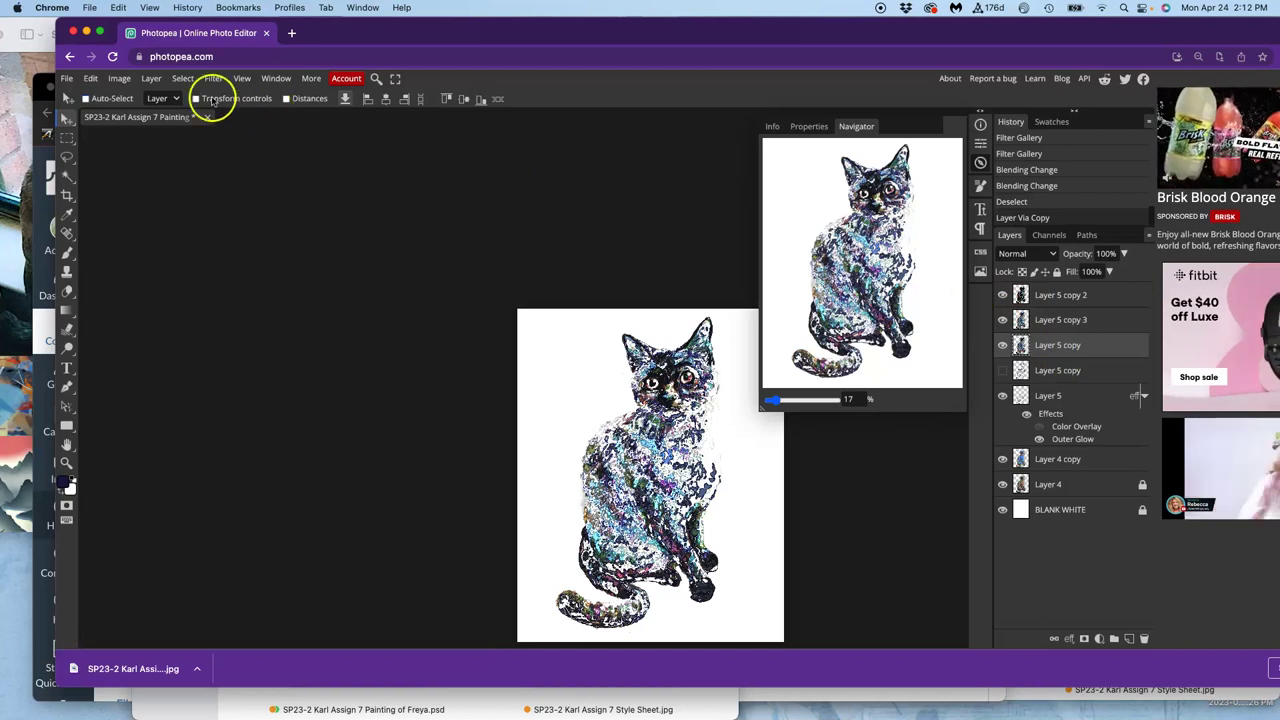
left_click(1048, 321)
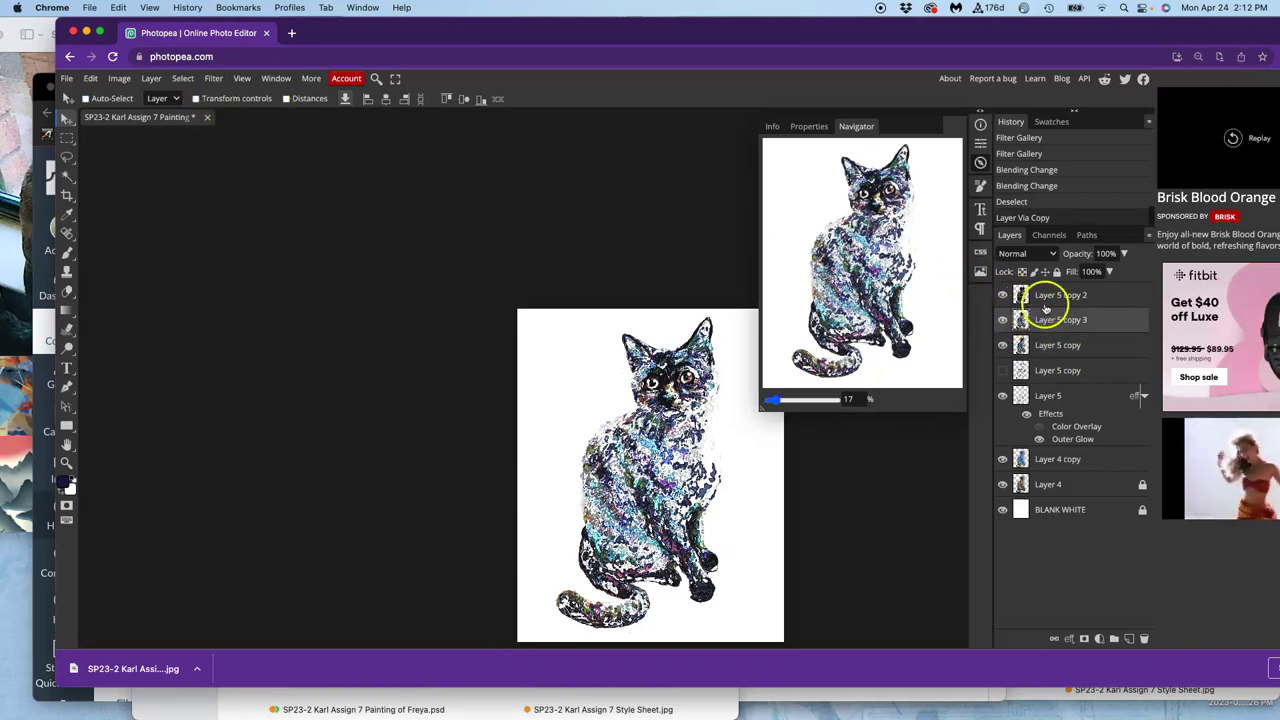
left_click(1048, 300)
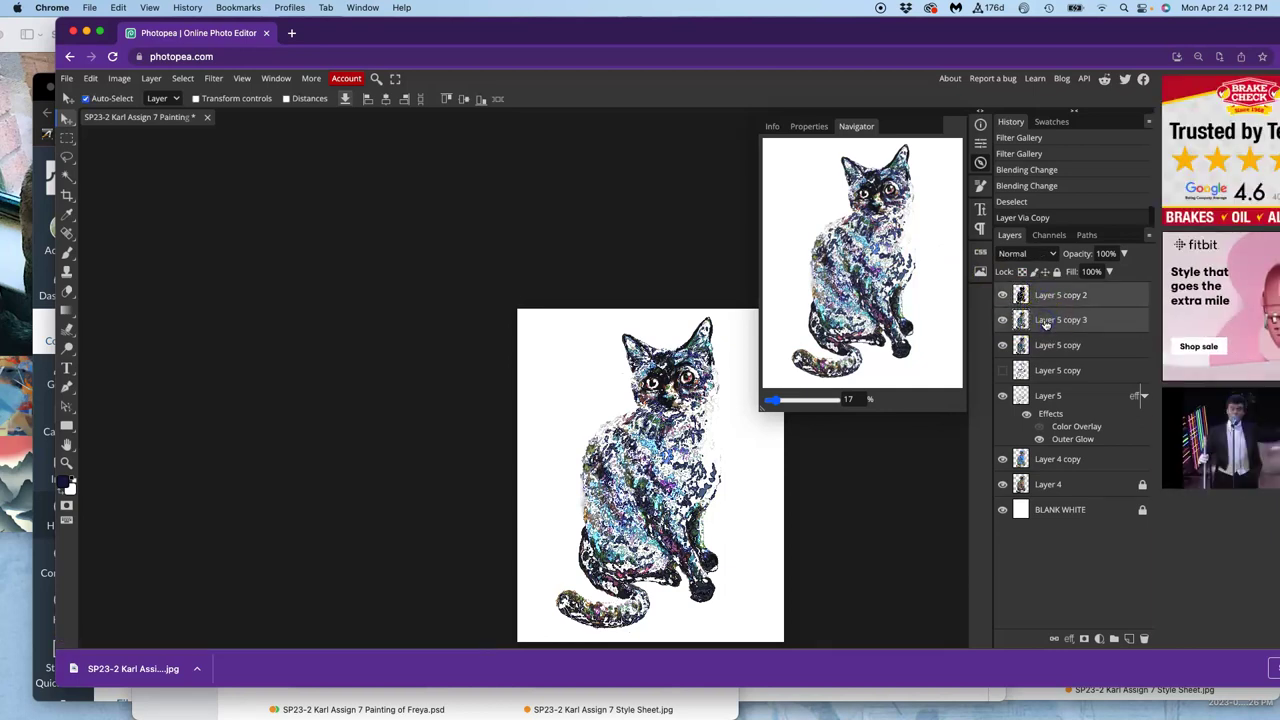
key("super+e")
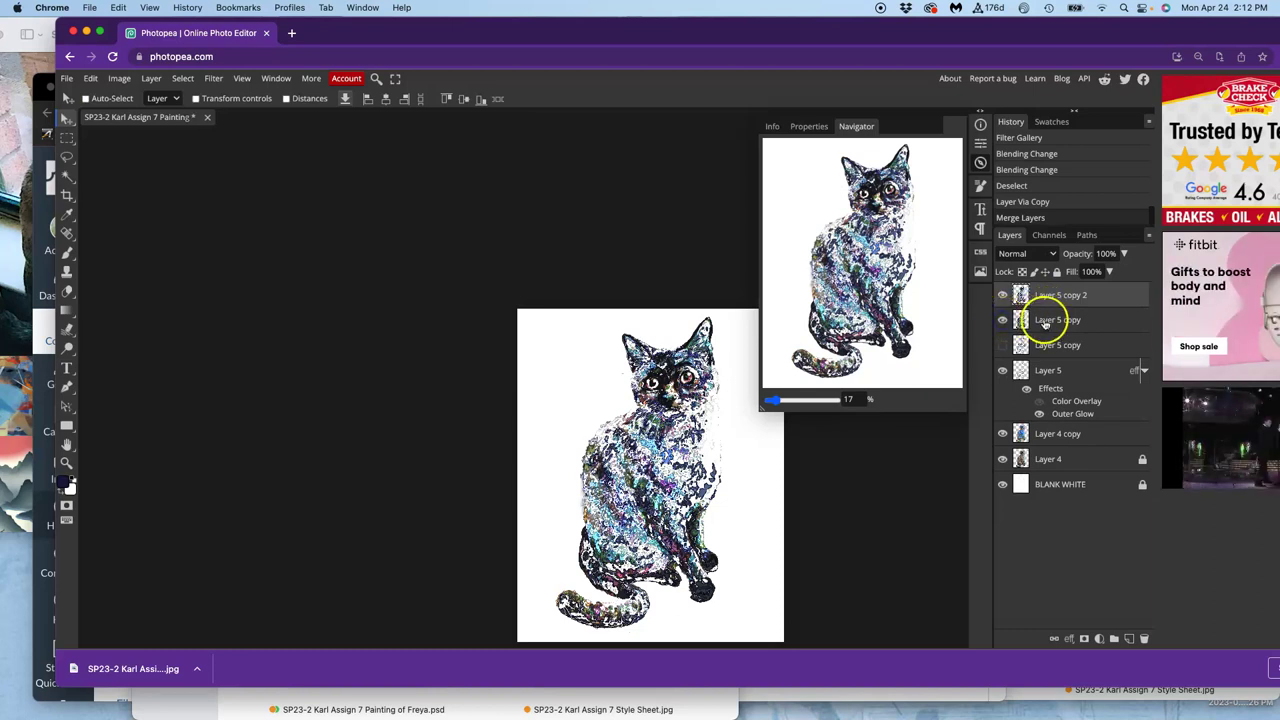
Select Layer 5 copy and invert its colours with Image > Adjustments > Invert
left_click(1044, 321)
left_click(1048, 300)
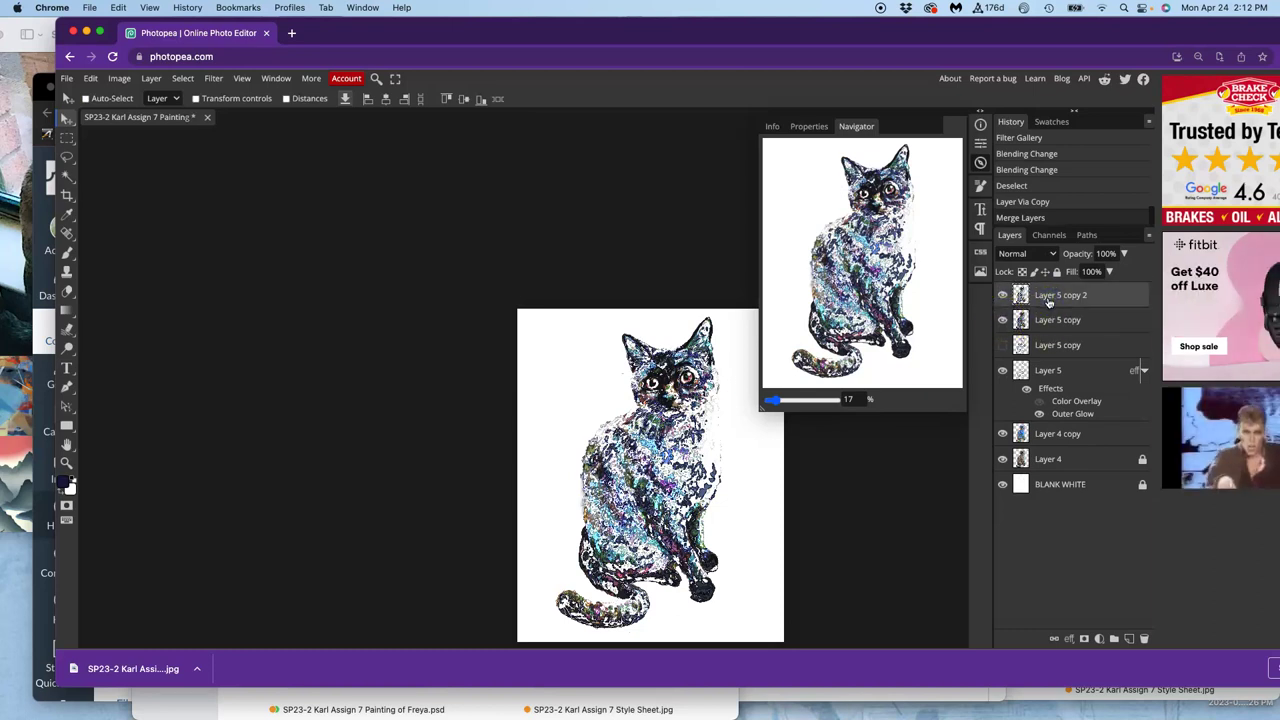
left_click(1050, 320)
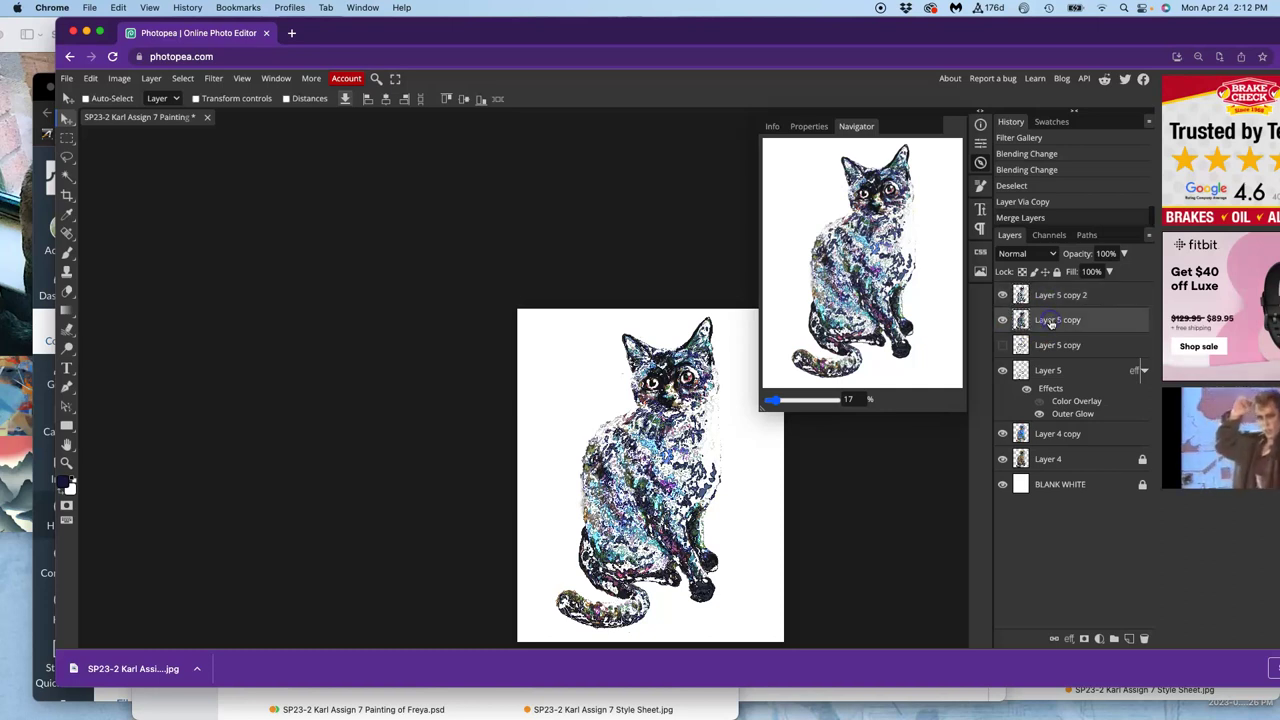
left_click(121, 79)
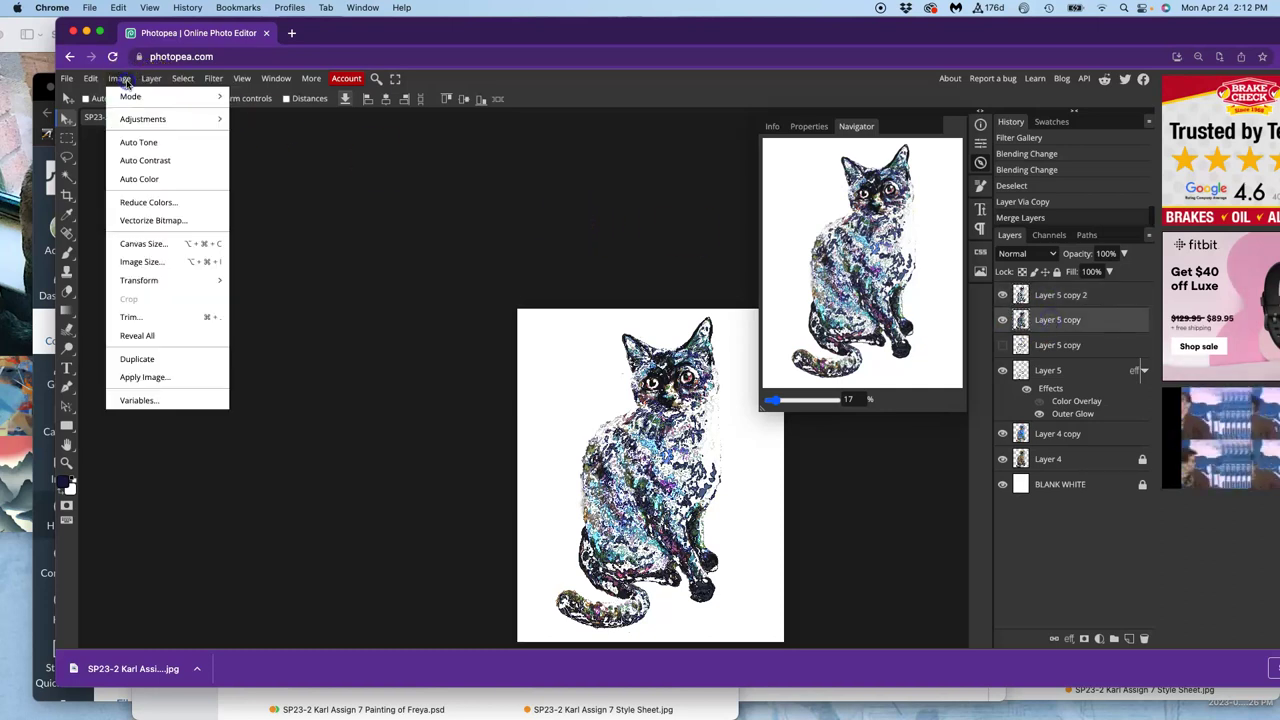
mouse_move(150, 119)
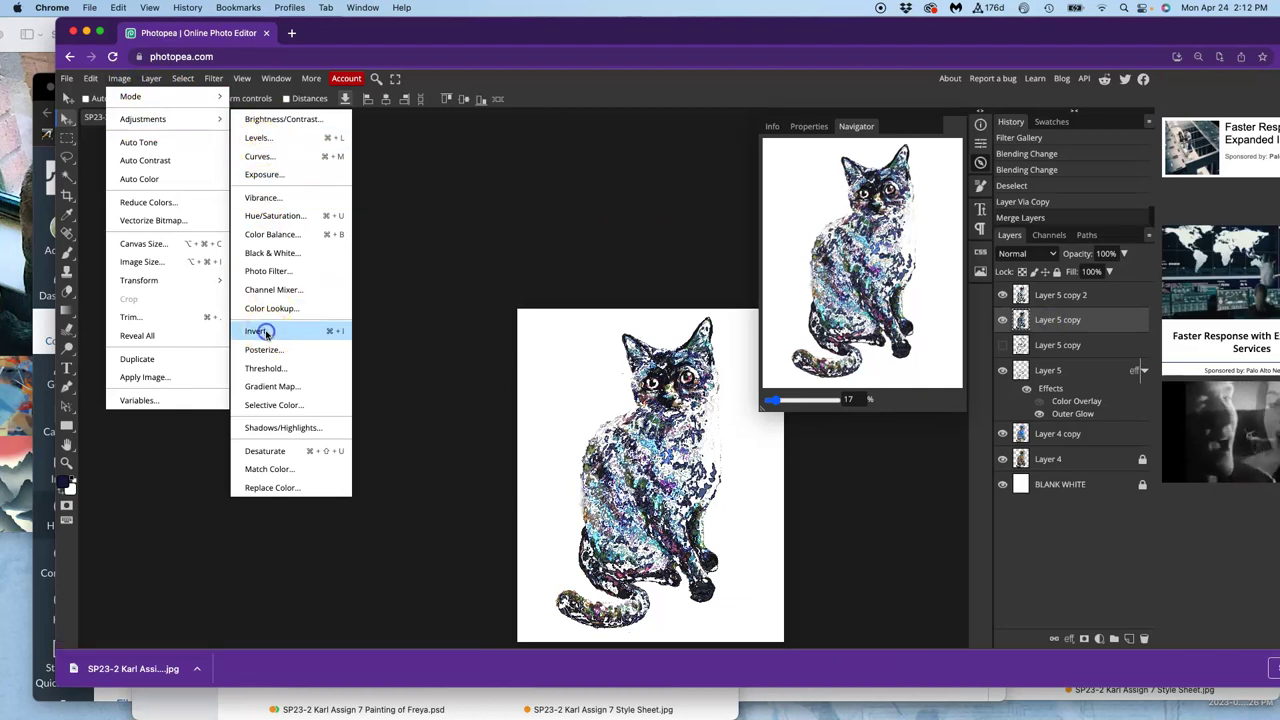
left_click(258, 331)
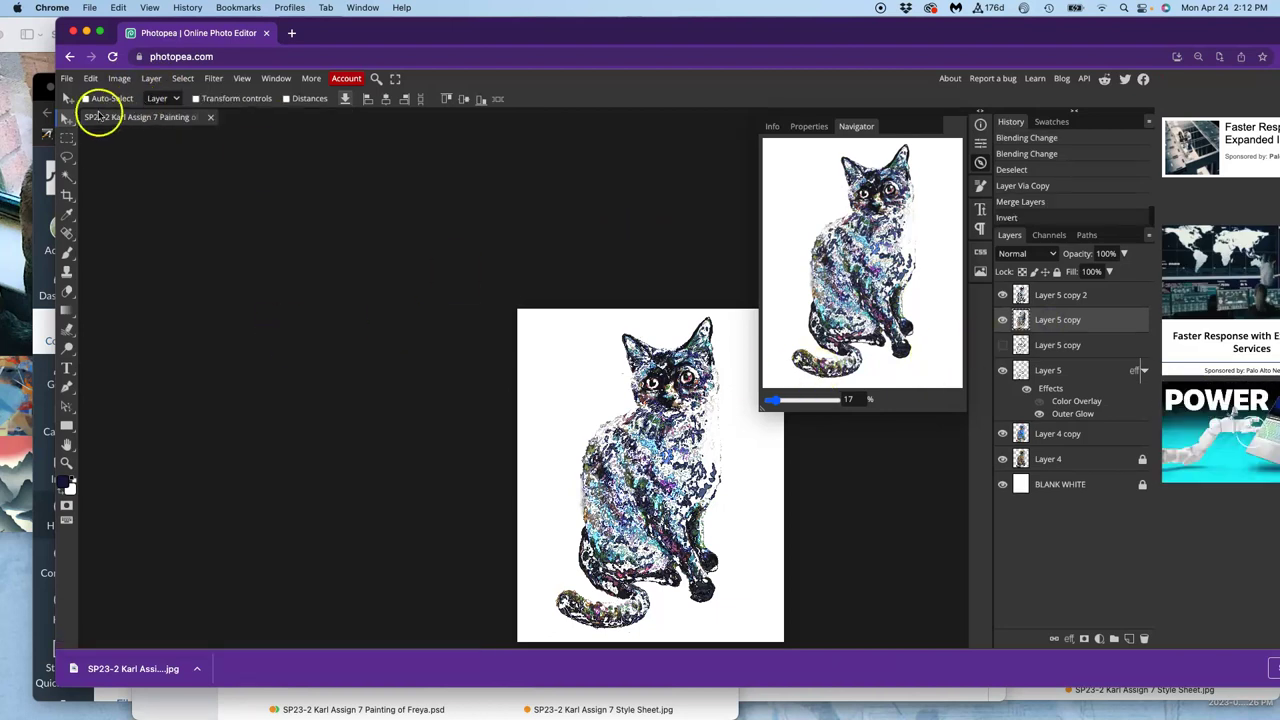
Nudge the cat layer's position and zoom in on the cat to 33%
mouse_move(690, 428)
left_mouse_down()
mouse_move(665, 403)
mouse_move(622, 410)
mouse_move(710, 432)
mouse_move(688, 452)
left_mouse_up()
key("super+equal")
scroll(688, 452, "right", 5)
scroll(688, 452, "down", 3)
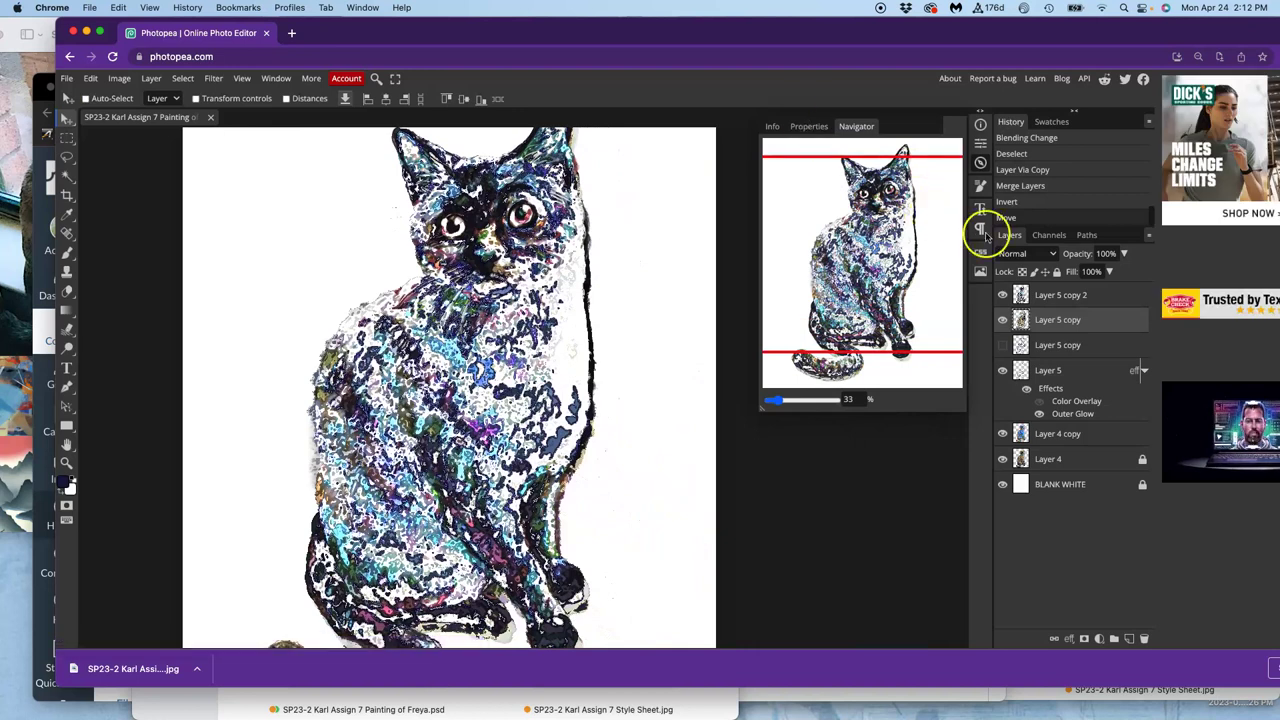
Duplicate Layer 5 copy 2, hide it, and delete Magic Wand-selected chest areas from the new copy
left_click(1058, 297)
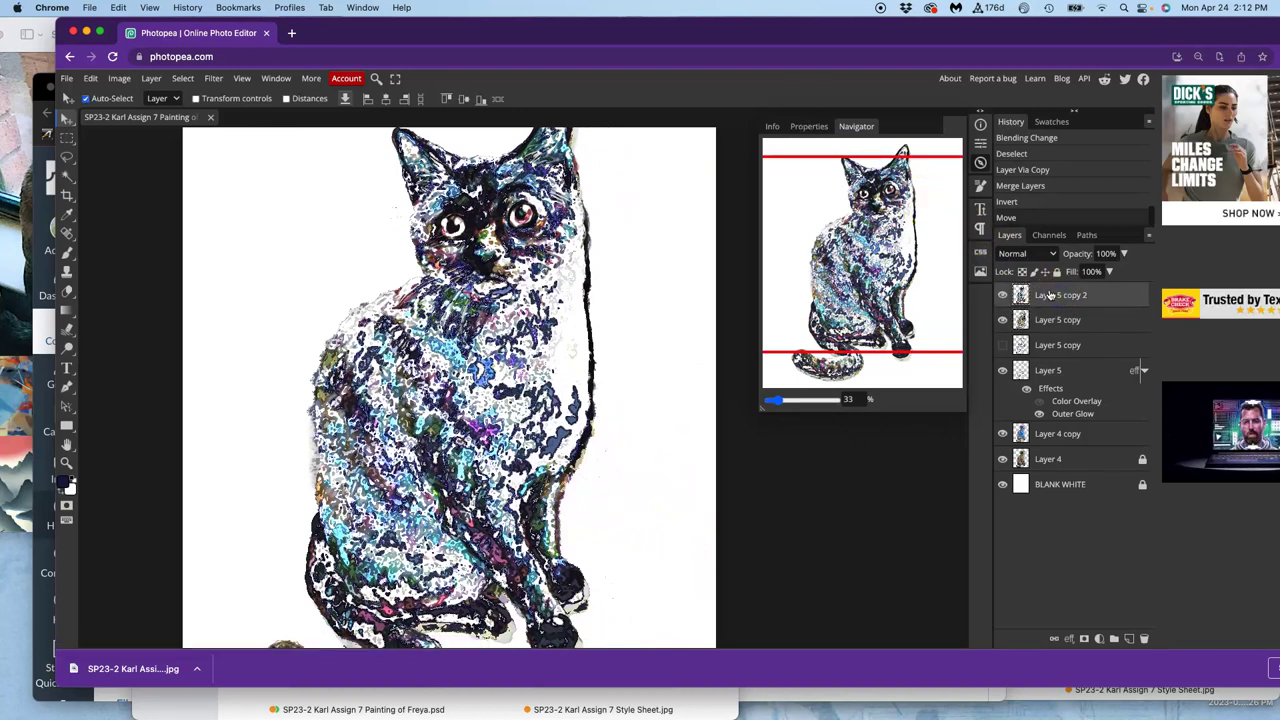
key("super+j")
left_click(1002, 320)
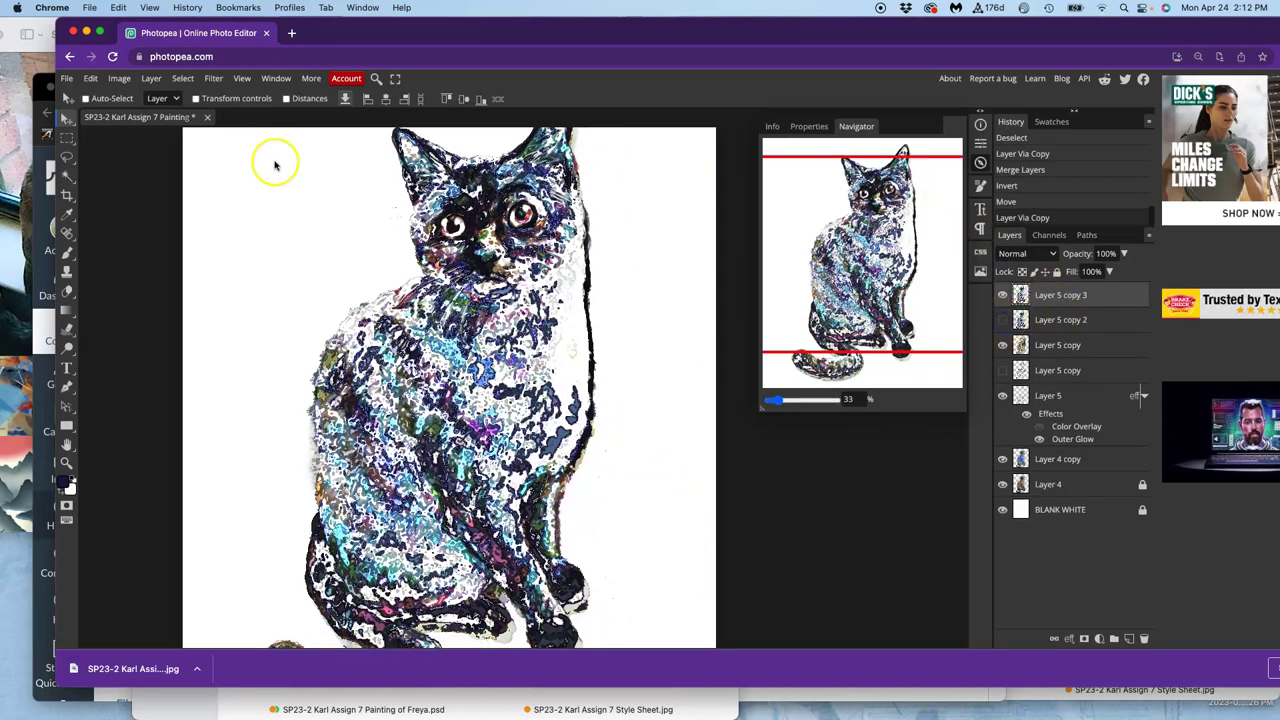
left_click(67, 178)
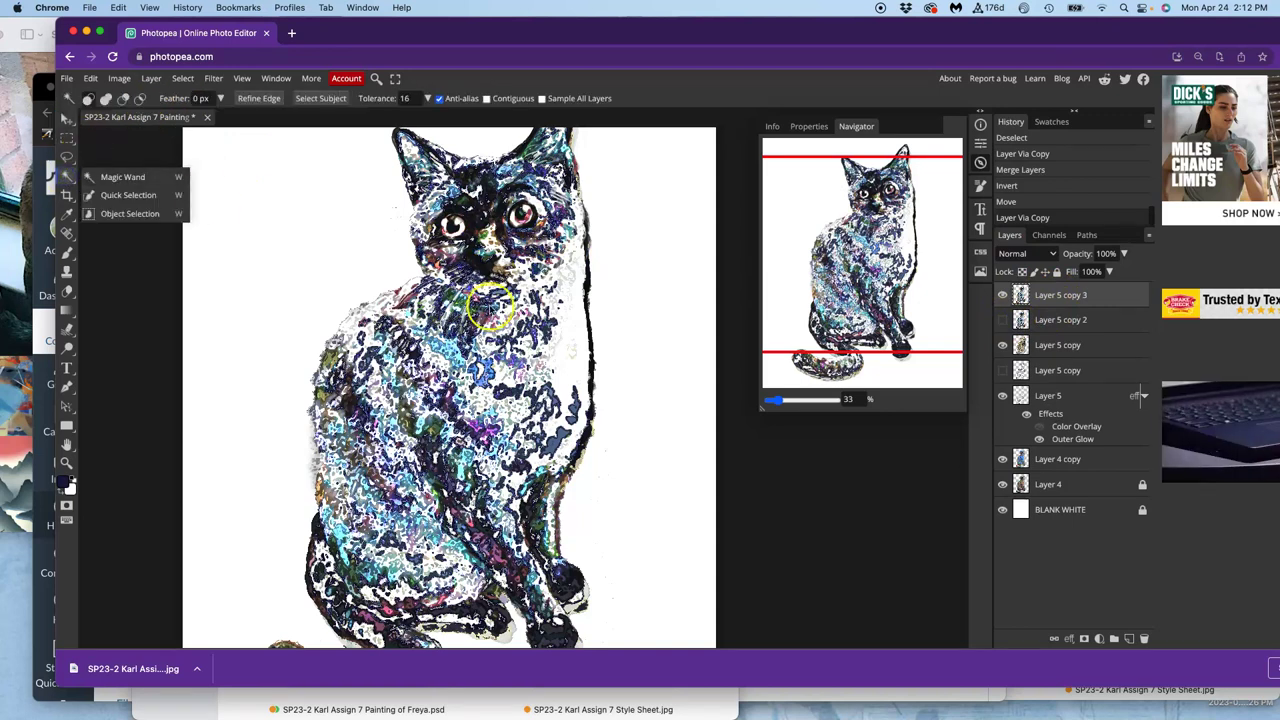
left_click(470, 372)
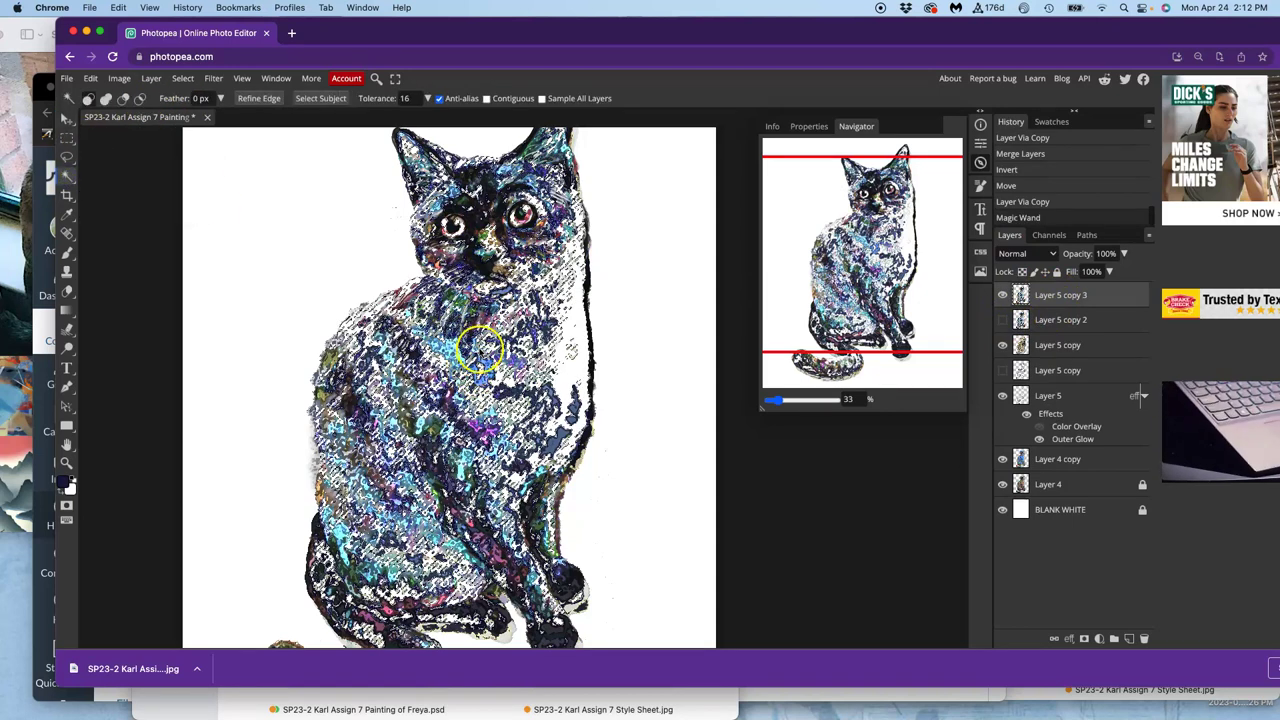
key("Delete")
key("super+d")
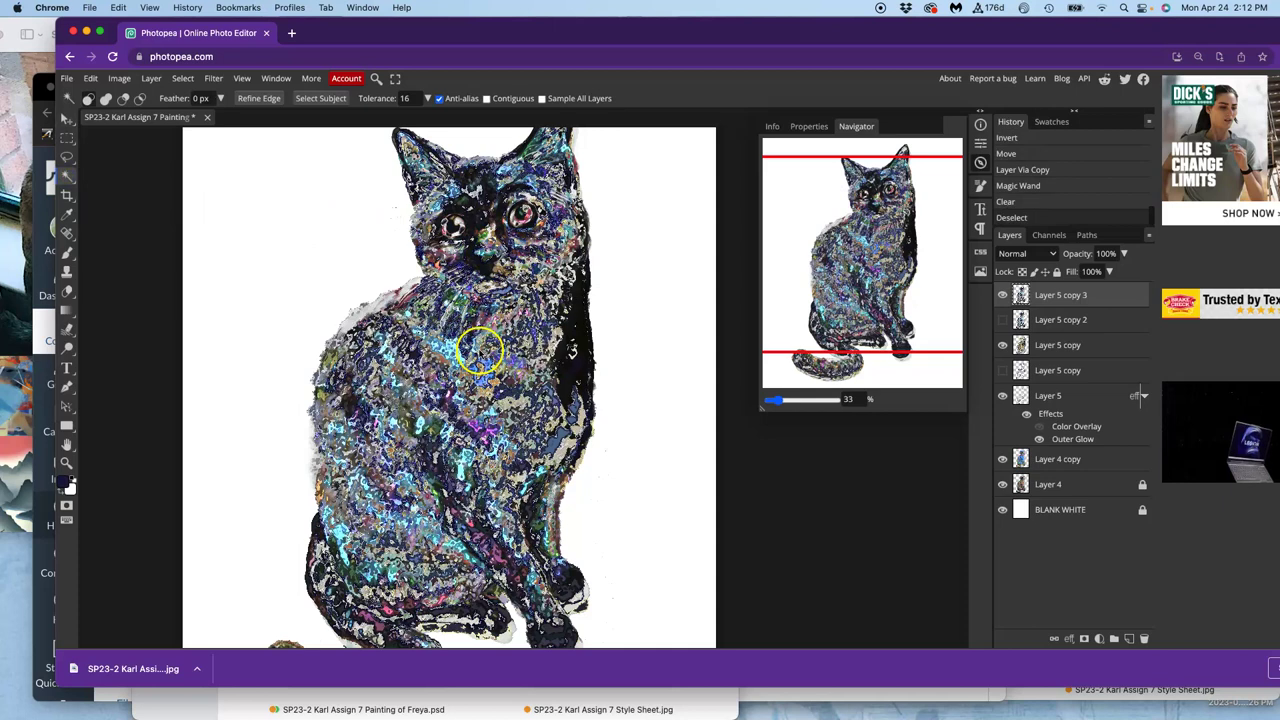
Show Layer 5 copy 2 again at 46% opacity
left_click(1002, 320)
left_click(1051, 322)
left_click(1124, 254)
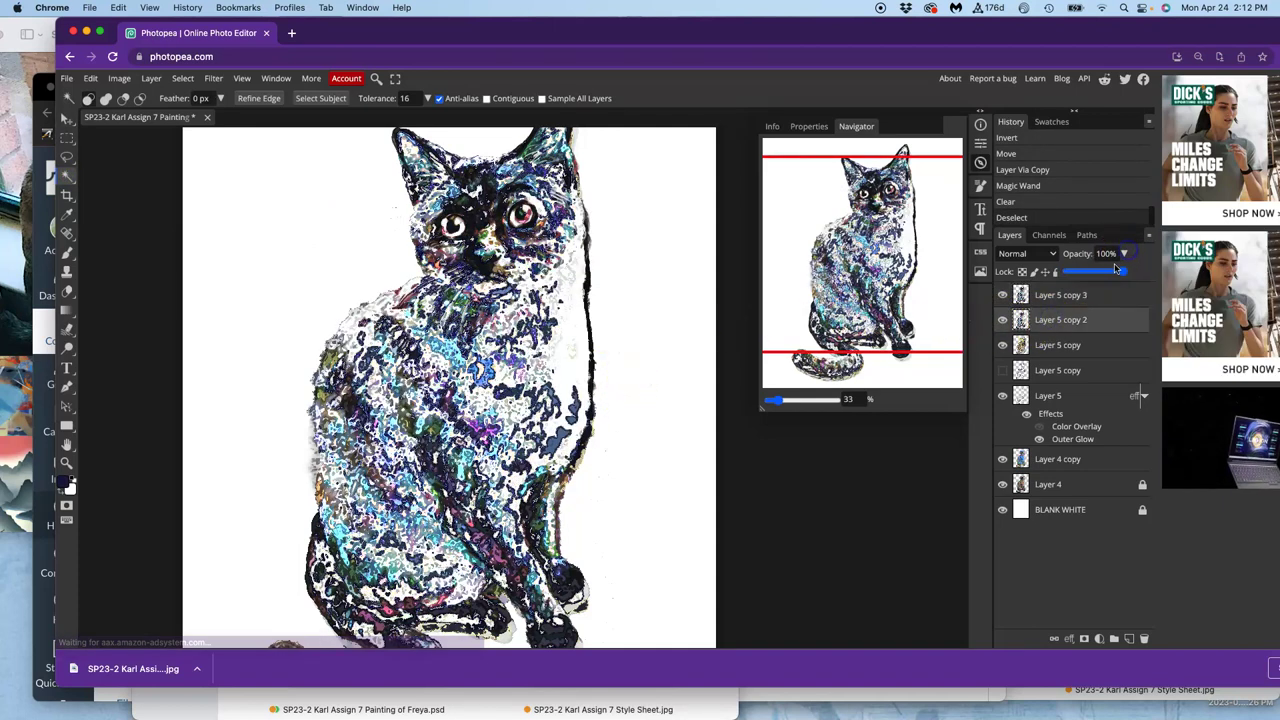
left_click_drag(1124, 271, 1100, 318)
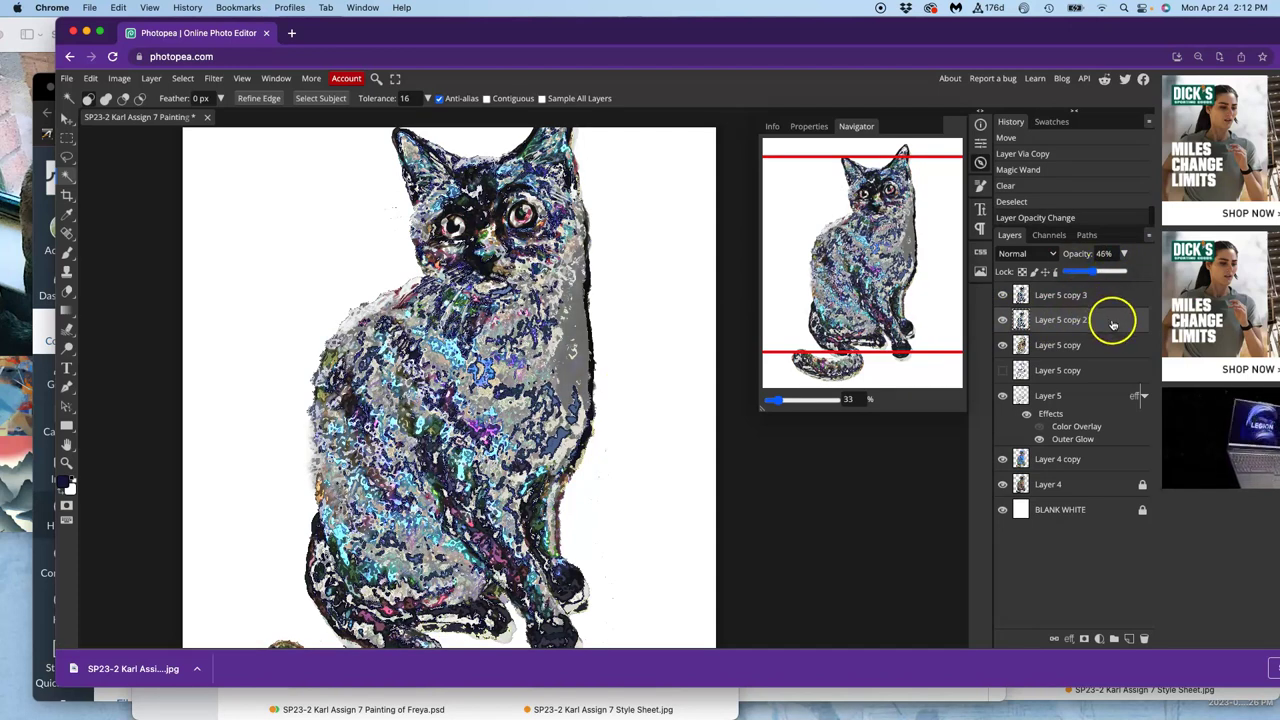
Turn on Gradient Overlay for Layer 5 copy 2, keeping the Normal gradient type
double_click(1113, 323)
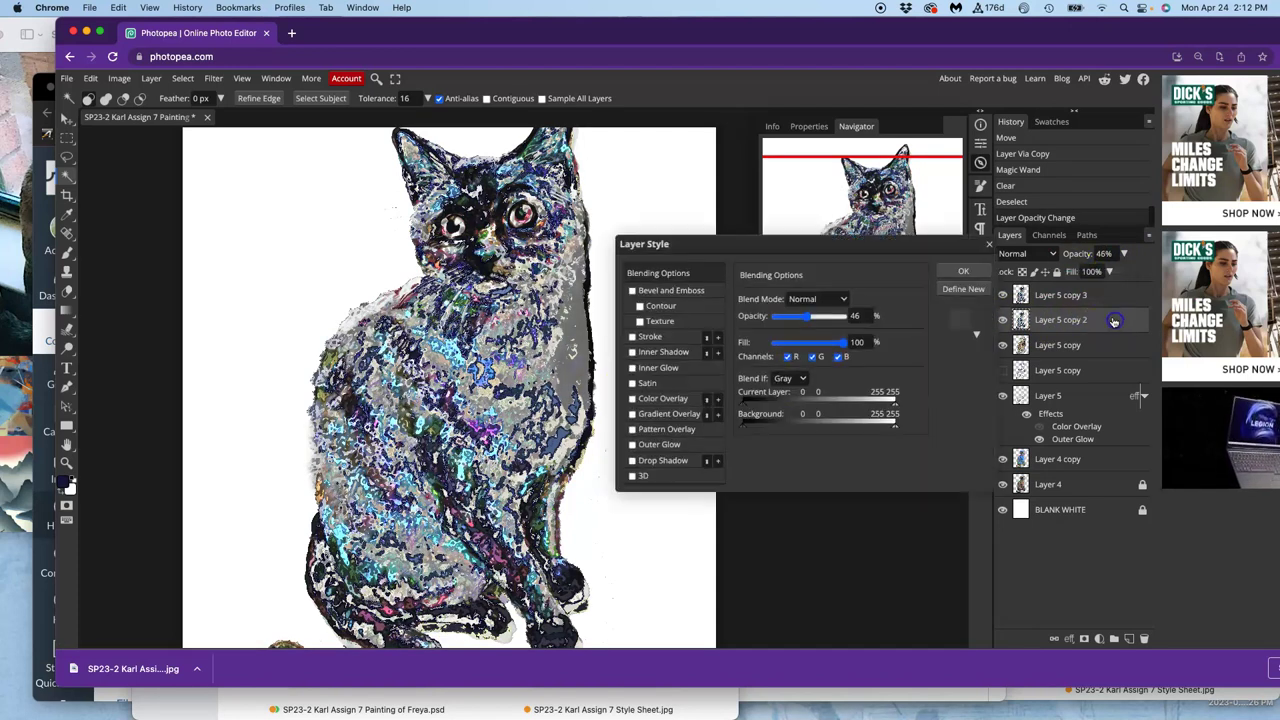
left_click(633, 415)
left_click(690, 410)
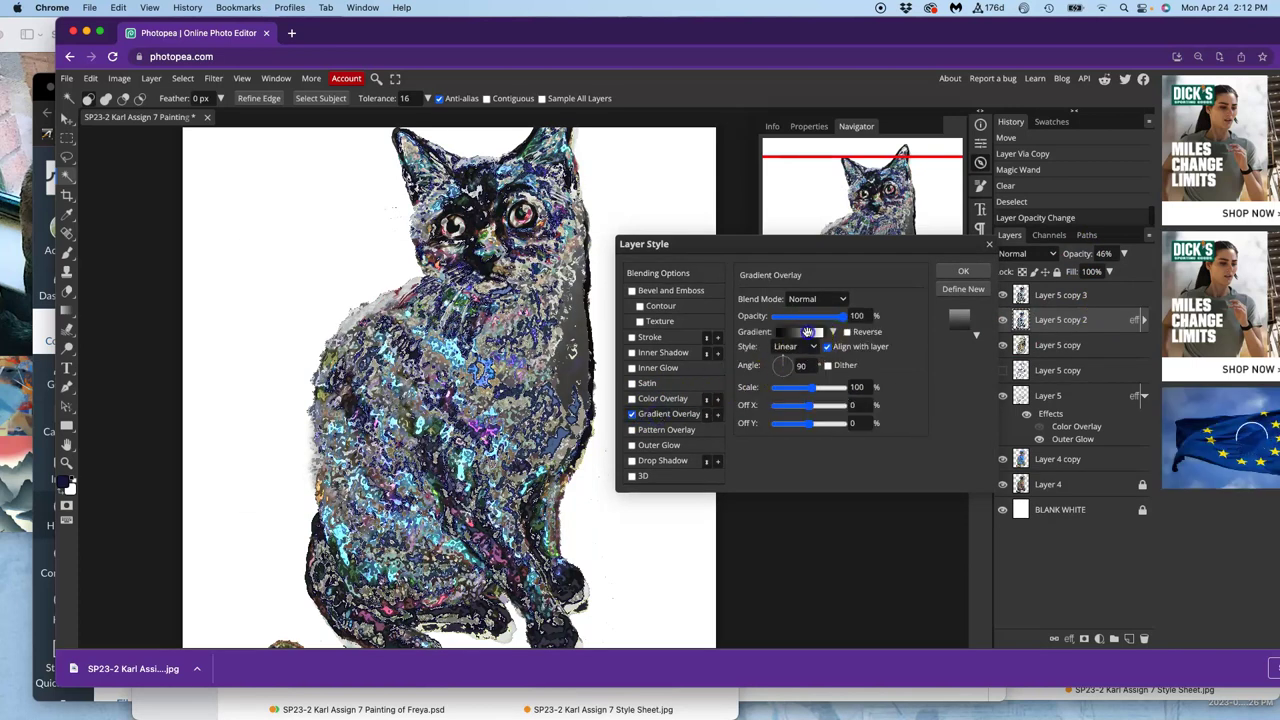
left_click(816, 333)
left_click(306, 285)
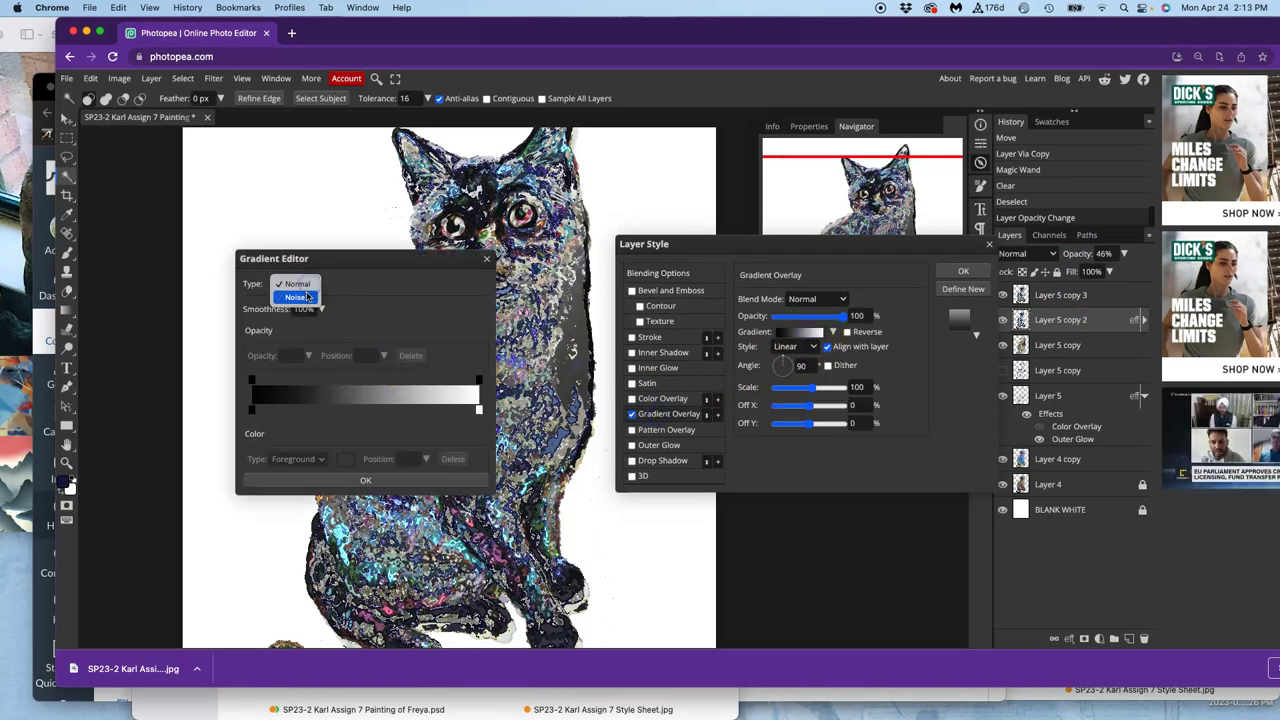
left_click(302, 284)
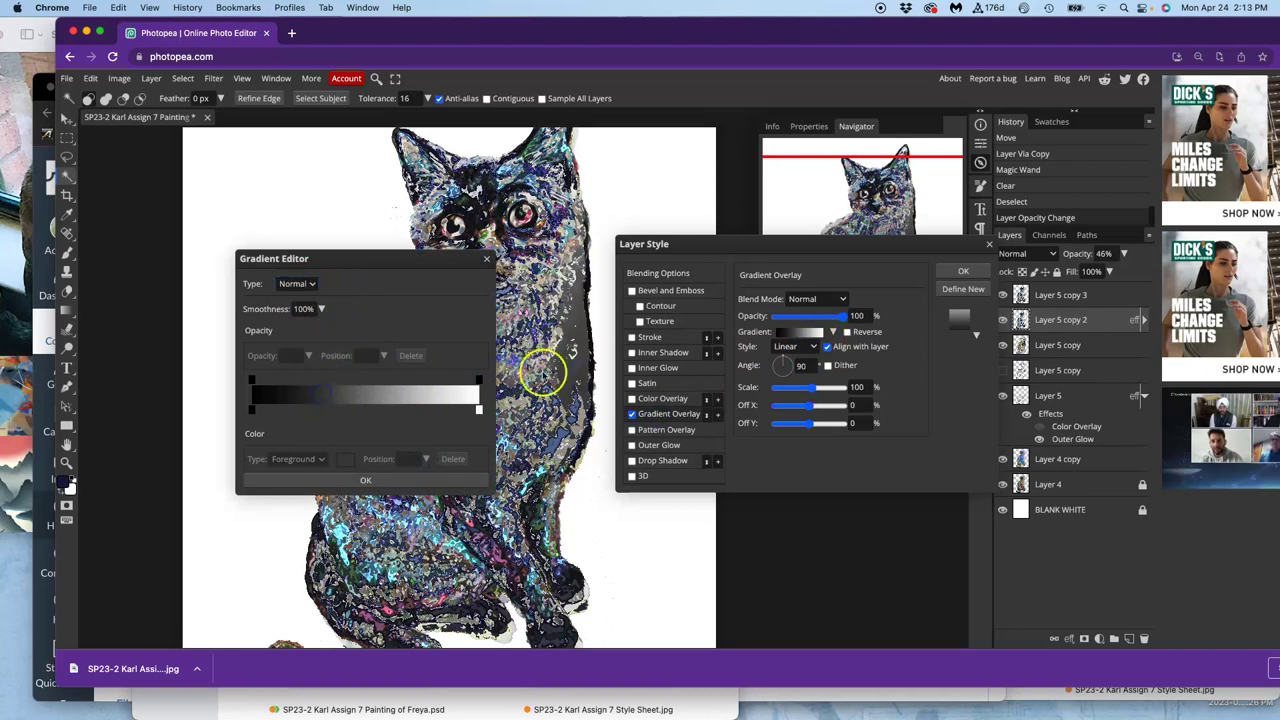
scroll(850, 330, "up", 3)
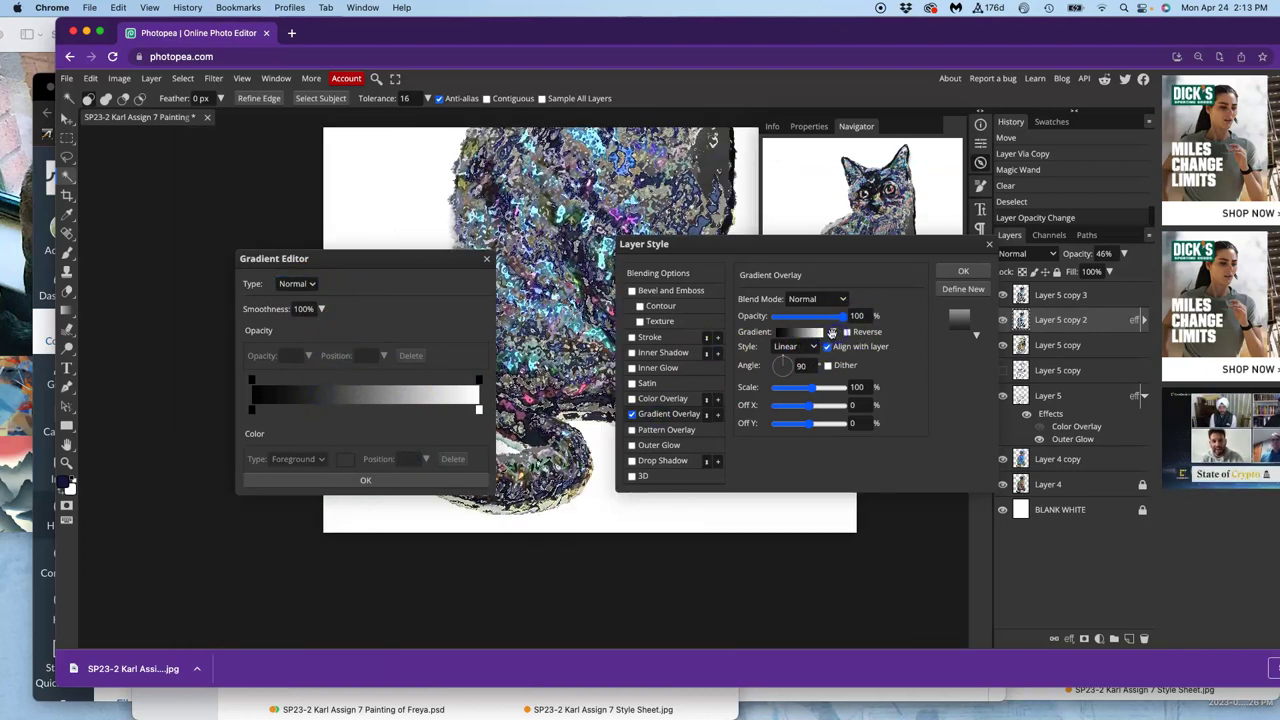
Apply a green-orange preset gradient to the overlay, then bring the cat's head into view
left_click(368, 482)
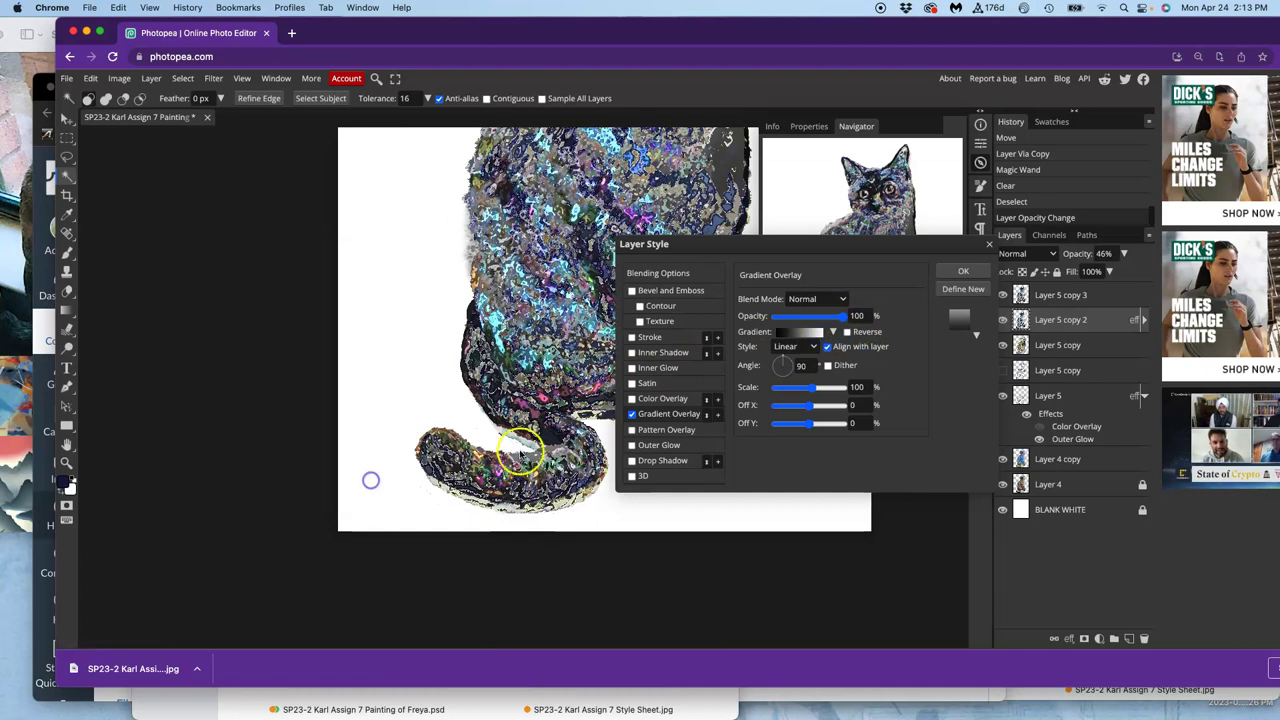
left_click(833, 331)
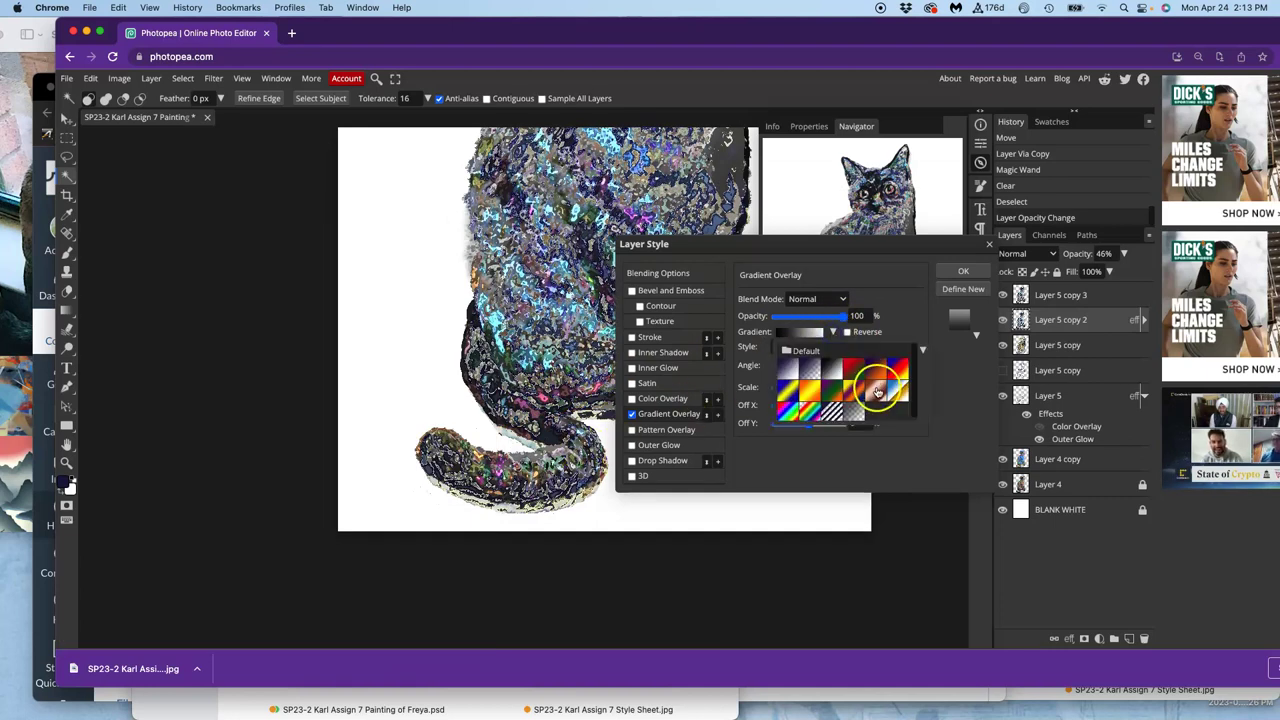
left_click(836, 396)
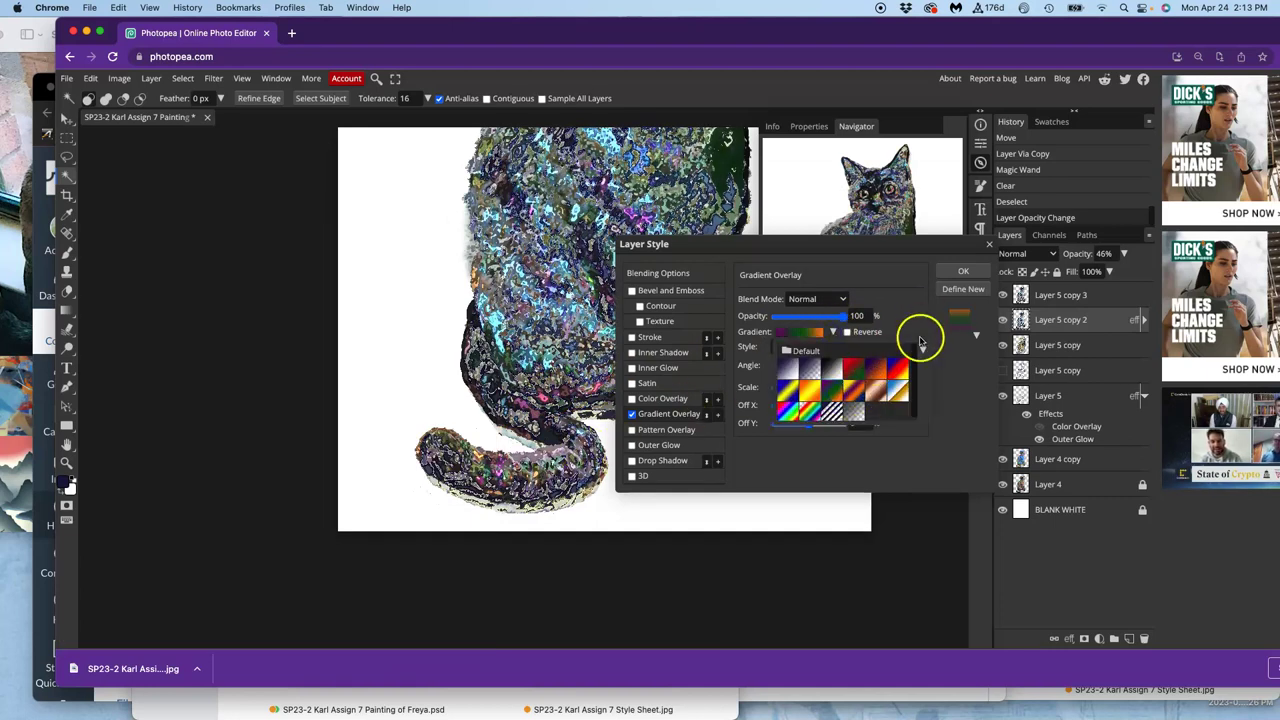
left_click(960, 273)
scroll(755, 295, "down", 4)
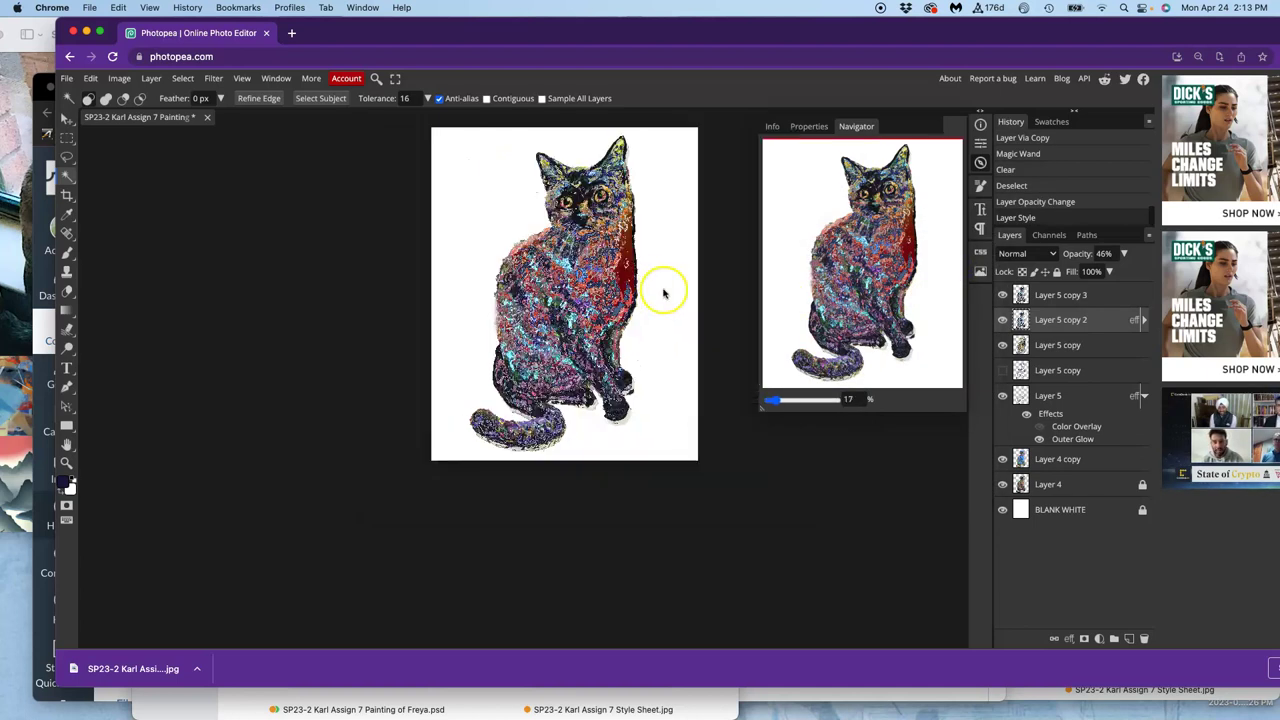
scroll(590, 297, "up", 4)
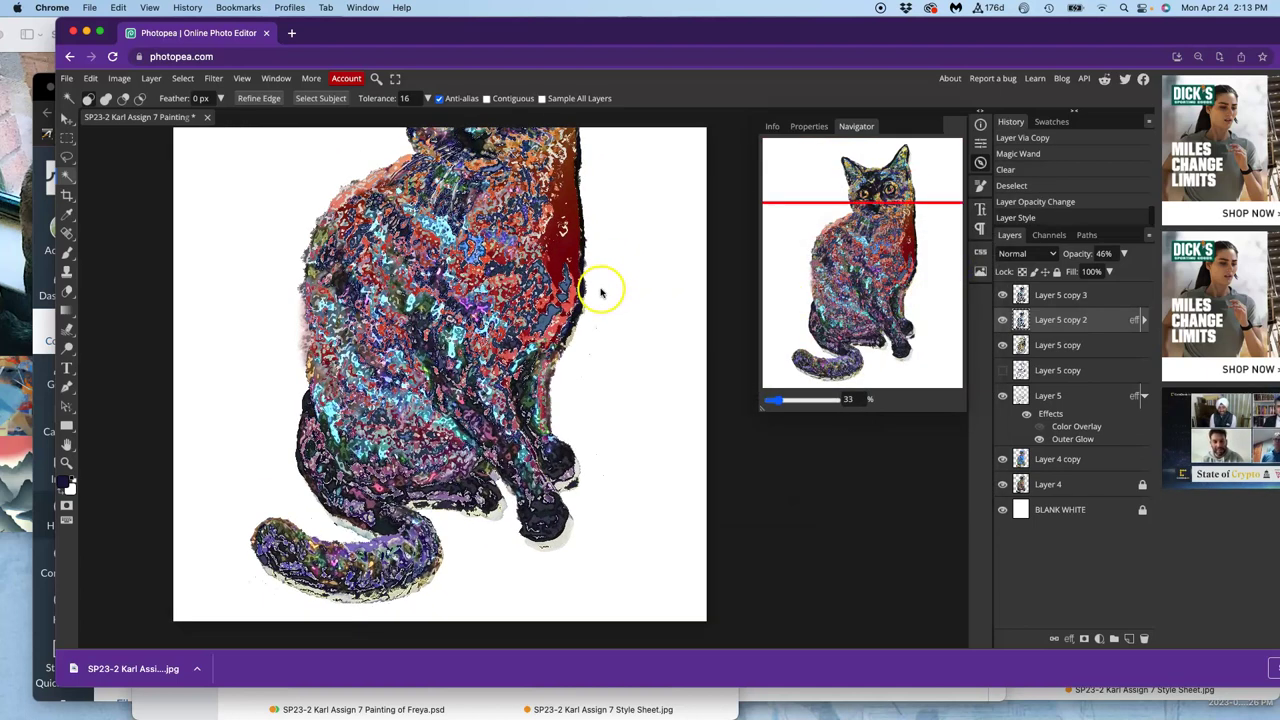
left_click_drag(558, 287, 567, 404)
left_click(538, 383)
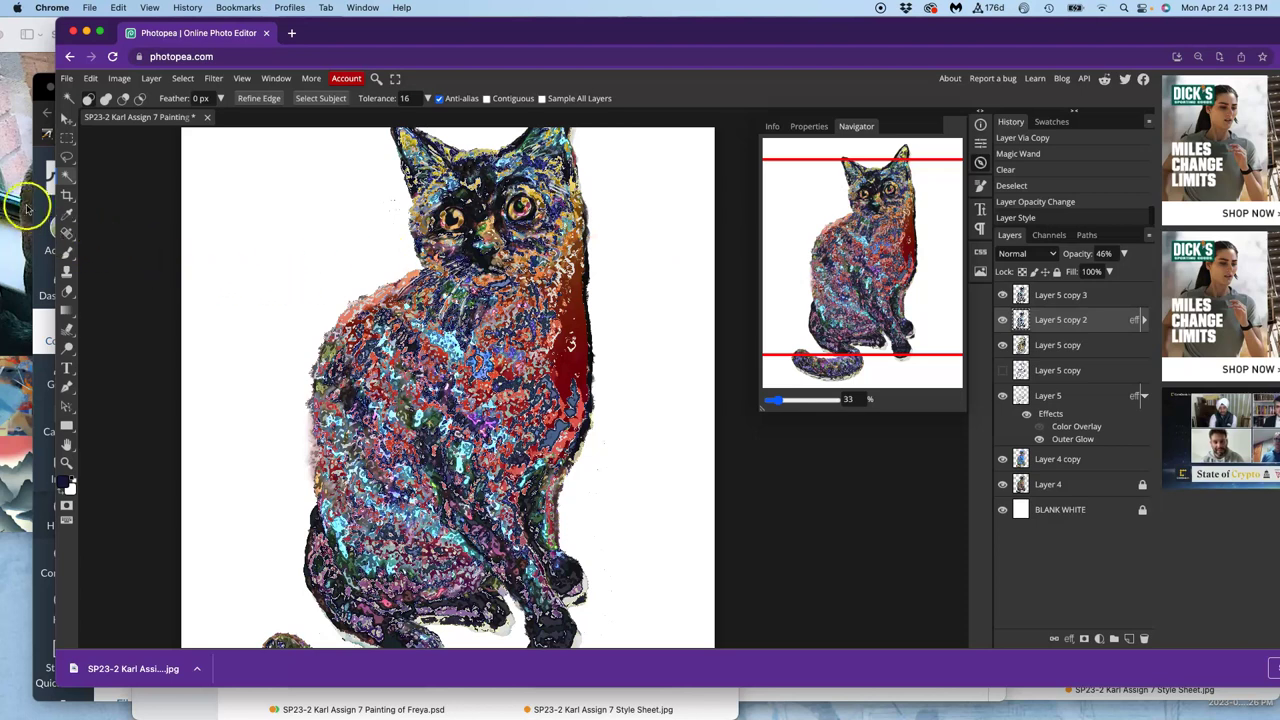
Preview the Behance experimental portrait in the portrait painting image results, then return to Photopea
left_click(37, 95)
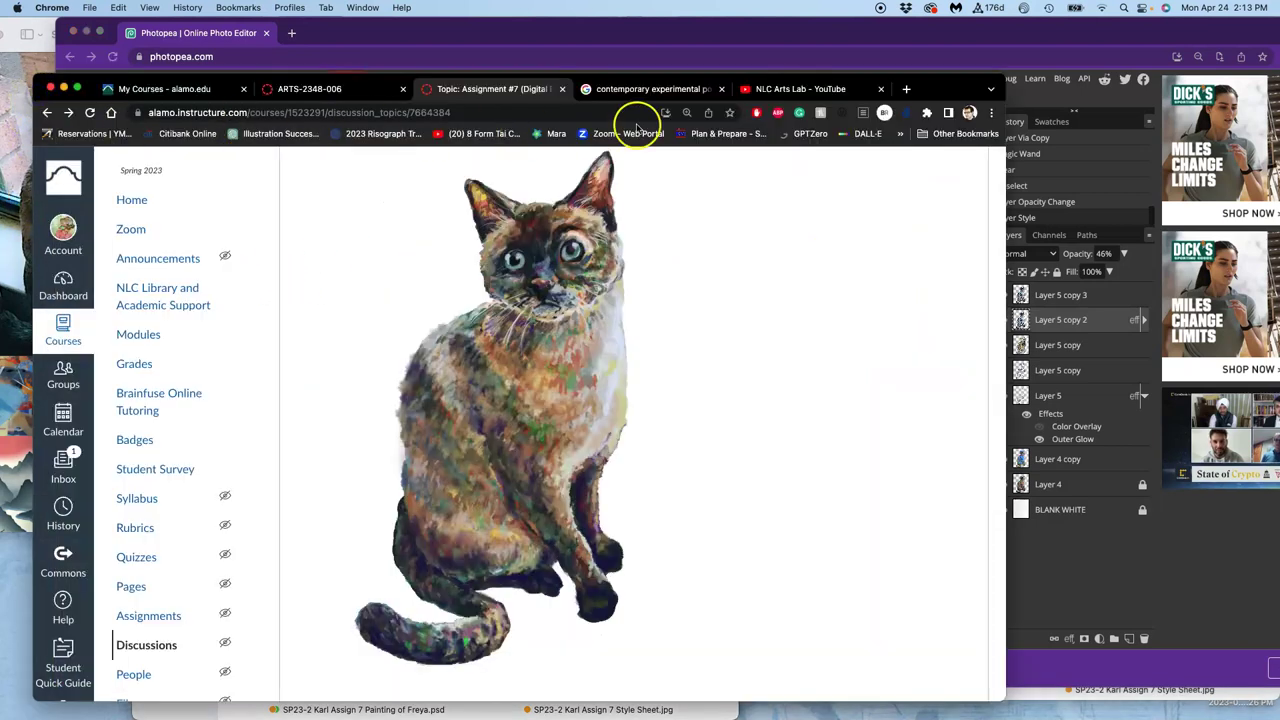
left_click(680, 92)
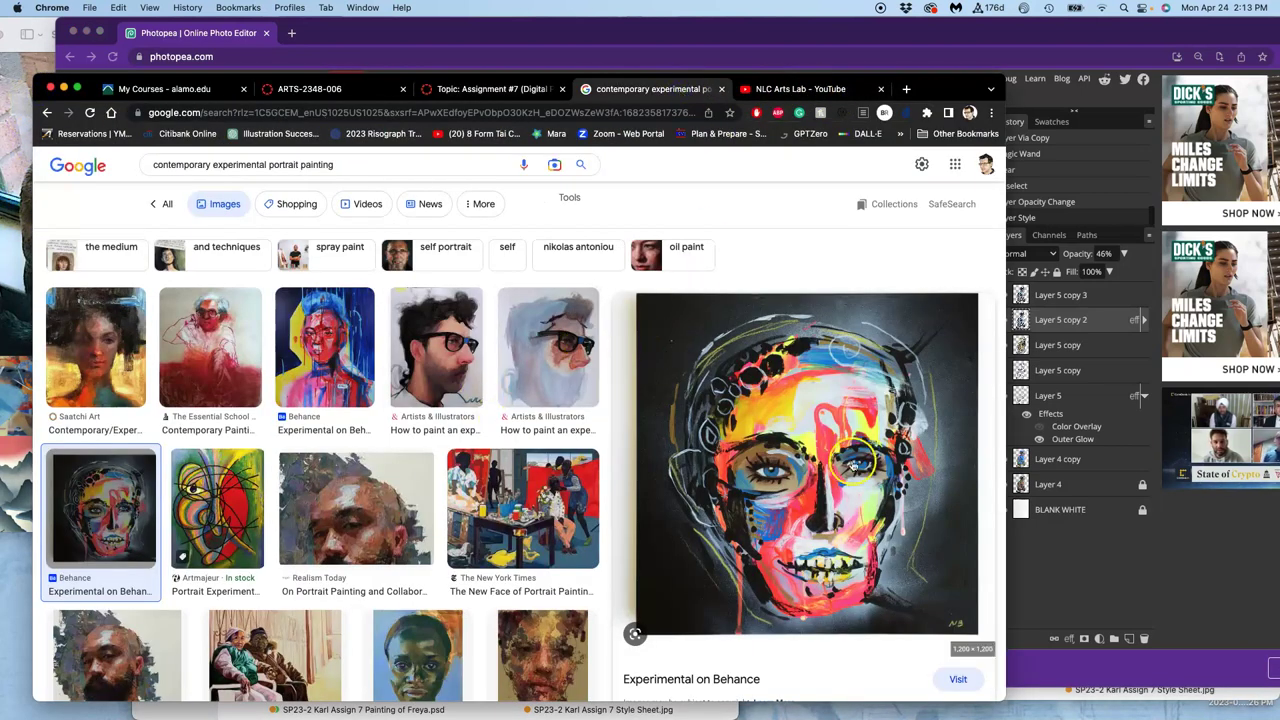
left_click_drag(510, 590, 338, 302)
left_click(344, 363)
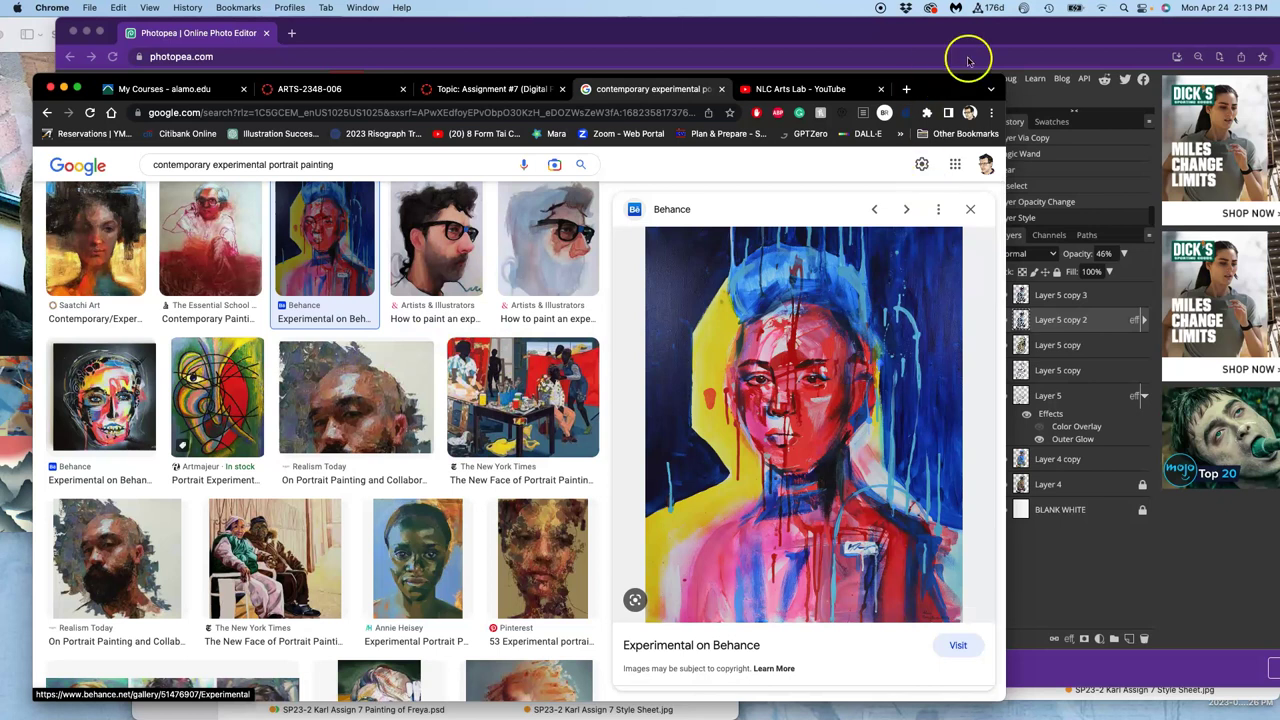
left_click(1038, 97)
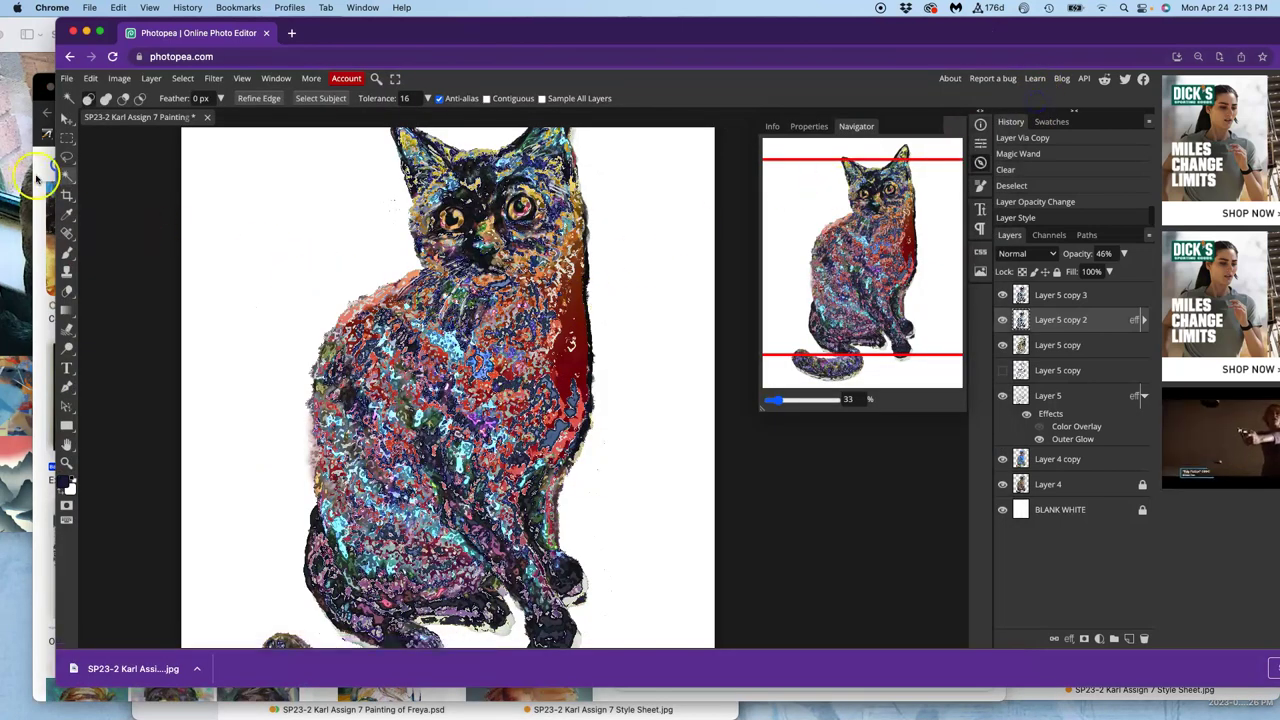
Add a new empty layer above Layer 5 copy 3 and paint a few brush test dabs near the face
left_click(68, 250)
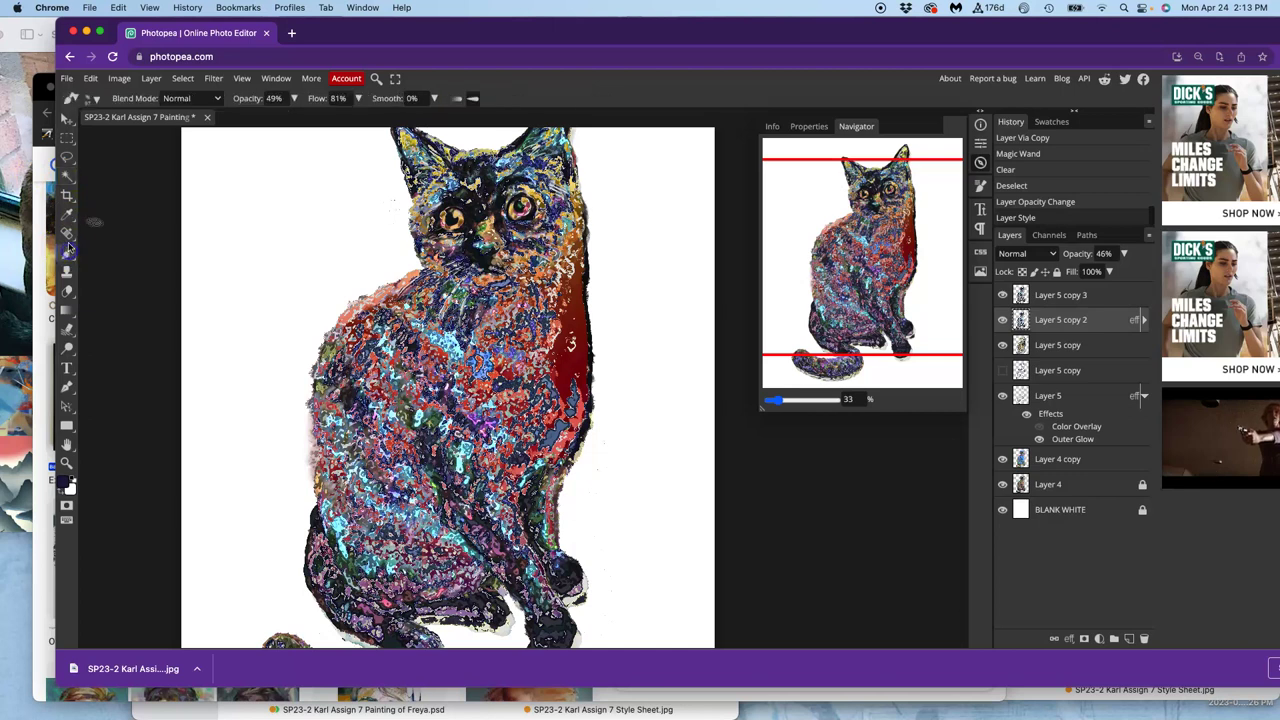
left_click(1055, 295)
left_click(1129, 638)
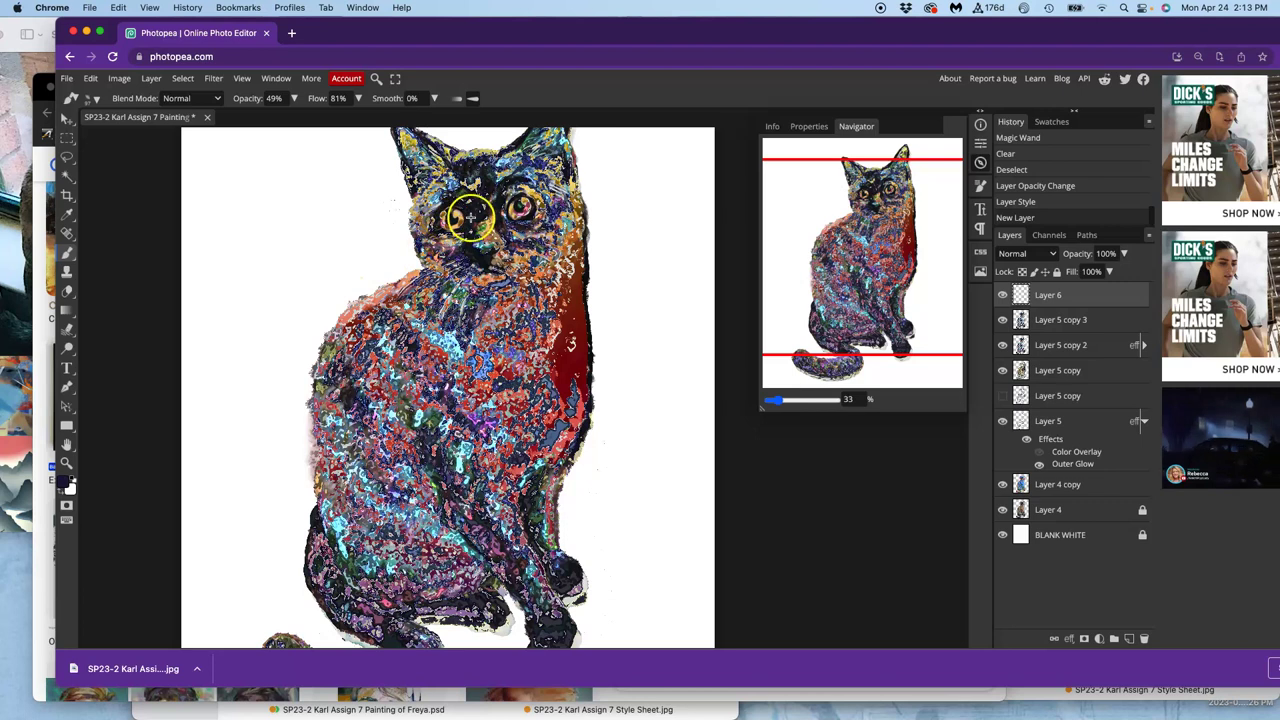
left_click(445, 290)
left_click(450, 288)
left_click(532, 285)
left_click(517, 295)
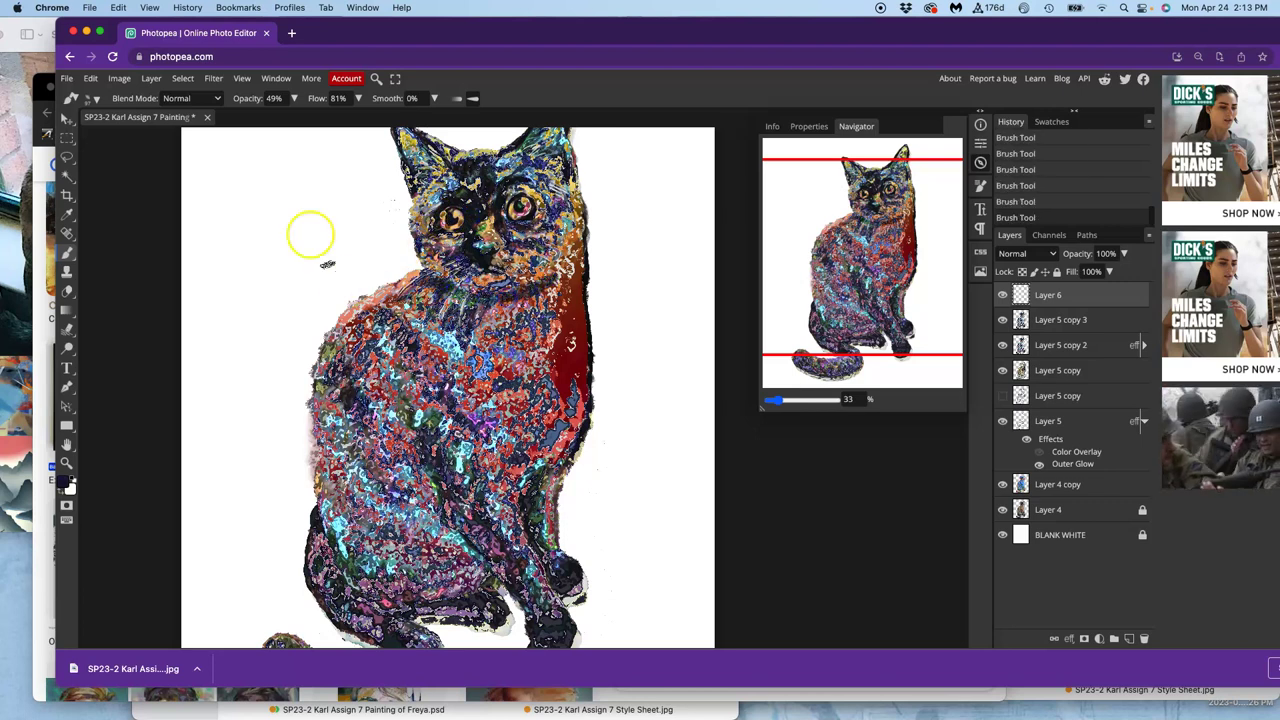
Set the brush to 17 px size with 100% opacity and flow
left_click(92, 98)
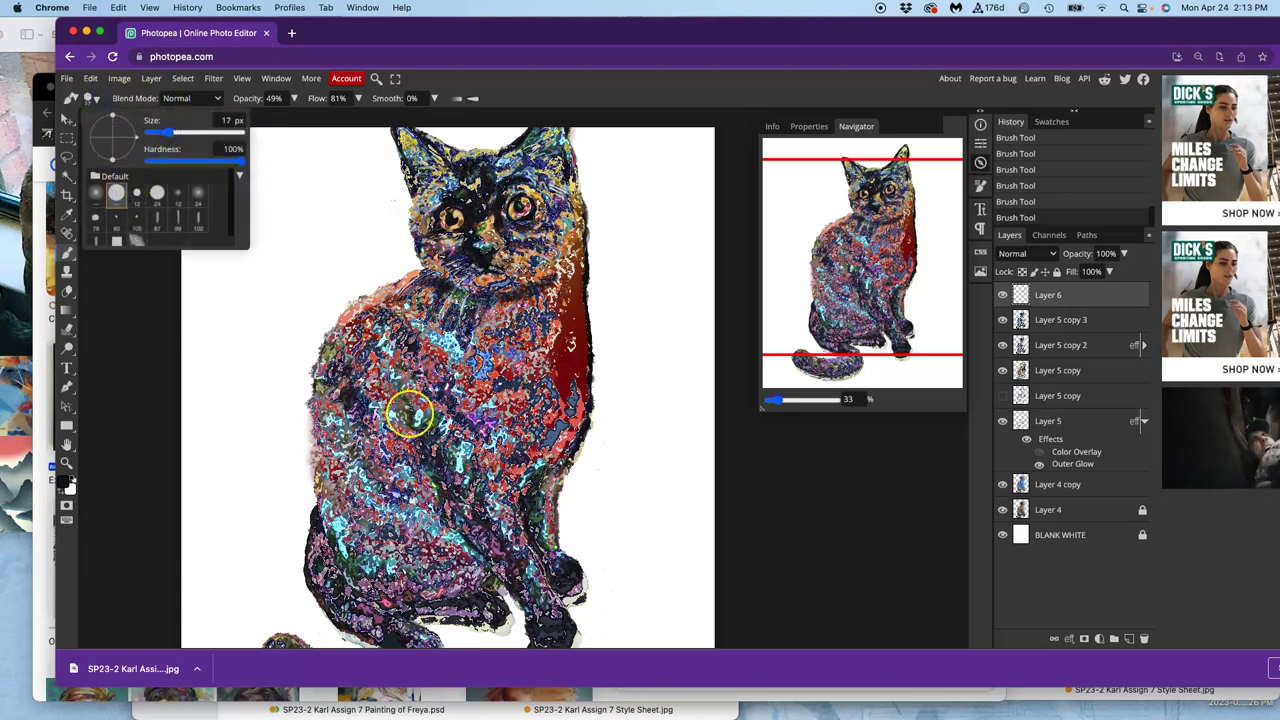
left_click(408, 438)
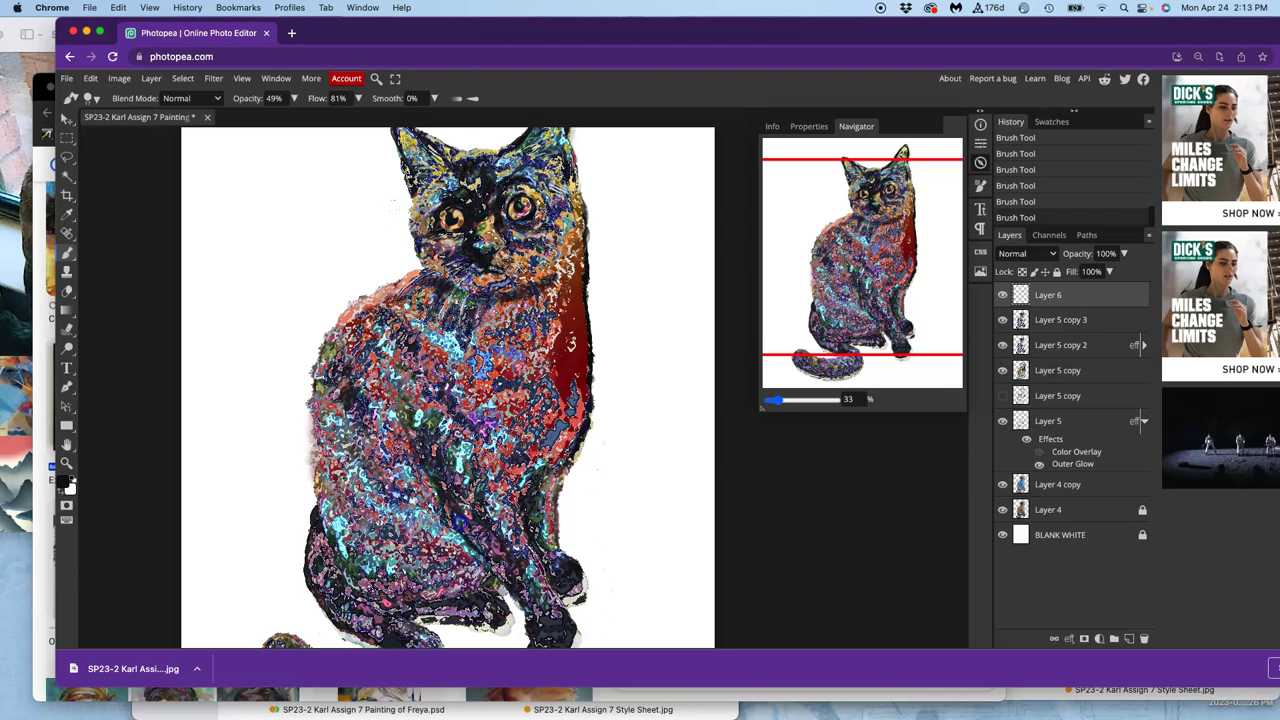
left_click(293, 98)
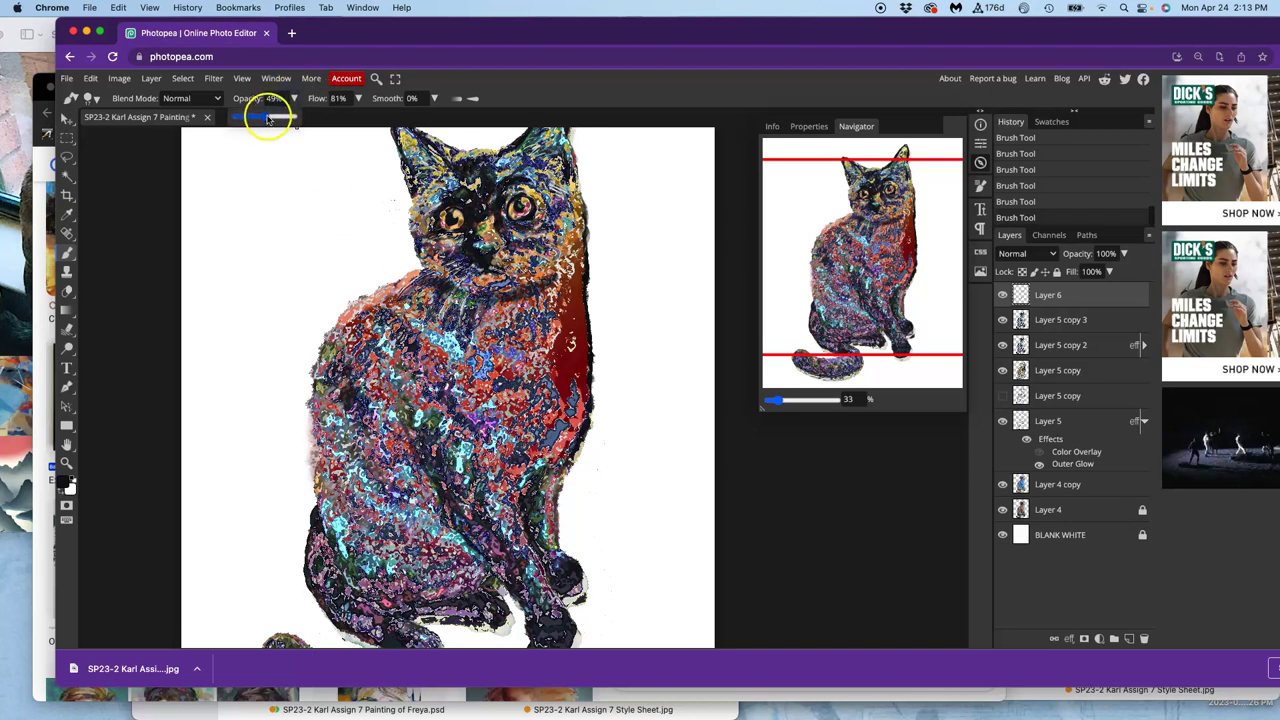
left_click(357, 98)
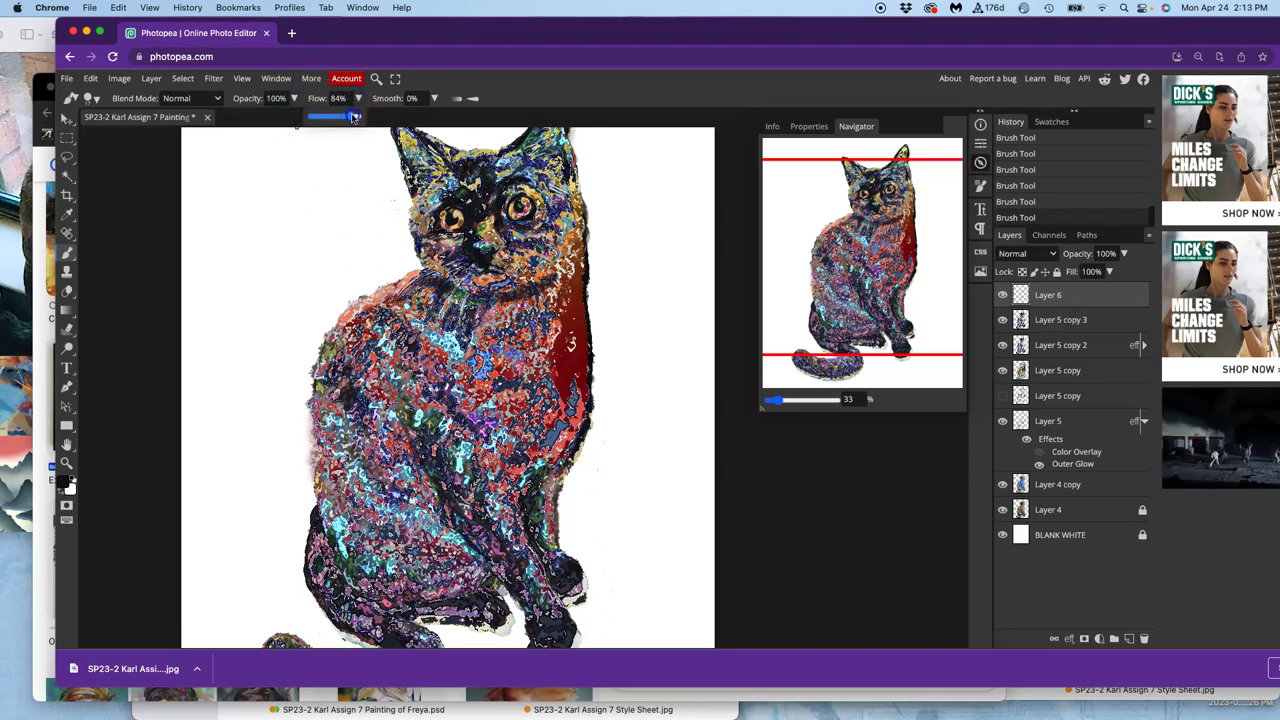
Paint dark-red whiskers, orange chest marks and a cream side stroke, sampling colours from the cat
left_click(575, 325, "alt")
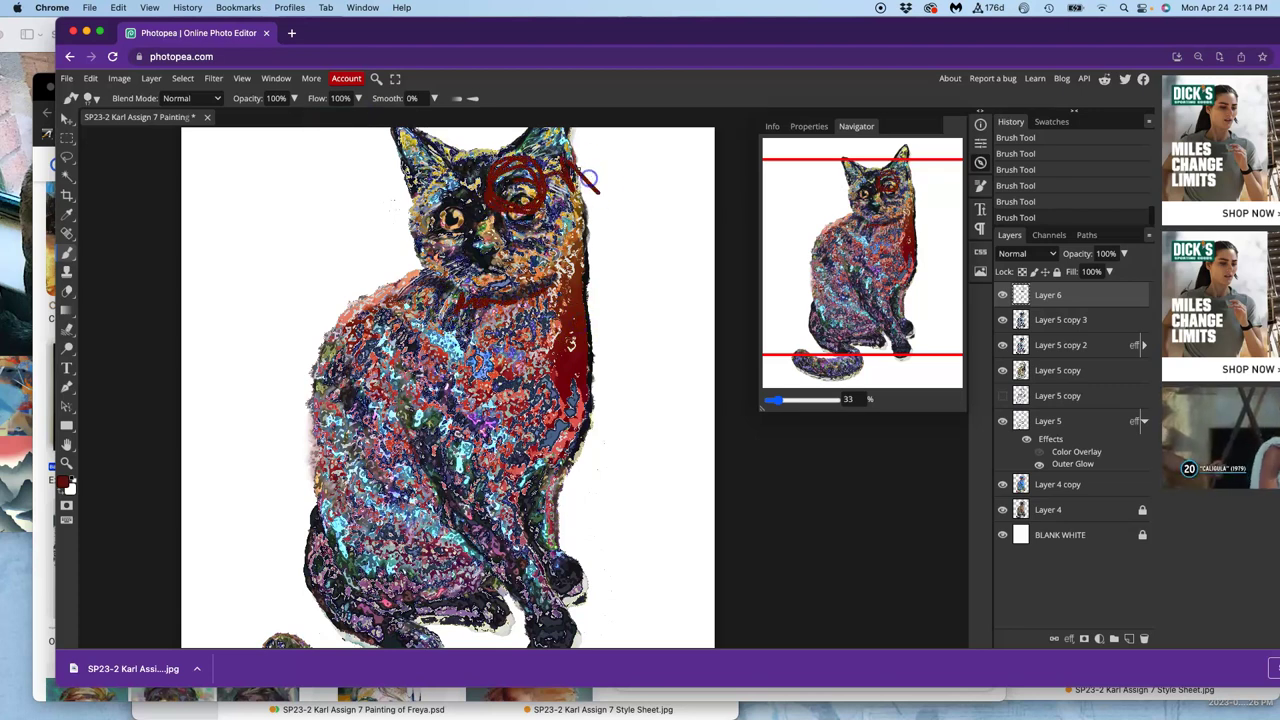
left_click_drag(396, 234, 382, 258)
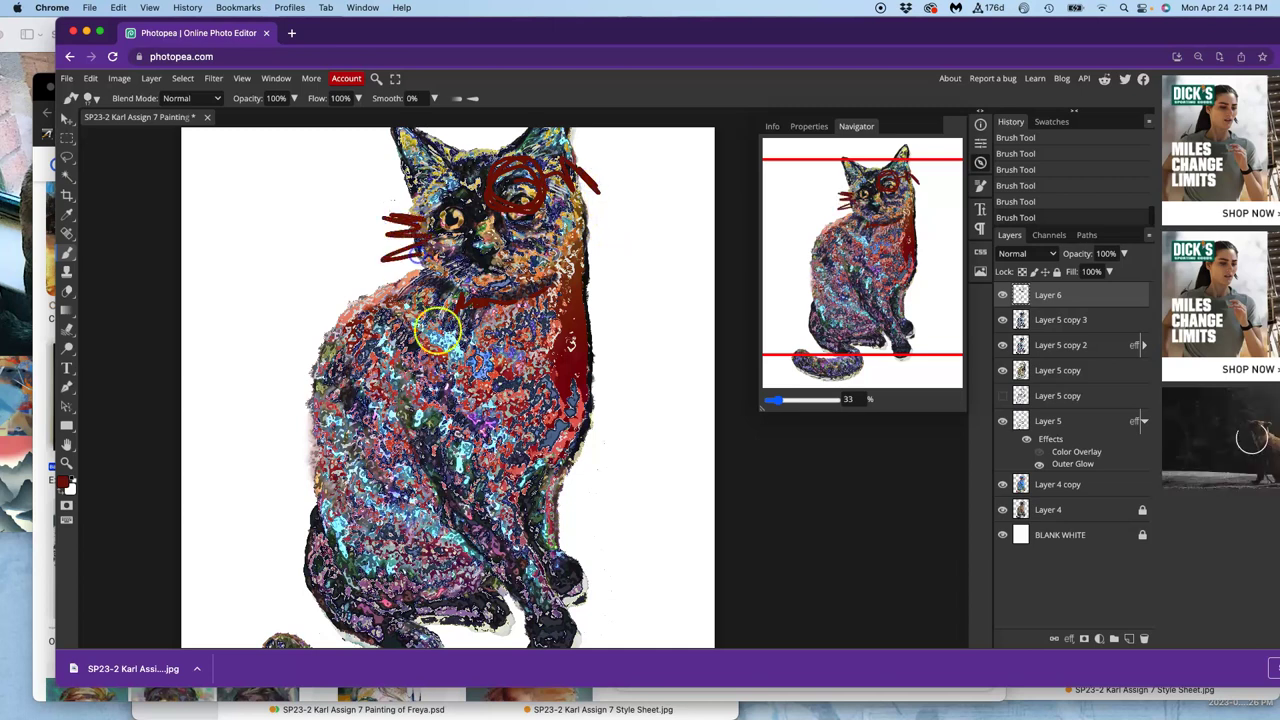
left_click(464, 307, "alt")
left_click_drag(350, 305, 372, 345)
left_click_drag(381, 391, 400, 420)
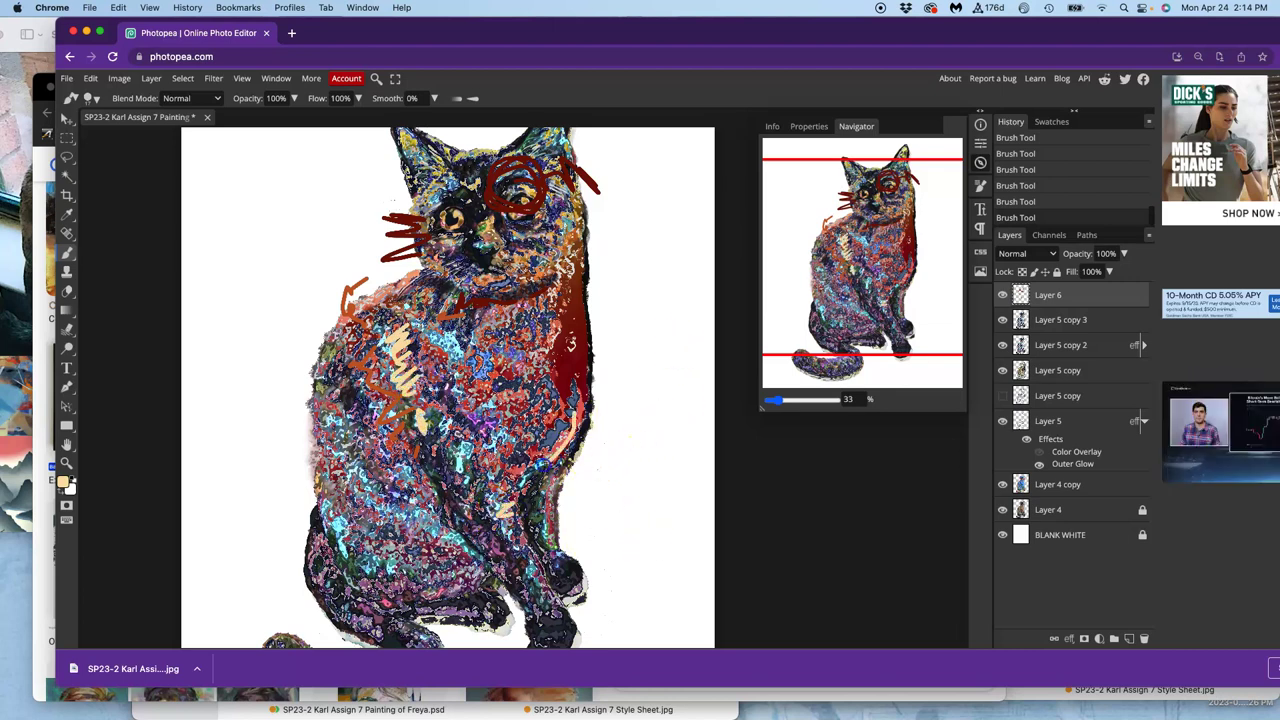
left_click_drag(550, 436, 536, 448)
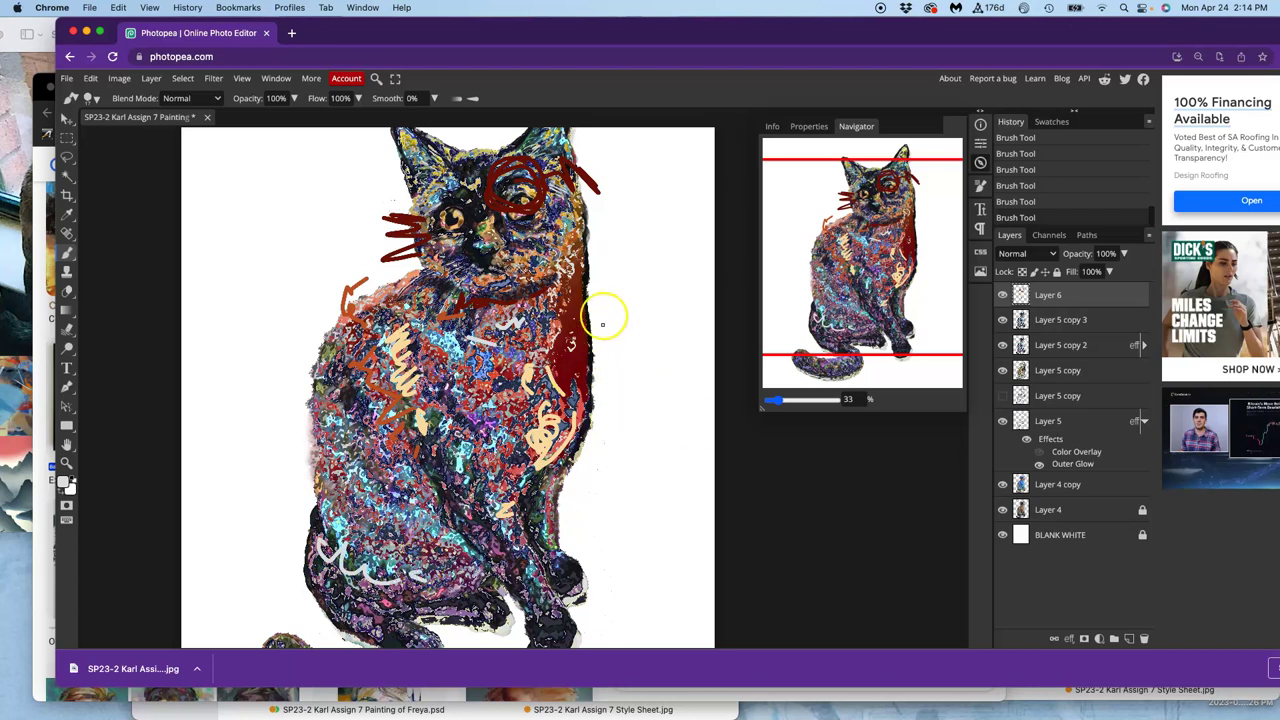
Toggle Layer 6's visibility to compare, then drag it to a new position in the stack
left_click(1002, 294)
left_click(1002, 294)
mouse_move(1060, 294)
left_mouse_down()
mouse_move(1047, 333)
mouse_move(1040, 292)
left_mouse_up()
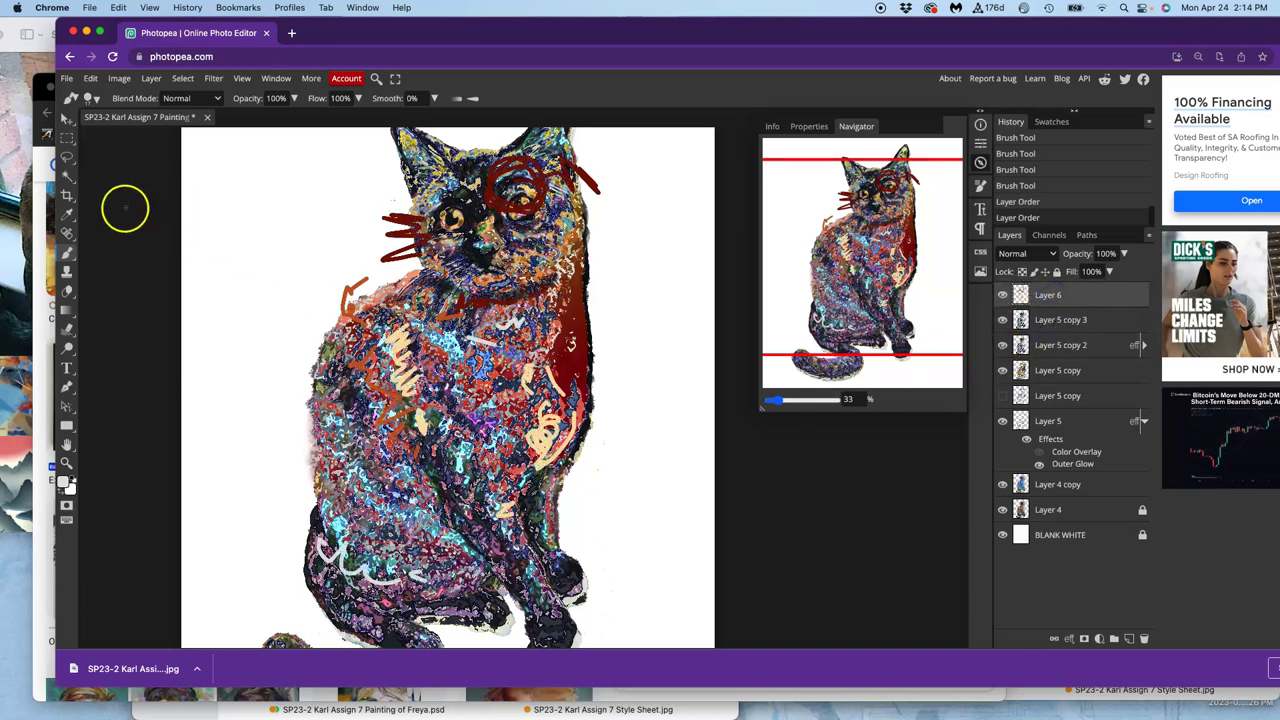
Preview the Saatchi Art and New York Times portrait paintings in Google Images
left_click(40, 175)
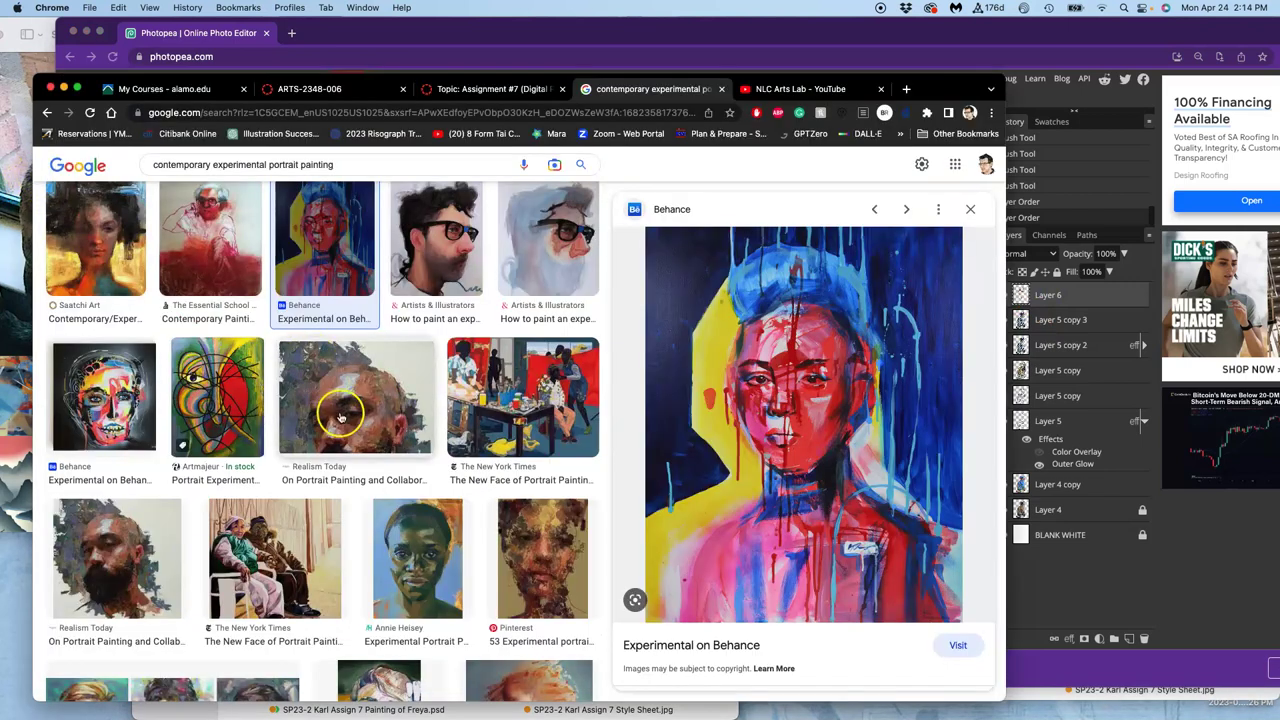
left_click(108, 262)
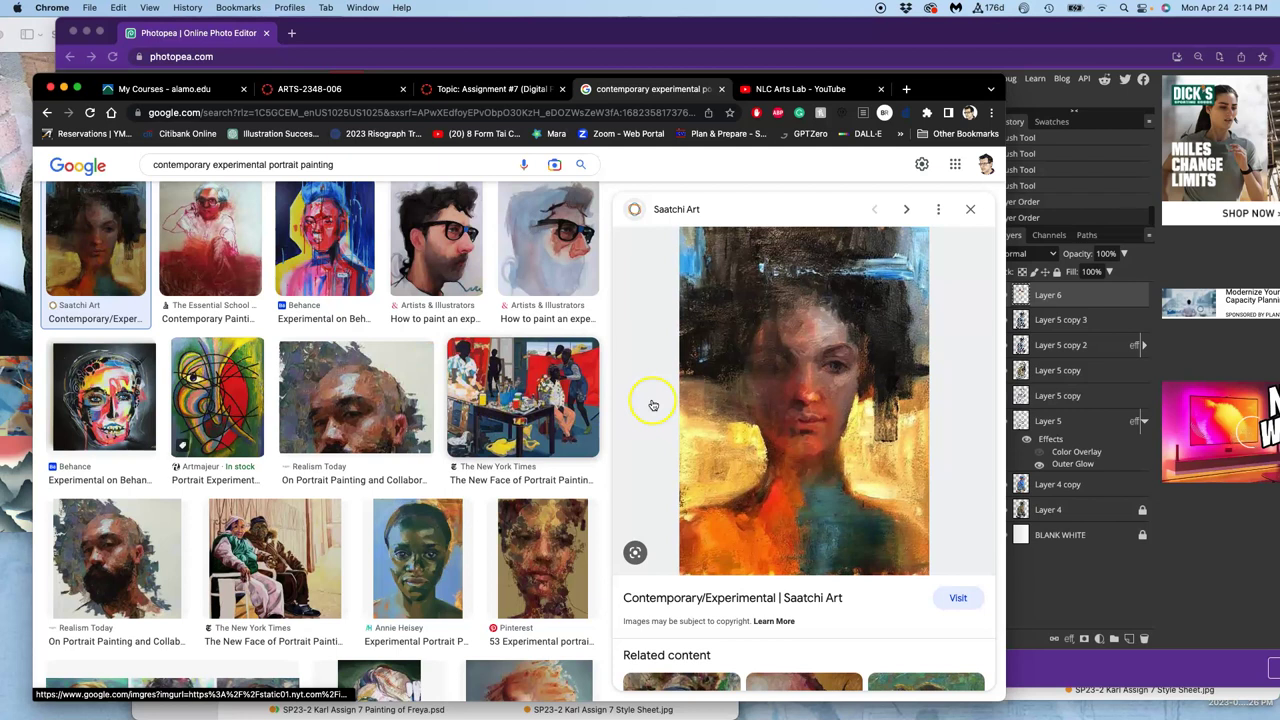
left_click(565, 418)
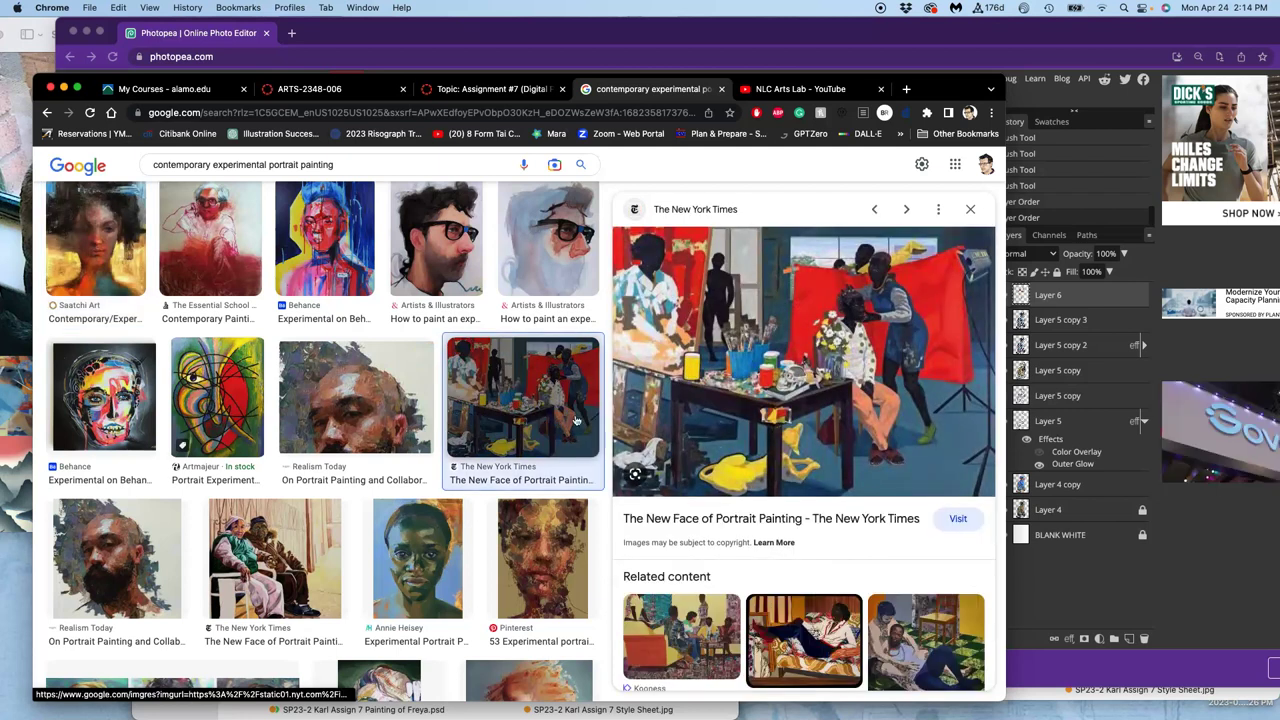
left_click(99, 276)
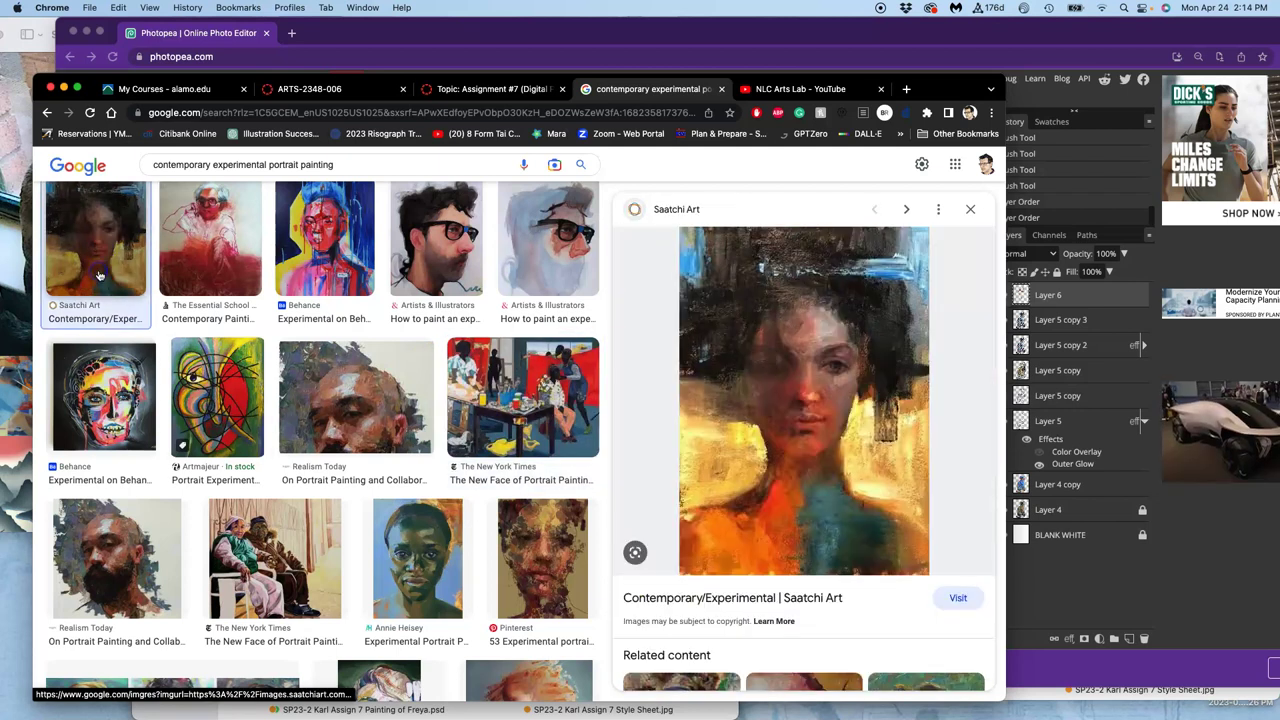
scroll(470, 280, "up", 3)
Filter results to Large, select the Behance face painting and drag it onto Photopea's canvas
left_click(567, 212)
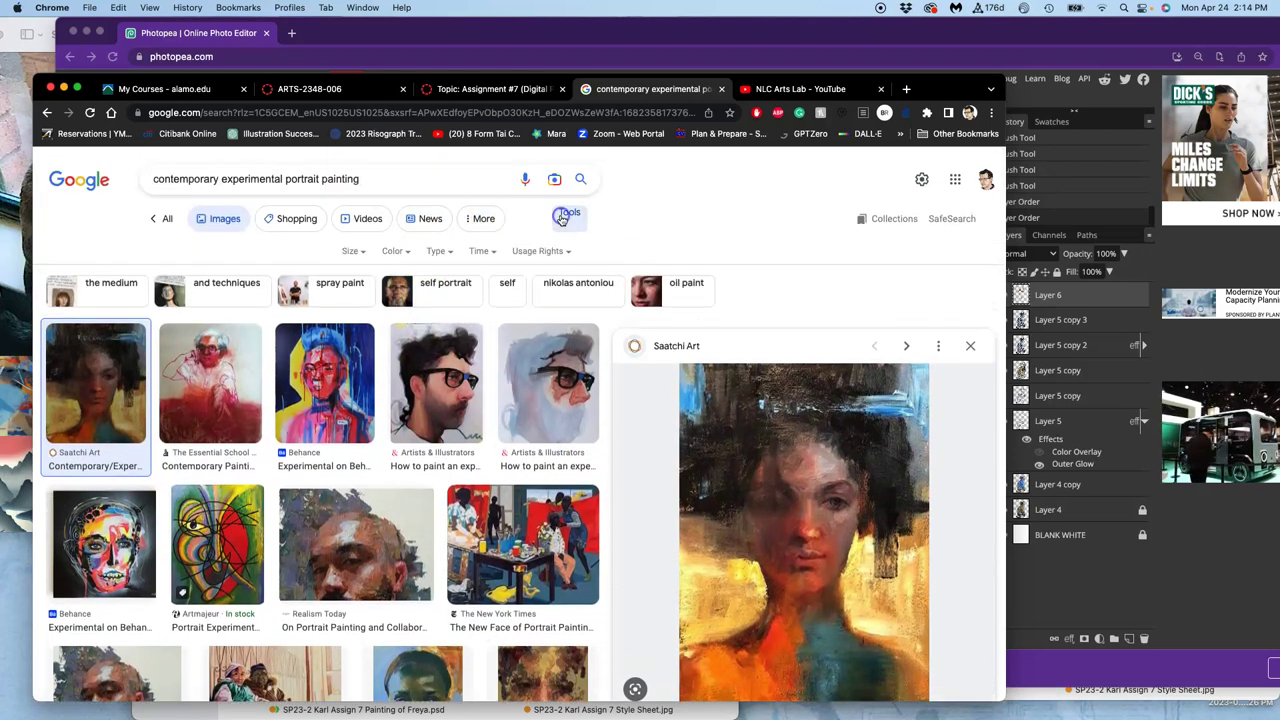
left_click(357, 252)
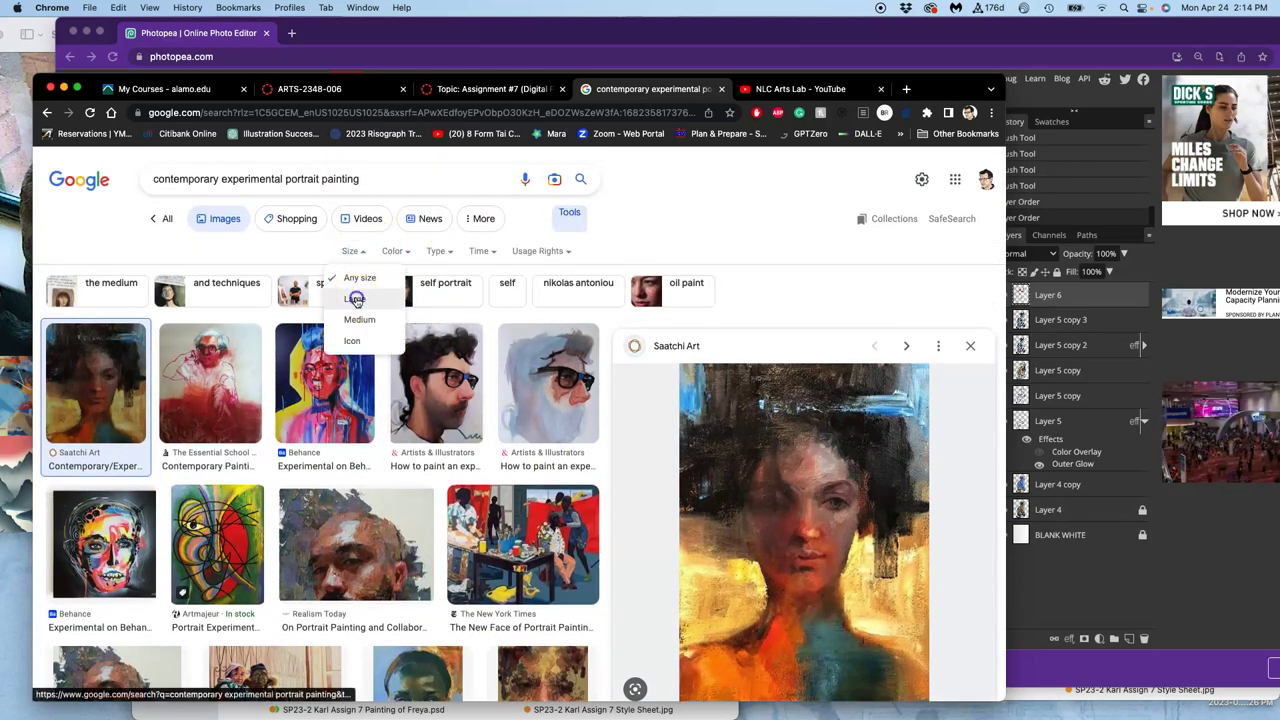
left_click(354, 290)
scroll(348, 420, "down", 2)
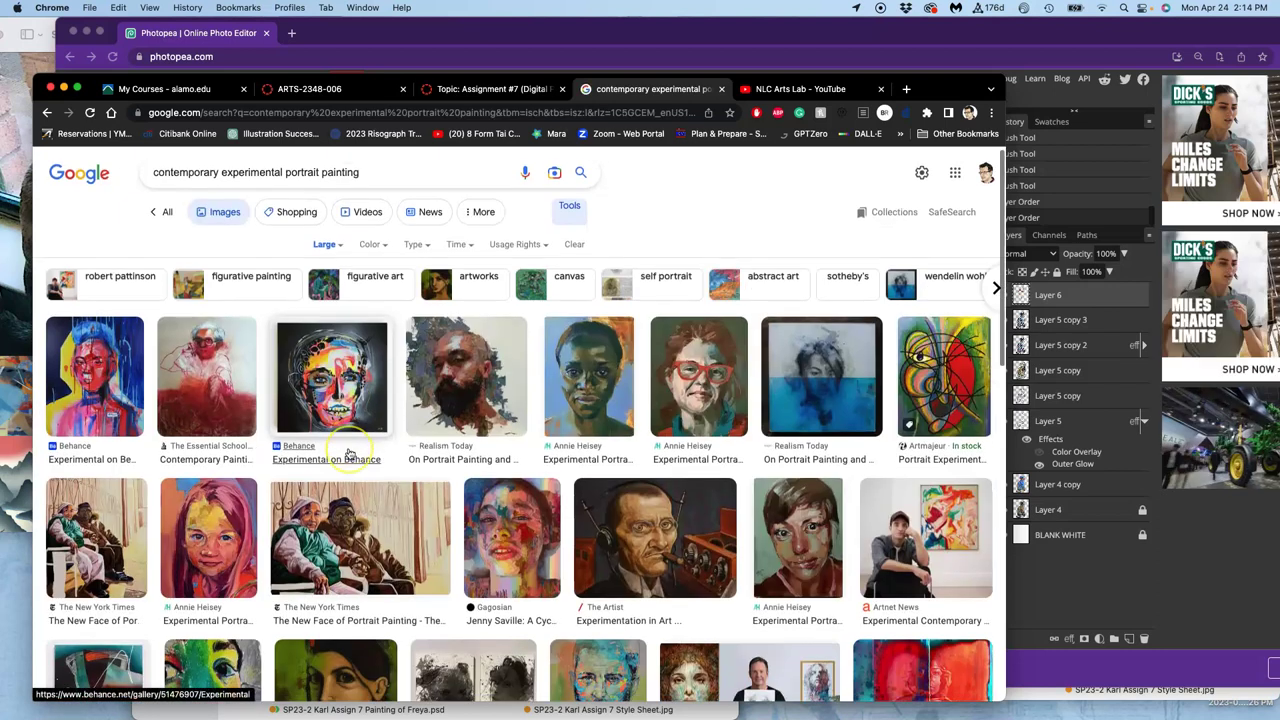
left_click(350, 305)
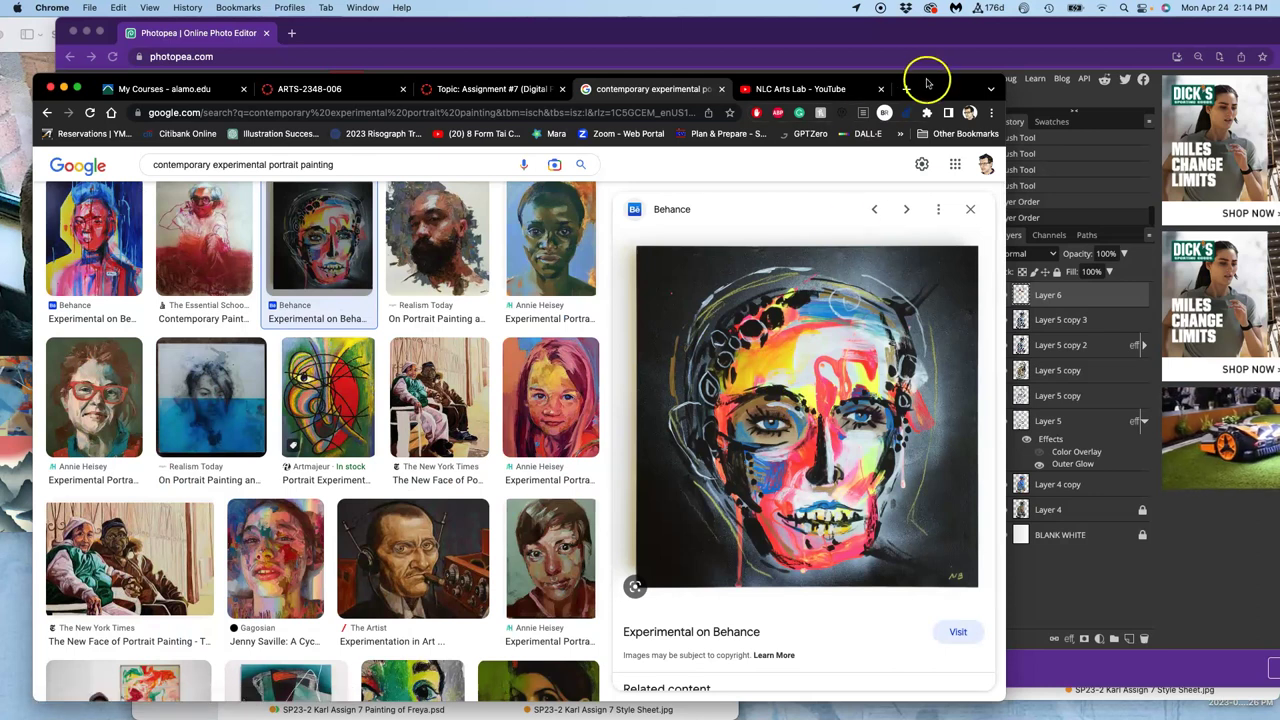
left_click_drag(926, 76, 468, 241)
left_click_drag(422, 442, 641, 323)
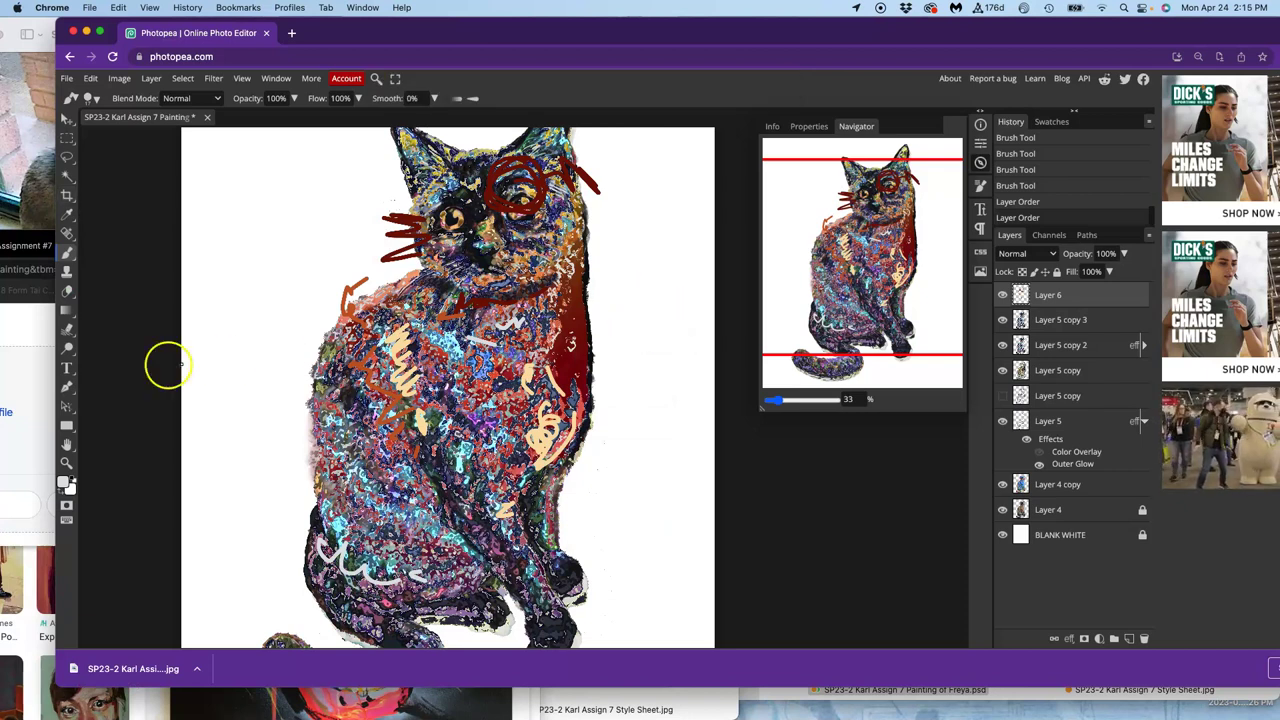
Move the image search window over the editor and open the Behance result in a new tab
left_click(33, 378)
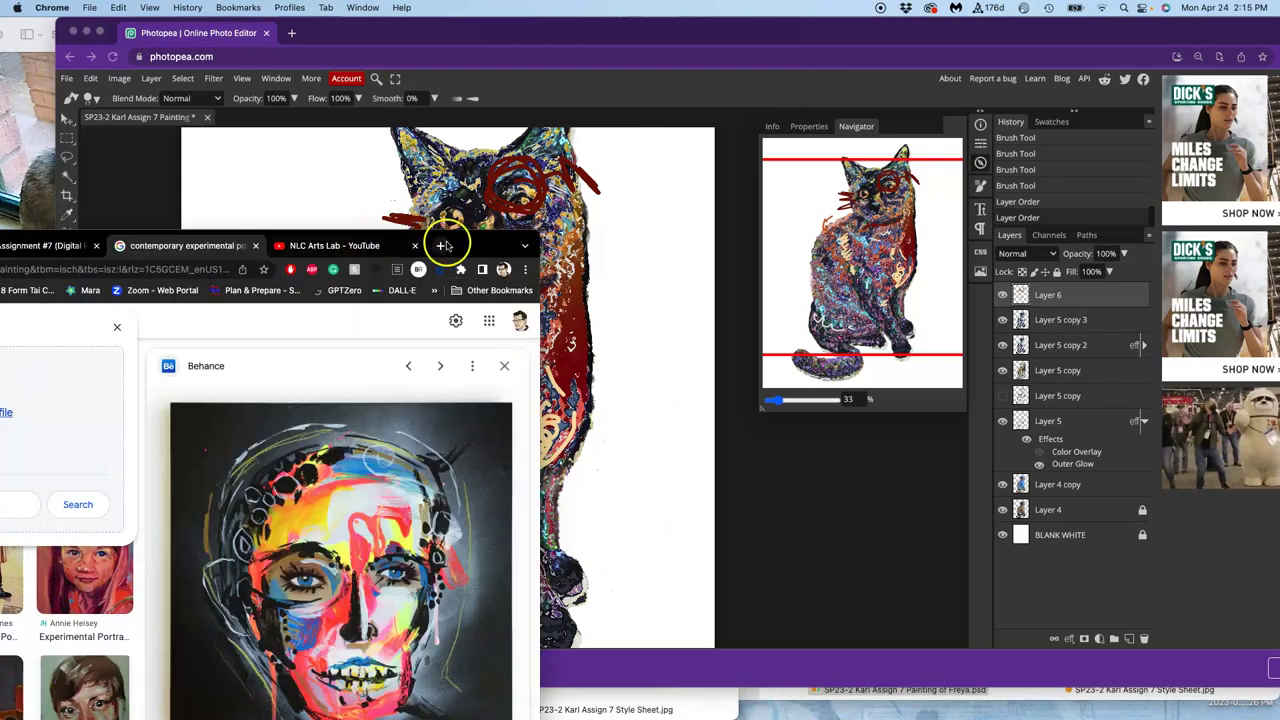
left_click_drag(452, 240, 1020, 41)
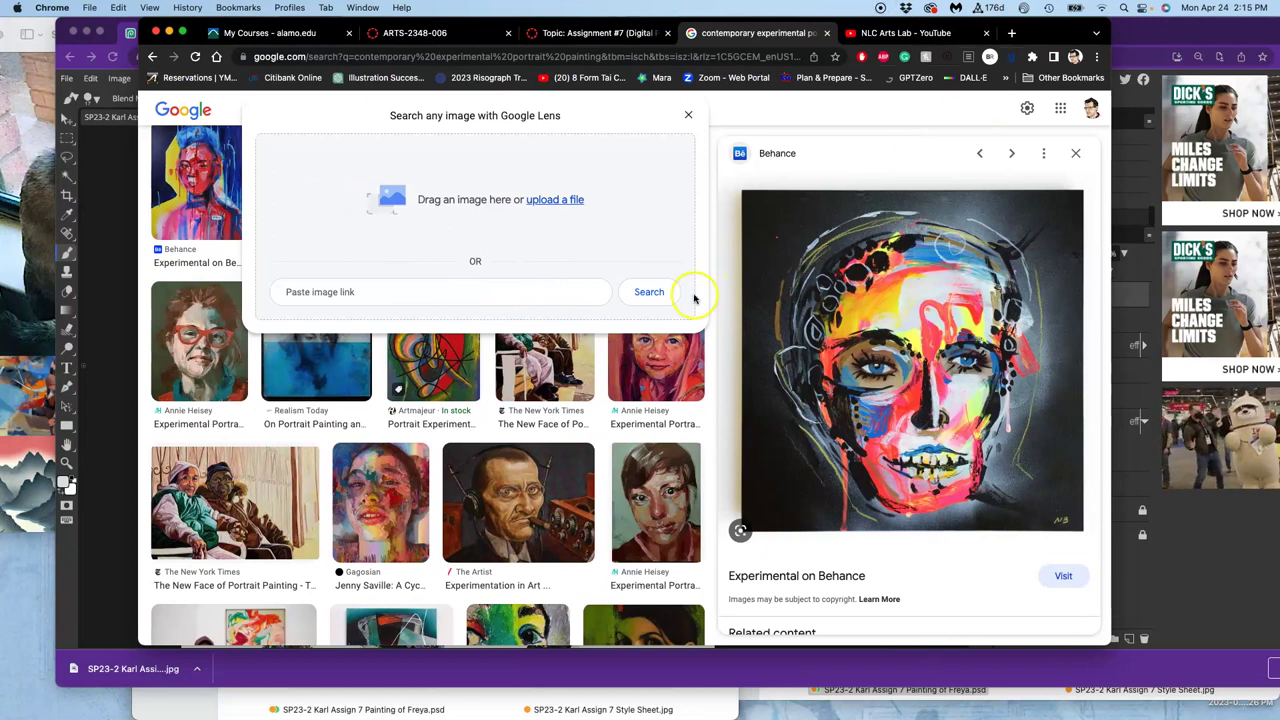
scroll(572, 394, "down", 15)
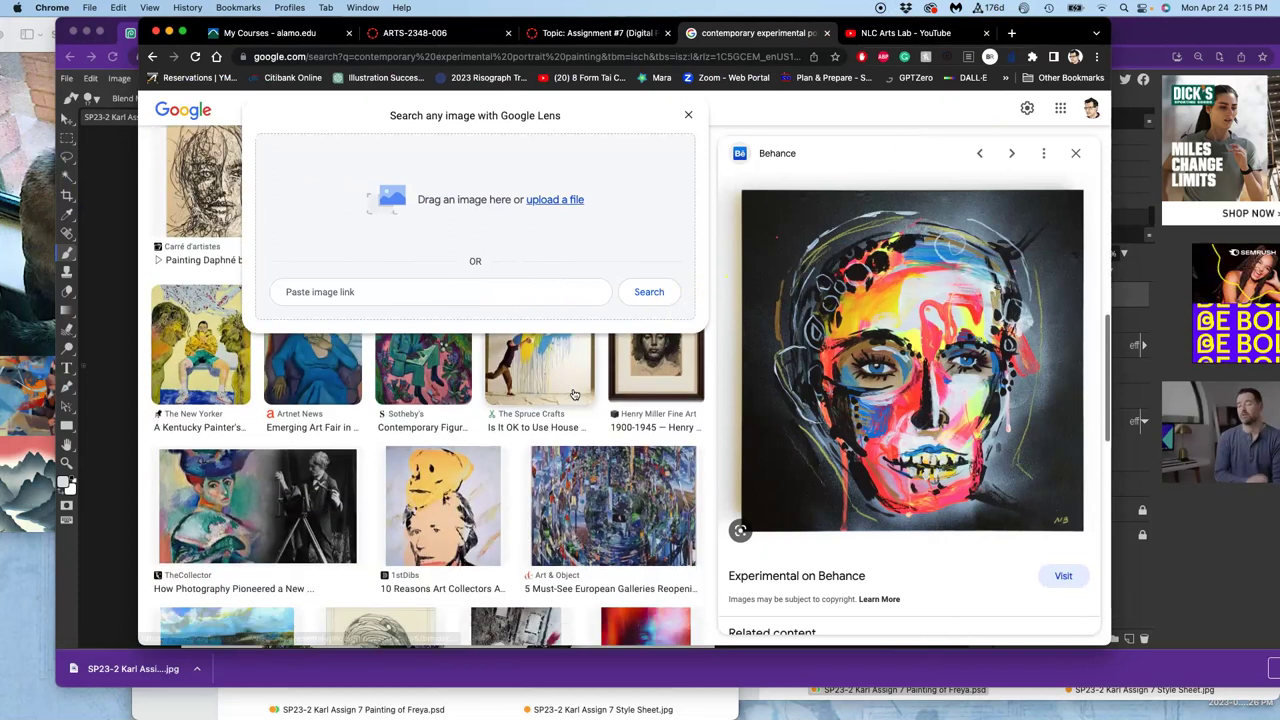
scroll(574, 394, "down", 15)
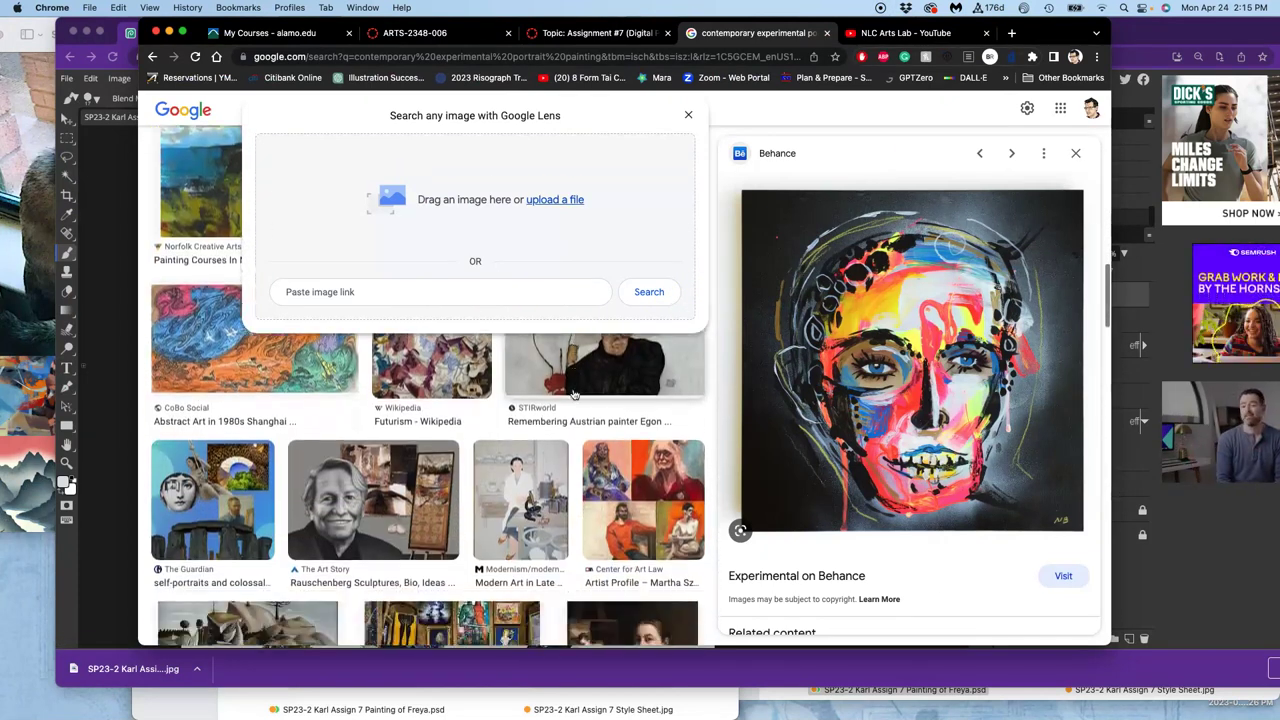
scroll(574, 394, "down", 1)
right_click(942, 366)
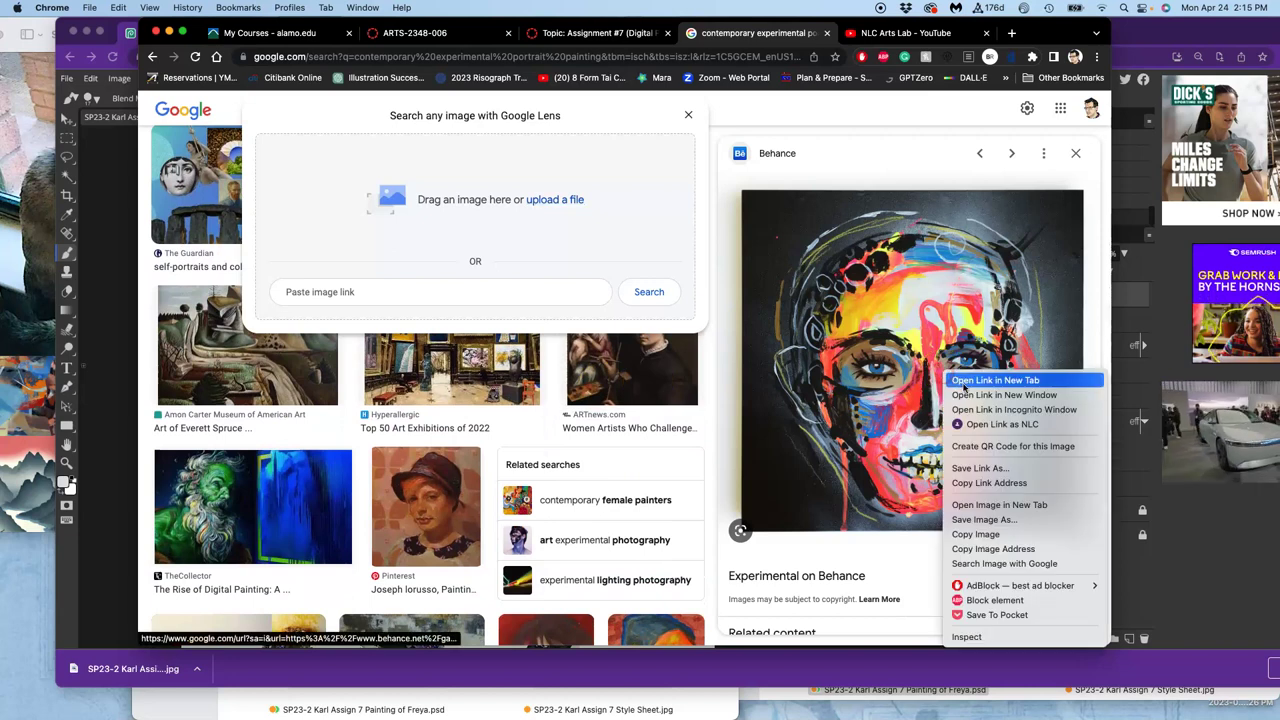
left_click(964, 382)
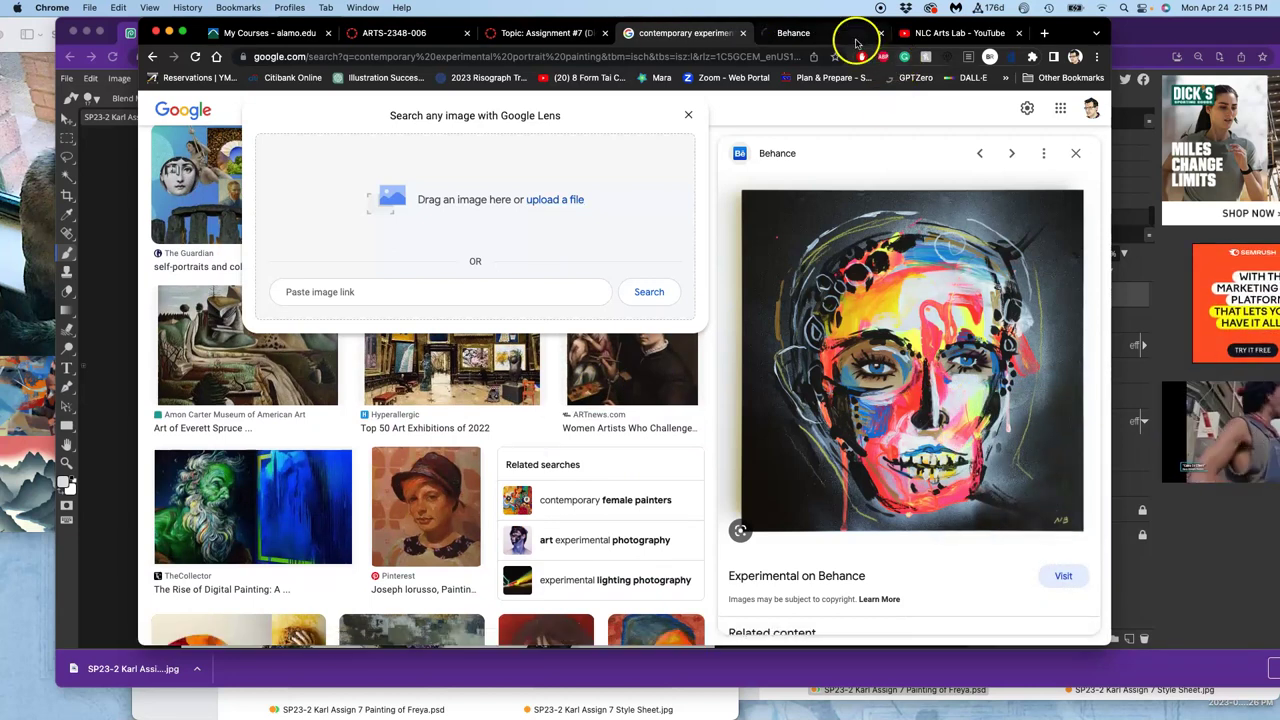
Browse the Behance project page, then return to the image results and the face painting preview
left_click(838, 34)
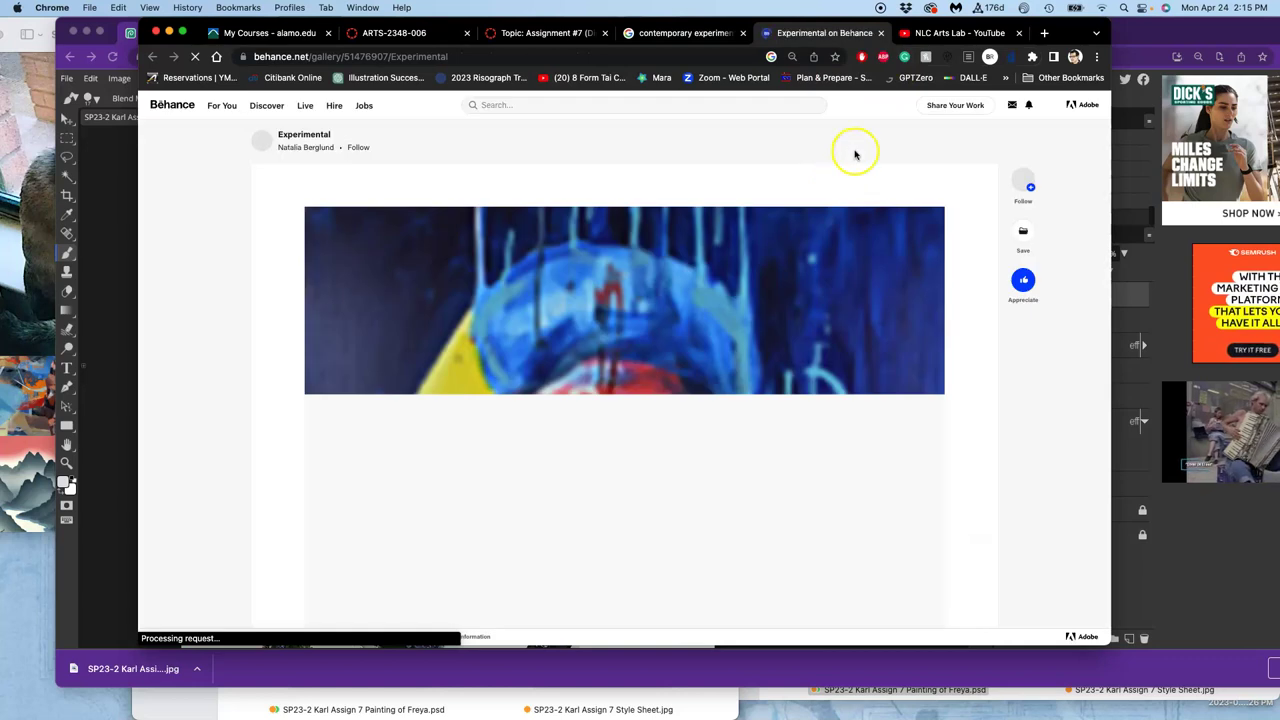
scroll(884, 322, "down", 4)
scroll(883, 323, "up", 2)
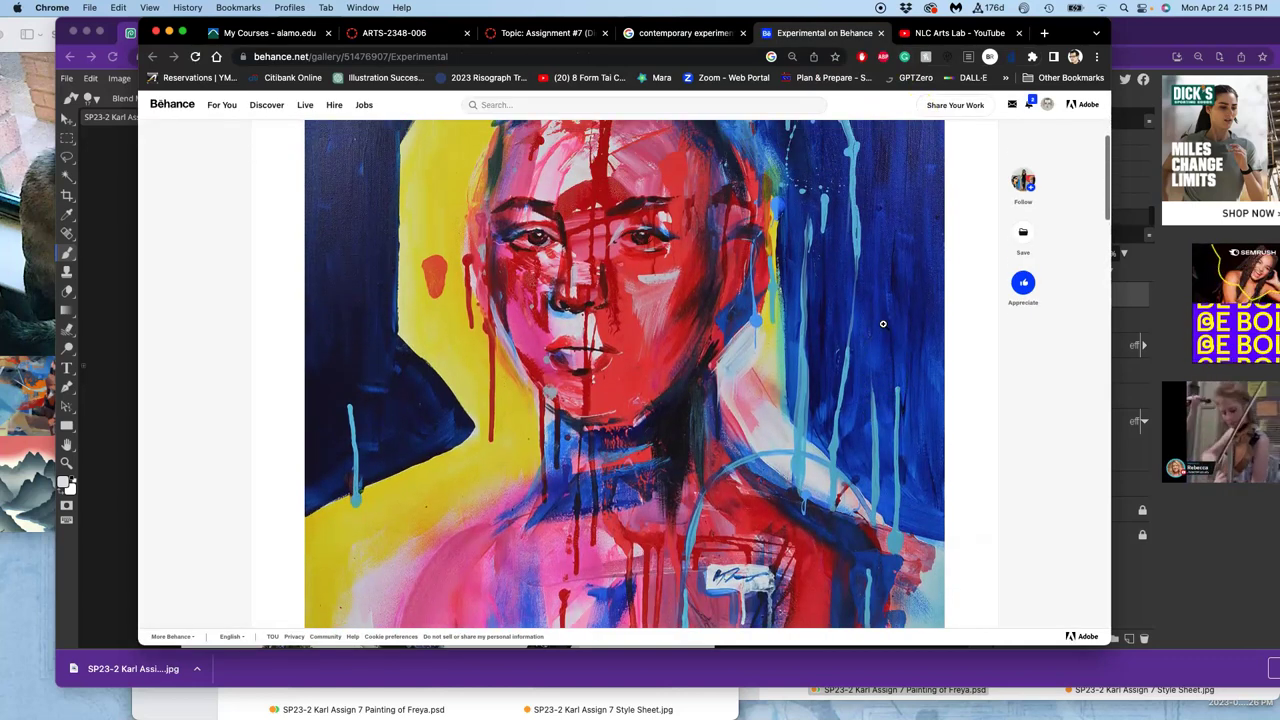
left_click_drag(1111, 634, 1266, 718)
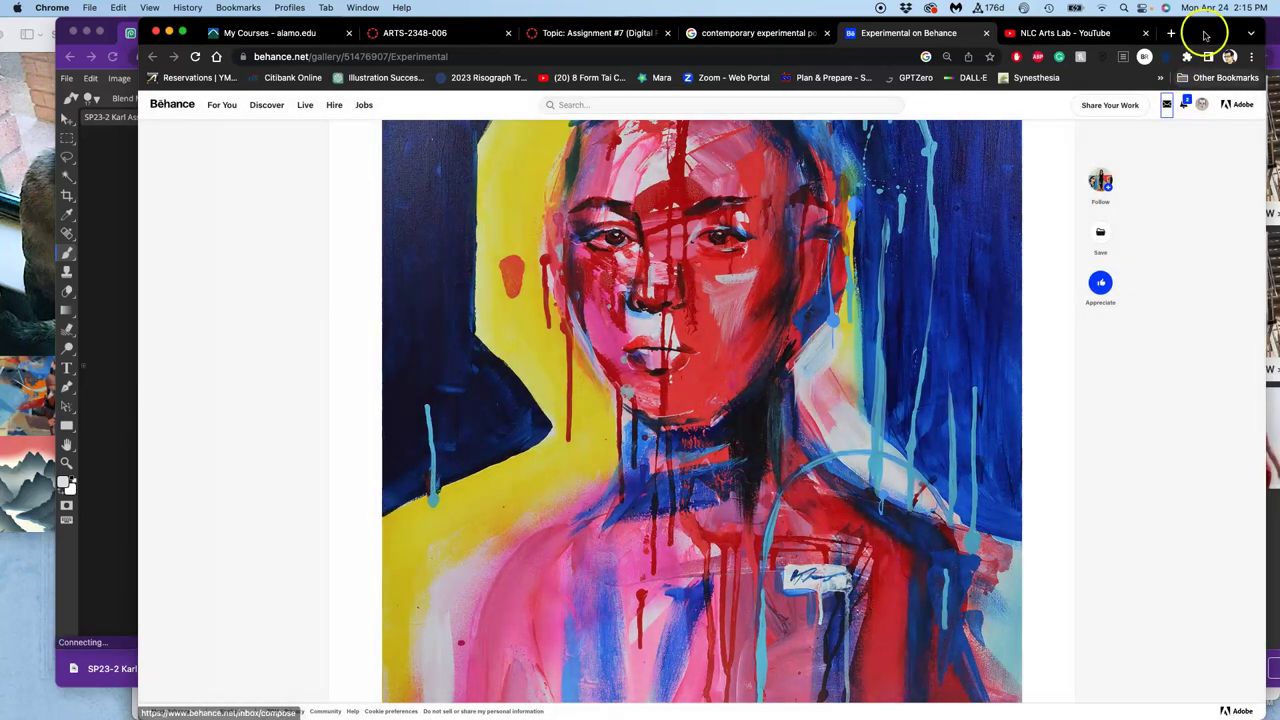
left_click_drag(1200, 34, 1166, 92)
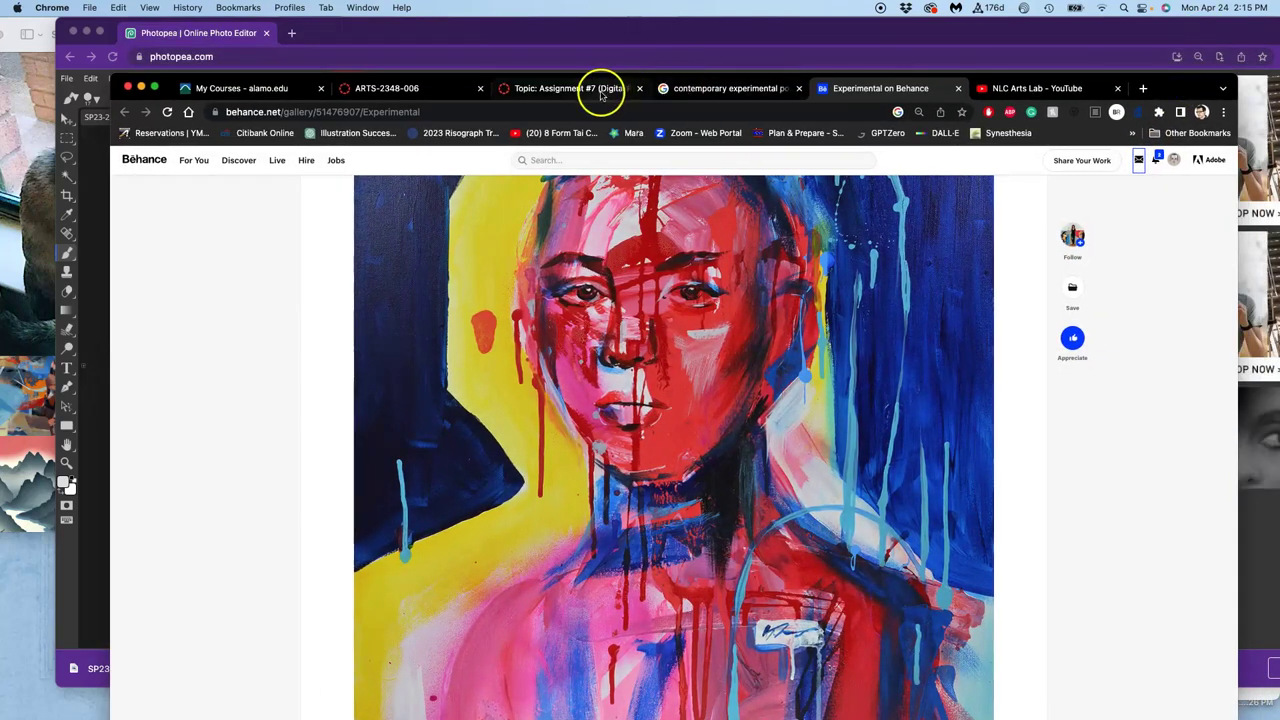
left_click(700, 88)
right_click(1005, 406)
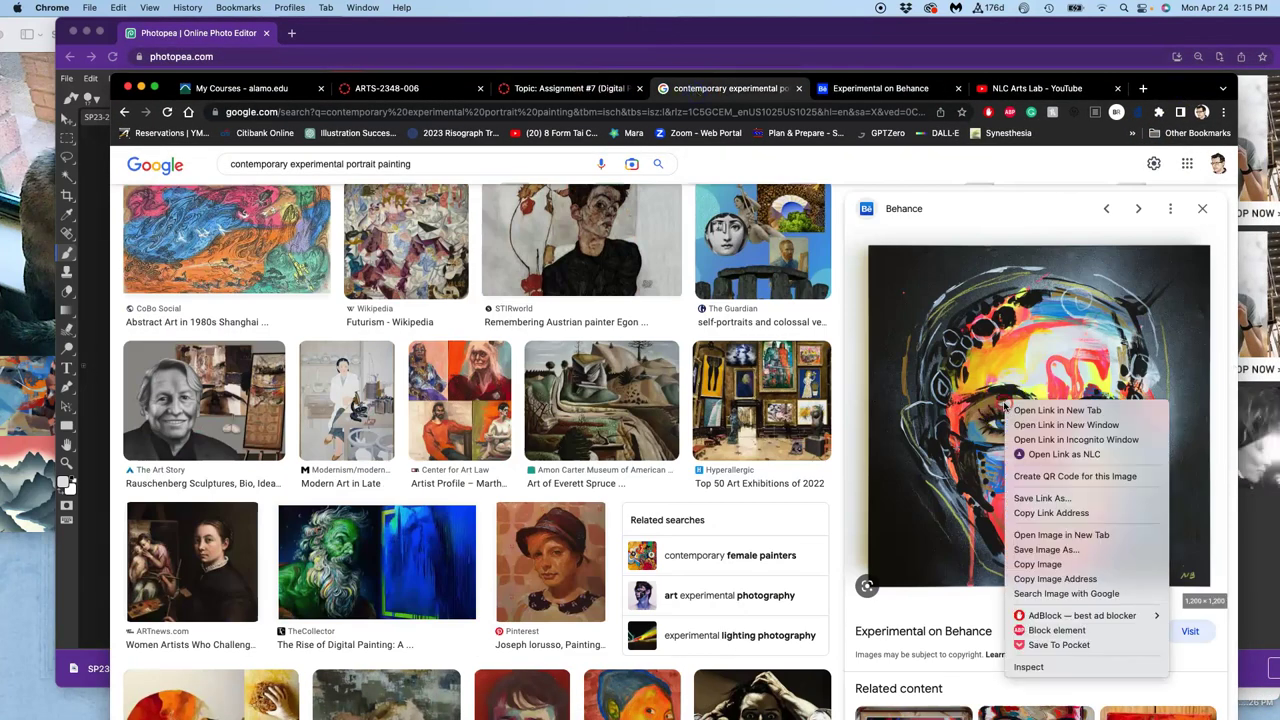
Open the full-size face painting in a new tab and drag it to the desktop as a JPG
left_click(1030, 535)
left_click(935, 88)
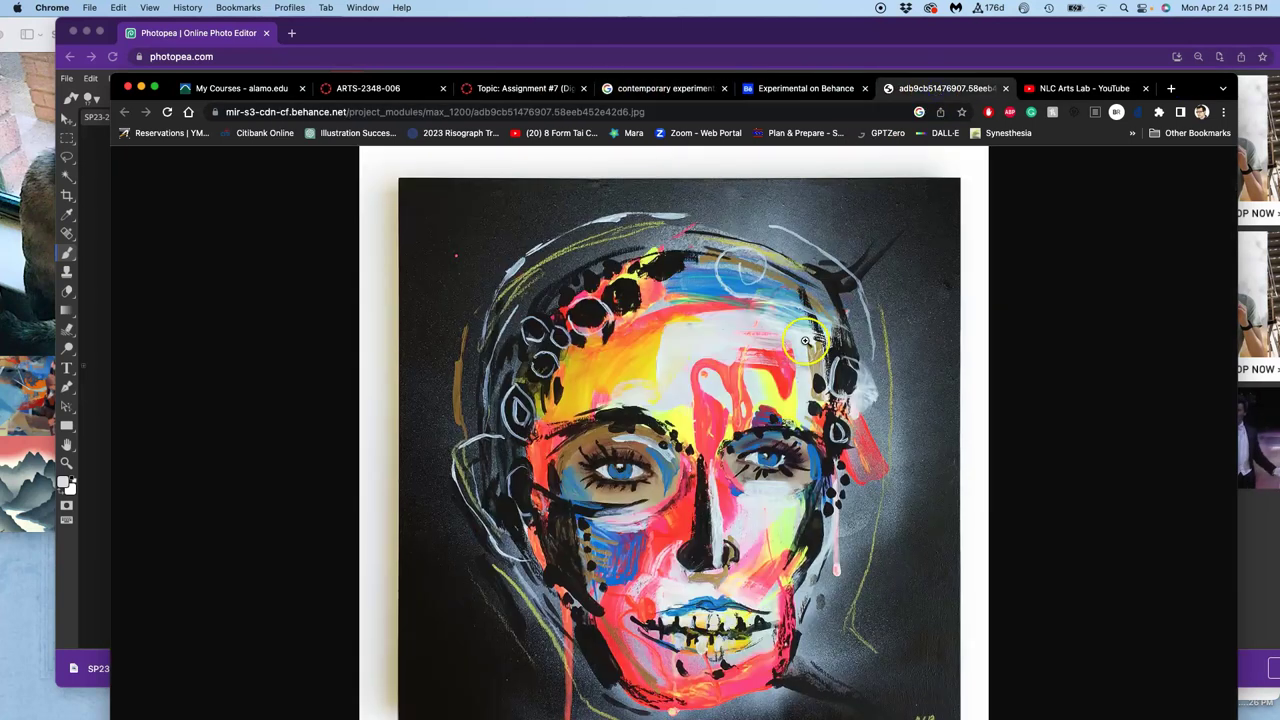
left_click(525, 307)
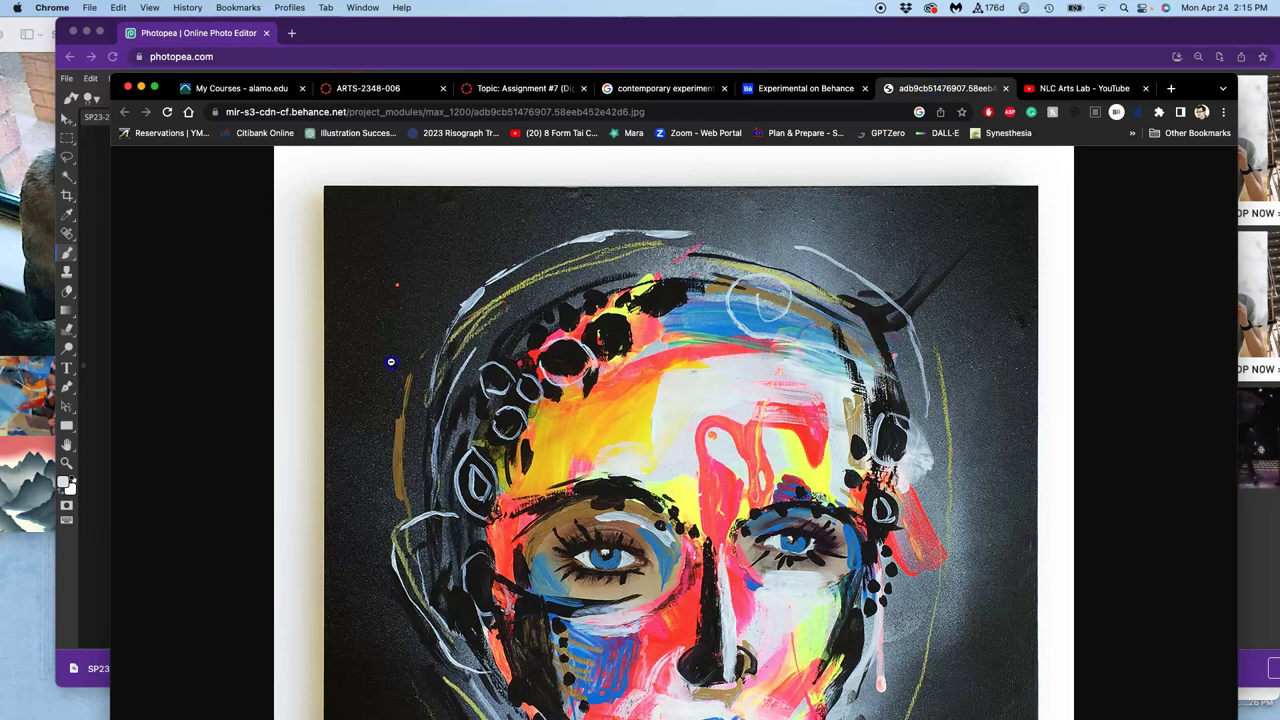
left_click_drag(366, 371, 19, 574)
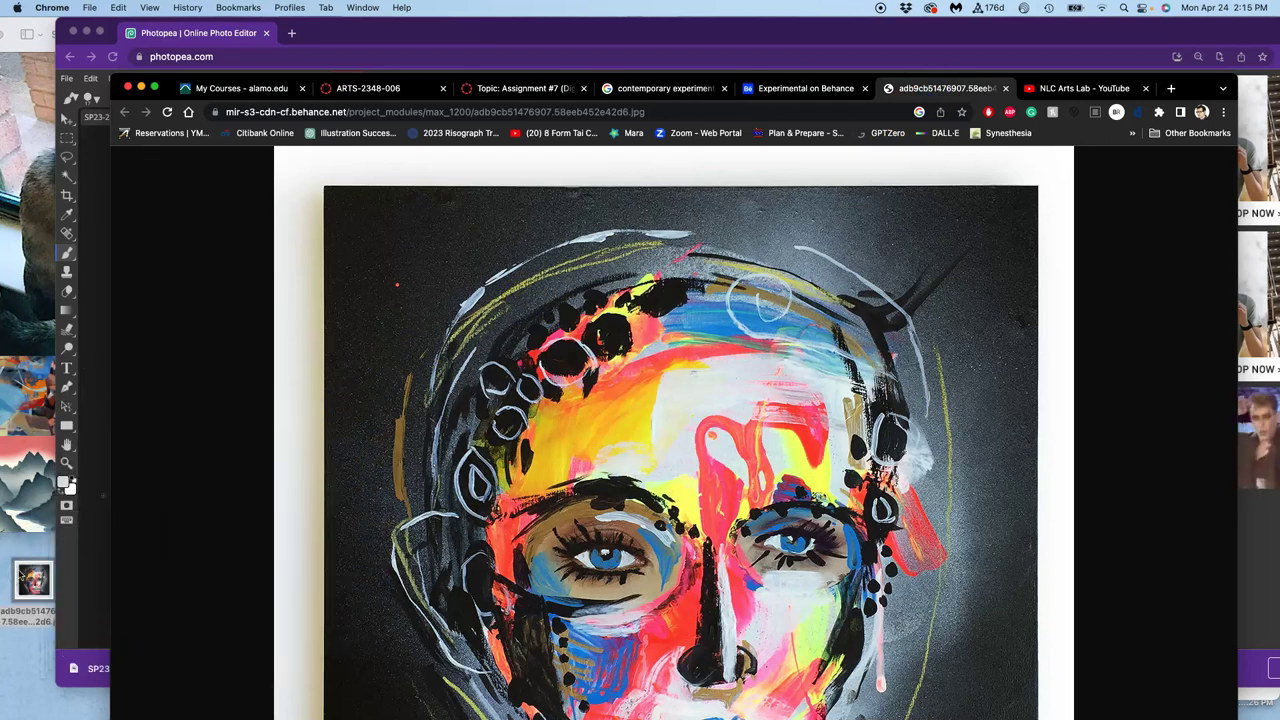
key("F11")
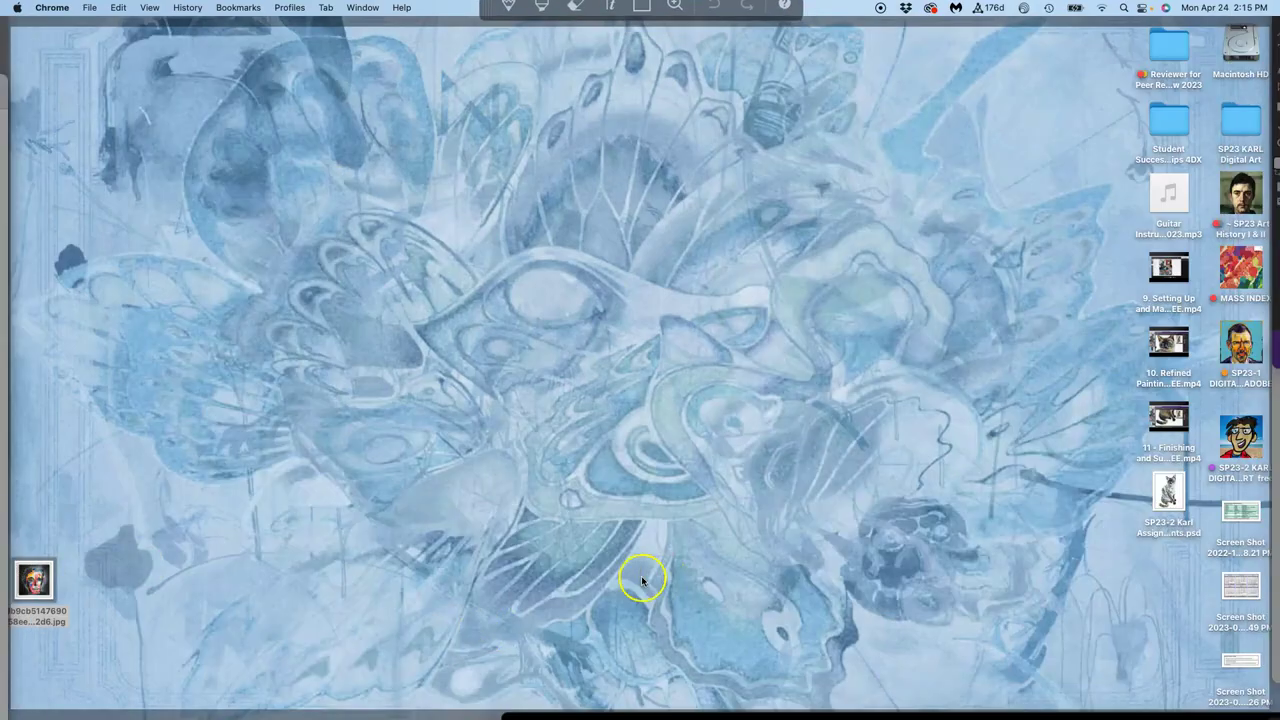
Select the downloaded face painting JPG on the desktop, then restore the windows over it
left_click(41, 588)
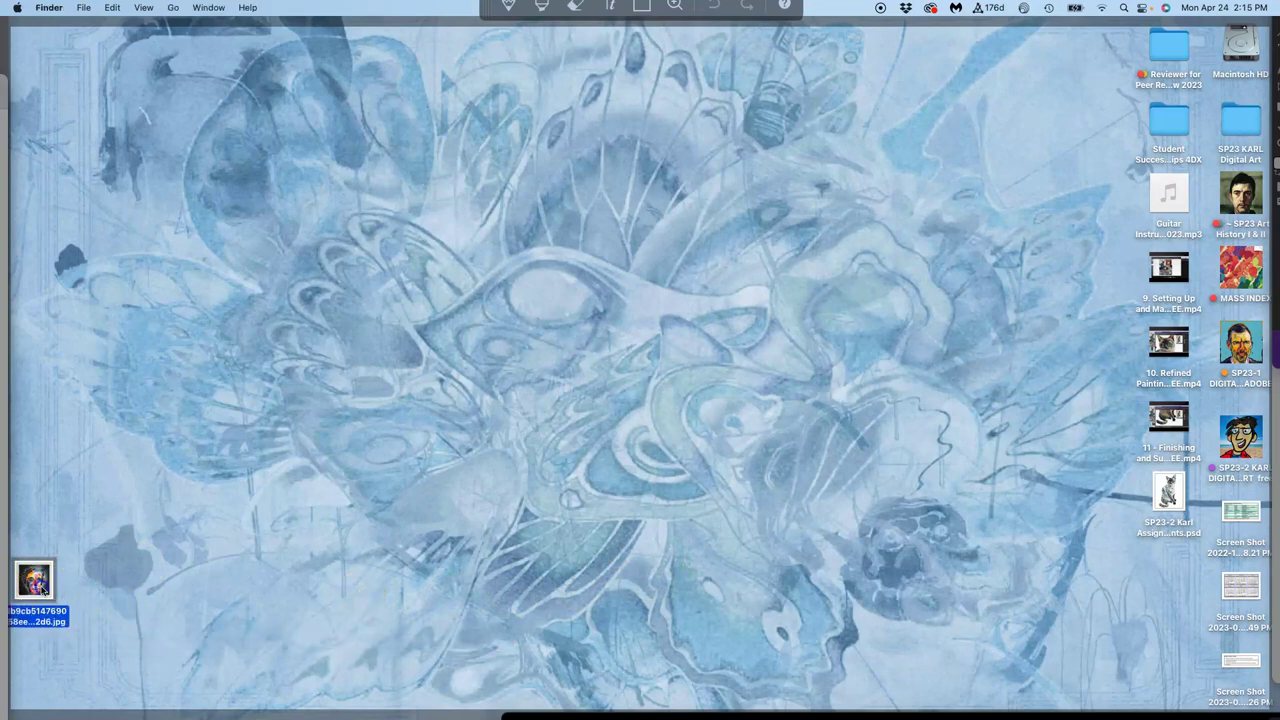
key("F11")
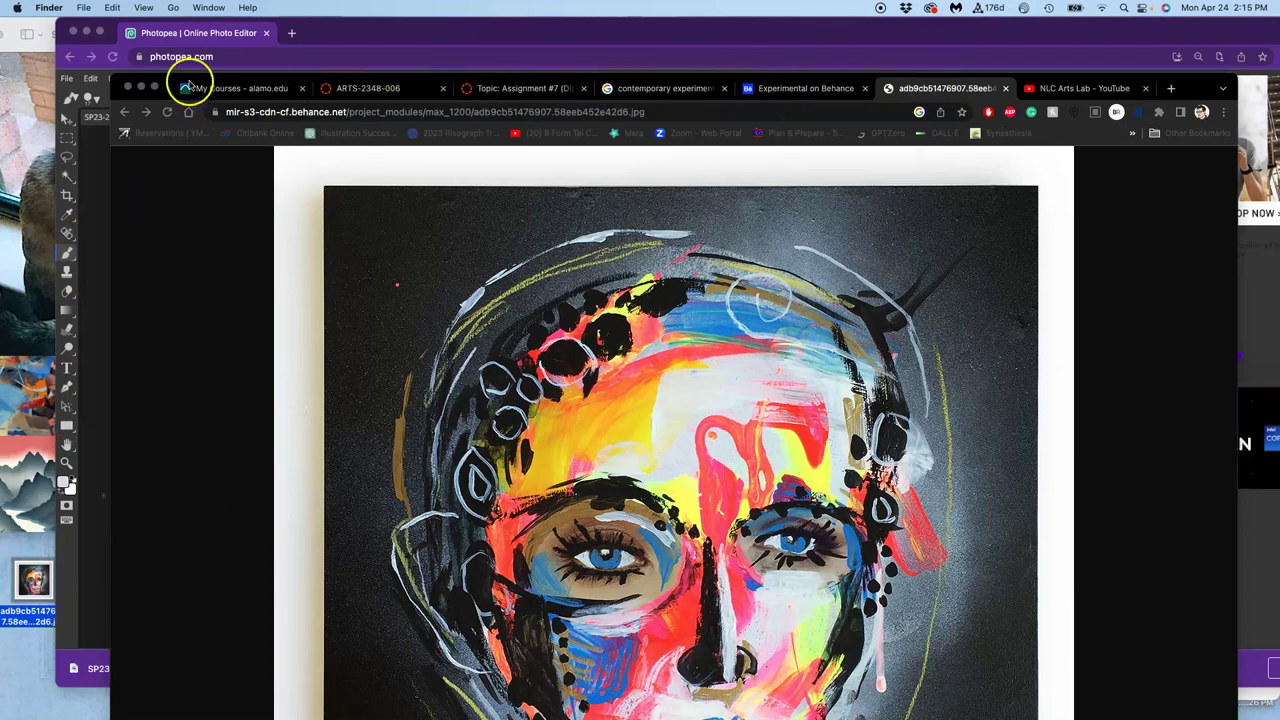
Place the face painting into the cat document and scale it up to about 334%
left_click(347, 24)
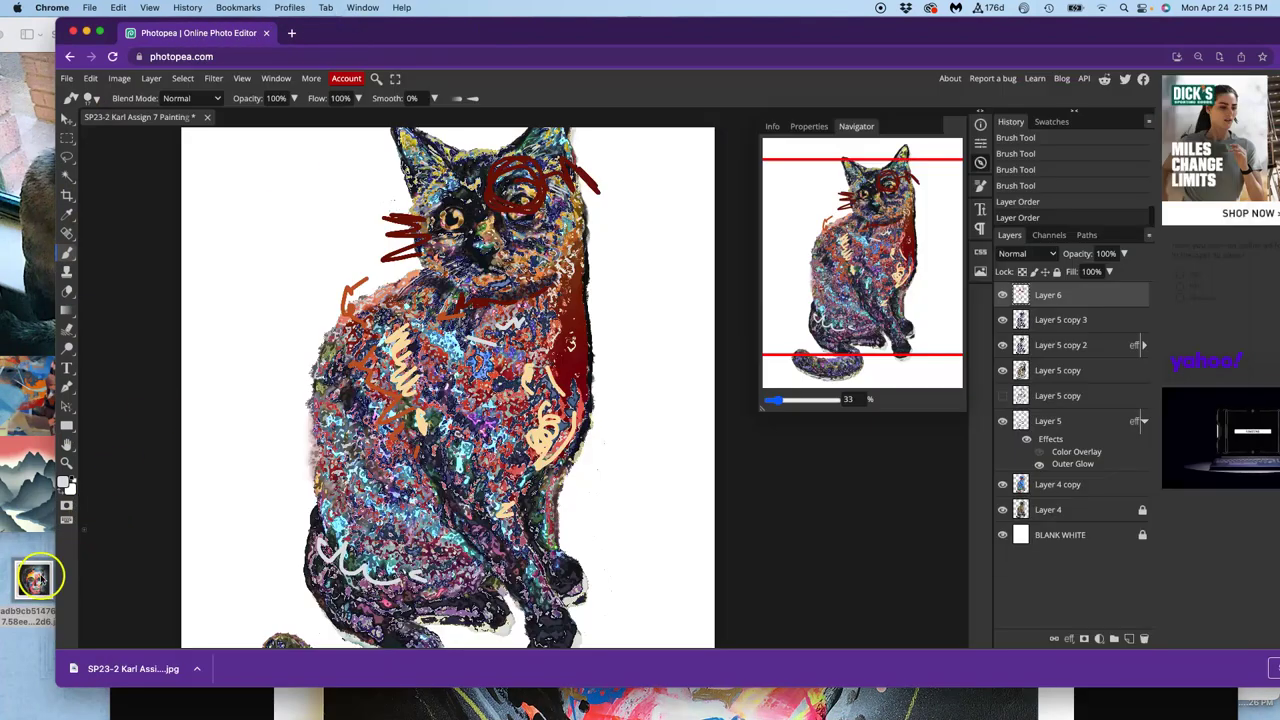
left_click_drag(36, 578, 408, 433)
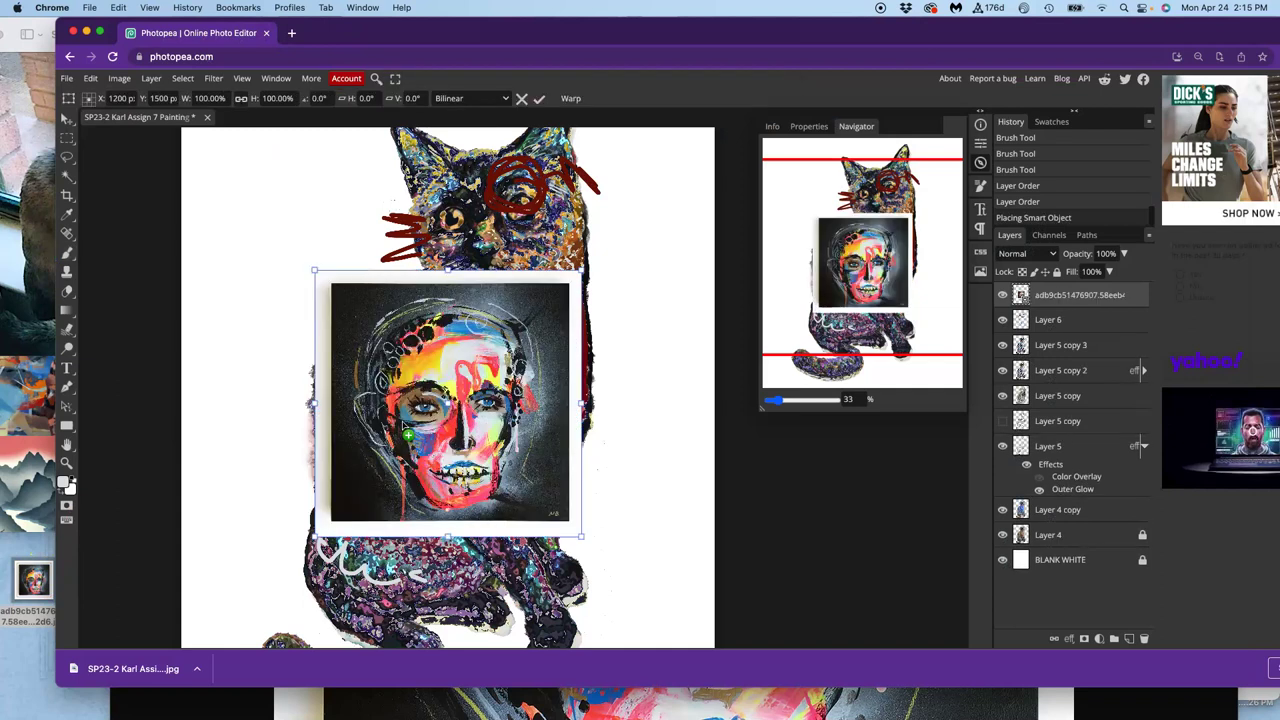
key("super+minus")
key("super+minus")
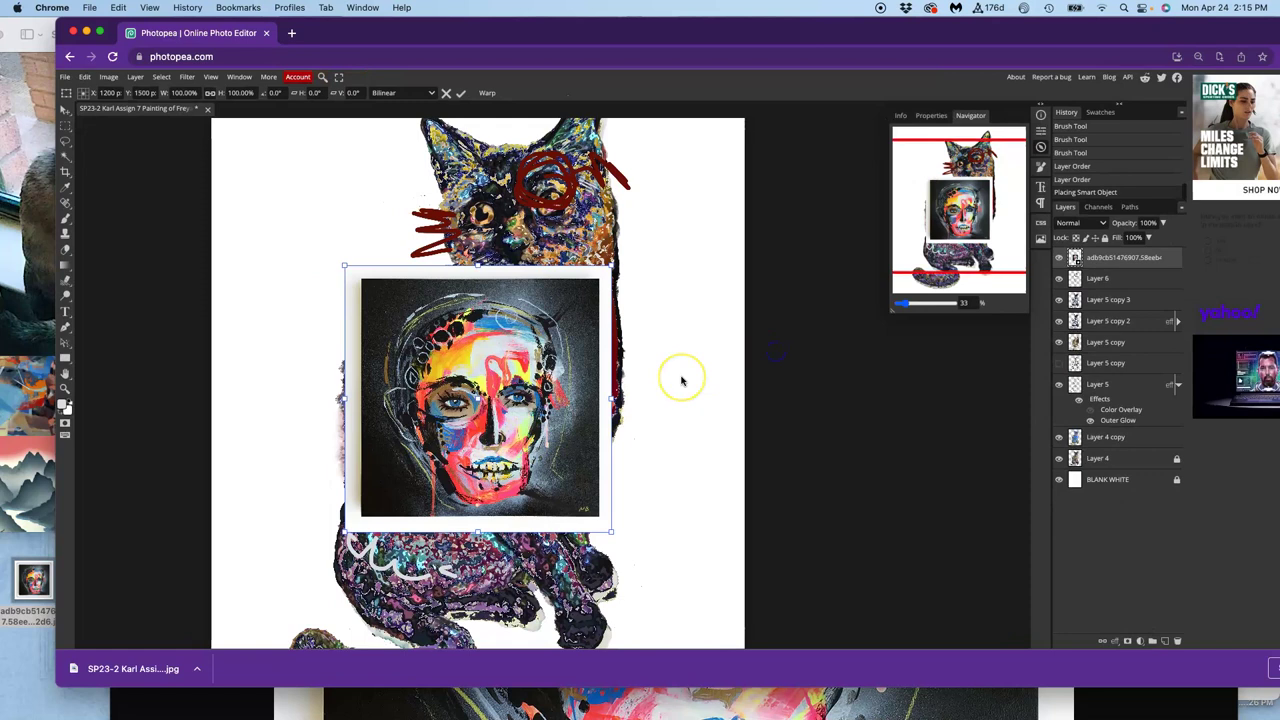
key("ctrl+minus")
key("ctrl+minus")
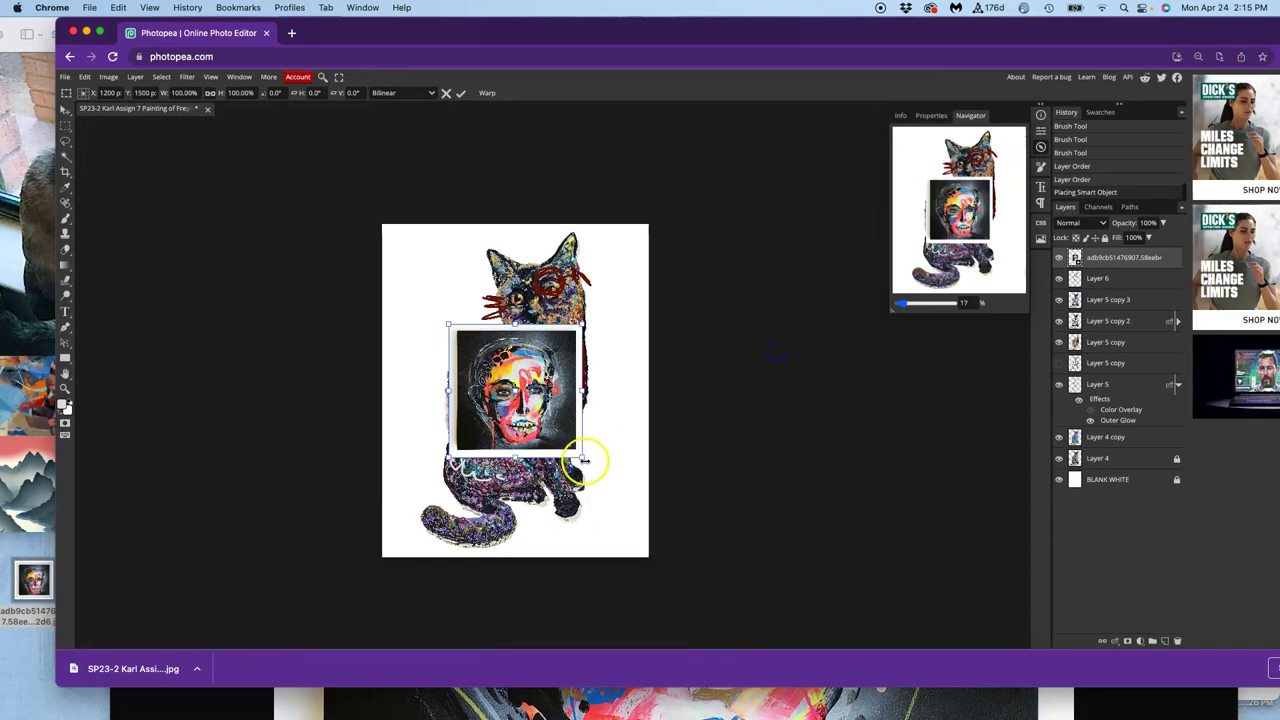
left_click_drag(583, 459, 742, 708)
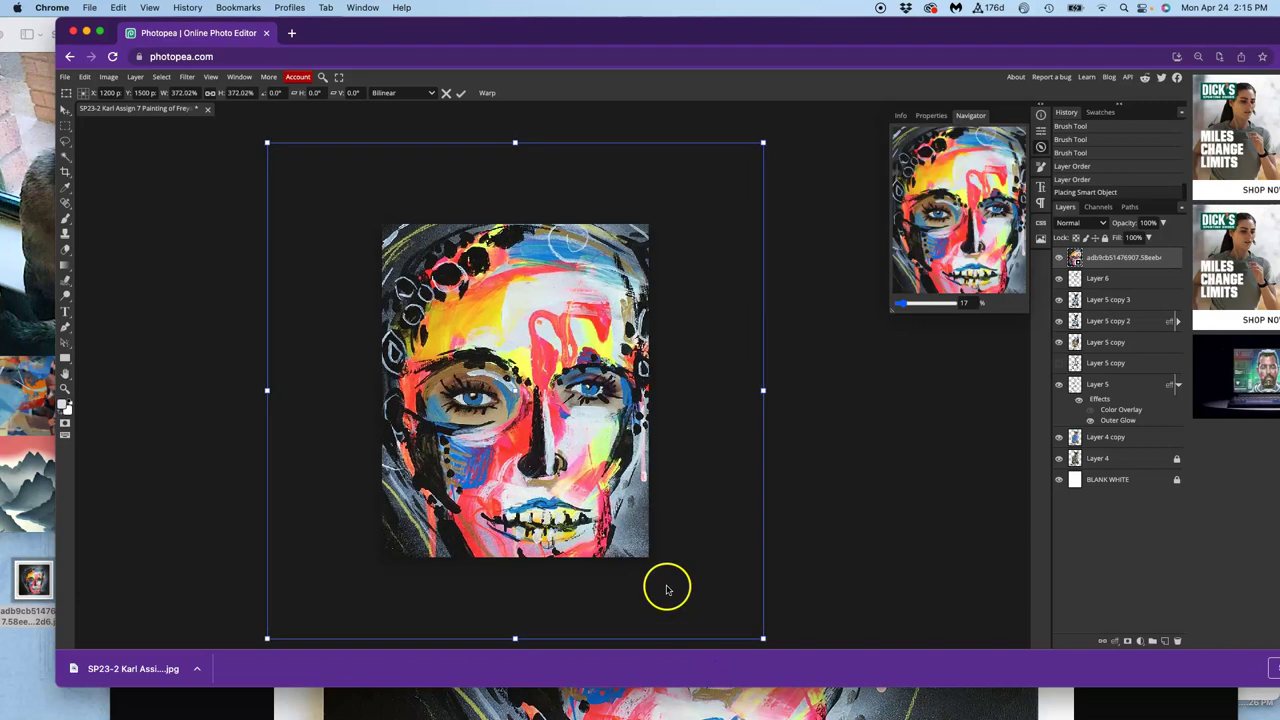
Rasterize the placed face painting layer so it can be painted on
key("b")
right_click(553, 402)
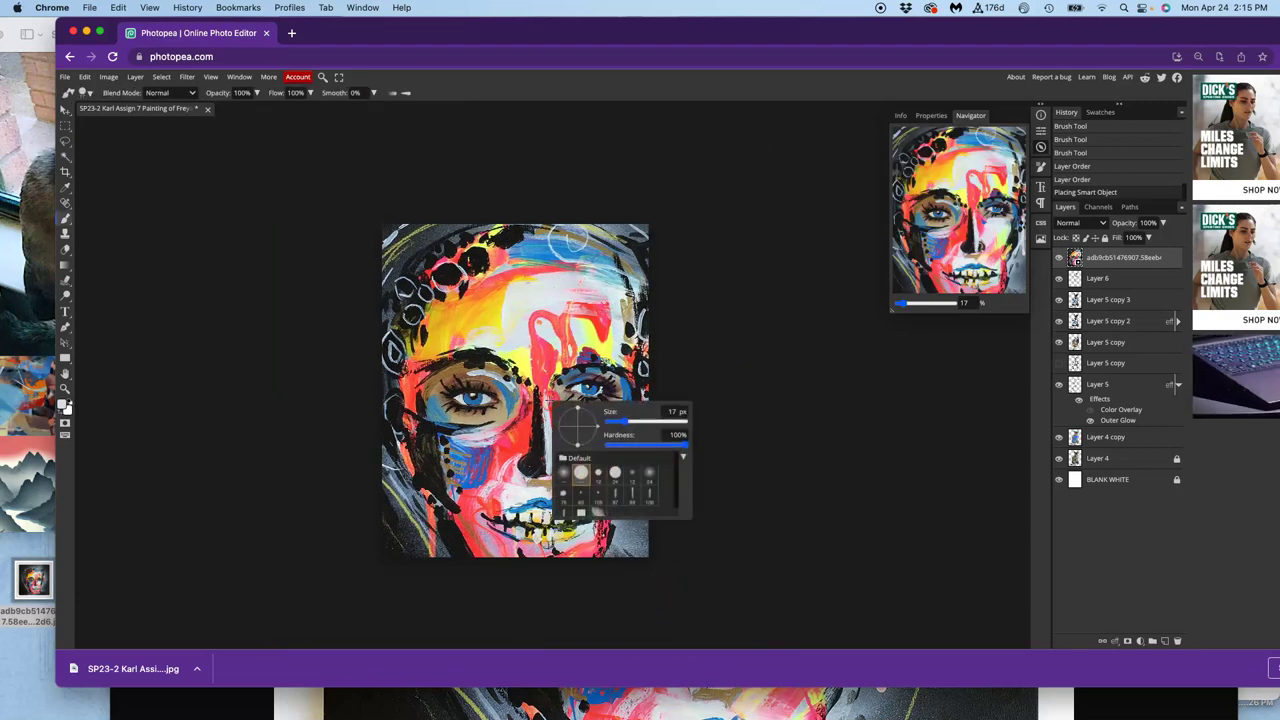
left_click(526, 361)
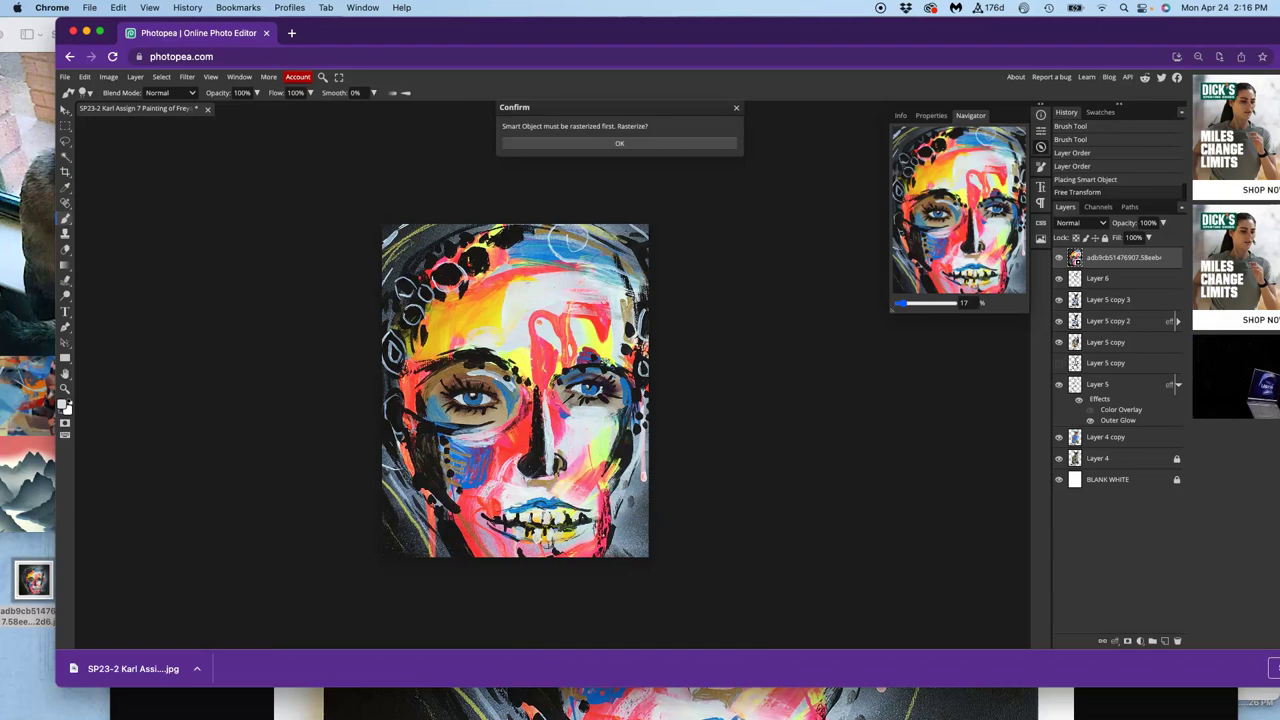
left_click(604, 144)
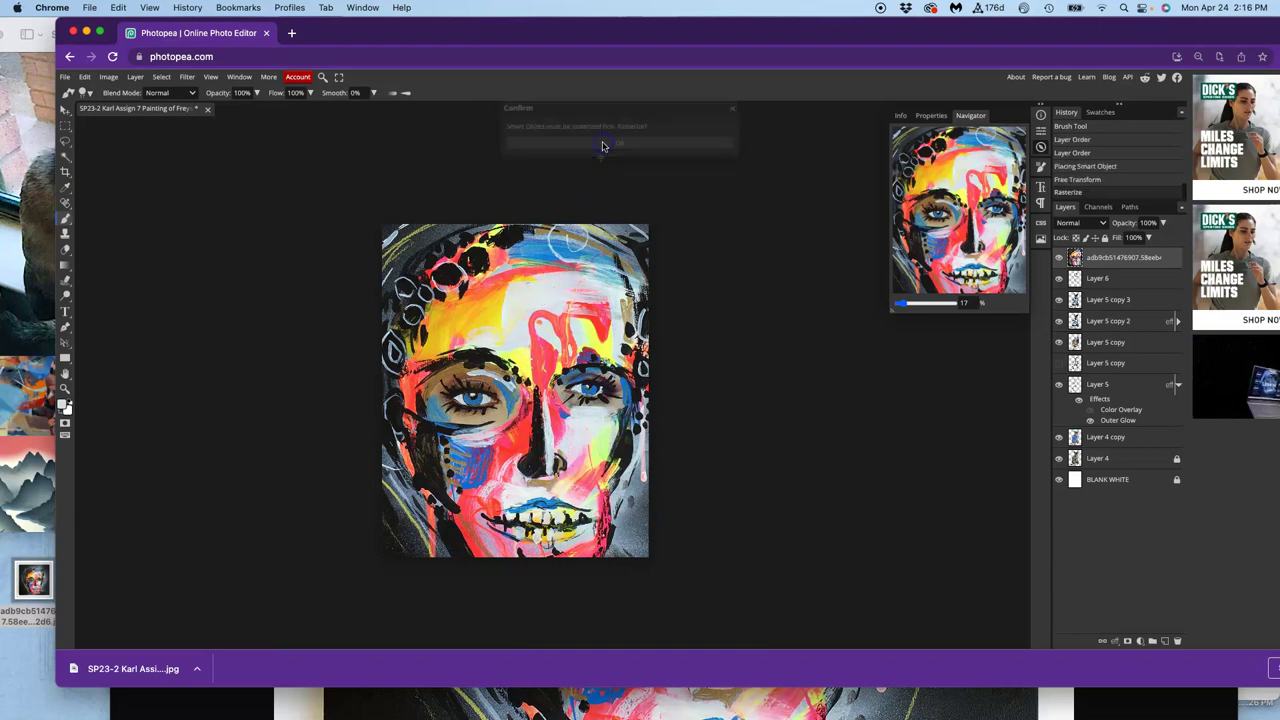
Flip the face painting layer horizontally
key("super+alt+t")
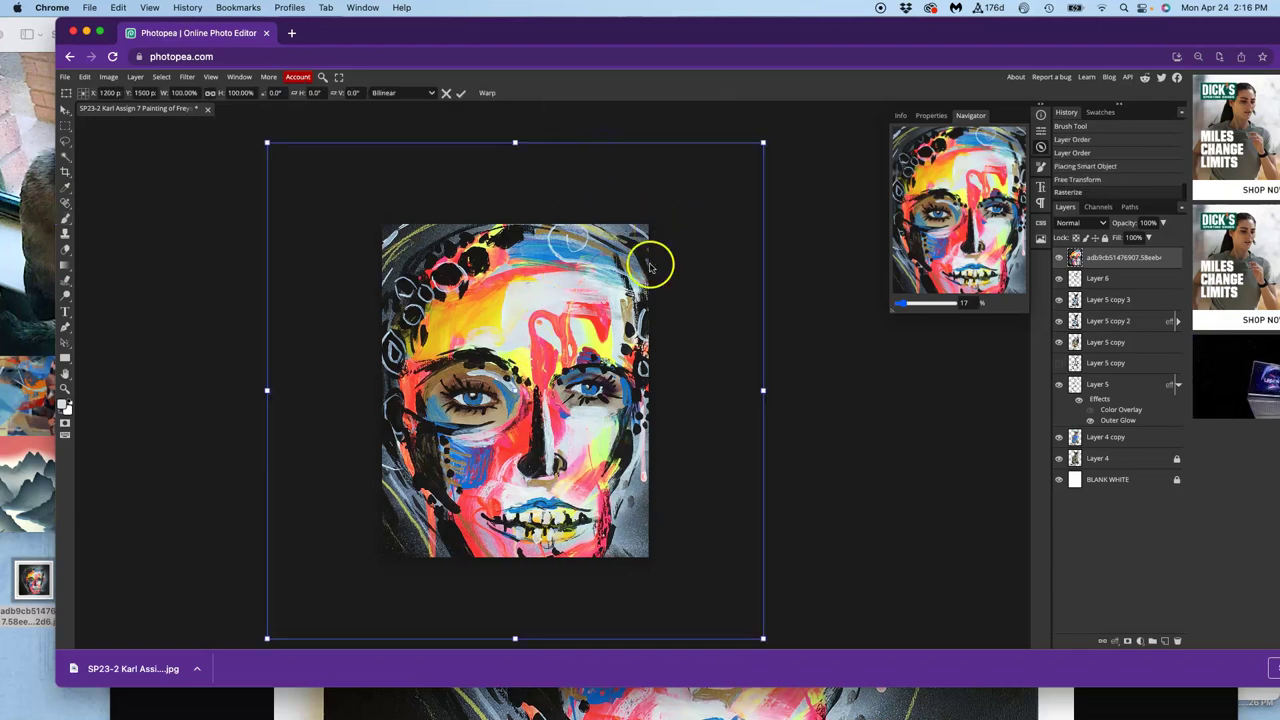
right_click(592, 297)
left_click(614, 449)
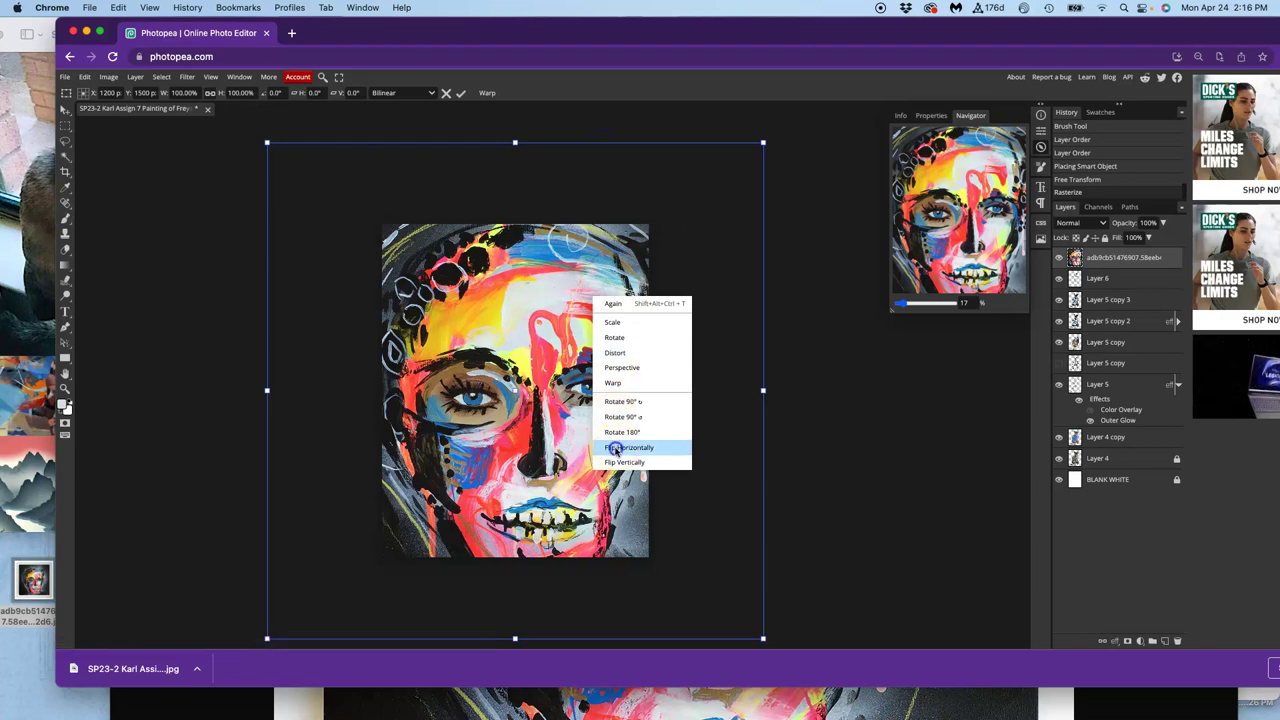
left_click(66, 174)
key("Escape")
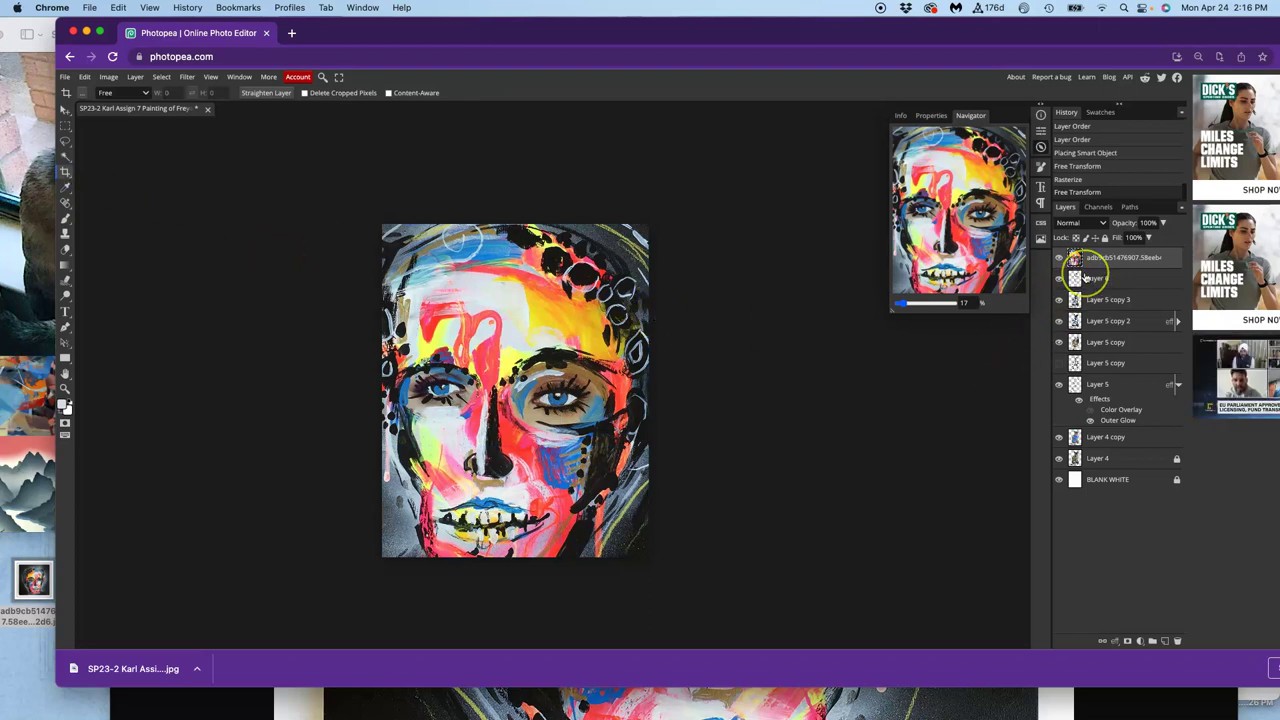
Move the face painting layer down three levels, just above Layer 4
key("super+bracketleft")
key("super+bracketleft")
key("super+bracketleft")
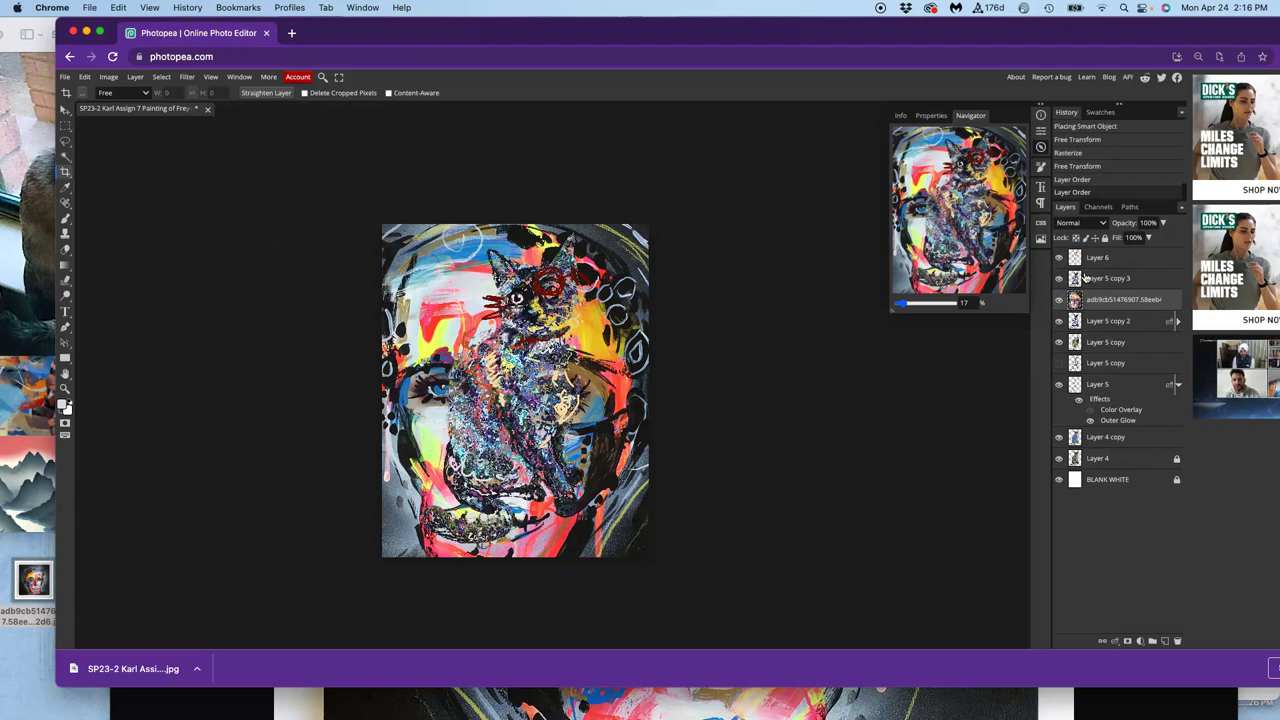
key("super+bracketleft")
key("super+bracketleft")
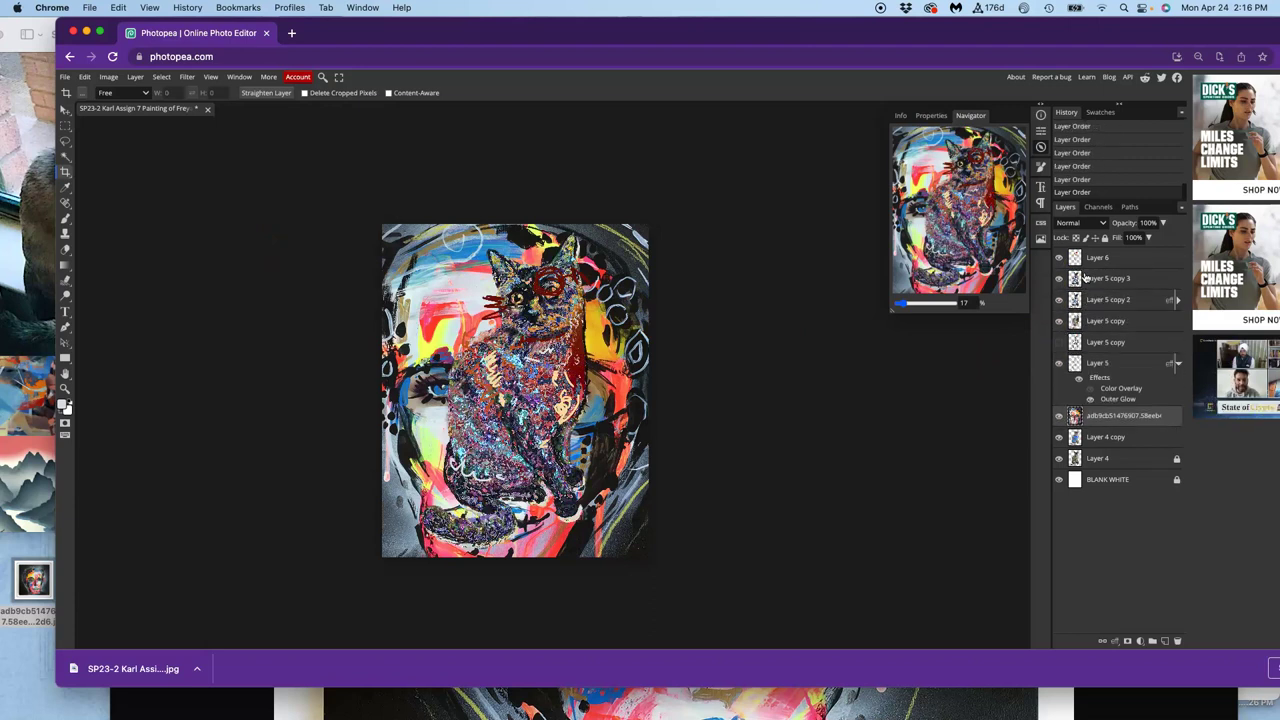
key("super+bracketleft")
key("super+bracketleft")
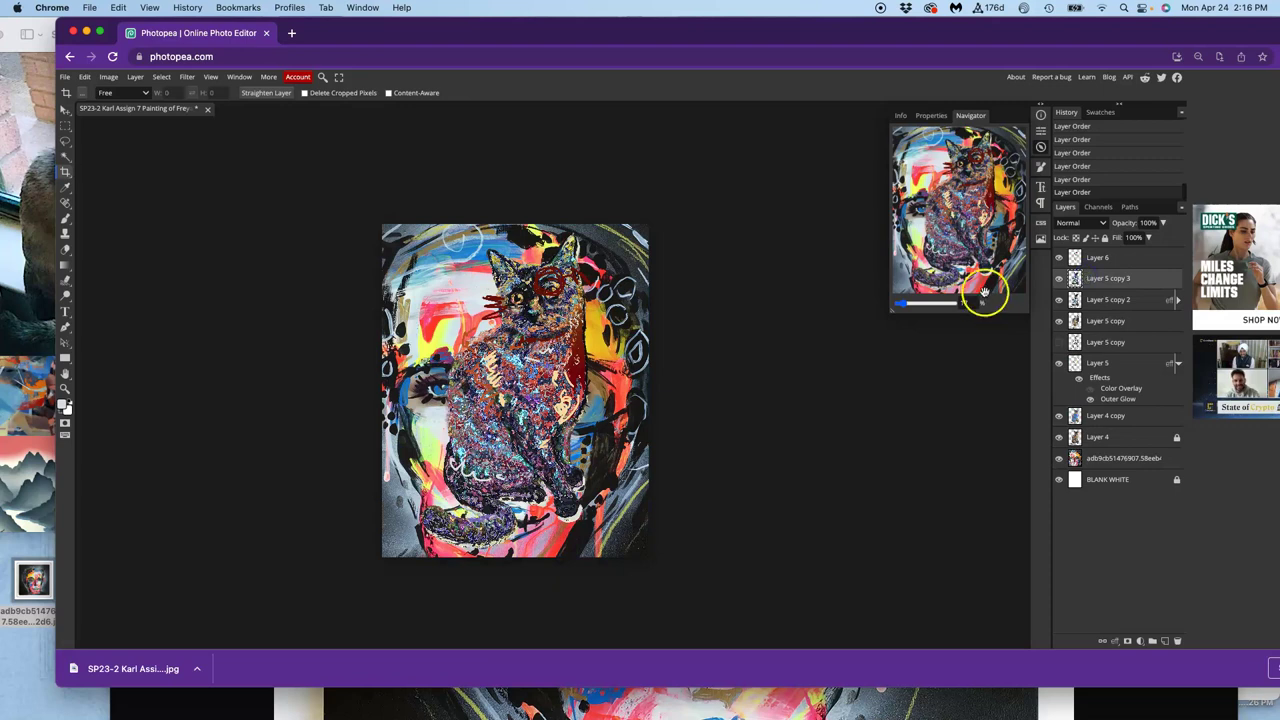
Magic Wand select an area, copy it from the face painting to Layer 7, and raise it to the top
left_click(65, 157)
left_click(397, 272)
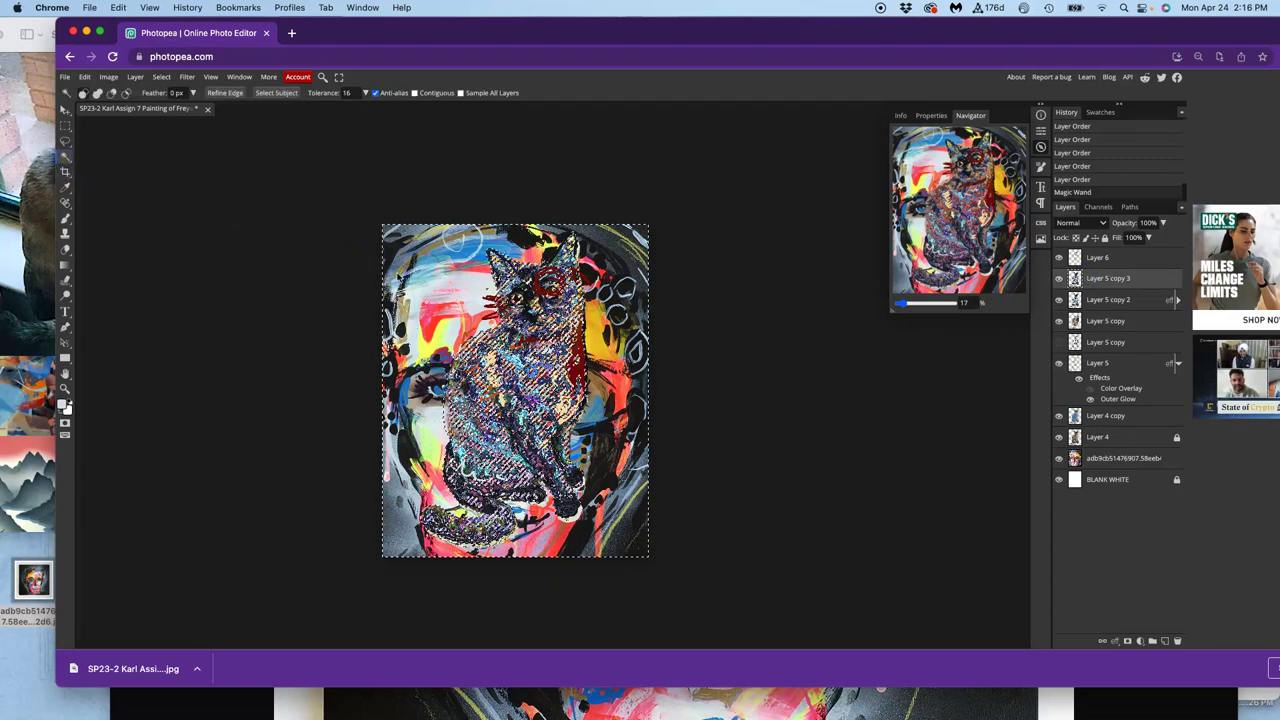
left_click_drag(1118, 268, 1109, 463)
left_click(1109, 463)
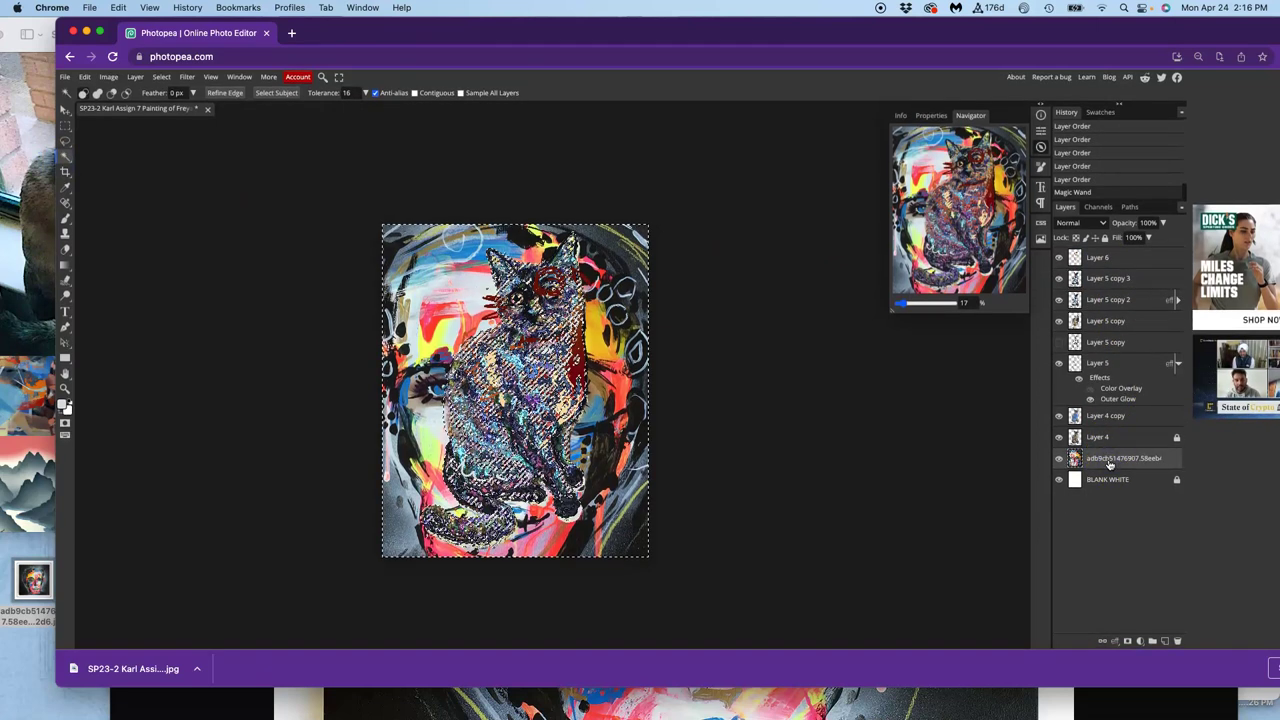
key("ctrl+j")
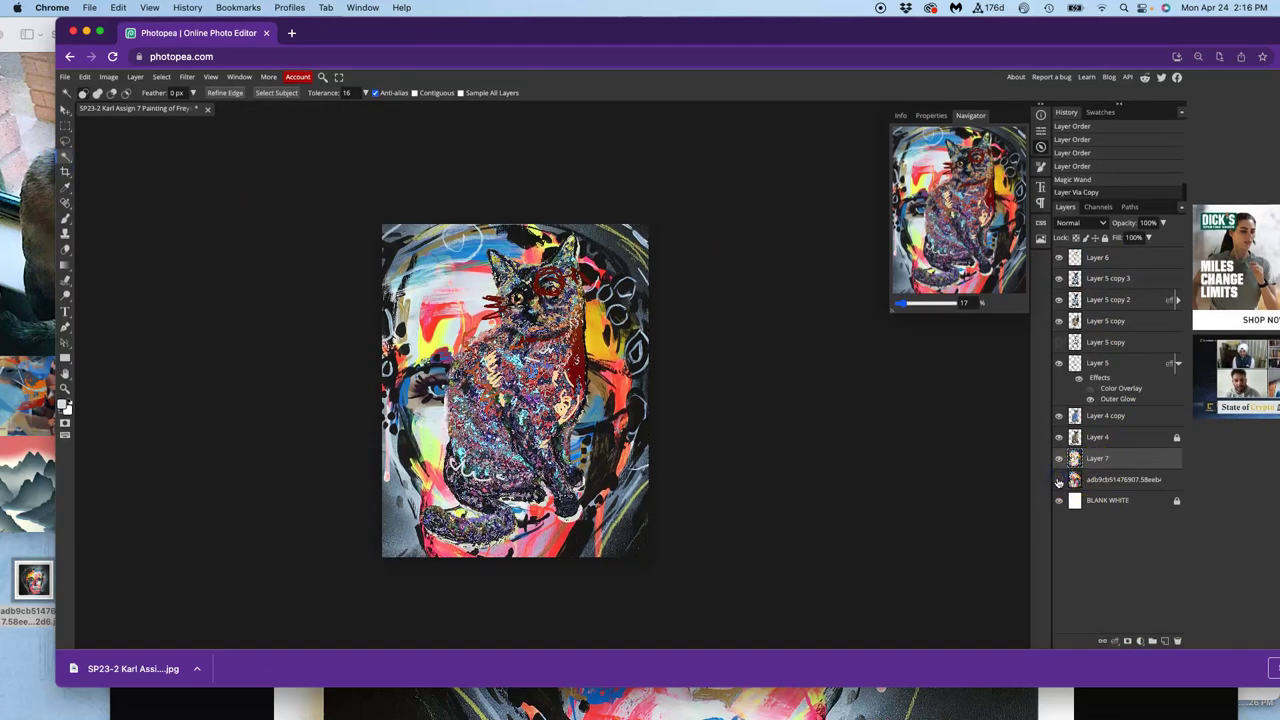
key("ctrl+bracketright")
key("ctrl+bracketright")
key("ctrl+bracketright")
key("ctrl+bracketright")
key("ctrl+bracketright")
key("ctrl+bracketright")
key("ctrl+bracketright")
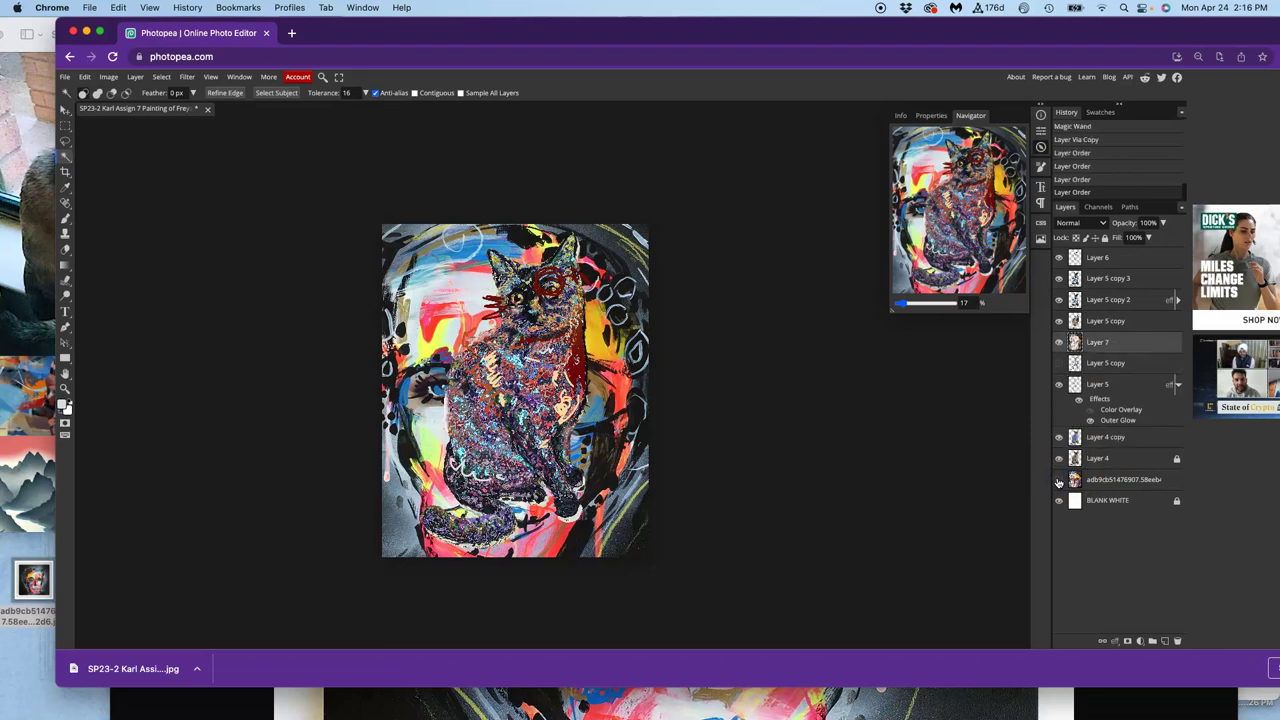
key("ctrl+bracketright")
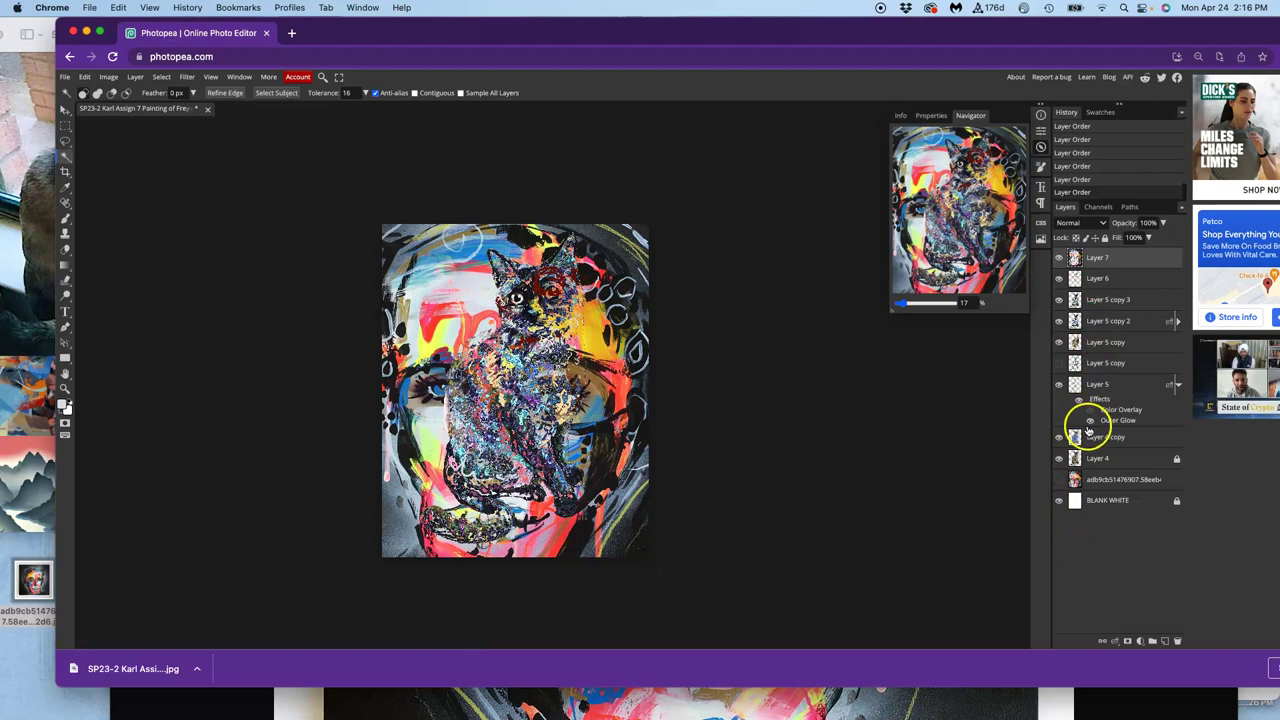
Make Layer 4 copy active and Magic Wand select a region on the cat's head
left_click(1095, 437)
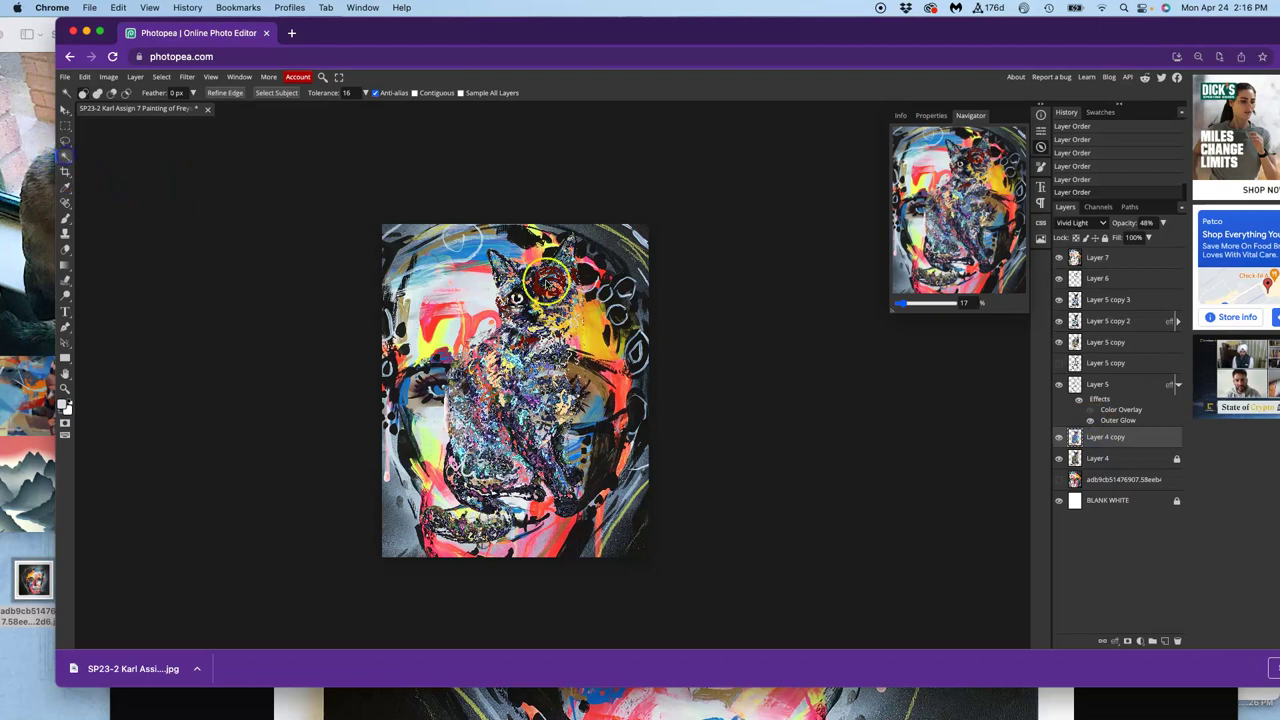
left_click(545, 290)
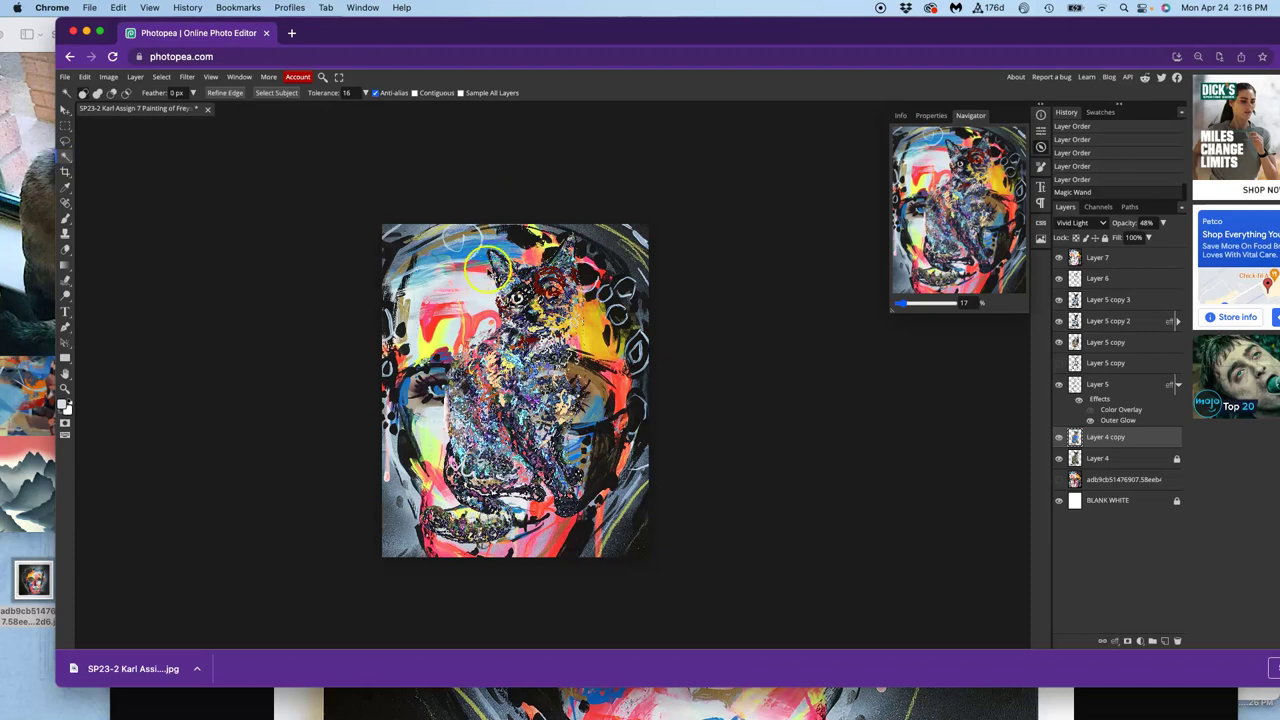
scroll(600, 320, "up", 5)
Unlock Layer 4, magic-wand its white background, and hide Layer 7
double_click(1098, 459)
left_click(1100, 462)
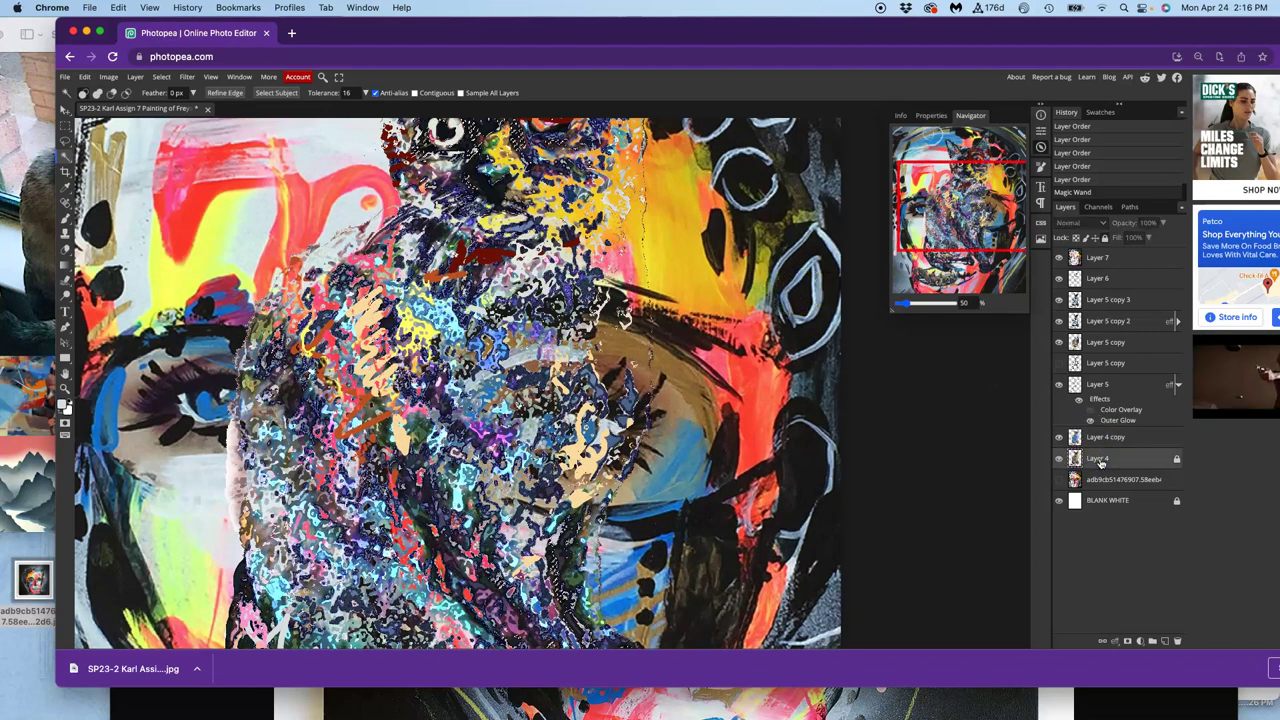
left_click(1105, 238)
left_click(739, 303)
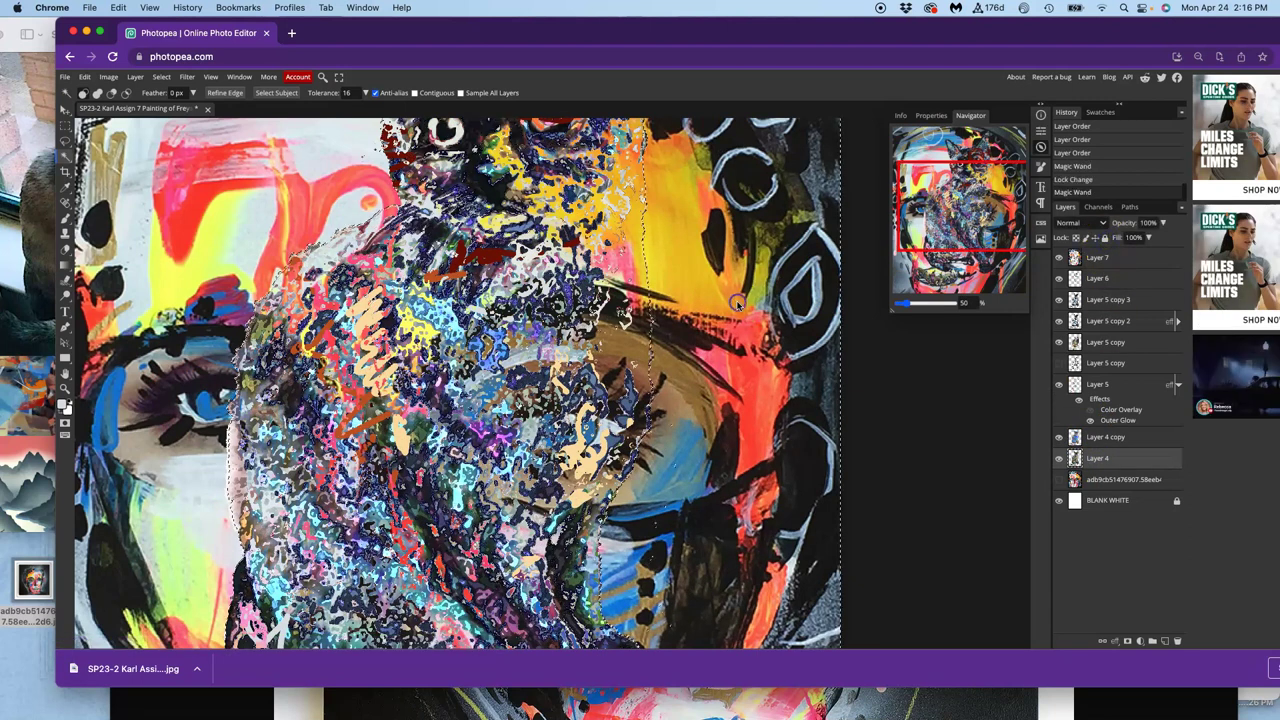
key("super+0")
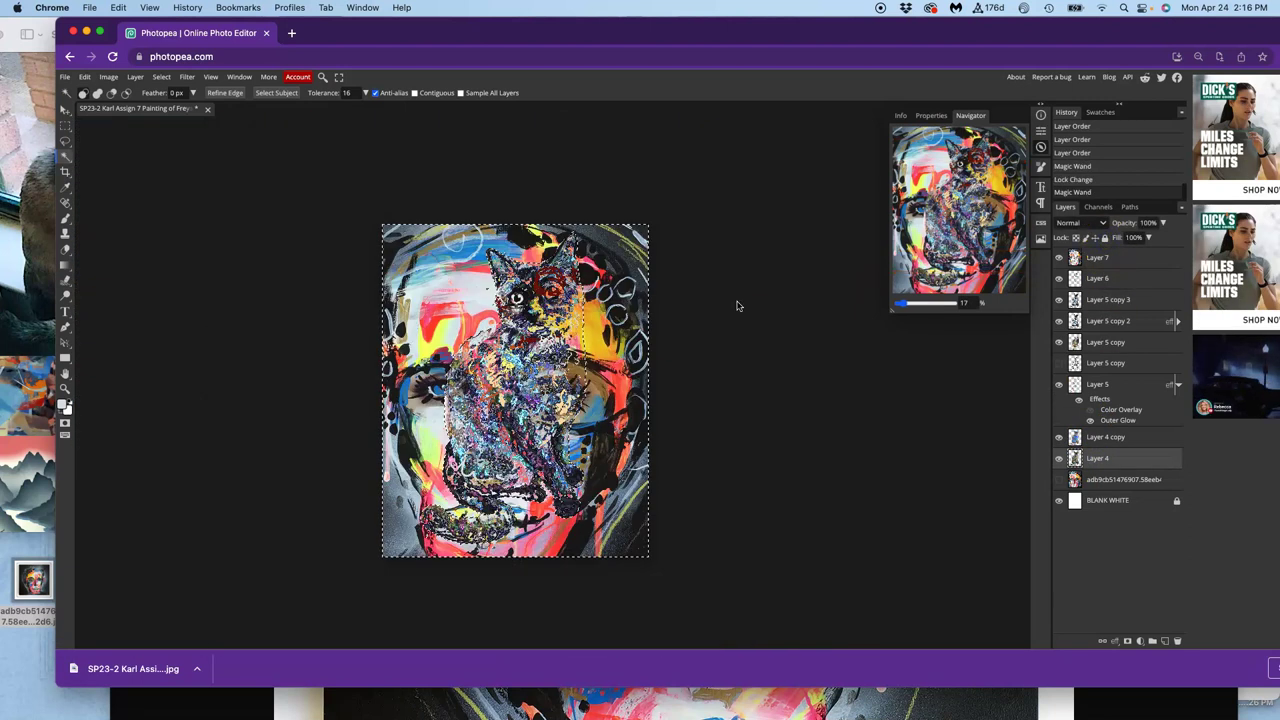
left_click(1058, 259)
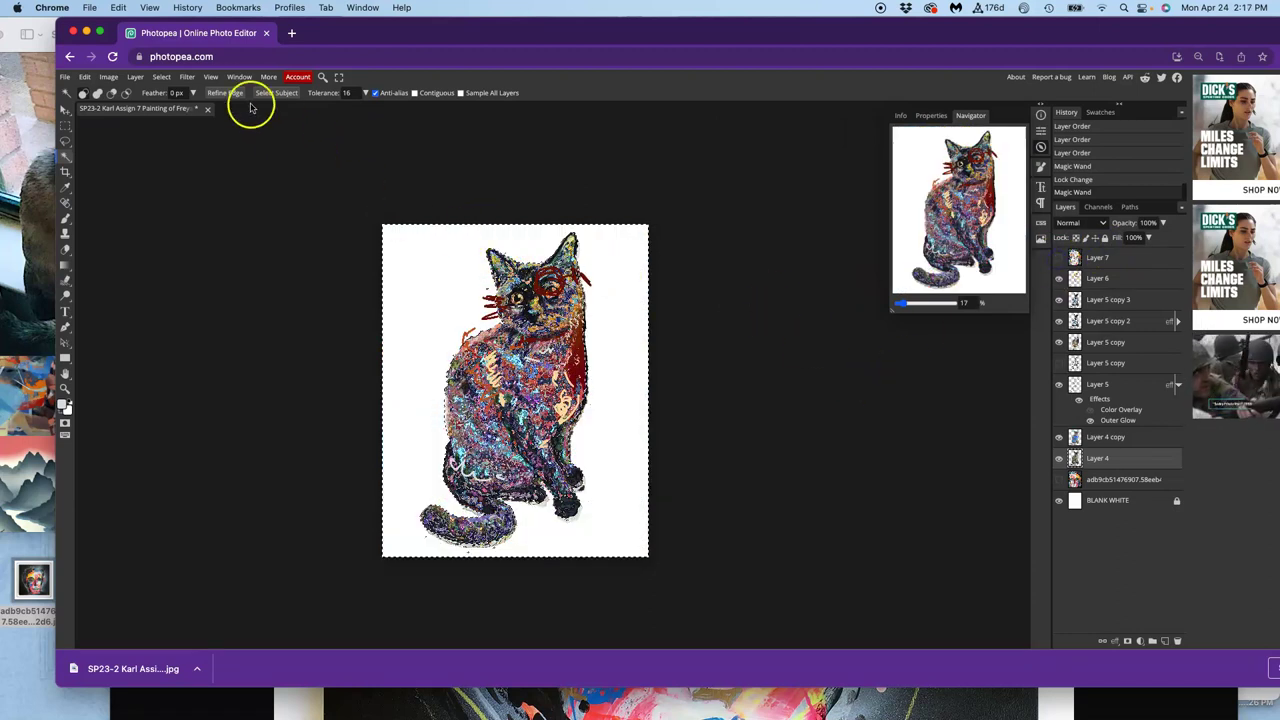
Invert the selection to the cat silhouette, copy the face painting into Layer 8, hide the original, and raise it
left_click(162, 77)
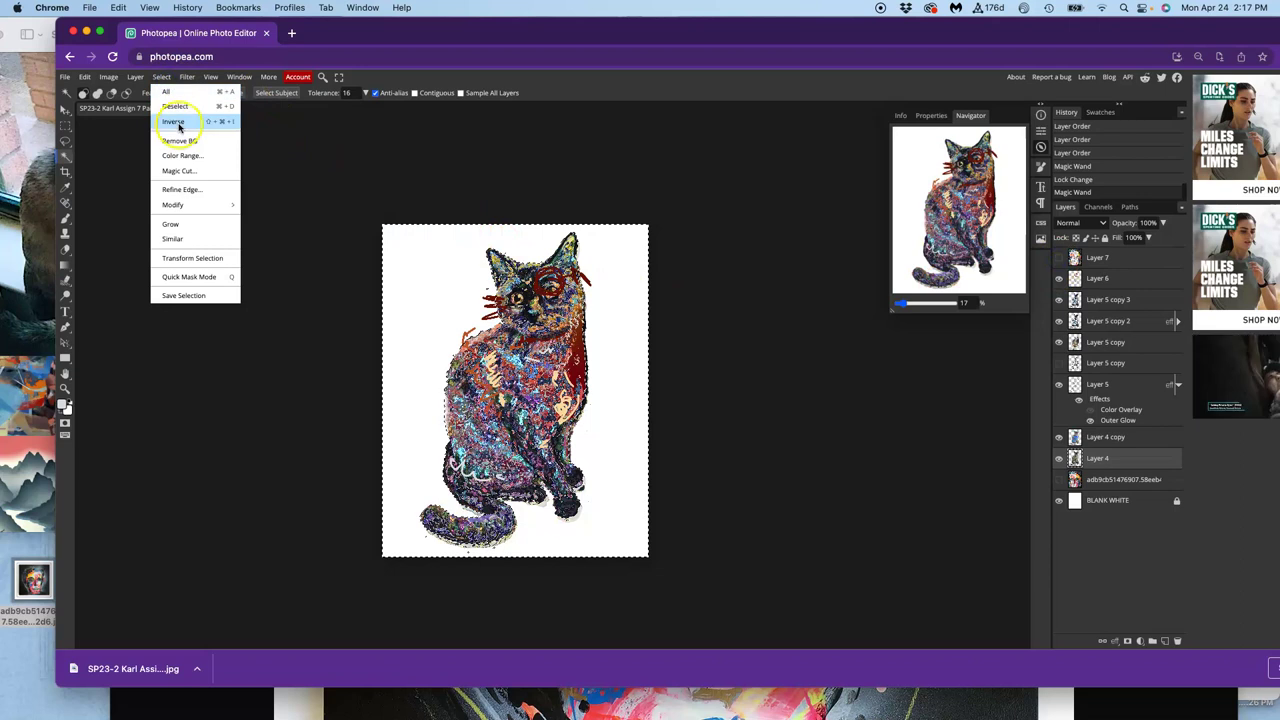
left_click(176, 125)
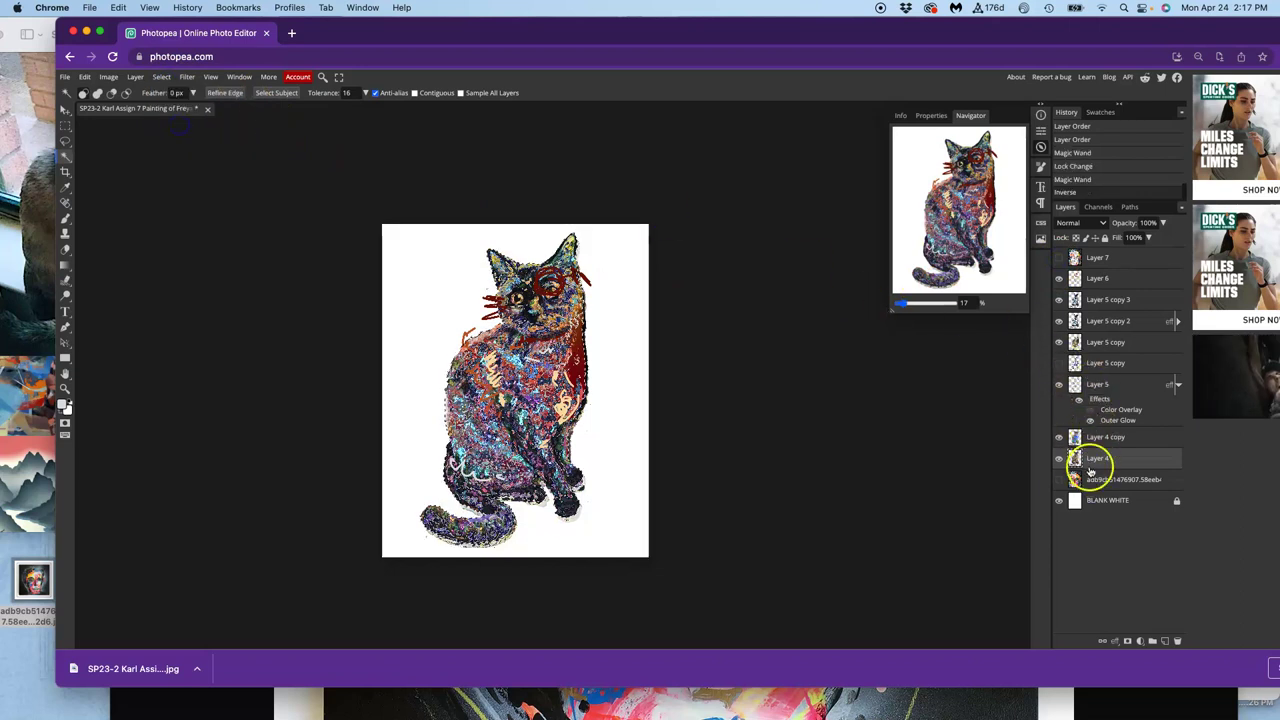
left_click(1059, 479)
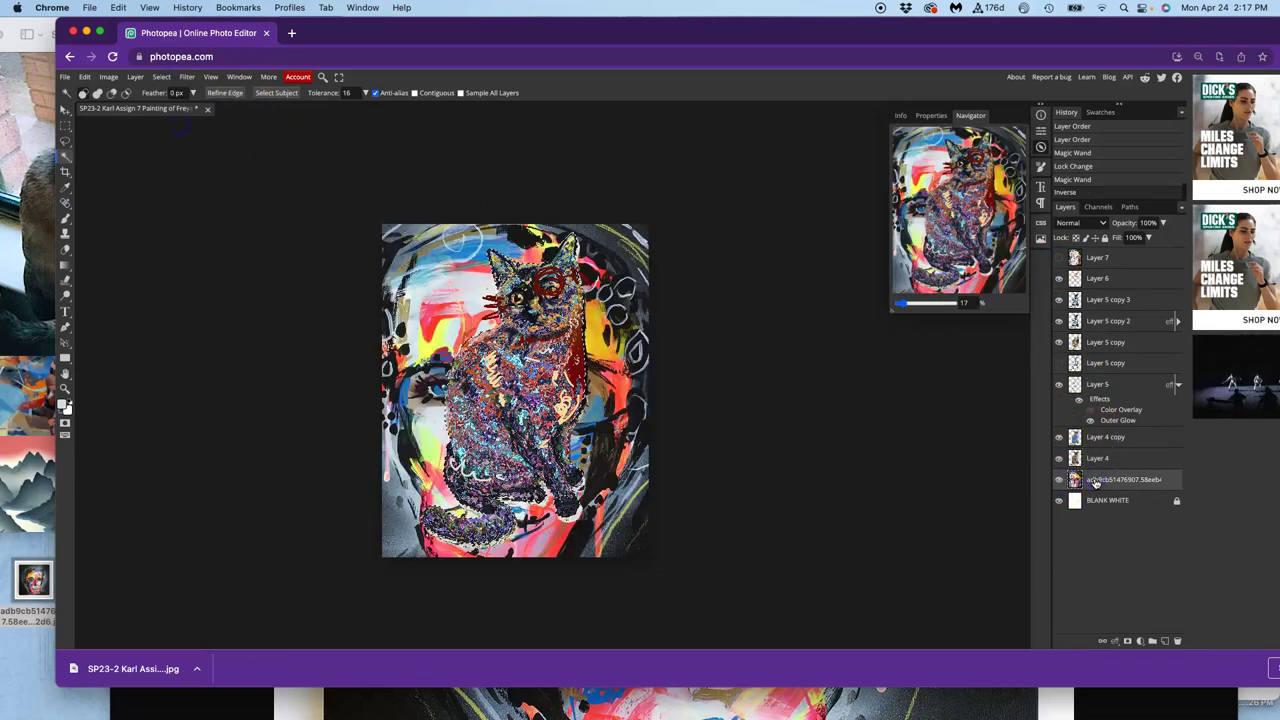
key("ctrl+j")
left_click(1059, 500)
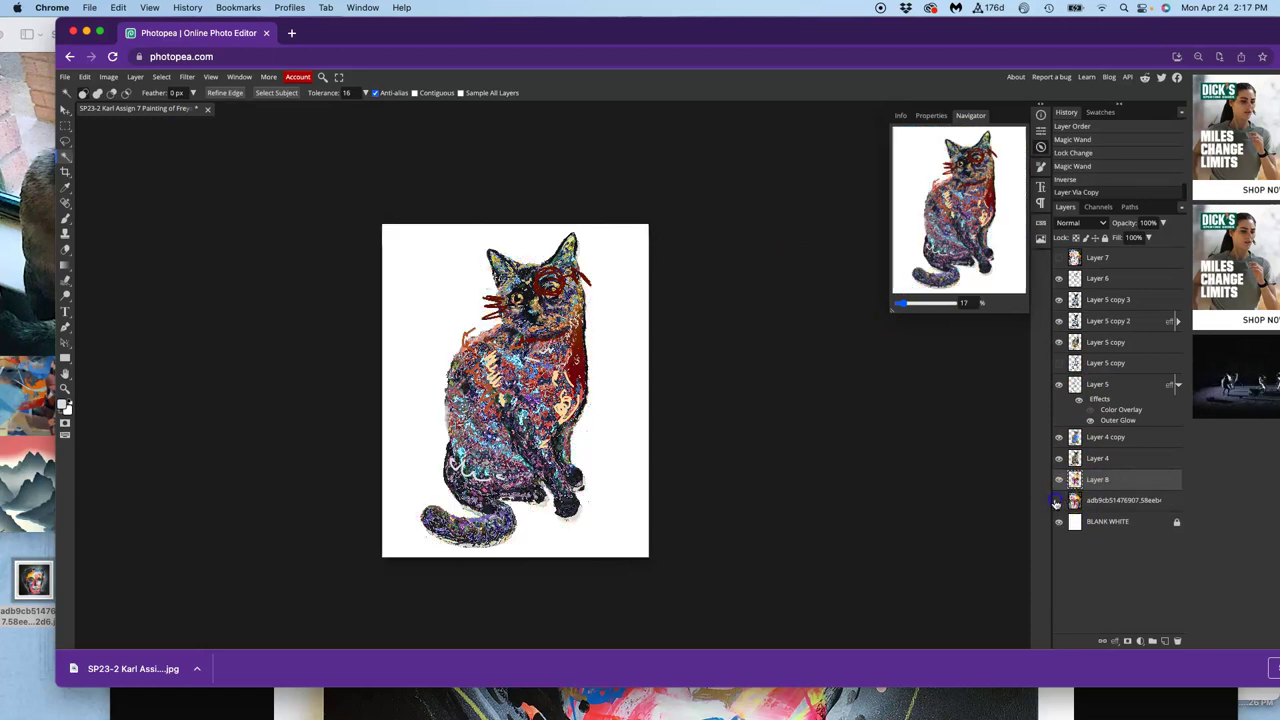
left_click(1094, 490)
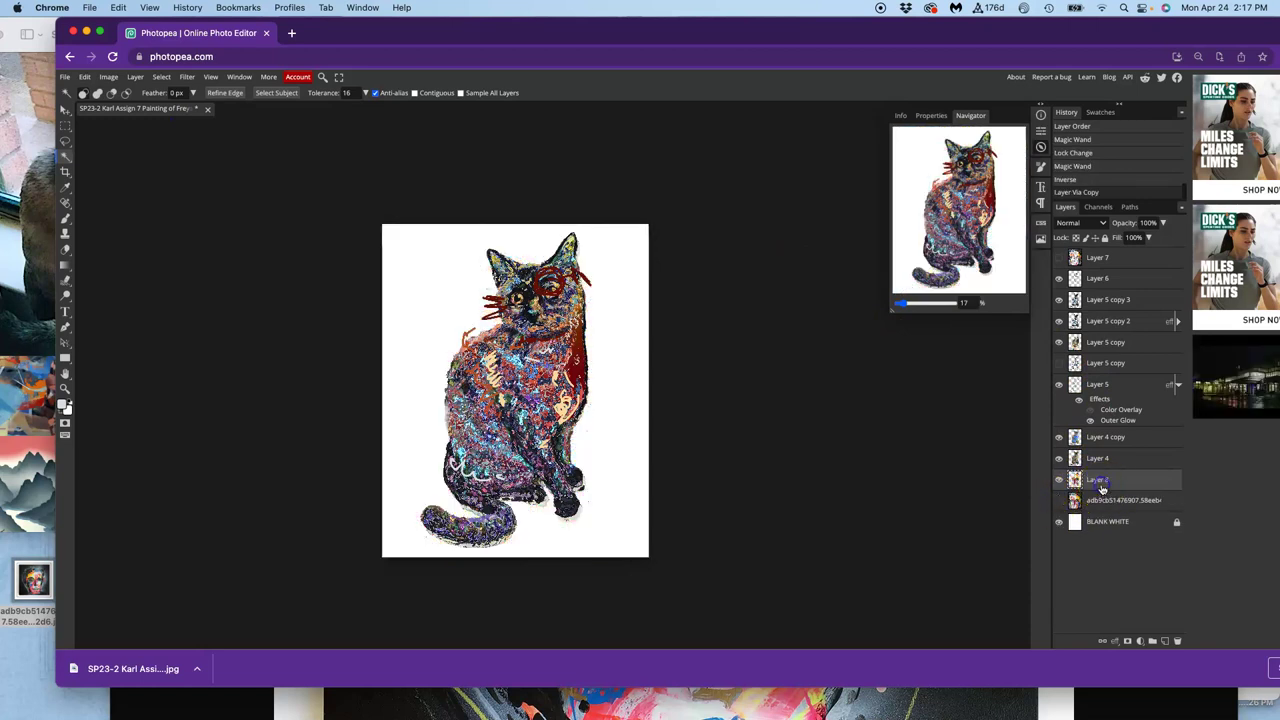
key("ctrl+bracketright")
key("ctrl+bracketright")
key("ctrl+bracketright")
key("ctrl+bracketright")
key("ctrl+bracketright")
key("ctrl+bracketright")
key("ctrl+bracketright")
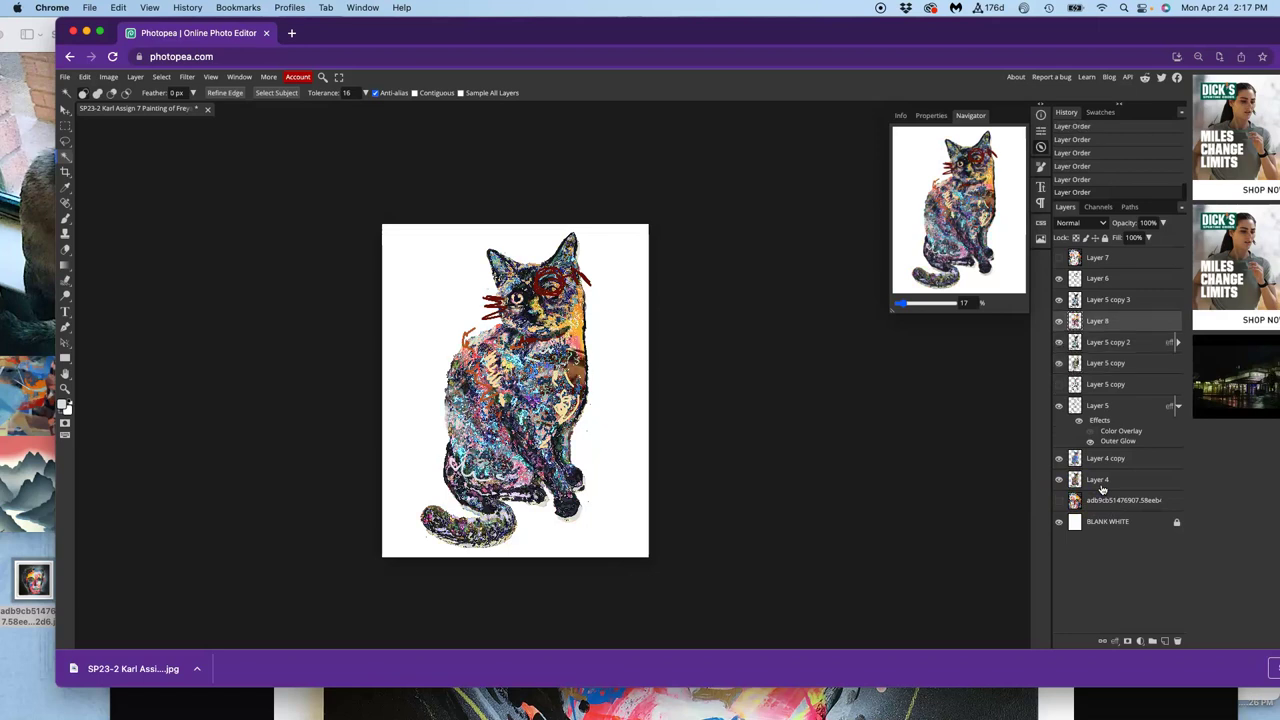
Compare Layer 8 above and below Layer 5 copy 3, leaving it below
key("ctrl+bracketleft")
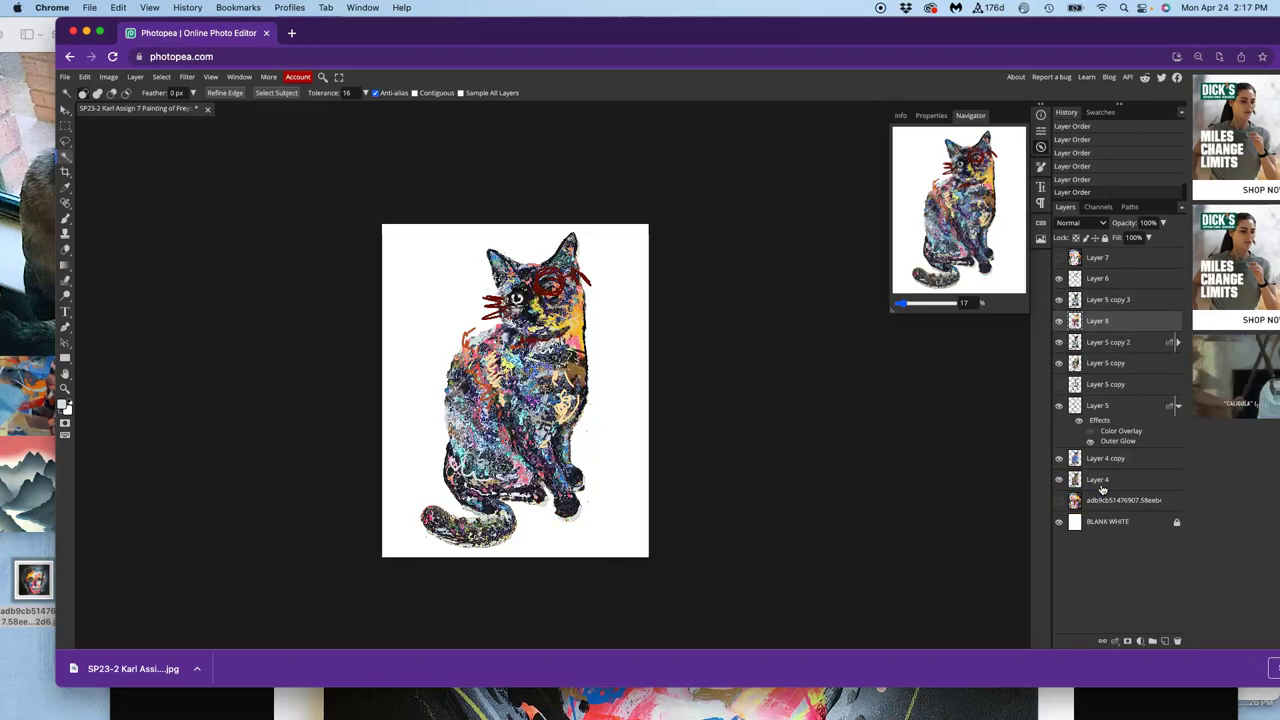
key("ctrl+equal")
key("ctrl+equal")
key("ctrl+bracketright")
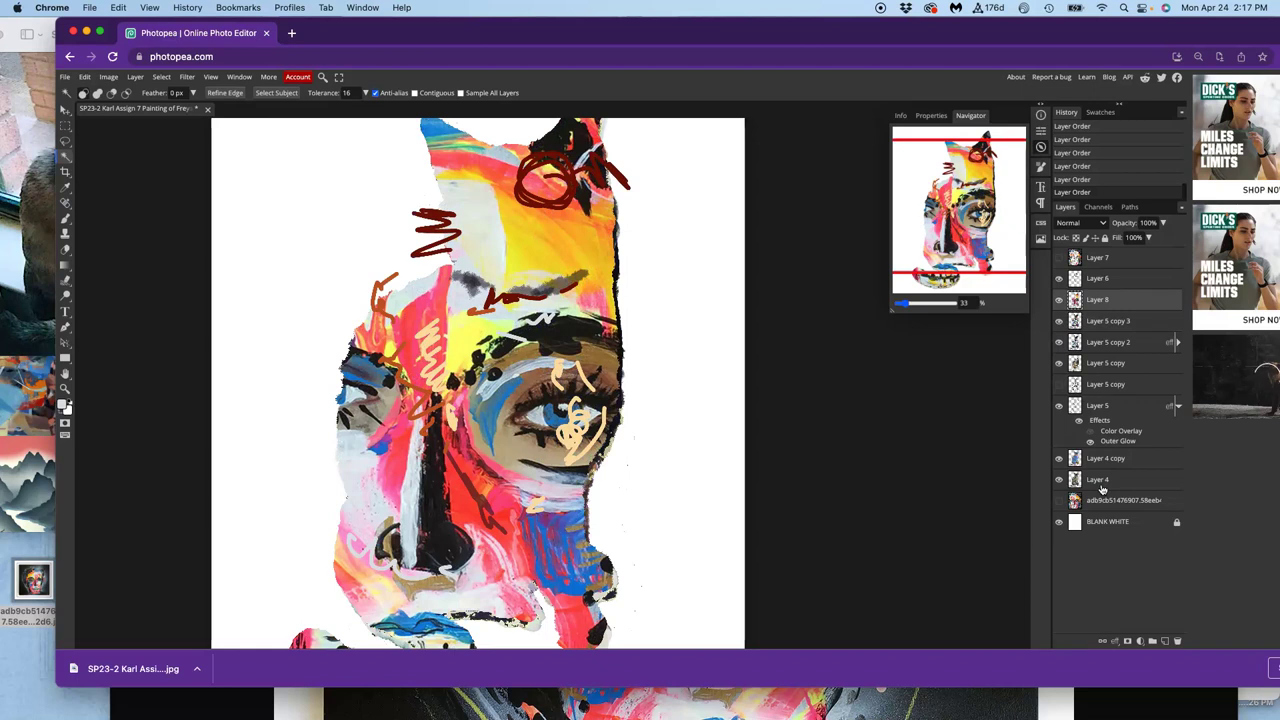
key("ctrl+minus")
key("ctrl+minus")
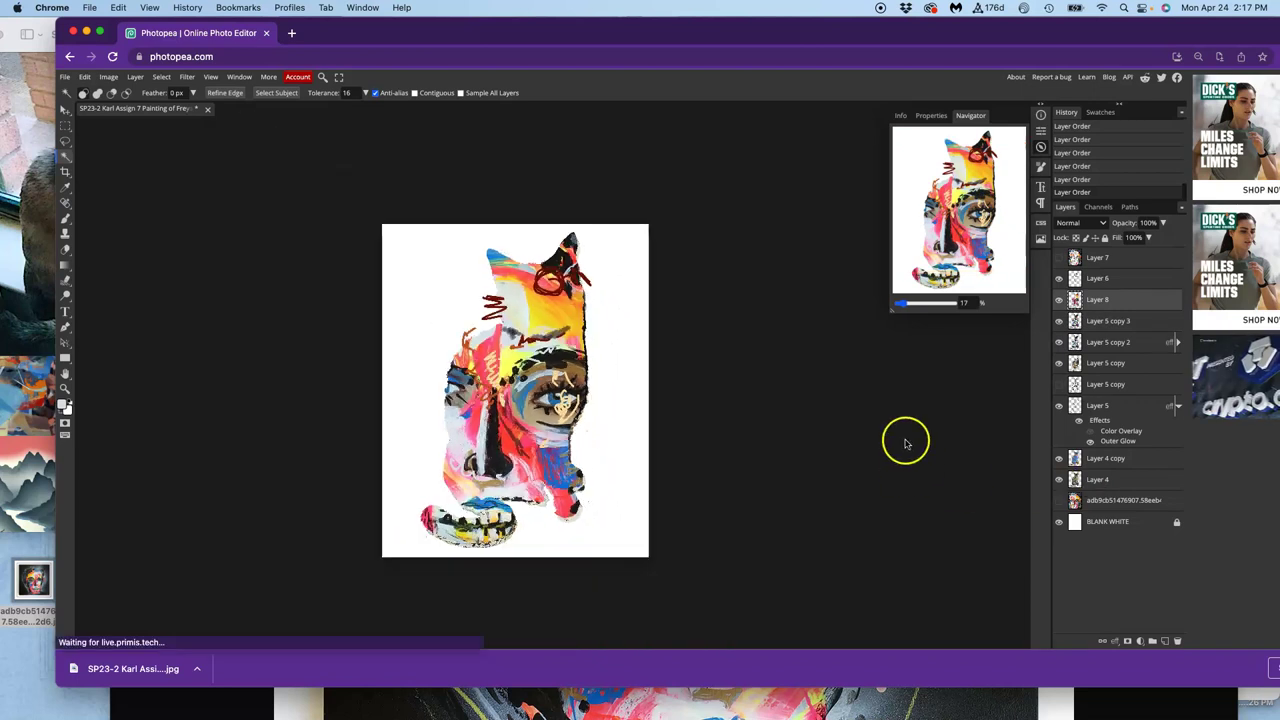
key("ctrl+bracketleft")
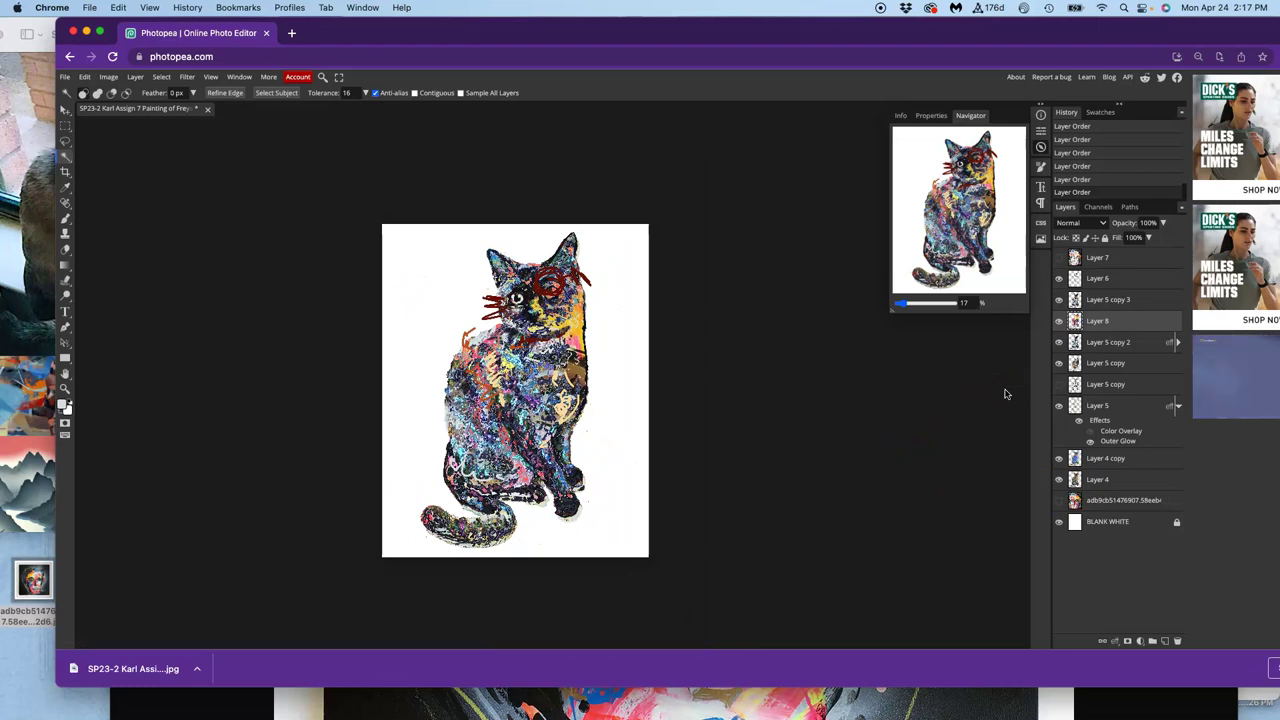
Hide Layer 6's red face marks and pan around to inspect the glittery cat
left_click_drag(1072, 332, 1060, 284)
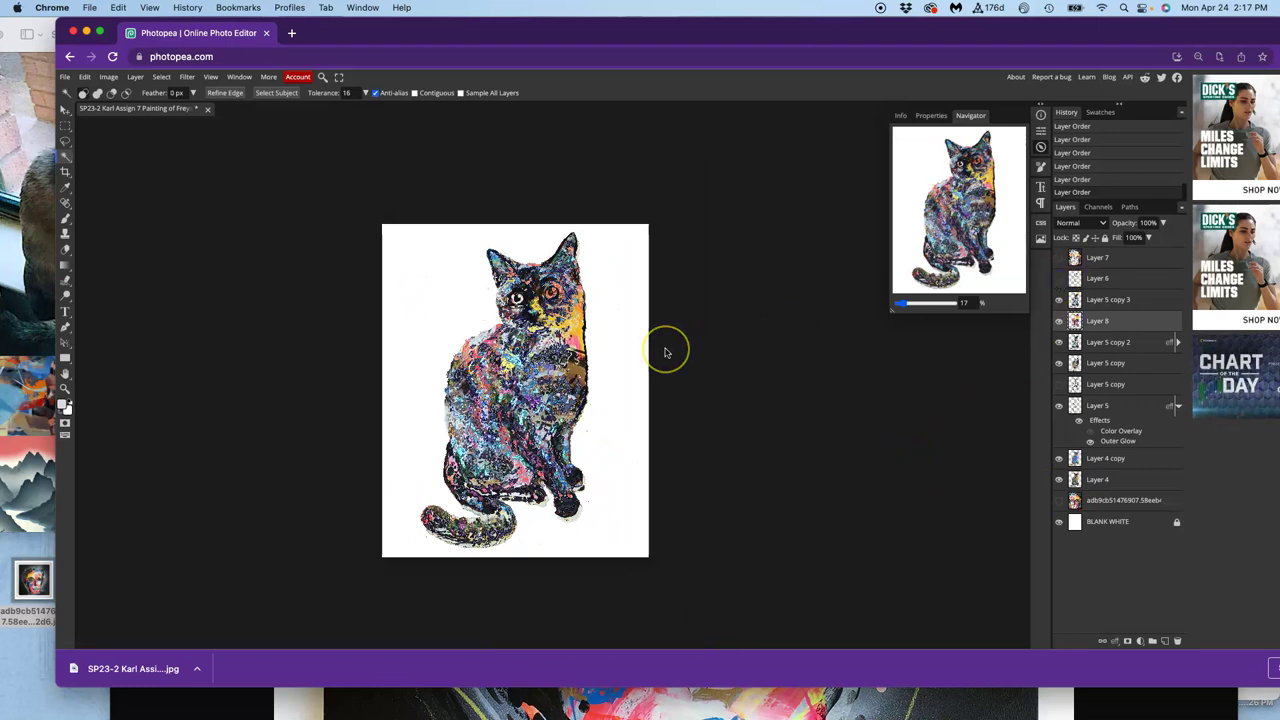
scroll(665, 352, "up", 3)
scroll(665, 352, "left", 2)
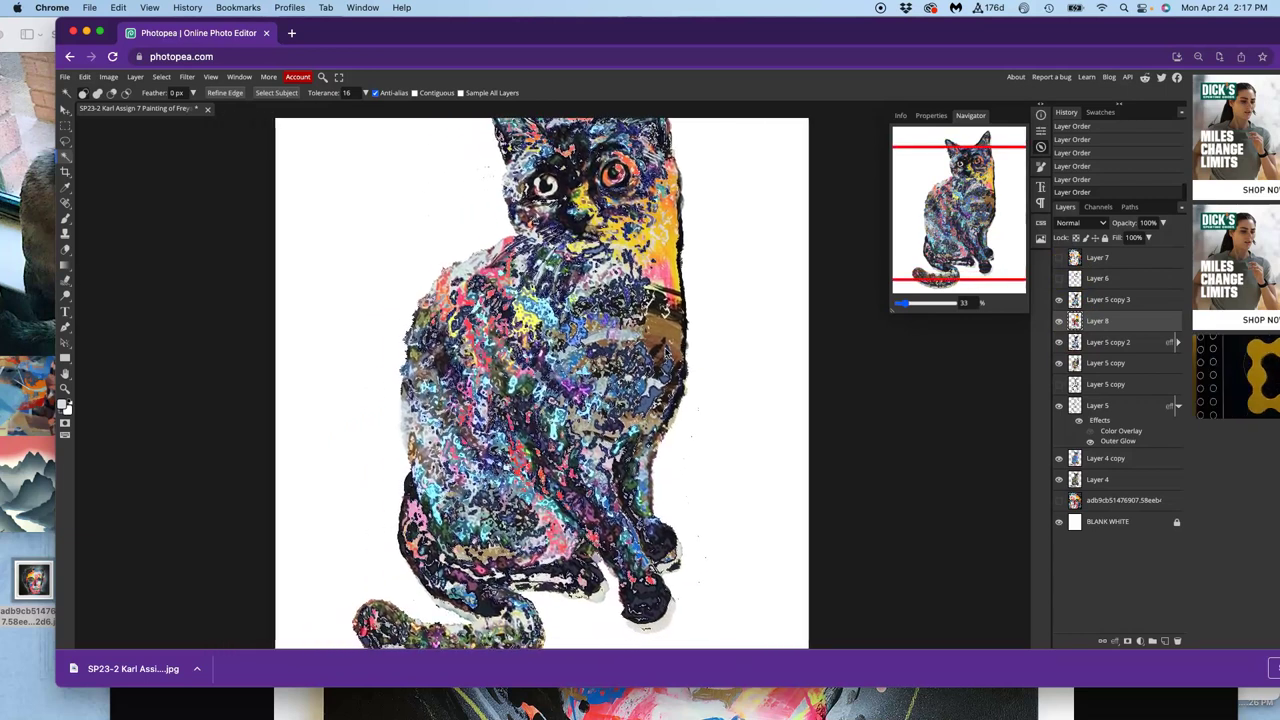
scroll(665, 352, "down", 2)
scroll(665, 352, "left", 2)
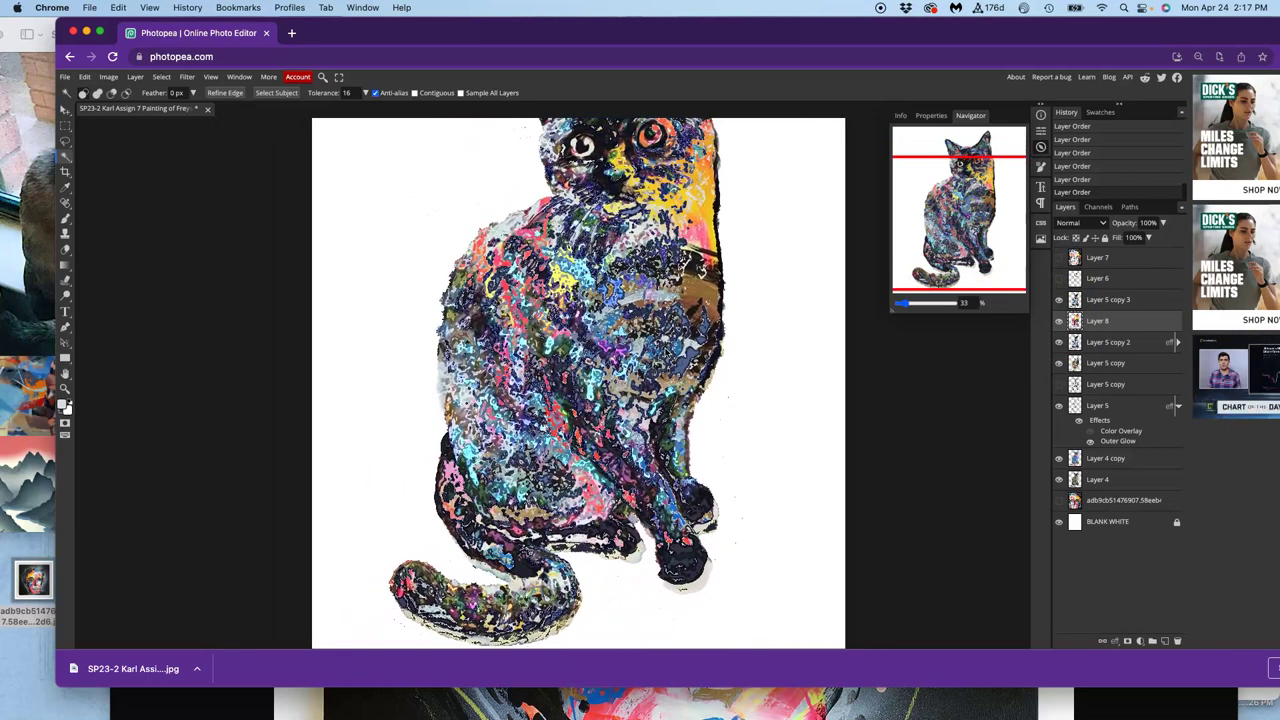
scroll(767, 323, "up", 2)
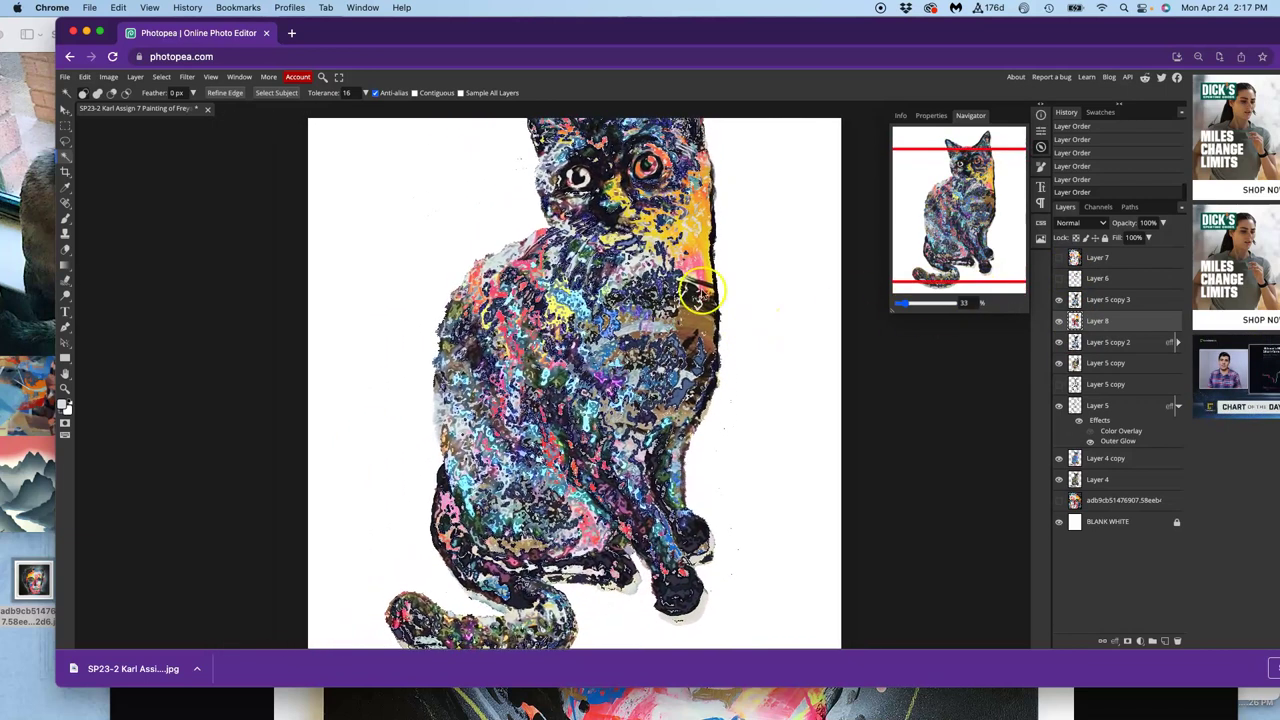
scroll(700, 312, "up", 2)
scroll(700, 312, "right", 1)
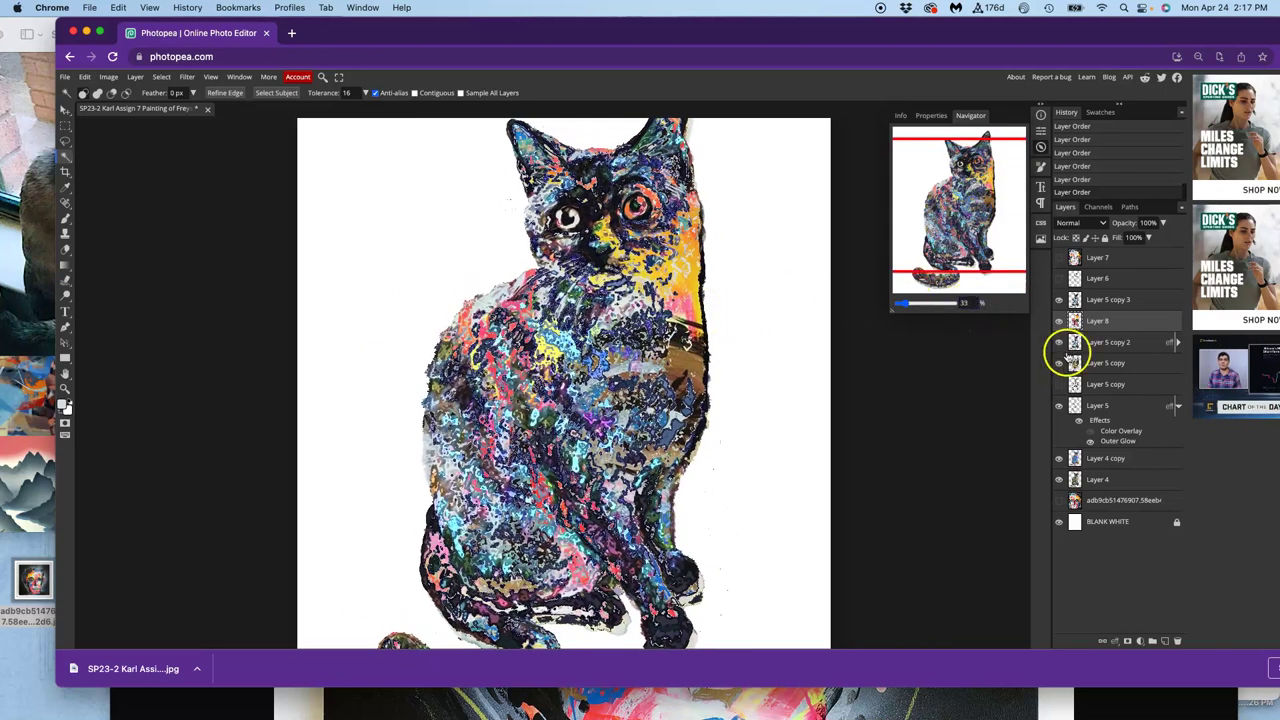